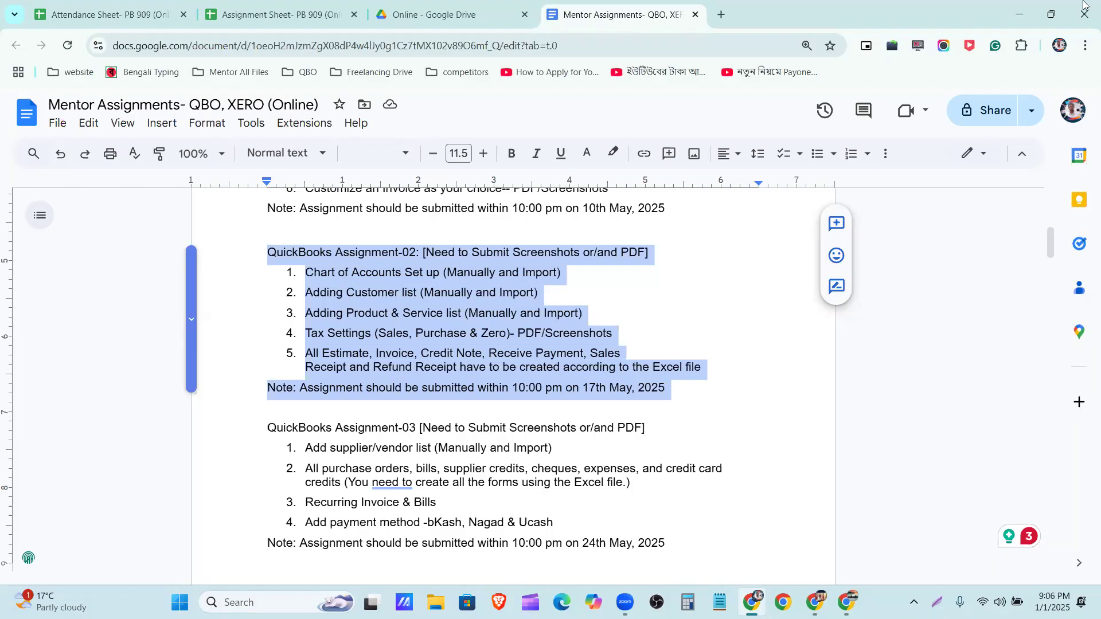
Open the Online folder of QBO- Guidelines in Google Drive in a new browser tab
{"action": "left_click", "coordinate": [717, 13]}
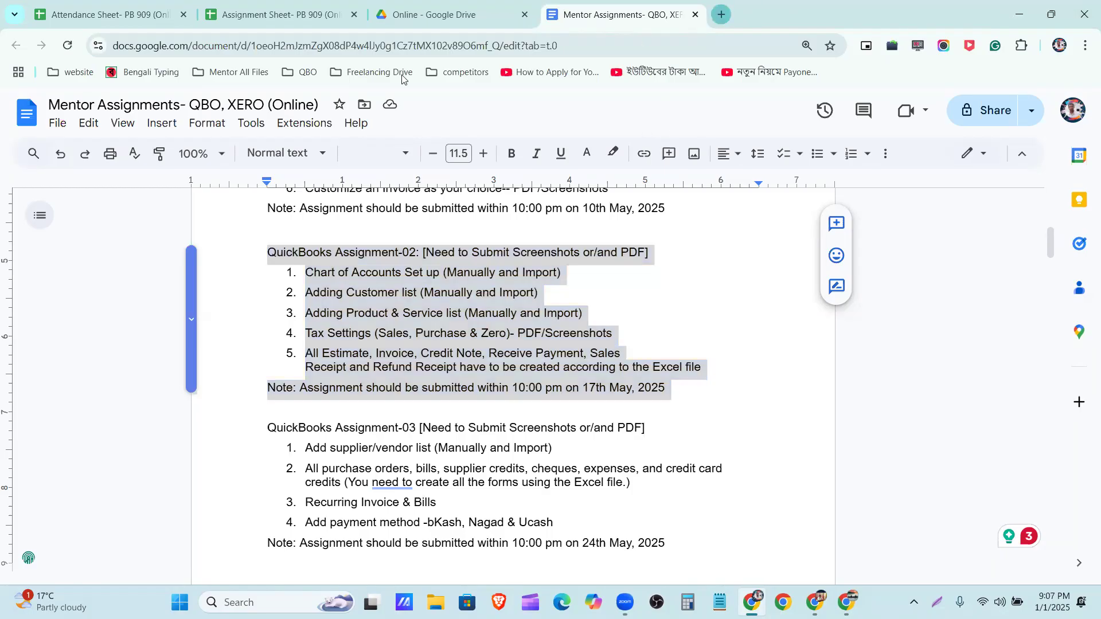
{"action": "left_click", "coordinate": [366, 72]}
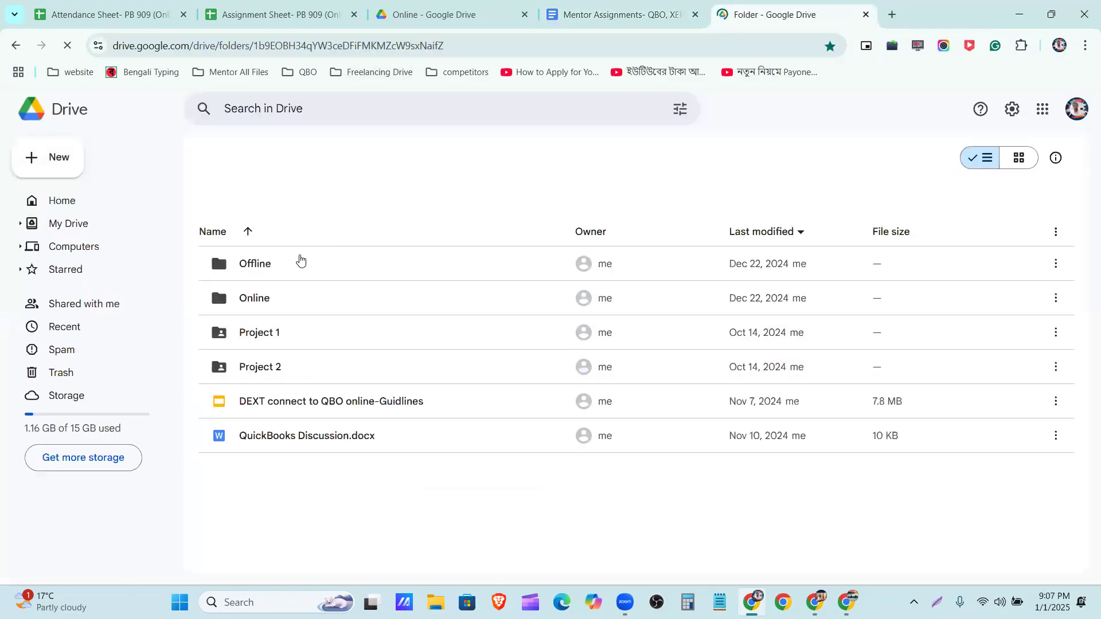
{"action": "double_click", "coordinate": [310, 305]}
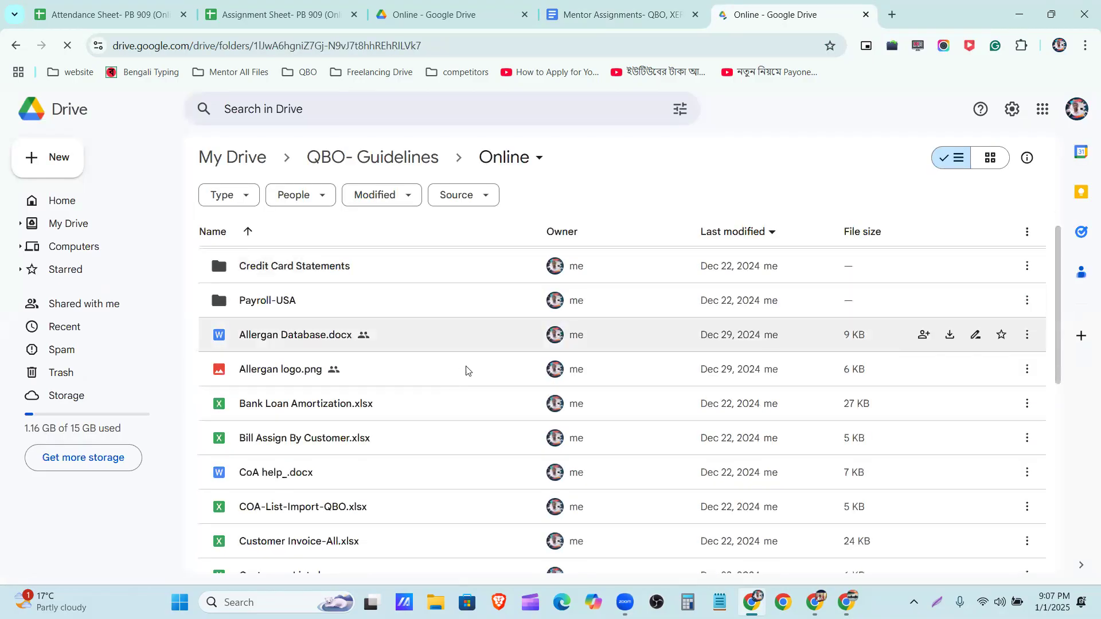
Browse the files in the Online folder and open Allergan Database.docx
{"action": "scroll", "coordinate": [467, 371], "scroll_direction": "down", "scroll_amount": 10}
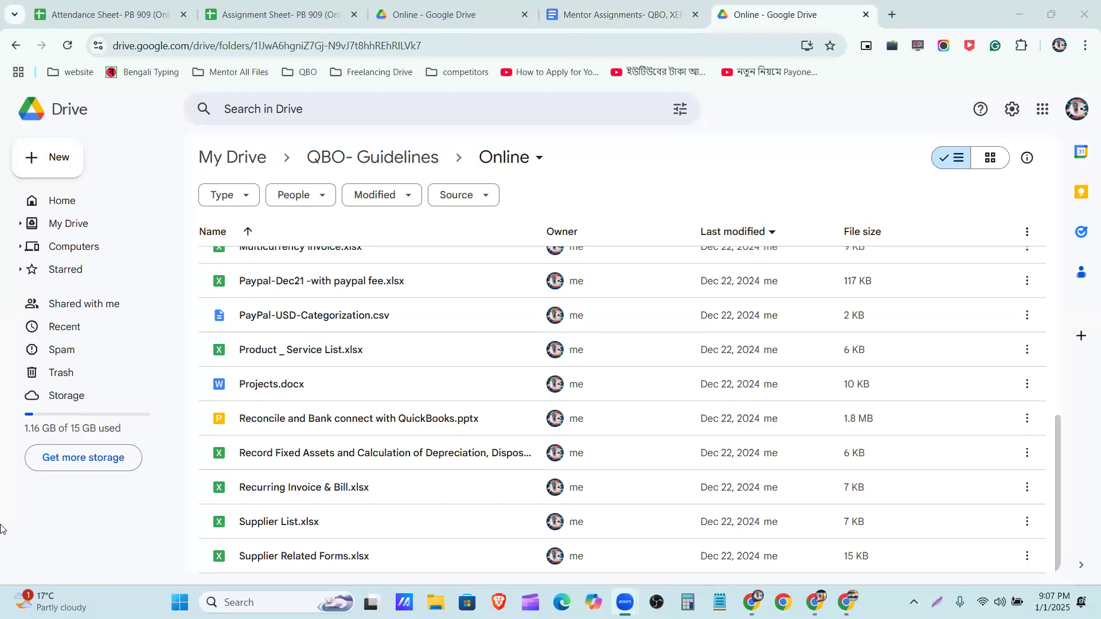
{"action": "scroll", "coordinate": [448, 372], "scroll_direction": "up", "scroll_amount": 3}
{"action": "scroll", "coordinate": [448, 371], "scroll_direction": "up", "scroll_amount": 3}
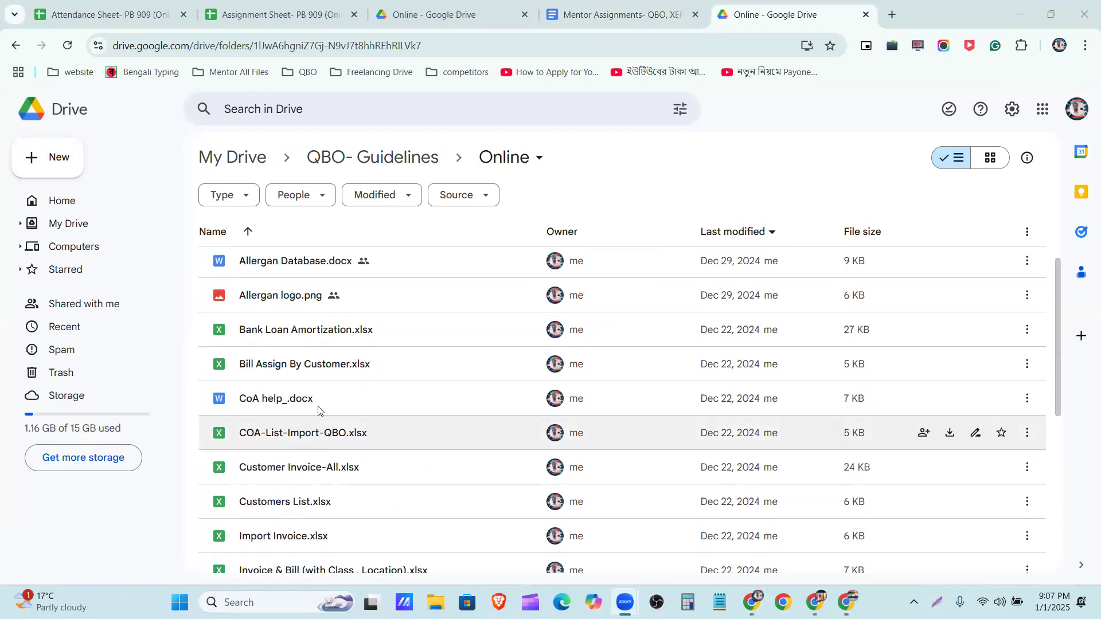
{"action": "scroll", "coordinate": [338, 287], "scroll_direction": "up", "scroll_amount": 1}
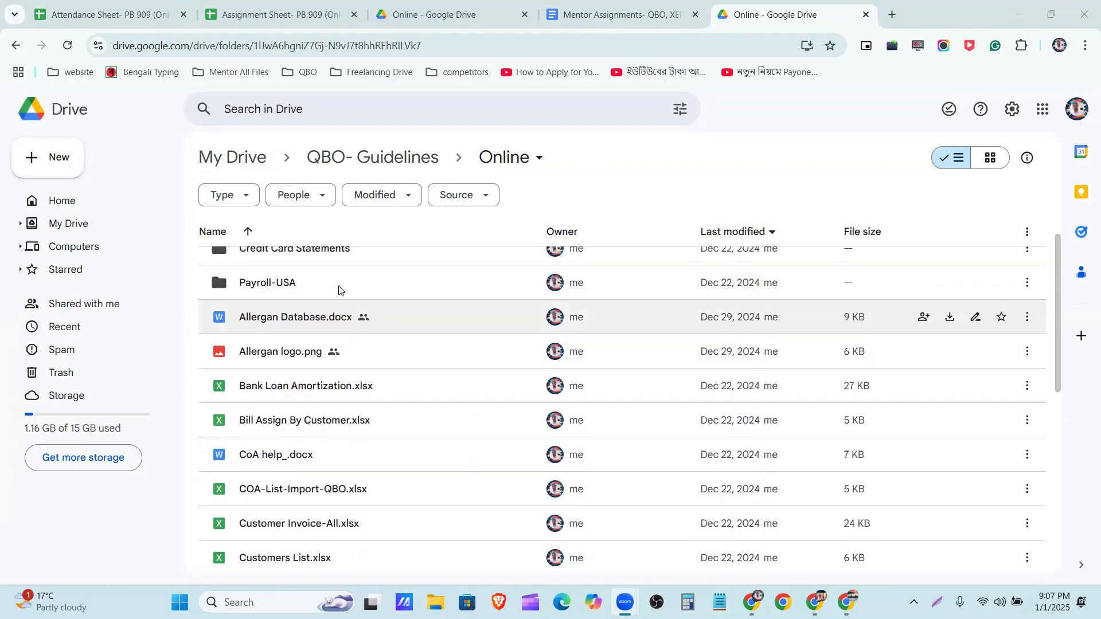
{"action": "scroll", "coordinate": [338, 286], "scroll_direction": "up", "scroll_amount": 1}
{"action": "double_click", "coordinate": [332, 328]}
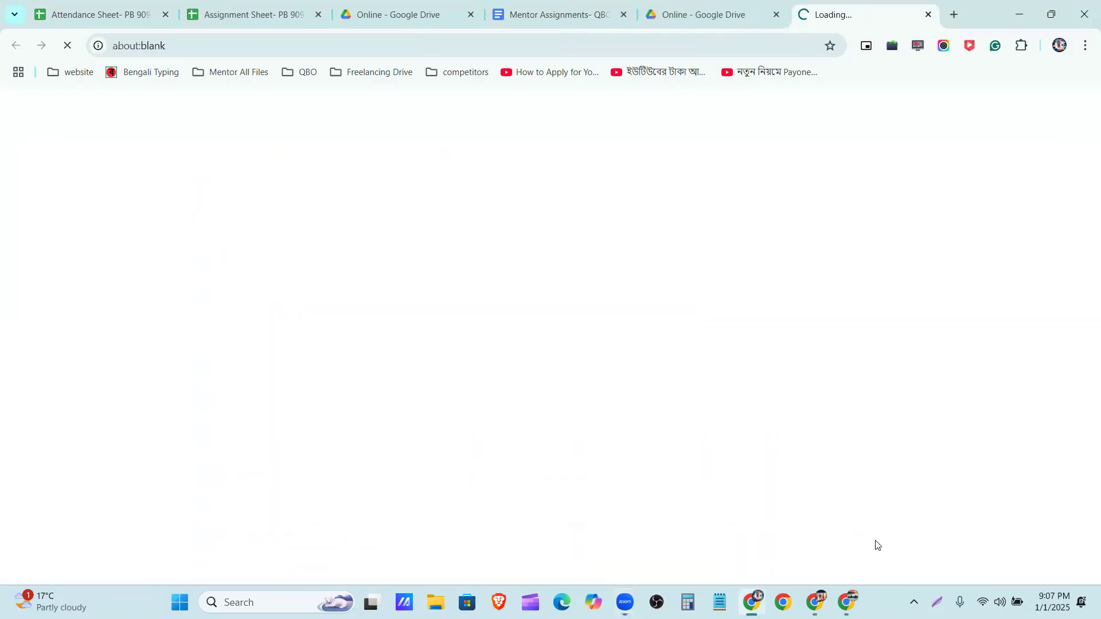
Switch to QuickBooks and open the Chart of accounts, starting from the company dashboard
{"action": "left_click", "coordinate": [815, 603]}
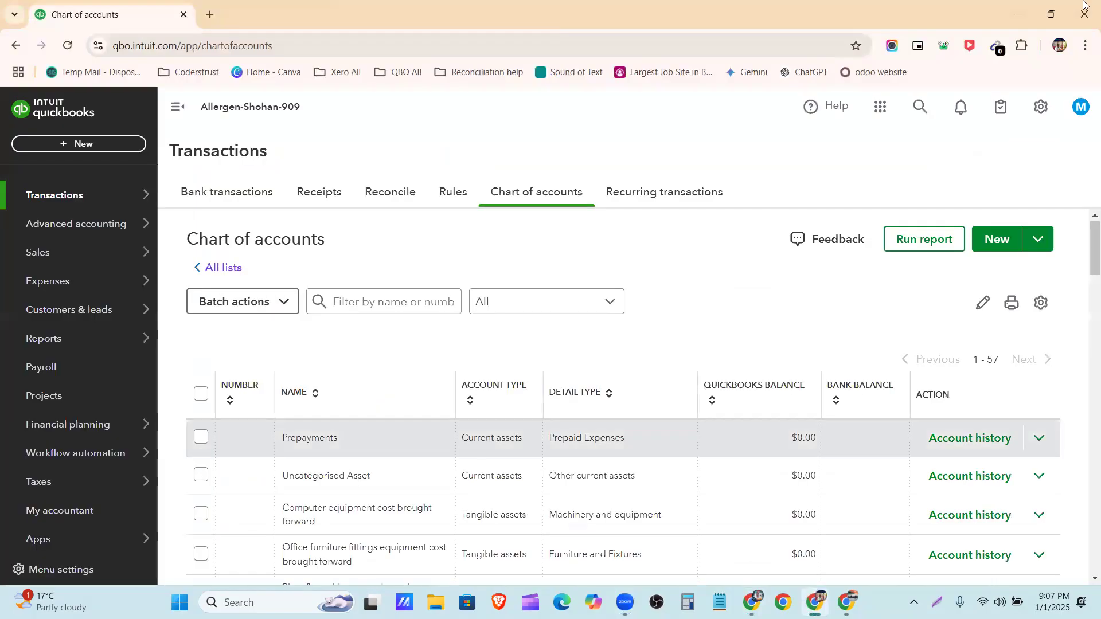
{"action": "mouse_move", "coordinate": [68, 215]}
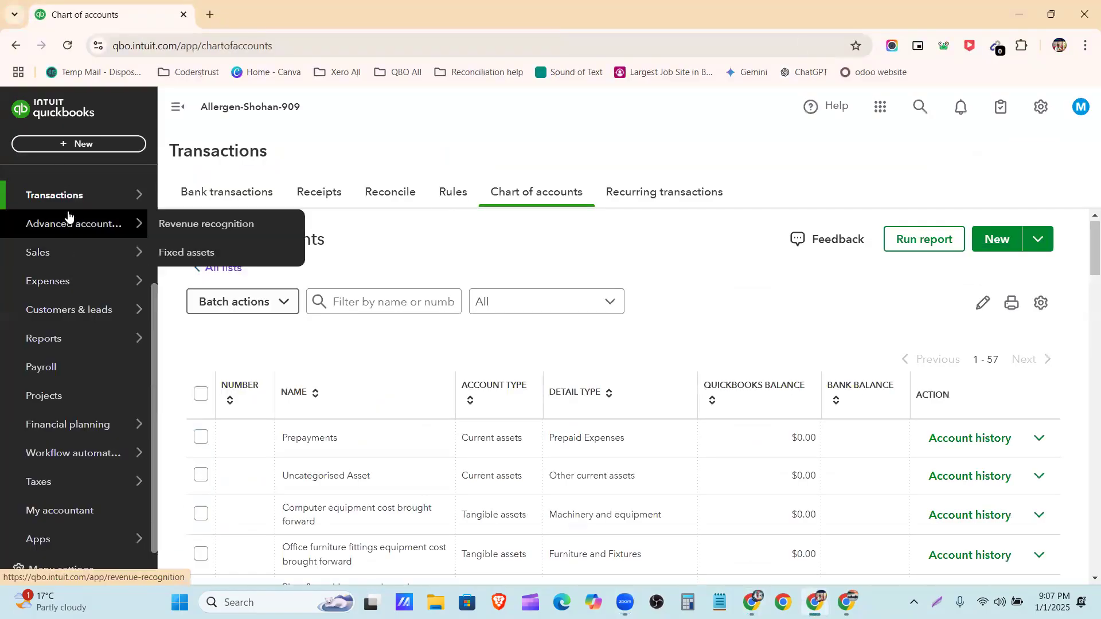
{"action": "scroll", "coordinate": [71, 344], "scroll_direction": "up", "scroll_amount": 3}
{"action": "left_click", "coordinate": [70, 302]}
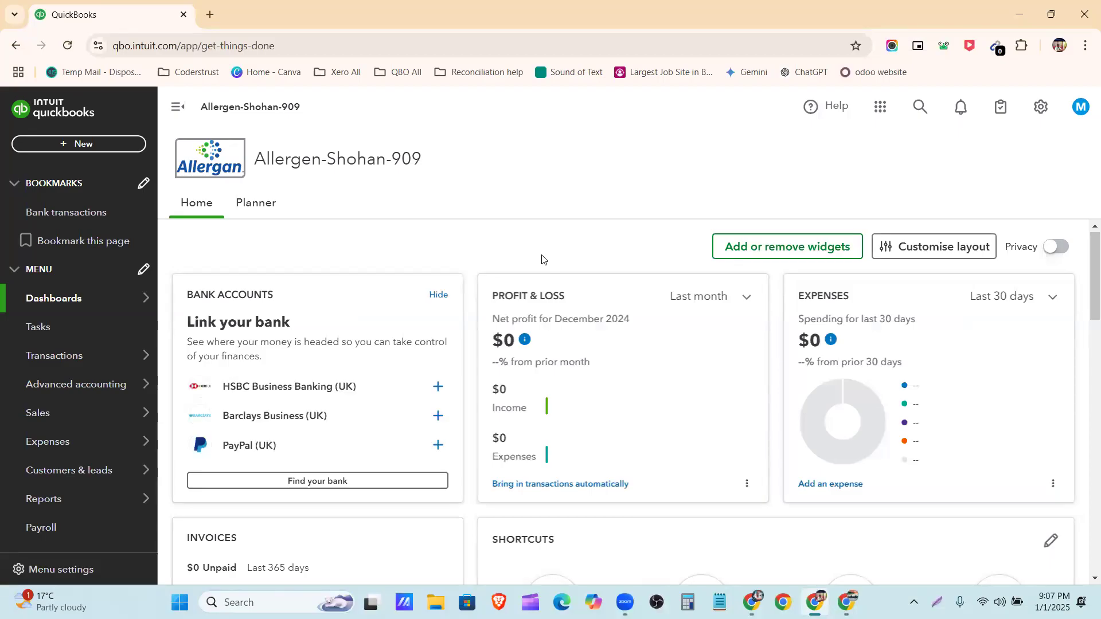
{"action": "mouse_move", "coordinate": [52, 351]}
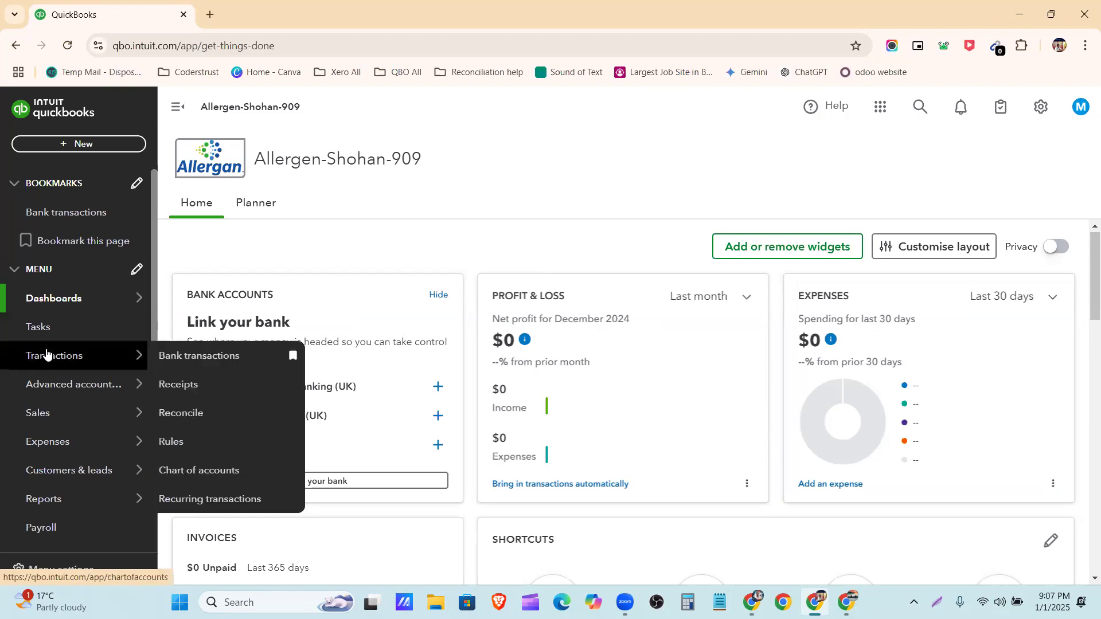
{"action": "left_click", "coordinate": [190, 473]}
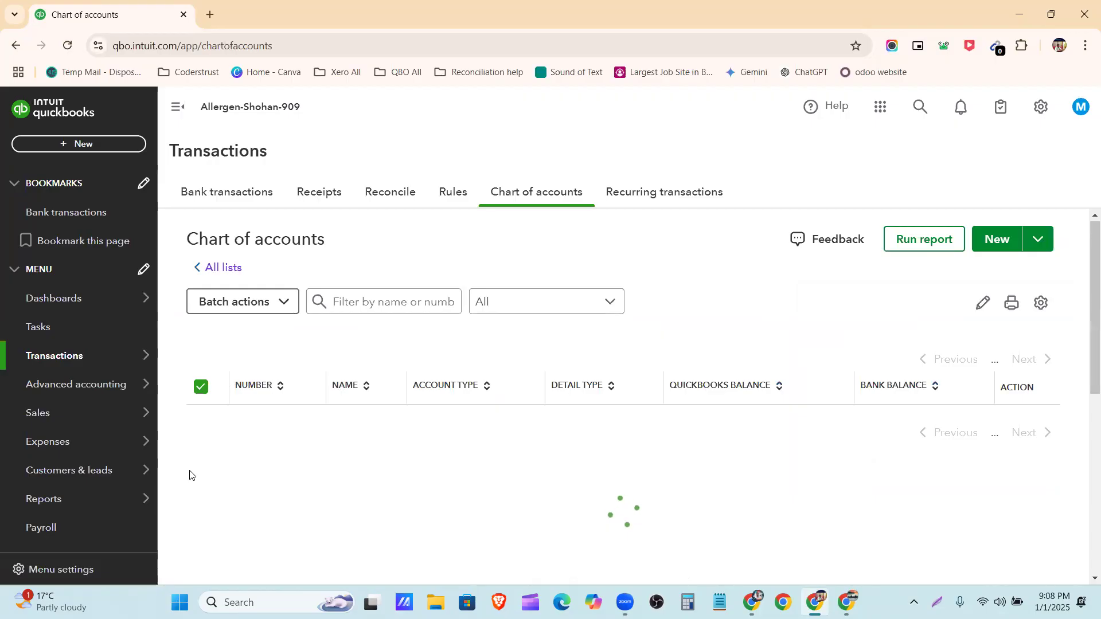
Look over the options for creating new records and reopen the Chart of accounts from the company settings
{"action": "left_click", "coordinate": [93, 146]}
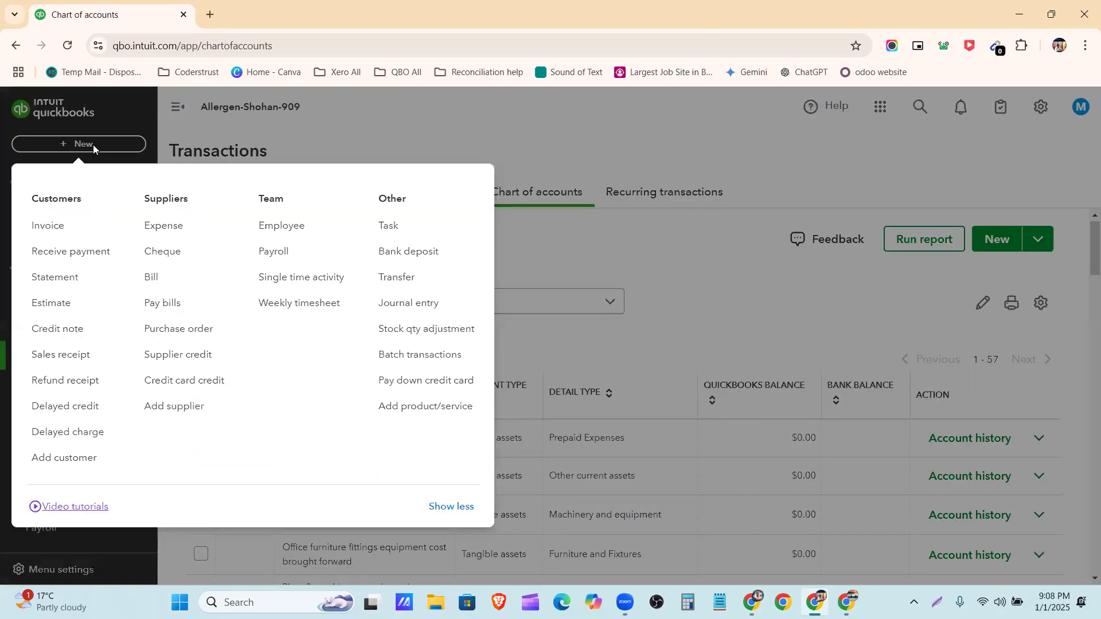
{"action": "left_click", "coordinate": [570, 140]}
{"action": "left_click", "coordinate": [1037, 112]}
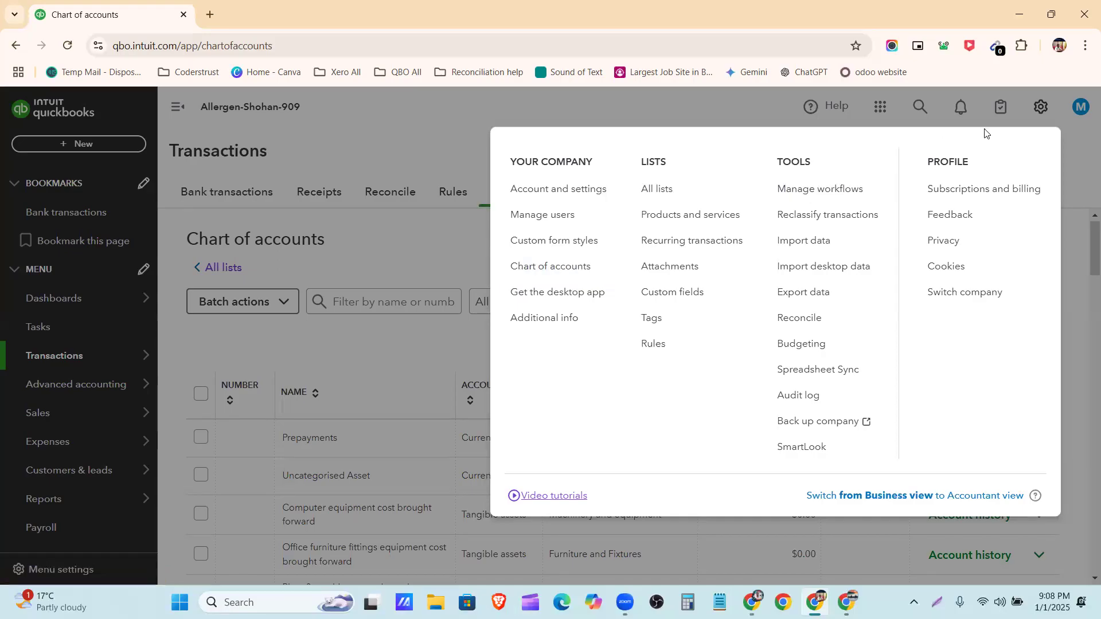
{"action": "left_click", "coordinate": [560, 266]}
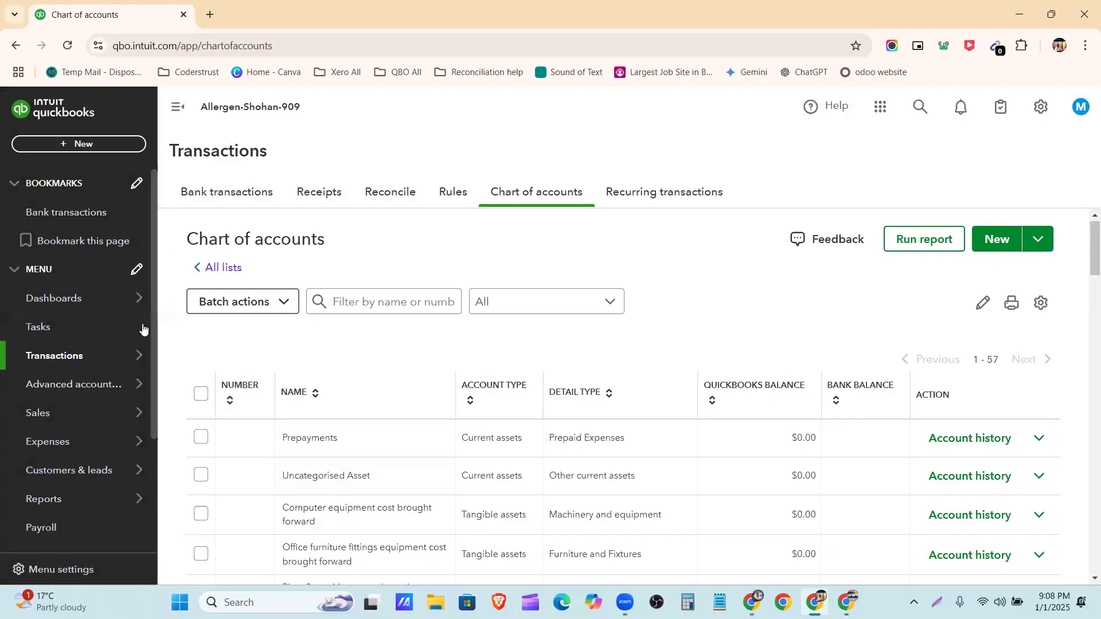
{"action": "mouse_move", "coordinate": [71, 360]}
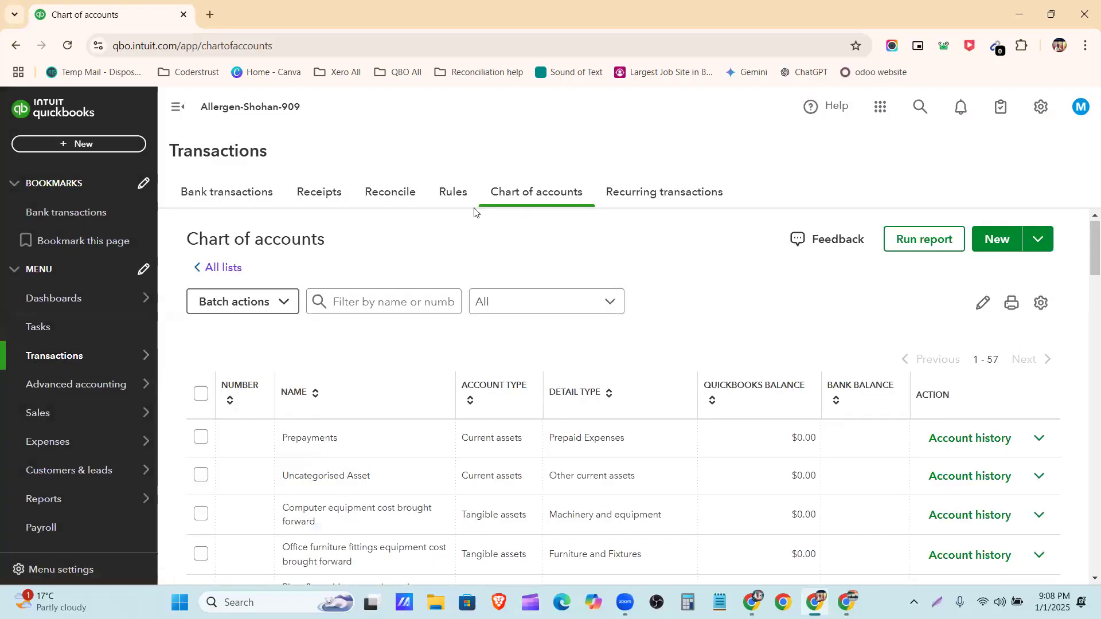
Review the whole chart of accounts list, including the account range at its end, and return to the beginning
{"action": "scroll", "coordinate": [471, 289], "scroll_direction": "down", "scroll_amount": 3}
{"action": "scroll", "coordinate": [492, 326], "scroll_direction": "up", "scroll_amount": 4}
{"action": "scroll", "coordinate": [516, 329], "scroll_direction": "down", "scroll_amount": 7}
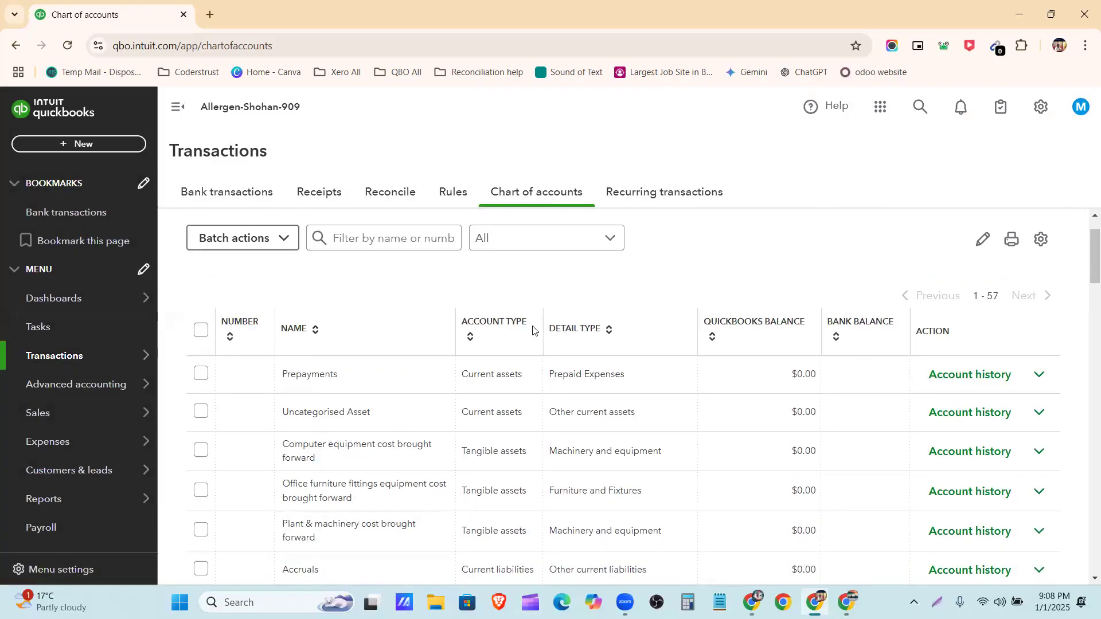
{"action": "scroll", "coordinate": [779, 388], "scroll_direction": "down", "scroll_amount": 15}
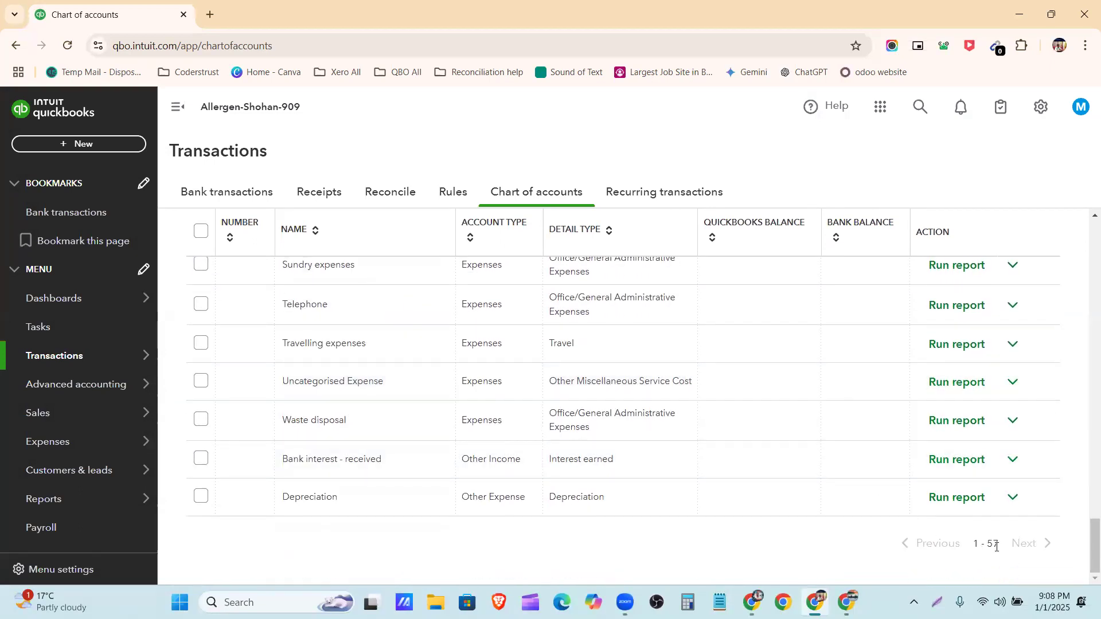
{"action": "left_click_drag", "start_coordinate": [998, 547], "coordinate": [985, 544]}
{"action": "left_click", "coordinate": [820, 546]}
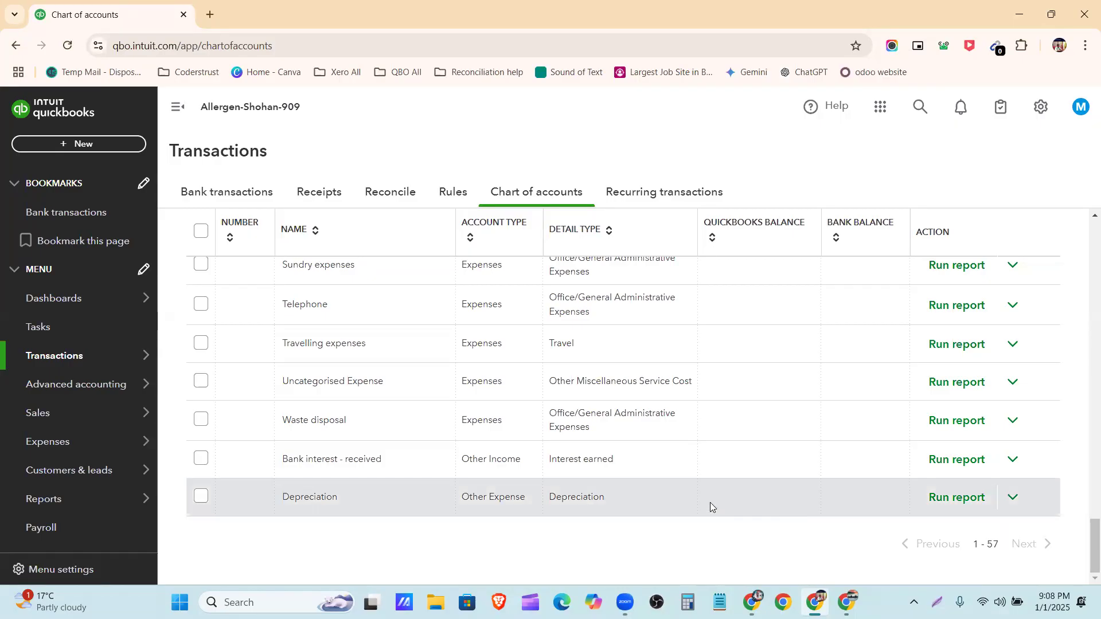
{"action": "scroll", "coordinate": [743, 391], "scroll_direction": "up", "scroll_amount": 5}
{"action": "scroll", "coordinate": [743, 392], "scroll_direction": "up", "scroll_amount": 15}
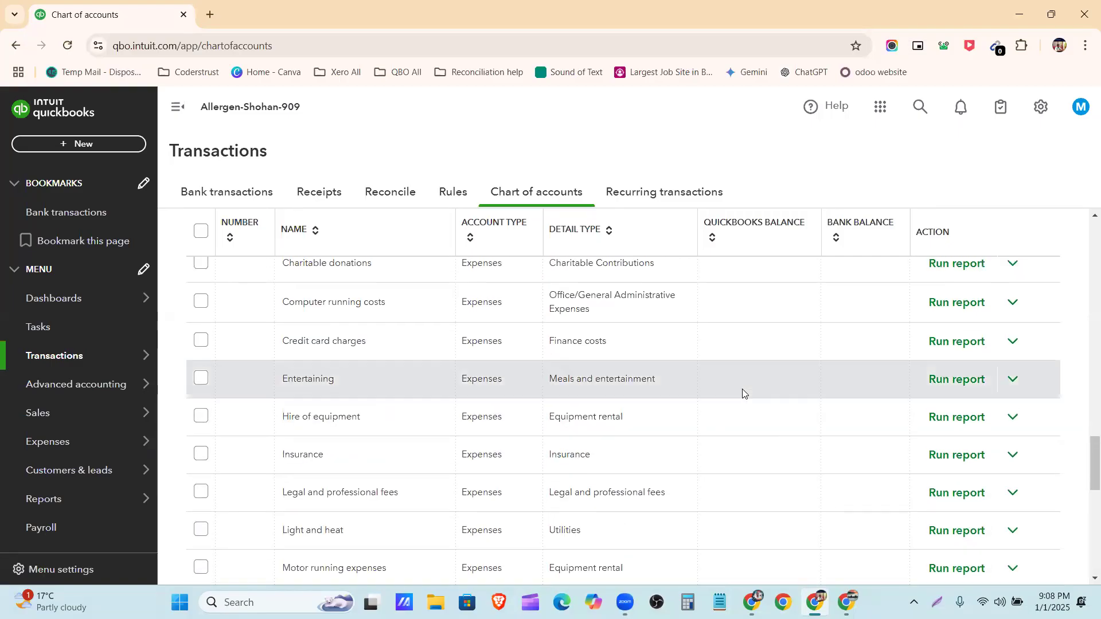
{"action": "scroll", "coordinate": [743, 392], "scroll_direction": "up", "scroll_amount": 1}
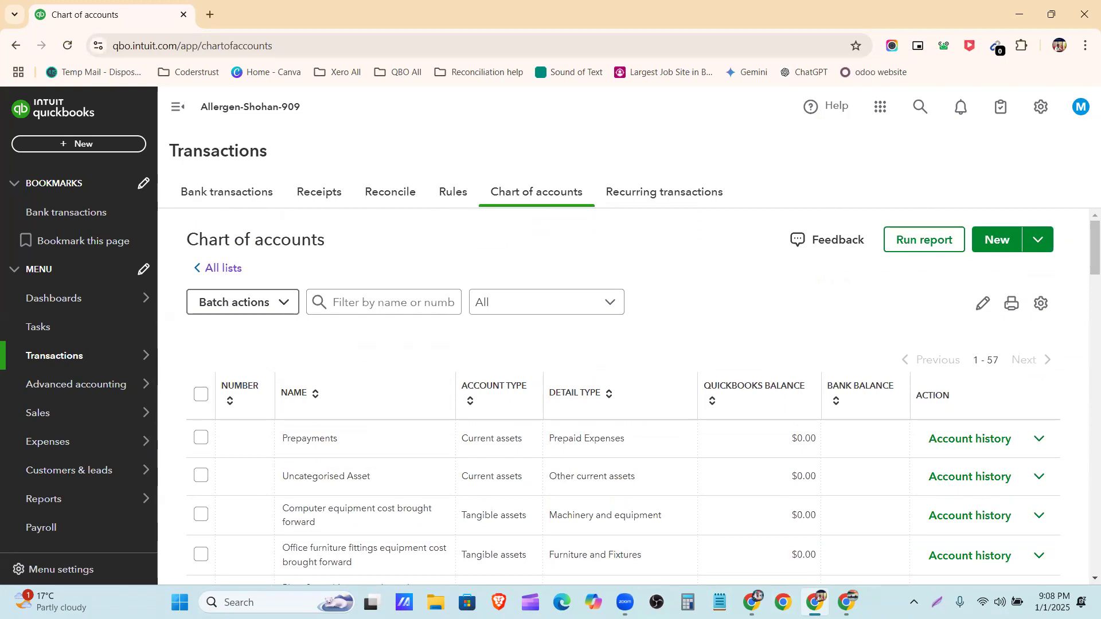
Capture the page for annotation and outline the accounts table and each column header from Number to Action with red boxes
{"action": "left_click", "coordinate": [937, 603]}
{"action": "left_click_drag", "start_coordinate": [0, 52], "coordinate": [1100, 588]}
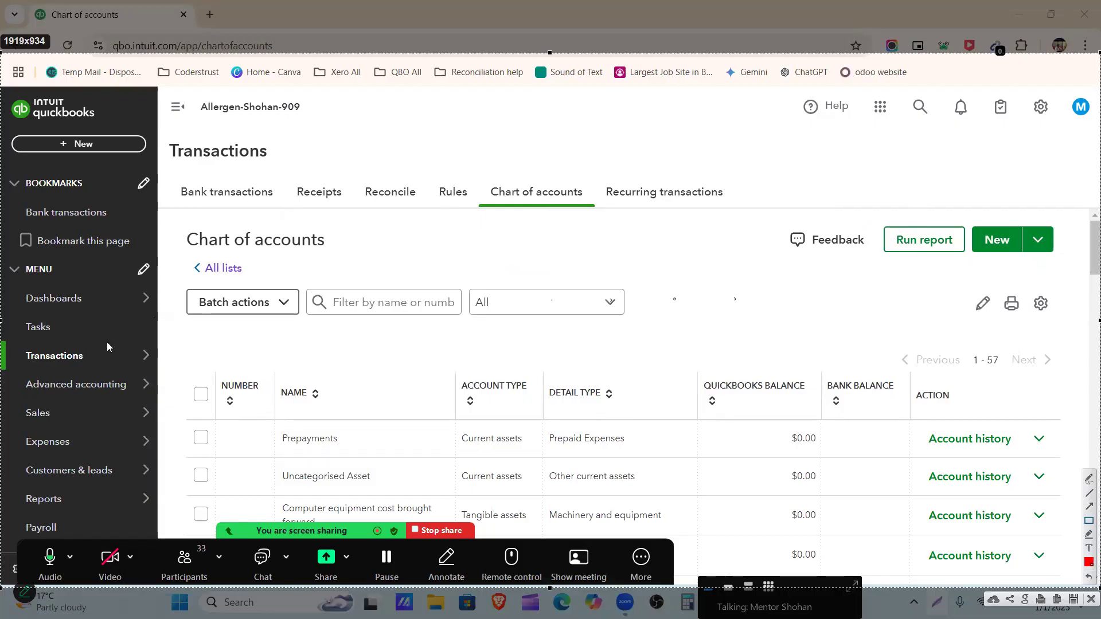
{"action": "mouse_move", "coordinate": [174, 358]}
{"action": "left_mouse_down"}
{"action": "mouse_move", "coordinate": [1095, 608]}
{"action": "mouse_move", "coordinate": [1088, 590]}
{"action": "left_mouse_up"}
{"action": "left_click_drag", "start_coordinate": [214, 370], "coordinate": [273, 420]}
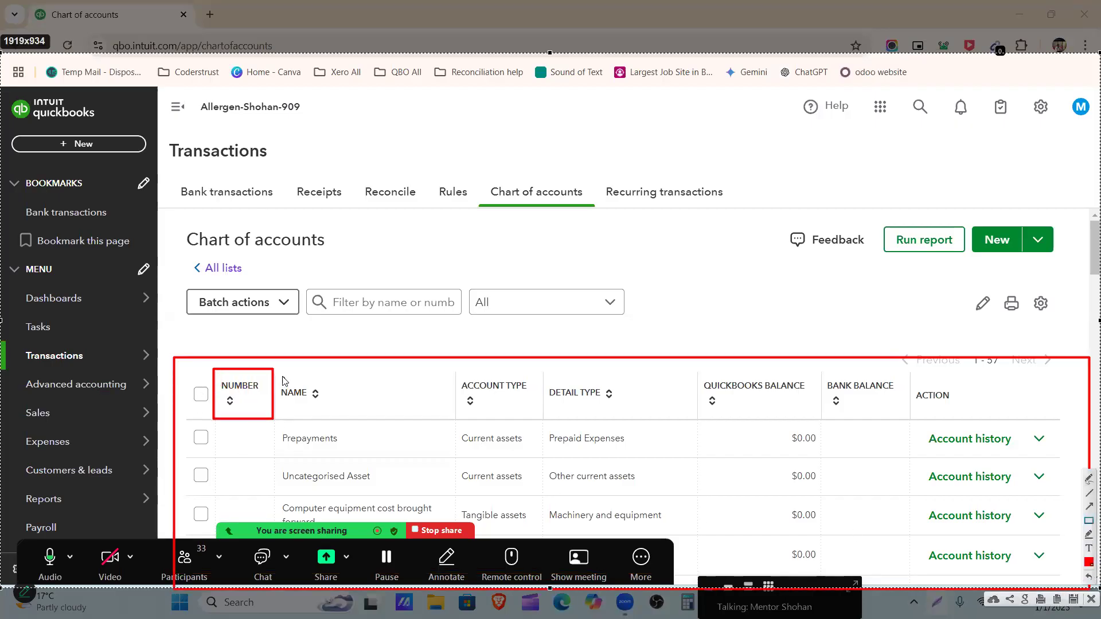
{"action": "left_click_drag", "start_coordinate": [278, 371], "coordinate": [340, 414]}
{"action": "left_click_drag", "start_coordinate": [459, 372], "coordinate": [535, 415]}
{"action": "left_click_drag", "start_coordinate": [546, 374], "coordinate": [634, 412]}
{"action": "mouse_move", "coordinate": [698, 370]}
{"action": "left_mouse_down"}
{"action": "mouse_move", "coordinate": [791, 427]}
{"action": "mouse_move", "coordinate": [808, 414]}
{"action": "left_mouse_up"}
{"action": "left_click_drag", "start_coordinate": [826, 374], "coordinate": [897, 418]}
{"action": "left_click_drag", "start_coordinate": [916, 378], "coordinate": [988, 414]}
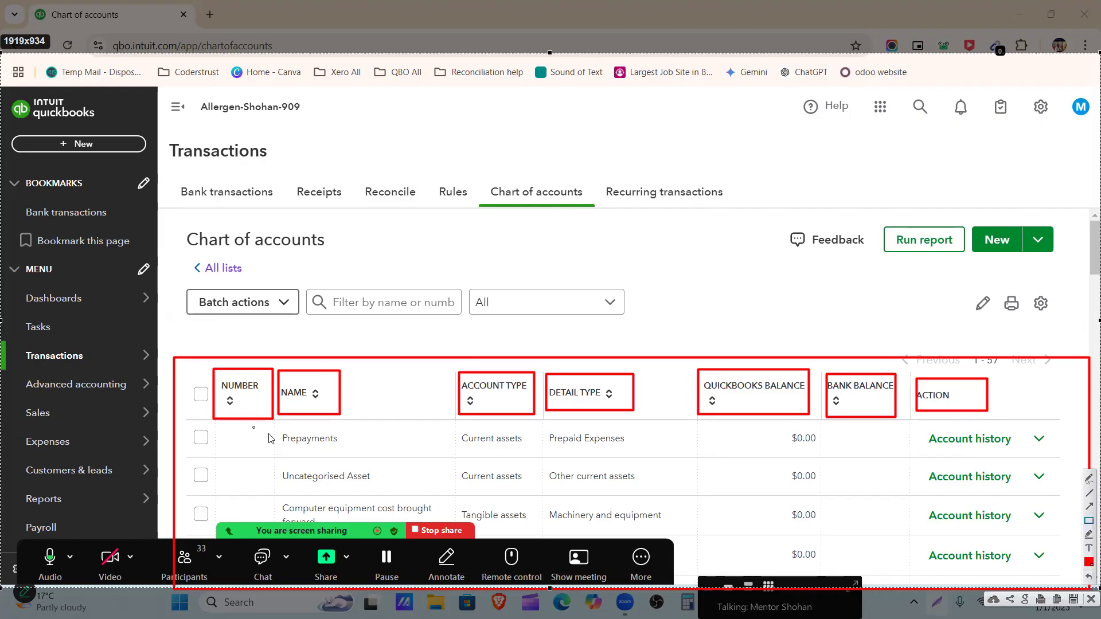
Outline the Number column, the edit, print and settings controls, and the Run report and New controls in red
{"action": "mouse_move", "coordinate": [200, 322]}
{"action": "left_mouse_down"}
{"action": "mouse_move", "coordinate": [239, 370]}
{"action": "mouse_move", "coordinate": [278, 553]}
{"action": "left_mouse_up"}
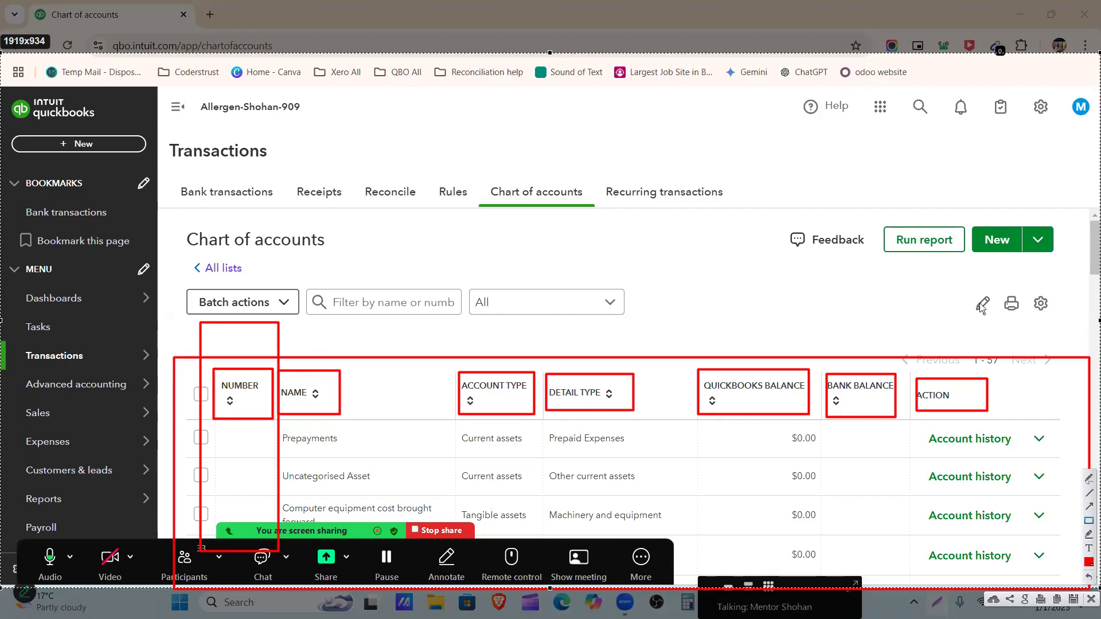
{"action": "left_click_drag", "start_coordinate": [975, 292], "coordinate": [990, 320]}
{"action": "left_click_drag", "start_coordinate": [1001, 290], "coordinate": [1026, 323]}
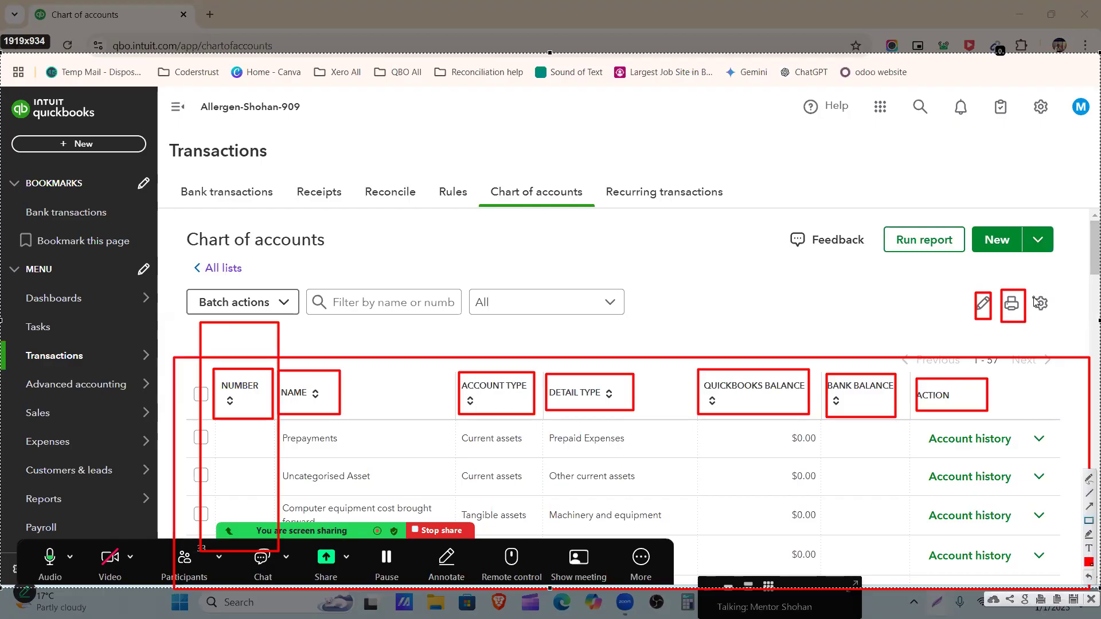
{"action": "left_click_drag", "start_coordinate": [1033, 287], "coordinate": [1054, 319]}
{"action": "left_click_drag", "start_coordinate": [886, 214], "coordinate": [958, 276]}
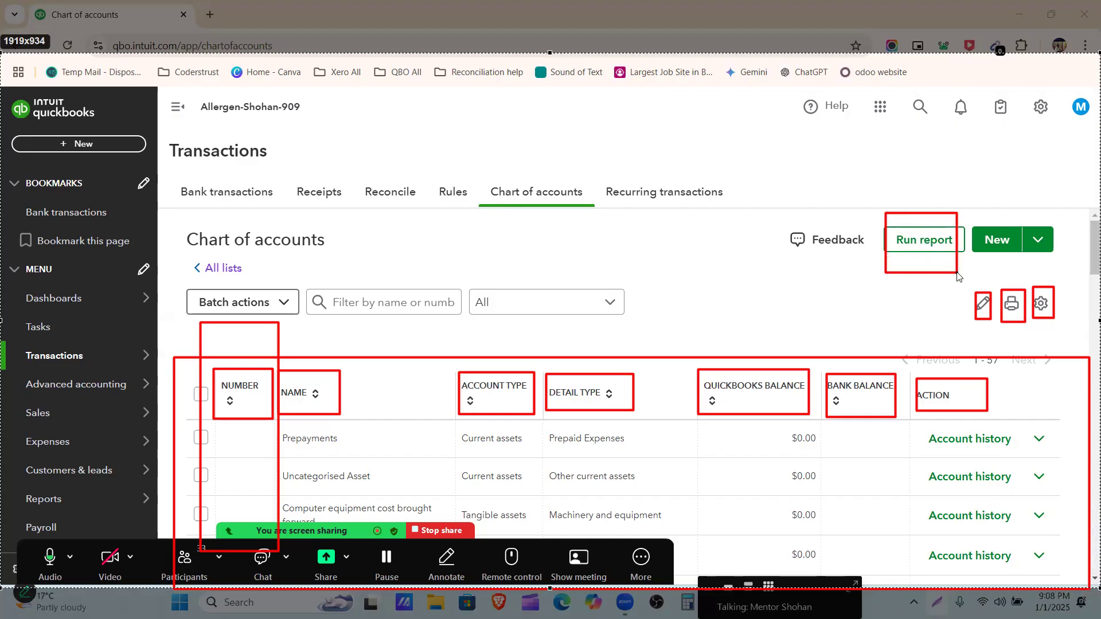
{"action": "left_click_drag", "start_coordinate": [967, 198], "coordinate": [1017, 281]}
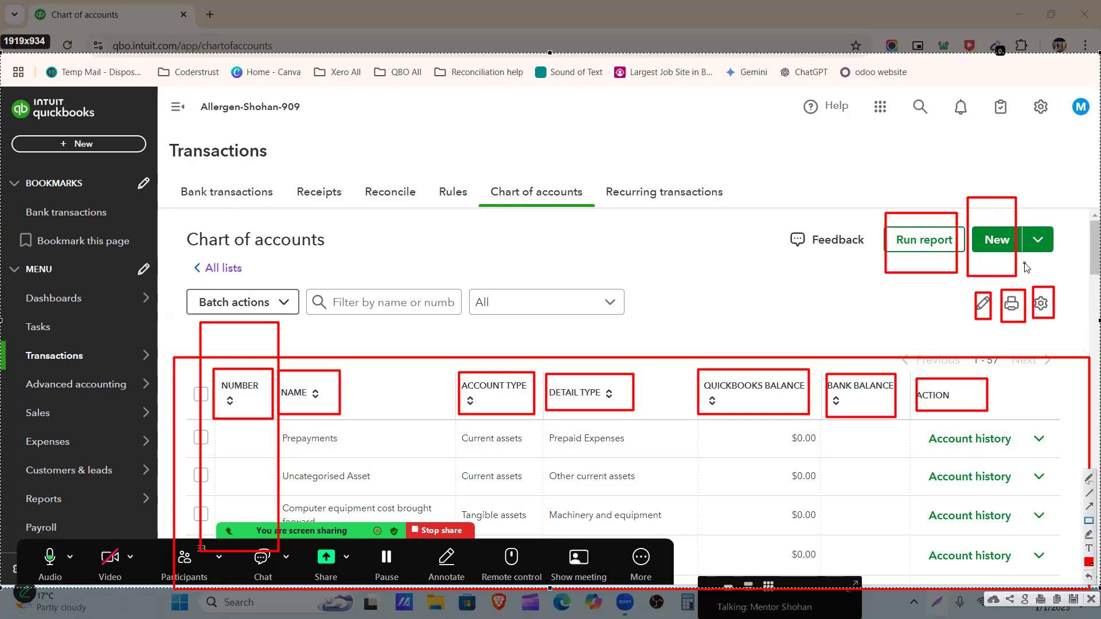
{"action": "left_click_drag", "start_coordinate": [1025, 212], "coordinate": [1064, 272]}
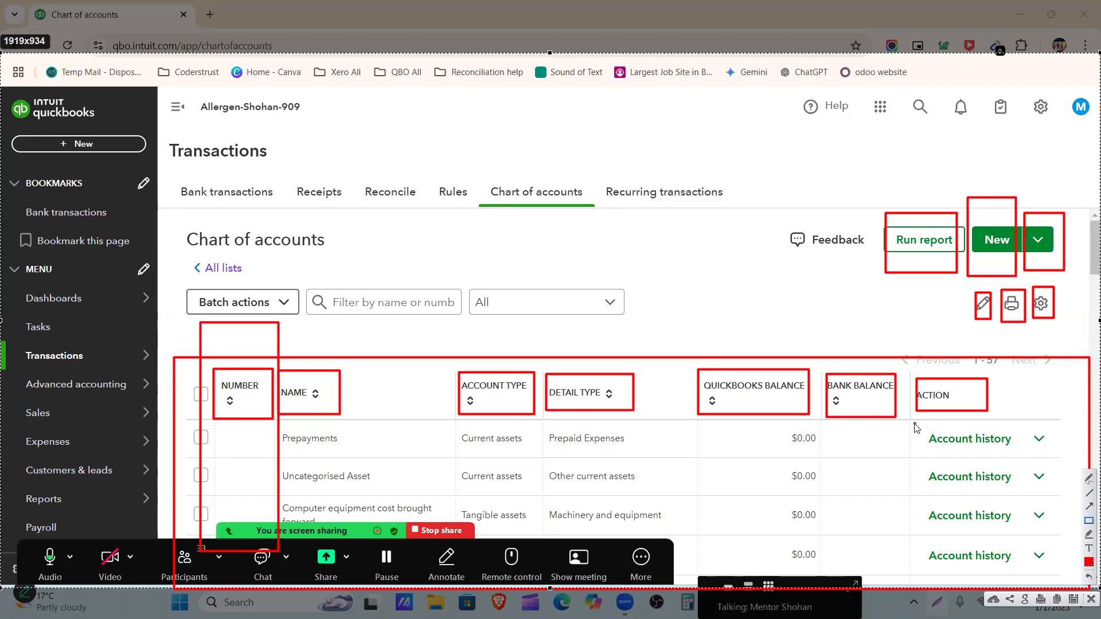
Outline the Prepayments row and its Account history link in red, and discard the annotated capture
{"action": "left_click_drag", "start_coordinate": [246, 427], "coordinate": [778, 495]}
{"action": "left_click_drag", "start_coordinate": [850, 497], "coordinate": [1058, 458]}
{"action": "left_click_drag", "start_coordinate": [927, 414], "coordinate": [1019, 470]}
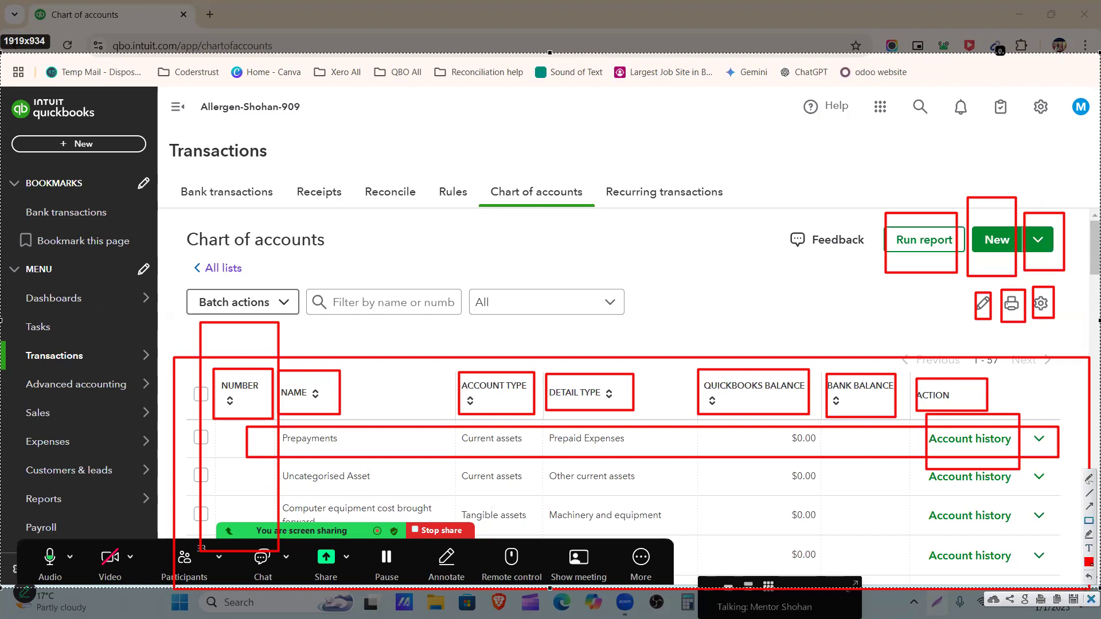
{"action": "key", "text": "Escape"}
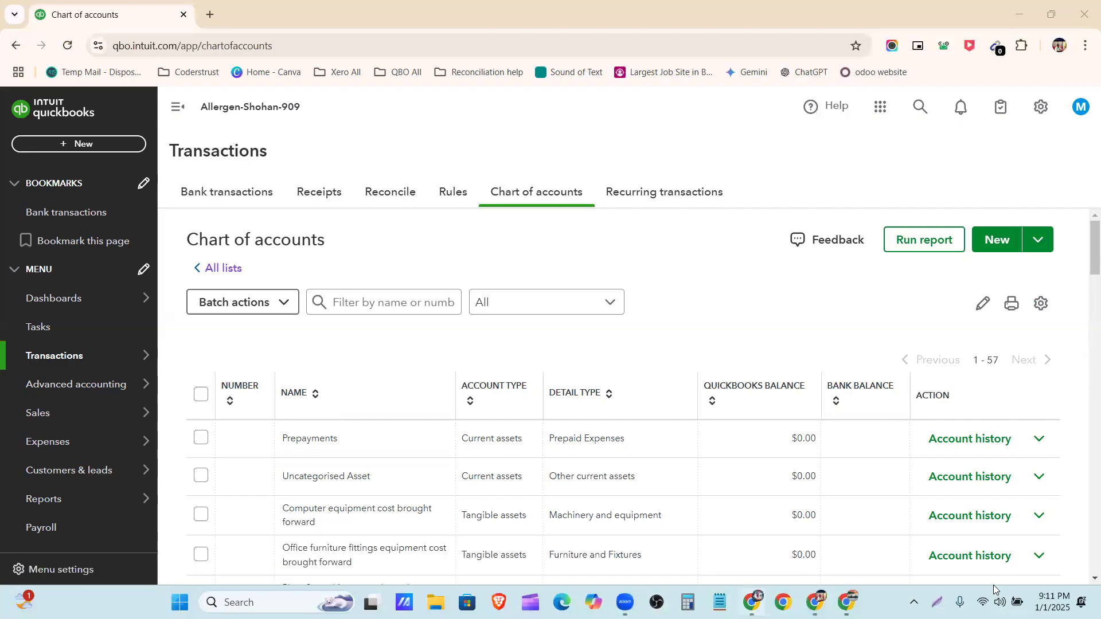
Open a blank new account form and go through its account name, account number, account type and detail type fields
{"action": "left_click", "coordinate": [1009, 247]}
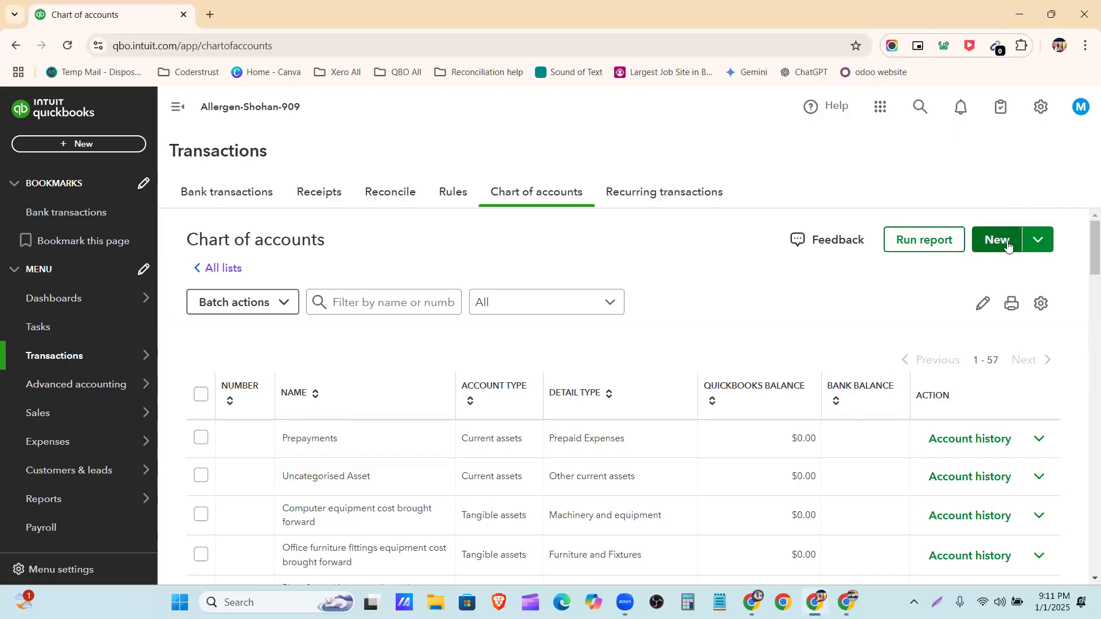
{"action": "left_click", "coordinate": [1009, 246]}
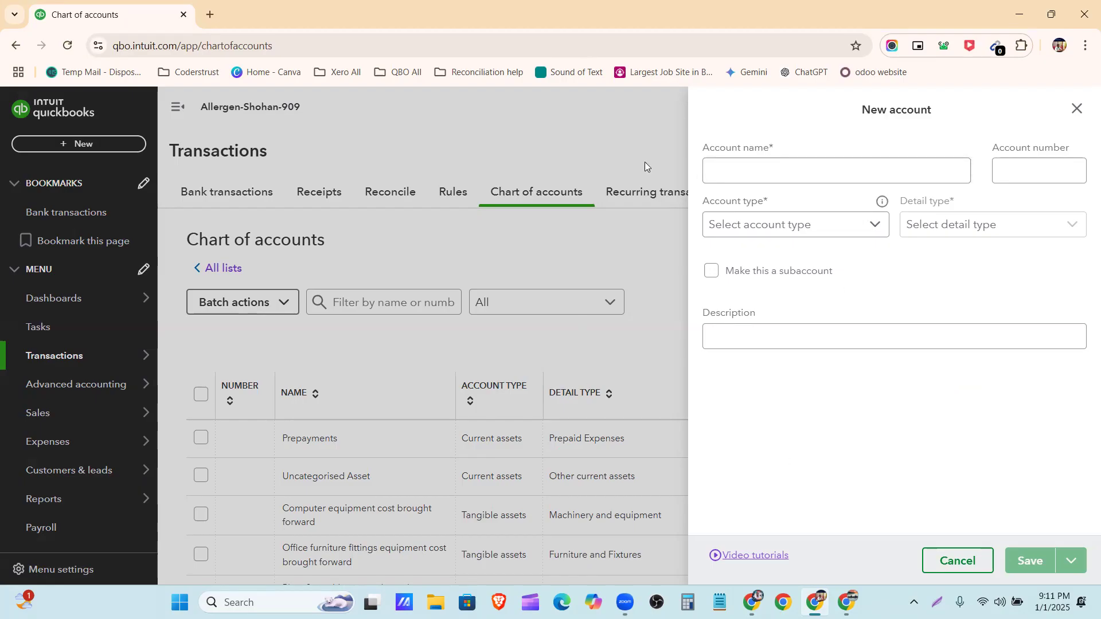
{"action": "left_click", "coordinate": [758, 165]}
{"action": "left_click", "coordinate": [1071, 172]}
{"action": "left_click", "coordinate": [831, 227]}
{"action": "left_click", "coordinate": [955, 229]}
Switch to the Allergan Database document and examine the company details, setup tasks and Q-2 Charts of Accounts requirements
{"action": "left_click", "coordinate": [752, 602]}
{"action": "scroll", "coordinate": [444, 310], "scroll_direction": "down", "scroll_amount": 8}
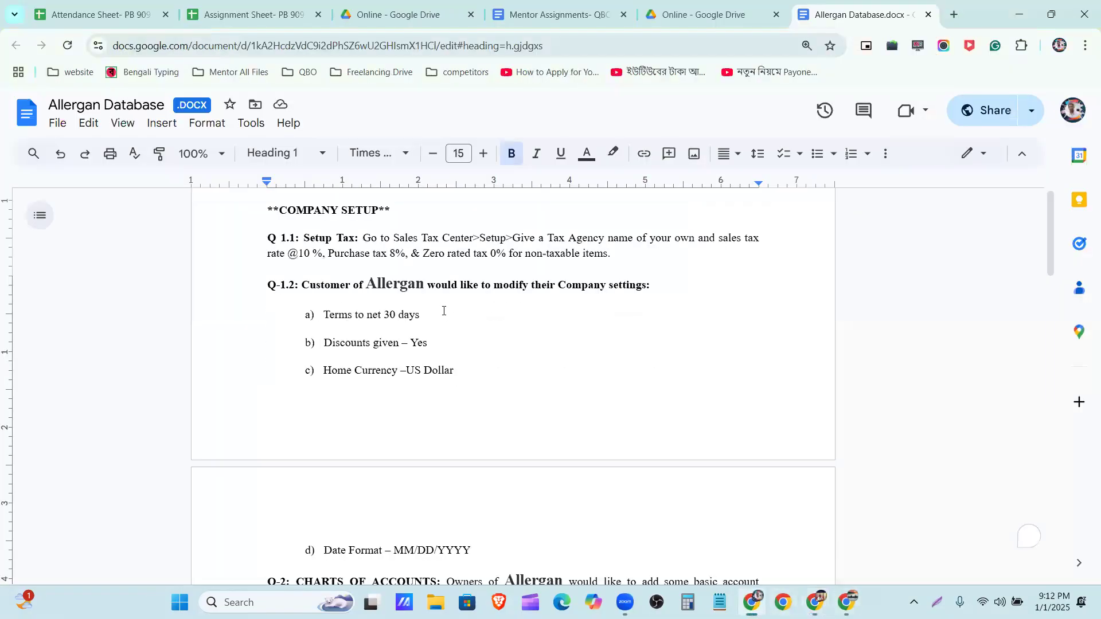
{"action": "scroll", "coordinate": [444, 310], "scroll_direction": "down", "scroll_amount": 1}
{"action": "scroll", "coordinate": [444, 310], "scroll_direction": "down", "scroll_amount": 5}
{"action": "scroll", "coordinate": [458, 338], "scroll_direction": "up", "scroll_amount": 9}
{"action": "scroll", "coordinate": [458, 338], "scroll_direction": "down", "scroll_amount": 1}
{"action": "scroll", "coordinate": [377, 315], "scroll_direction": "up", "scroll_amount": 7}
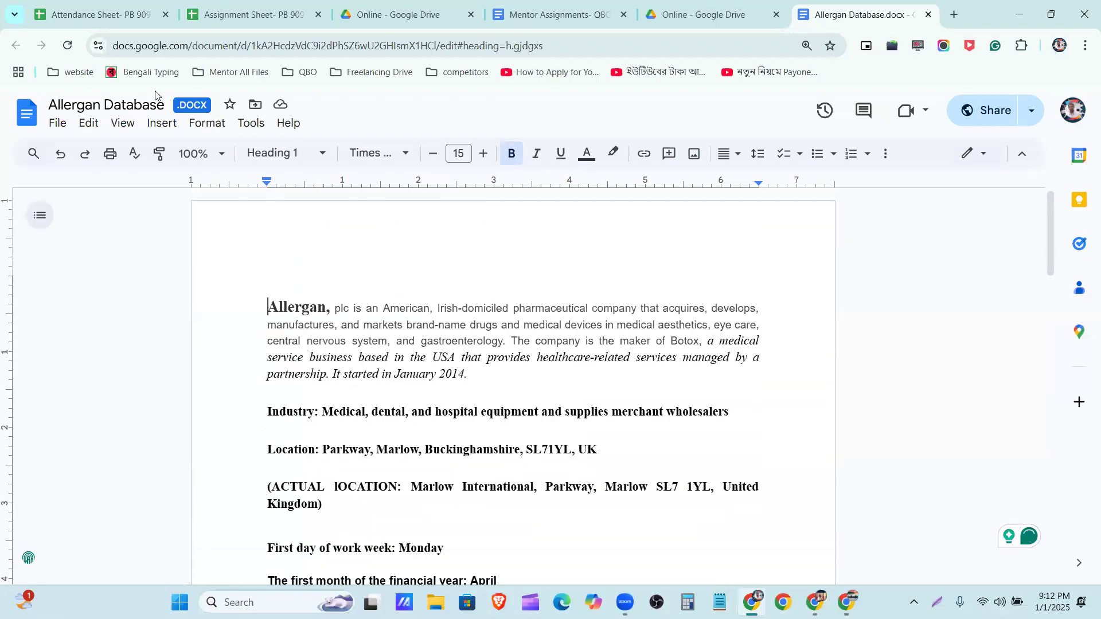
{"action": "scroll", "coordinate": [432, 301], "scroll_direction": "down", "scroll_amount": 5}
{"action": "scroll", "coordinate": [434, 304], "scroll_direction": "down", "scroll_amount": 9}
{"action": "scroll", "coordinate": [423, 300], "scroll_direction": "up", "scroll_amount": 5}
{"action": "scroll", "coordinate": [423, 296], "scroll_direction": "down", "scroll_amount": 6}
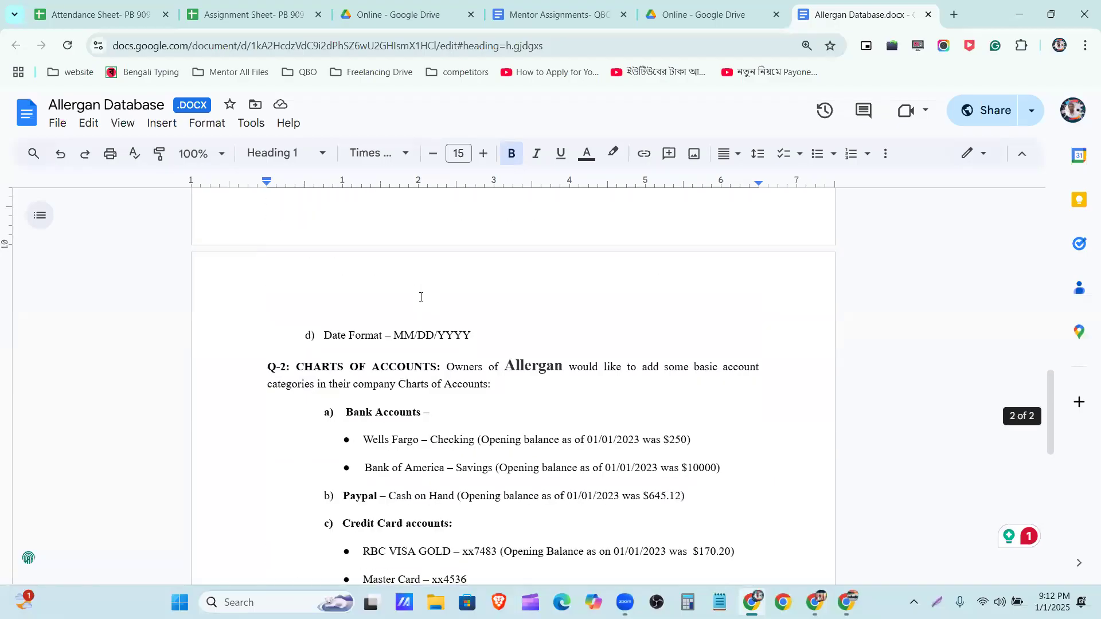
Copy Wells Fargo – Checking from the Bank Accounts list in the Allergan Database document into the new QuickBooks account's name
{"action": "scroll", "coordinate": [516, 298], "scroll_direction": "down", "scroll_amount": 2}
{"action": "scroll", "coordinate": [493, 321], "scroll_direction": "up", "scroll_amount": 2}
{"action": "scroll", "coordinate": [449, 305], "scroll_direction": "down", "scroll_amount": 7}
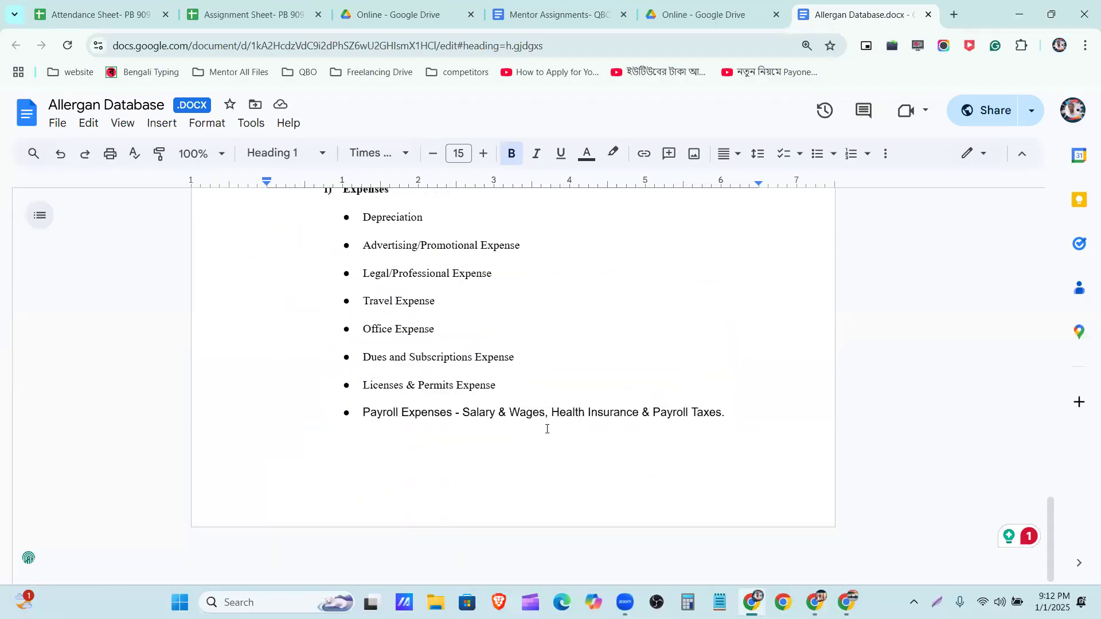
{"action": "scroll", "coordinate": [547, 429], "scroll_direction": "up", "scroll_amount": 8}
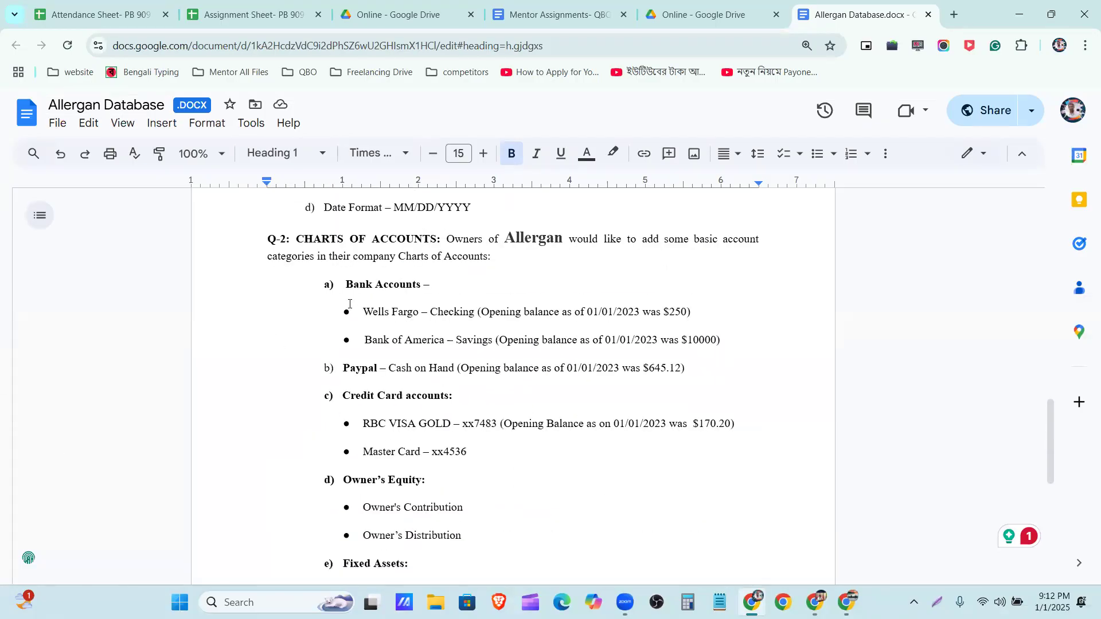
{"action": "left_click_drag", "start_coordinate": [361, 314], "coordinate": [478, 311]}
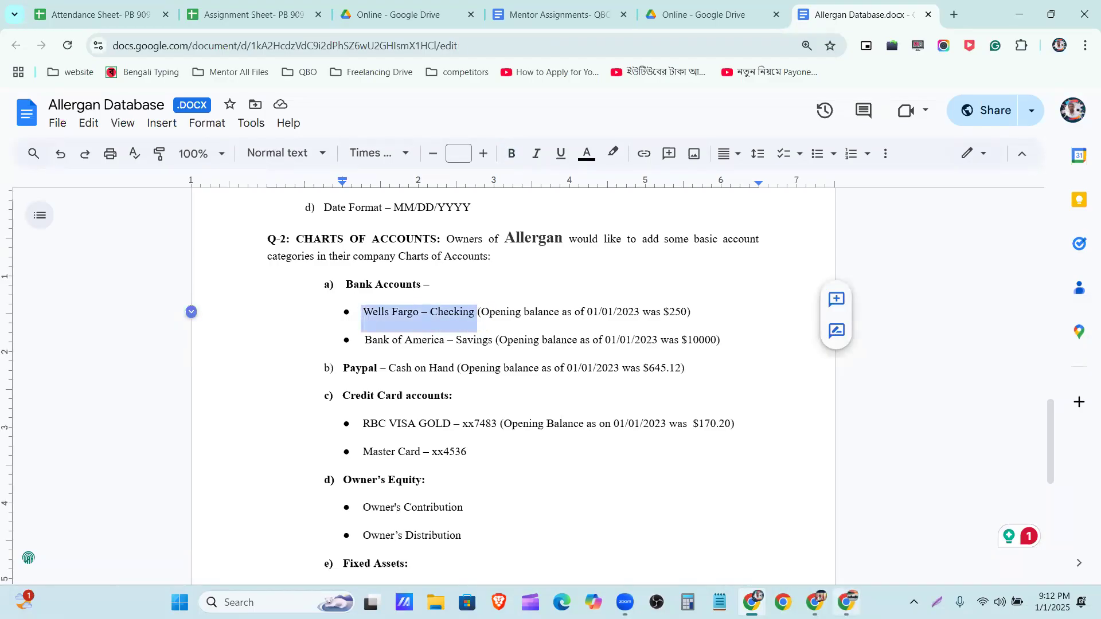
{"action": "key", "text": "alt+Tab"}
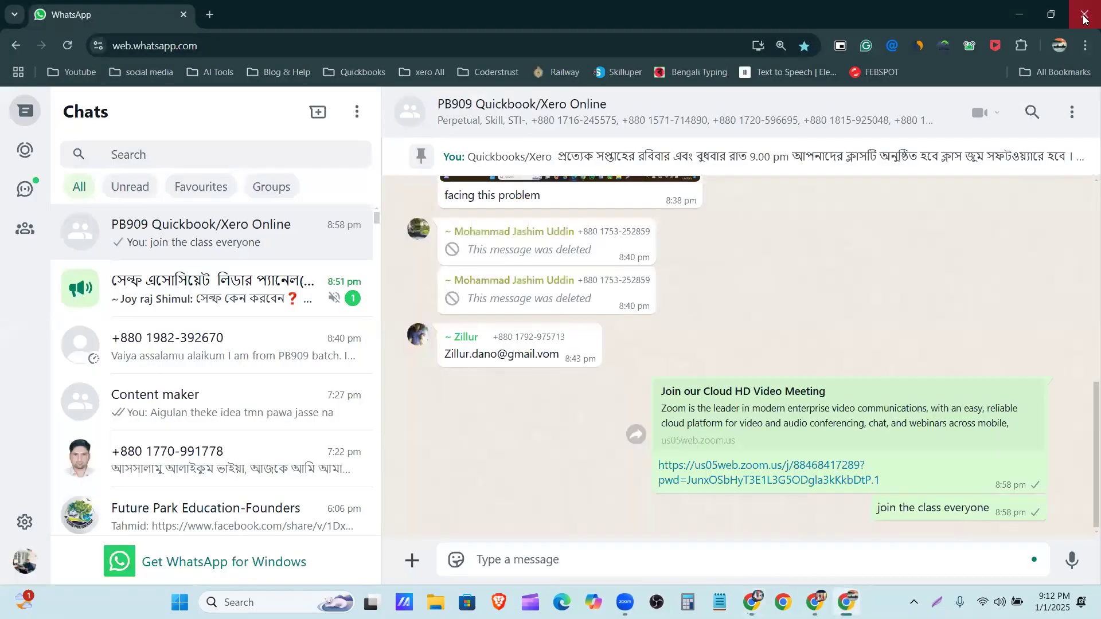
{"action": "key", "text": "alt+Tab"}
{"action": "left_click", "coordinate": [838, 597]}
{"action": "left_click", "coordinate": [735, 172]}
{"action": "type", "text": "Wells Fargo - Checking"}
{"action": "left_click", "coordinate": [1031, 169]}
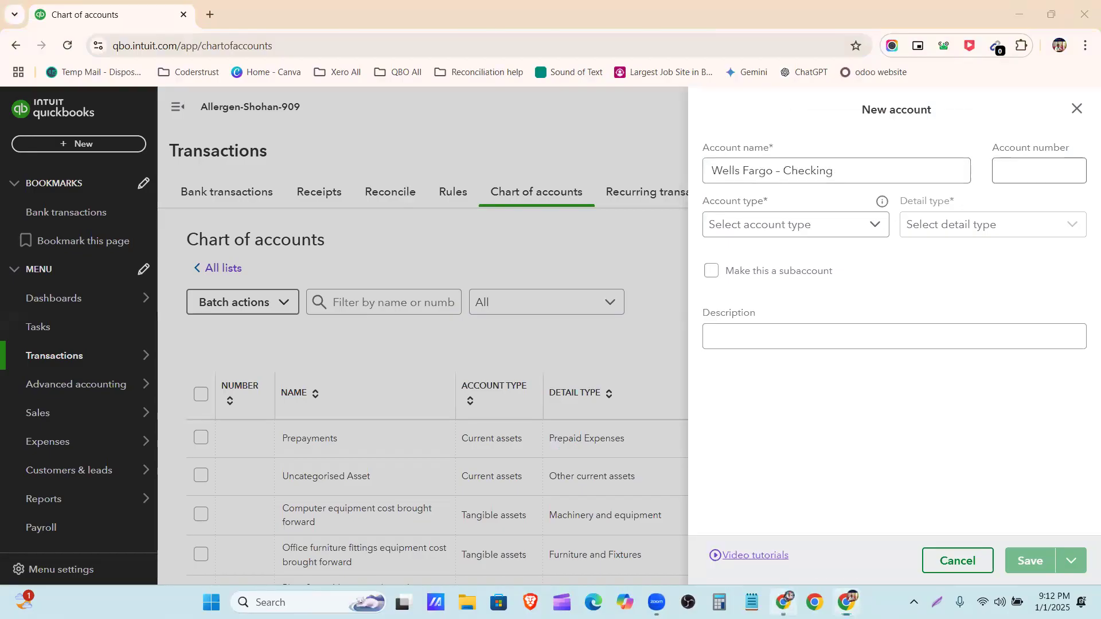
Switch to Google Drive, open CoA help_.docx from the Online folder, and read the GAAP account numbering rules
{"action": "key", "text": "alt+Tab"}
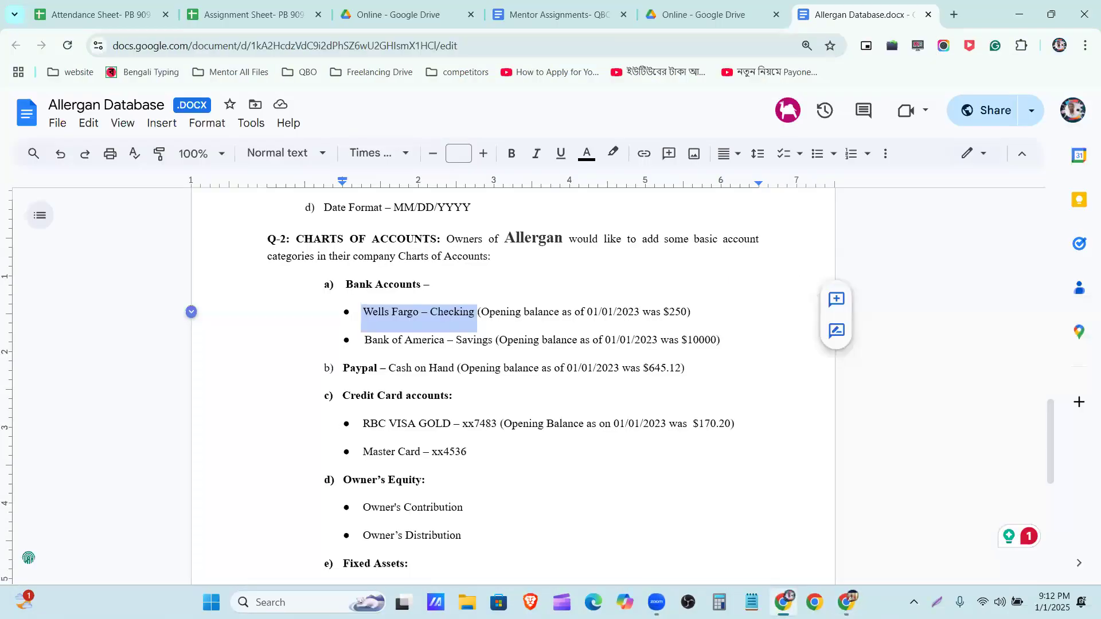
{"action": "left_click", "coordinate": [700, 7]}
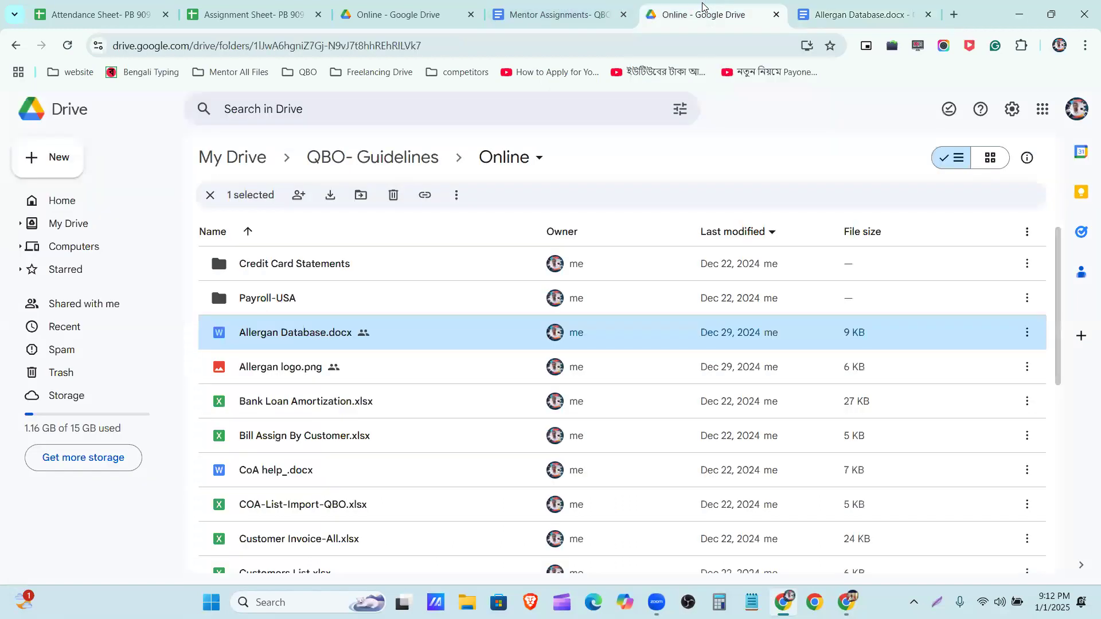
{"action": "scroll", "coordinate": [459, 385], "scroll_direction": "down", "scroll_amount": 1}
{"action": "left_click", "coordinate": [413, 400]}
{"action": "double_click", "coordinate": [413, 400]}
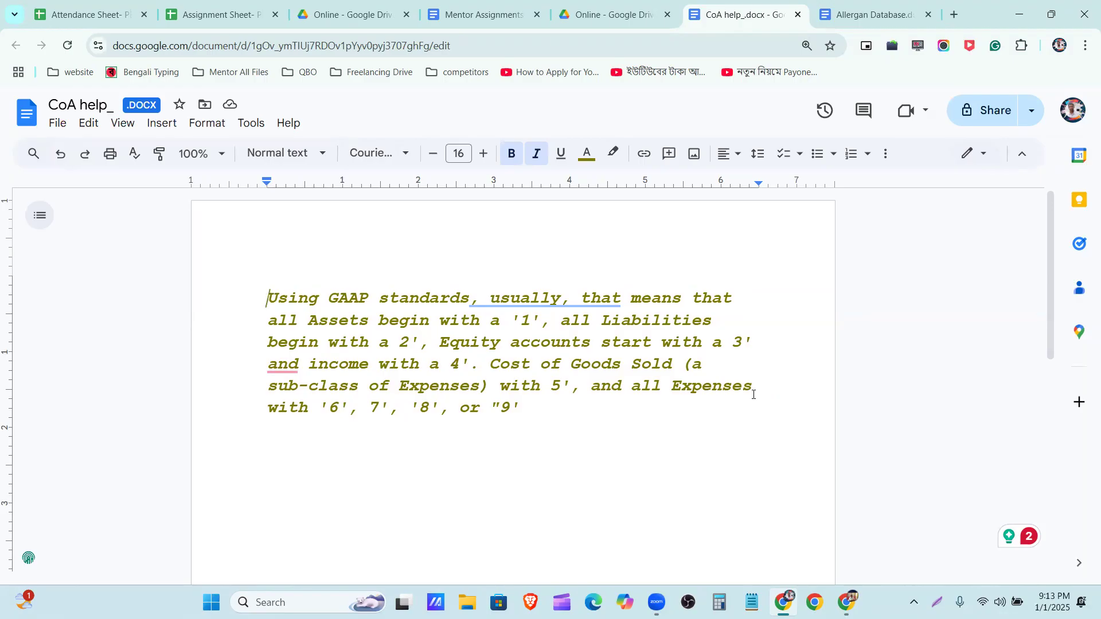
Return to the new account form in QuickBooks and set the account number to 1000
{"action": "left_click", "coordinate": [1020, 14]}
{"action": "left_click", "coordinate": [1068, 165]}
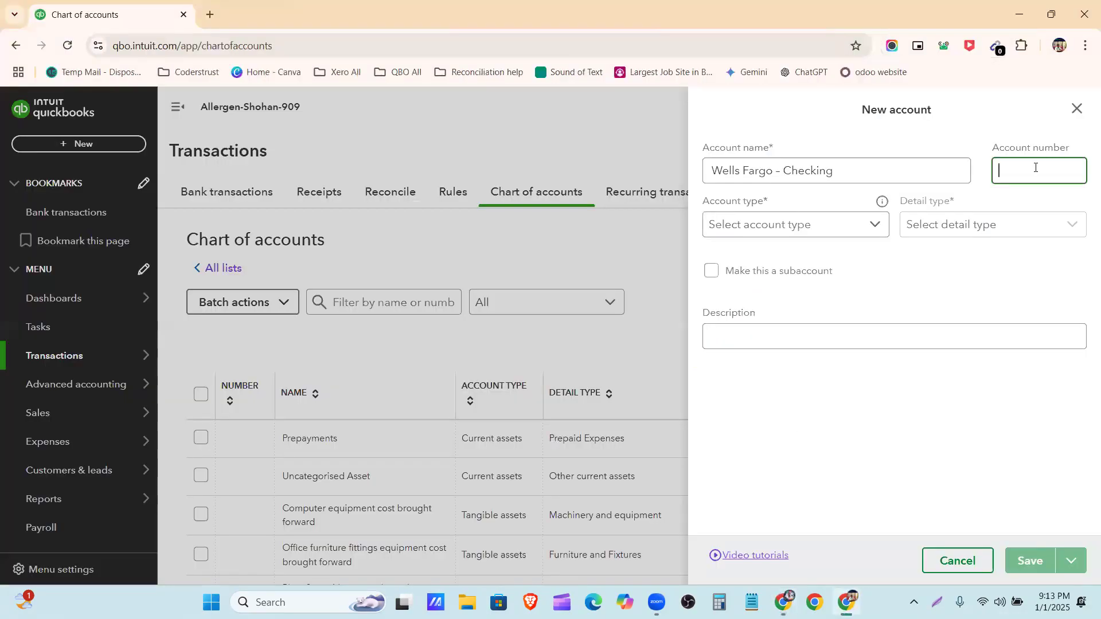
{"action": "type", "text": "1000"}
Look through the account type options, try Current assets, and browse its available detail types
{"action": "left_click", "coordinate": [872, 224]}
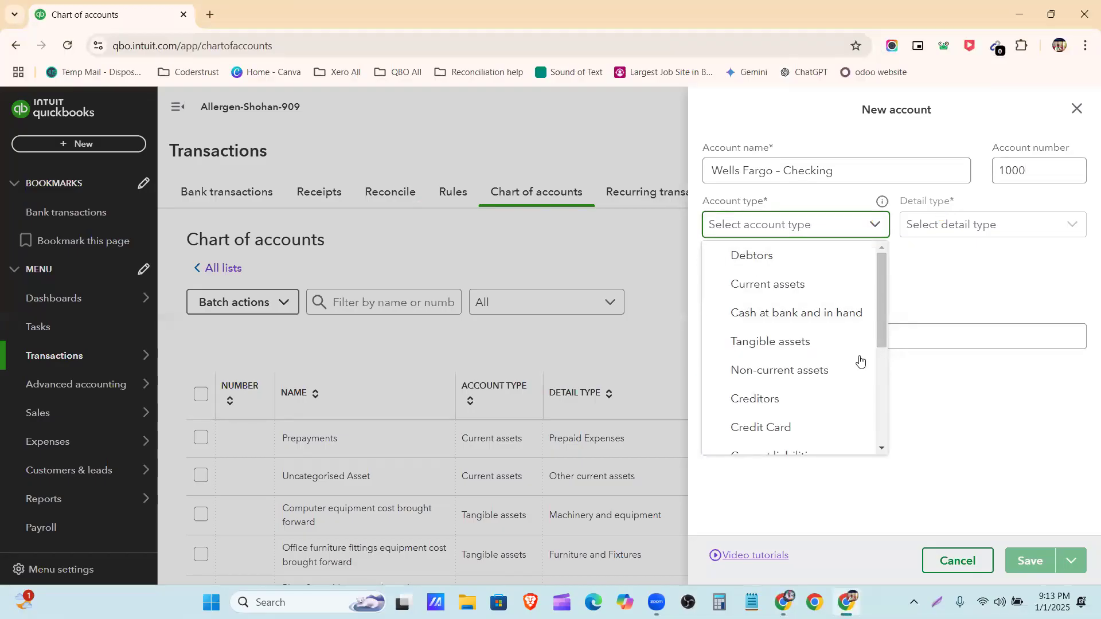
{"action": "scroll", "coordinate": [842, 360], "scroll_direction": "down", "scroll_amount": 4}
{"action": "scroll", "coordinate": [843, 356], "scroll_direction": "up", "scroll_amount": 4}
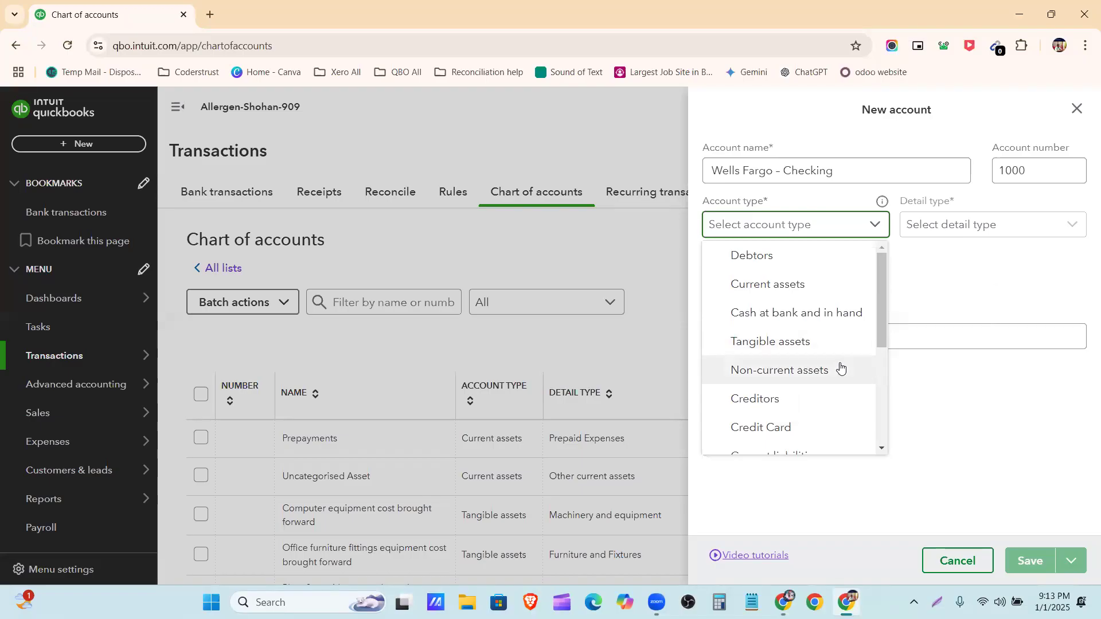
{"action": "scroll", "coordinate": [849, 373], "scroll_direction": "down", "scroll_amount": 4}
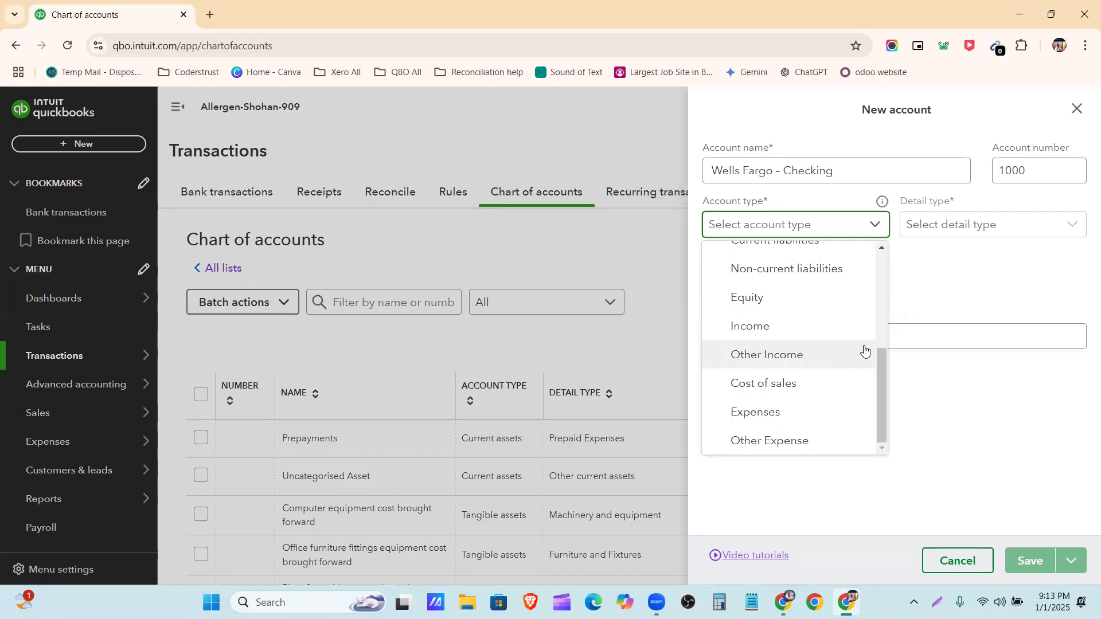
{"action": "scroll", "coordinate": [866, 350], "scroll_direction": "up", "scroll_amount": 4}
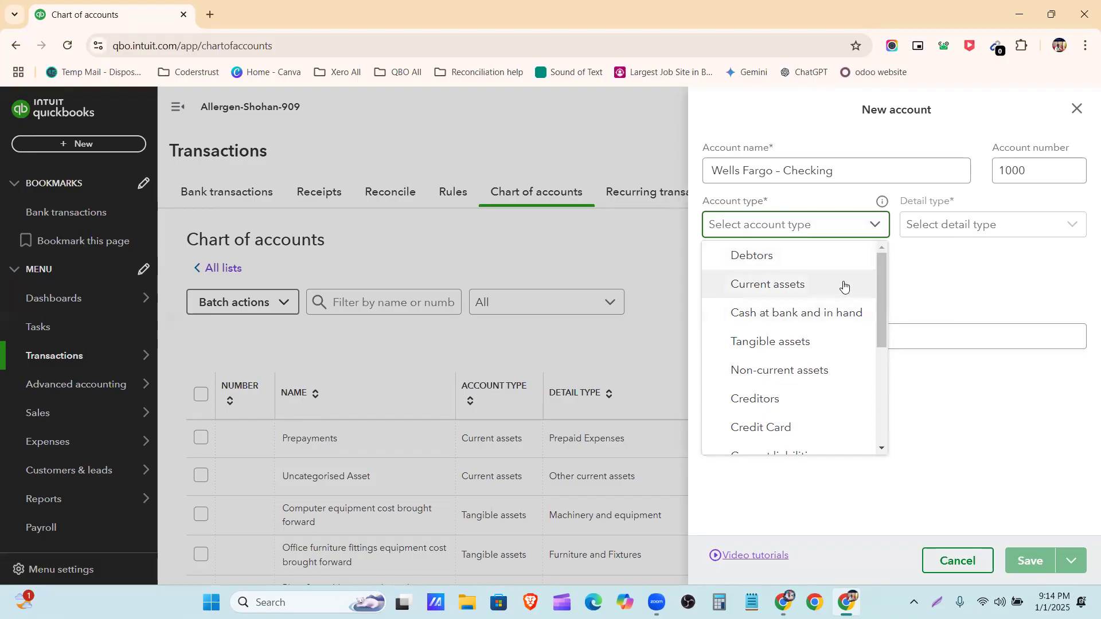
{"action": "left_click", "coordinate": [772, 285]}
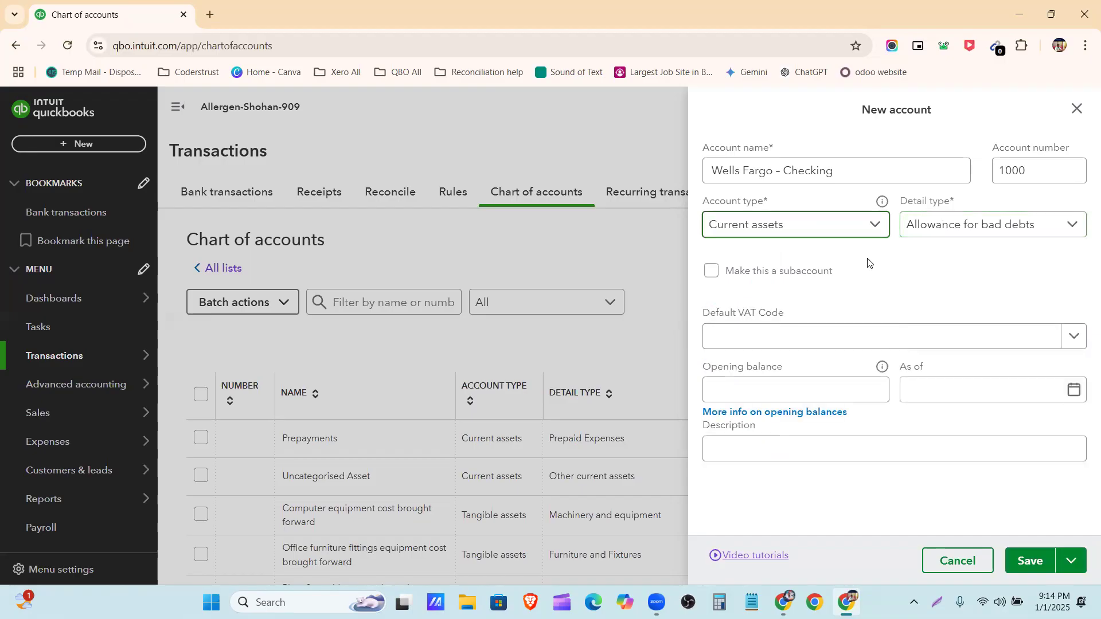
{"action": "left_click", "coordinate": [949, 228]}
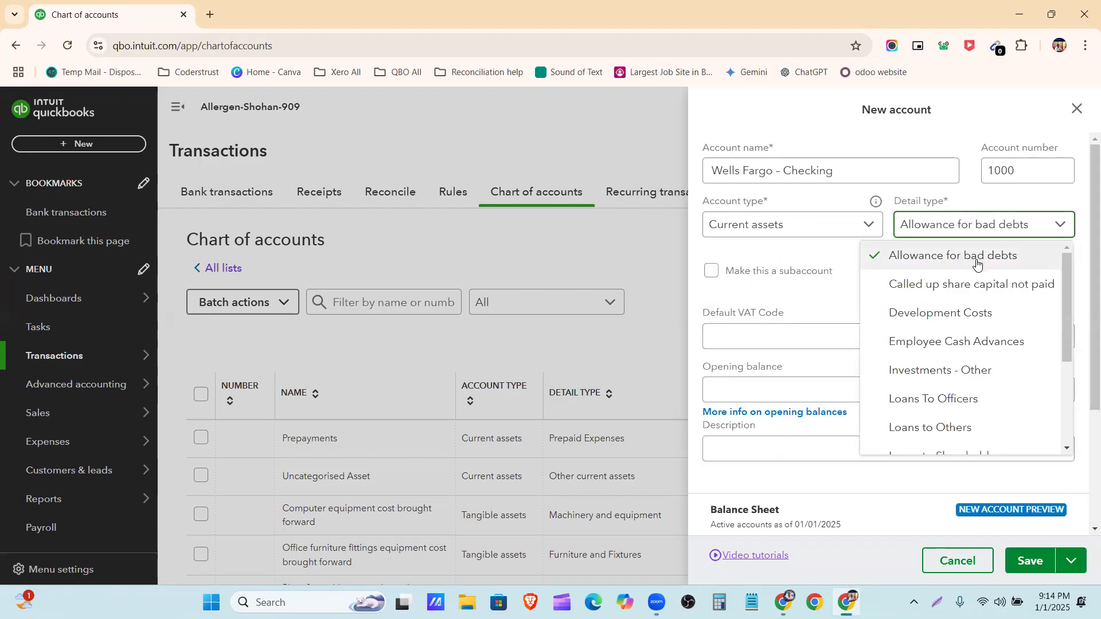
{"action": "scroll", "coordinate": [987, 343], "scroll_direction": "down", "scroll_amount": 3}
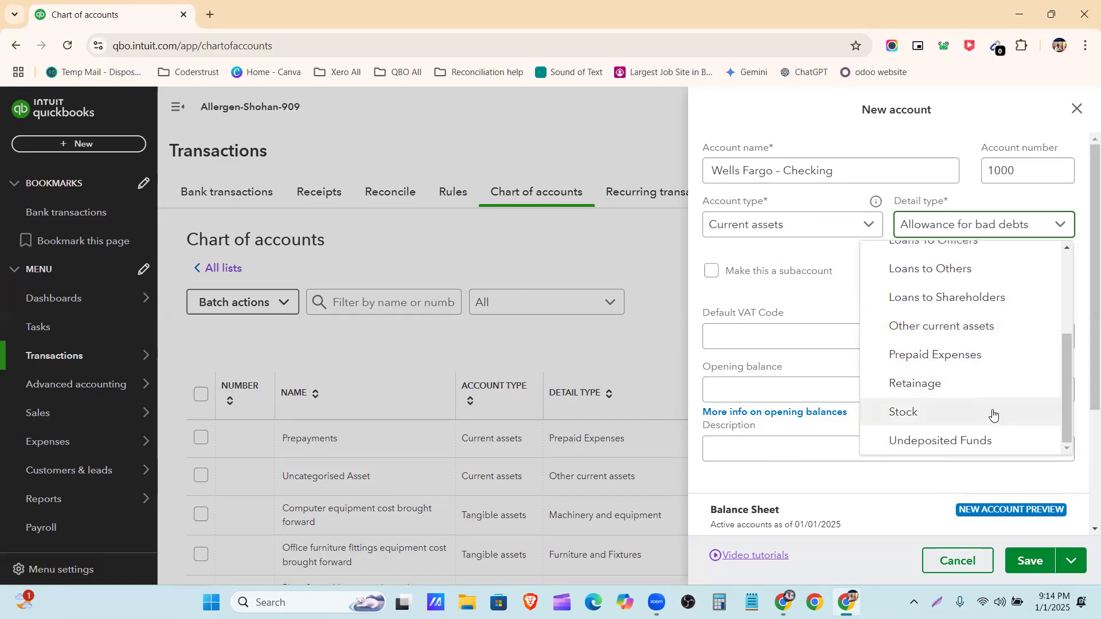
{"action": "left_click", "coordinate": [832, 255]}
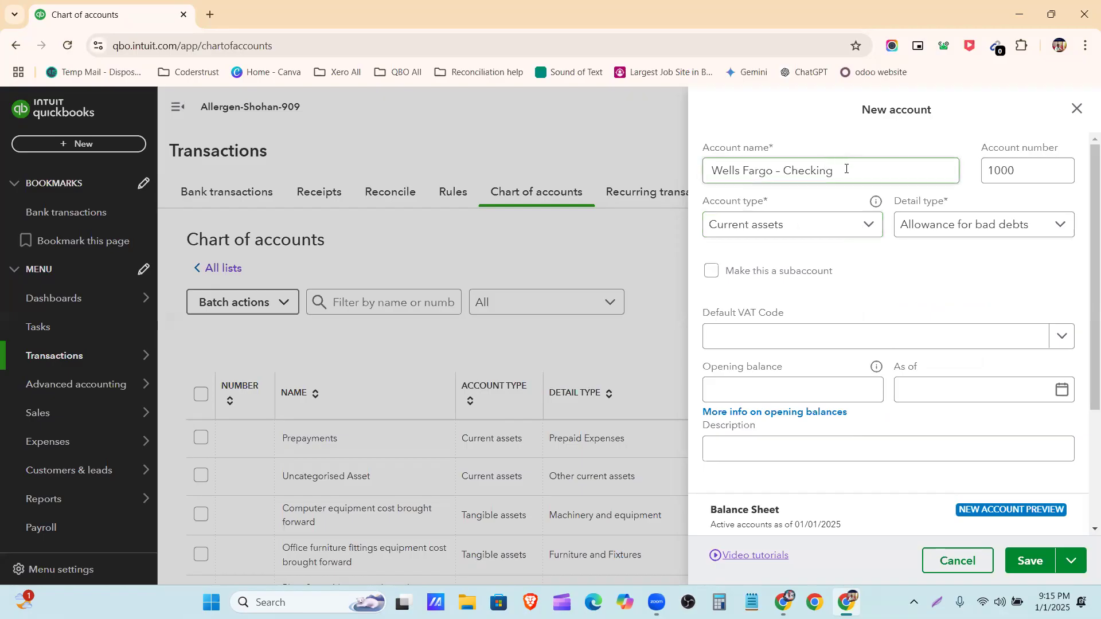
Set the account type to Cash at bank and in hand and the detail type to Current
{"action": "left_click", "coordinate": [850, 224]}
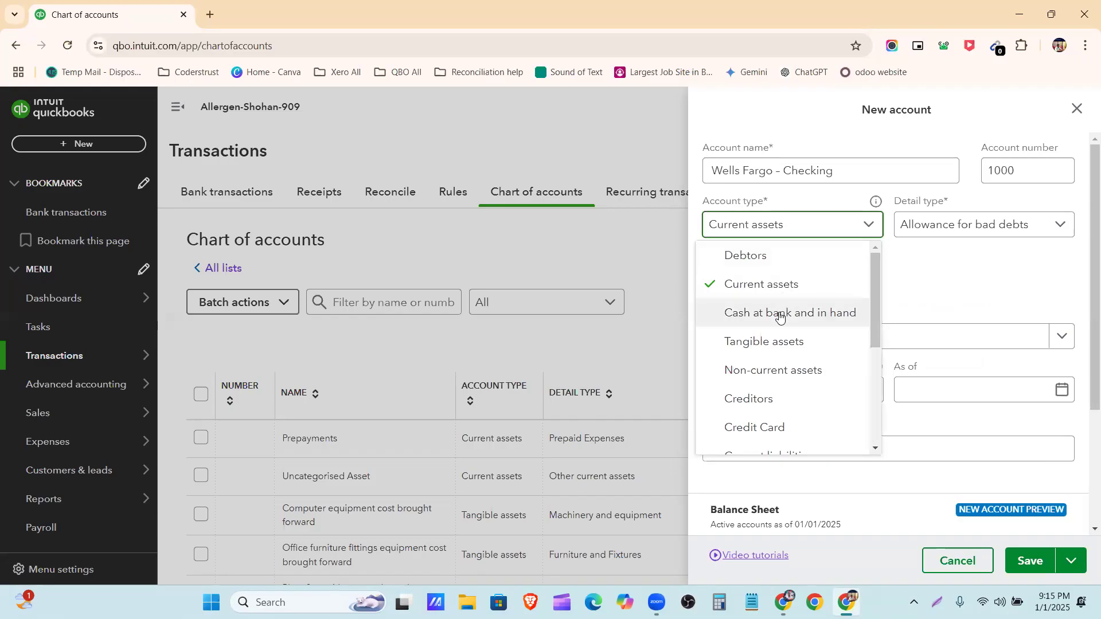
{"action": "left_click", "coordinate": [780, 317]}
{"action": "left_click", "coordinate": [986, 229]}
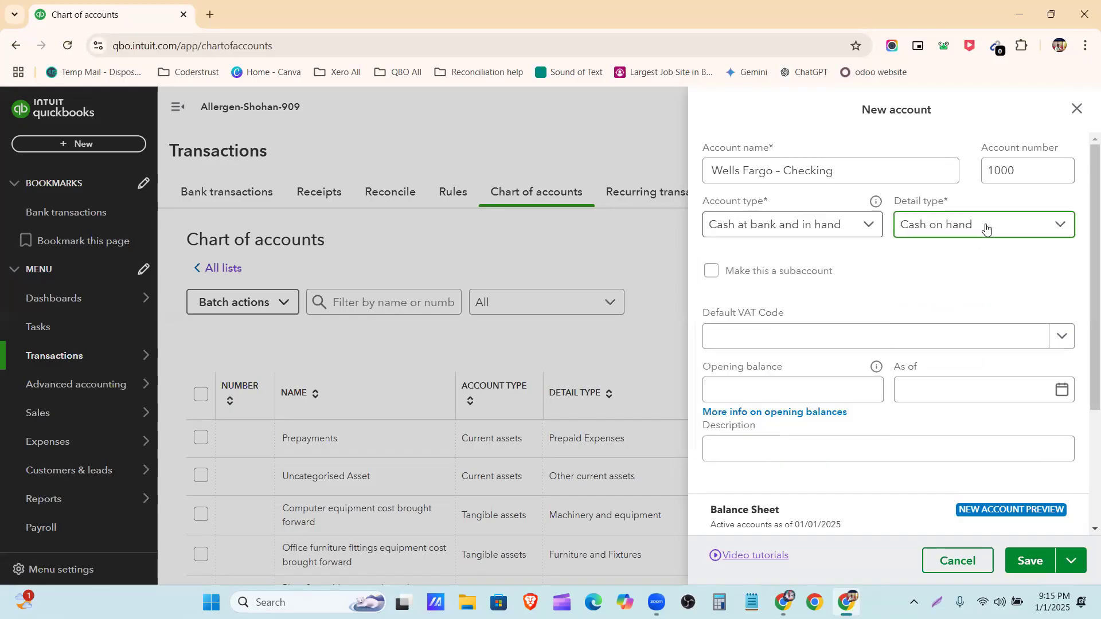
{"action": "left_click", "coordinate": [985, 225]}
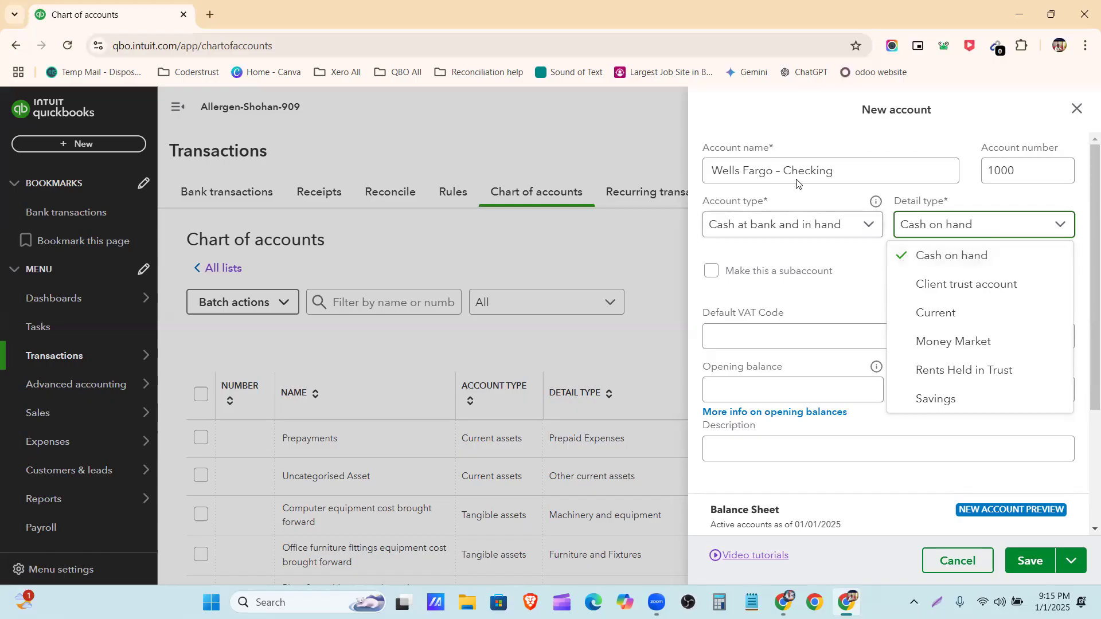
{"action": "left_click", "coordinate": [929, 324]}
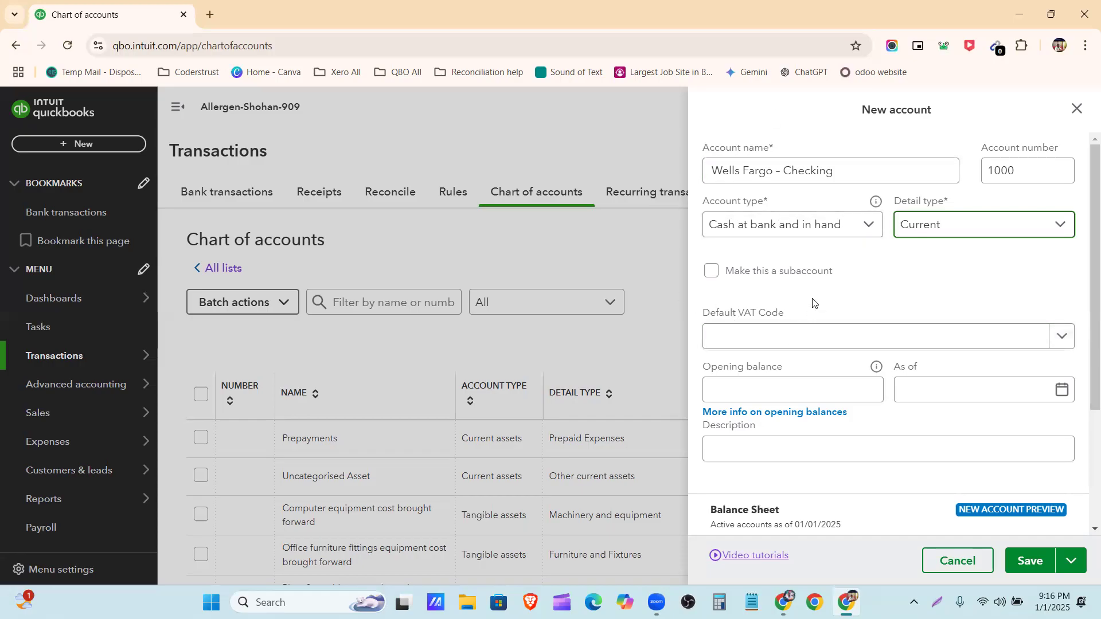
Copy the $250 Wells Fargo amount from the Allergan Database document into the opening balance and remove the dollar sign
{"action": "left_click", "coordinate": [857, 334]}
{"action": "left_click", "coordinate": [858, 339]}
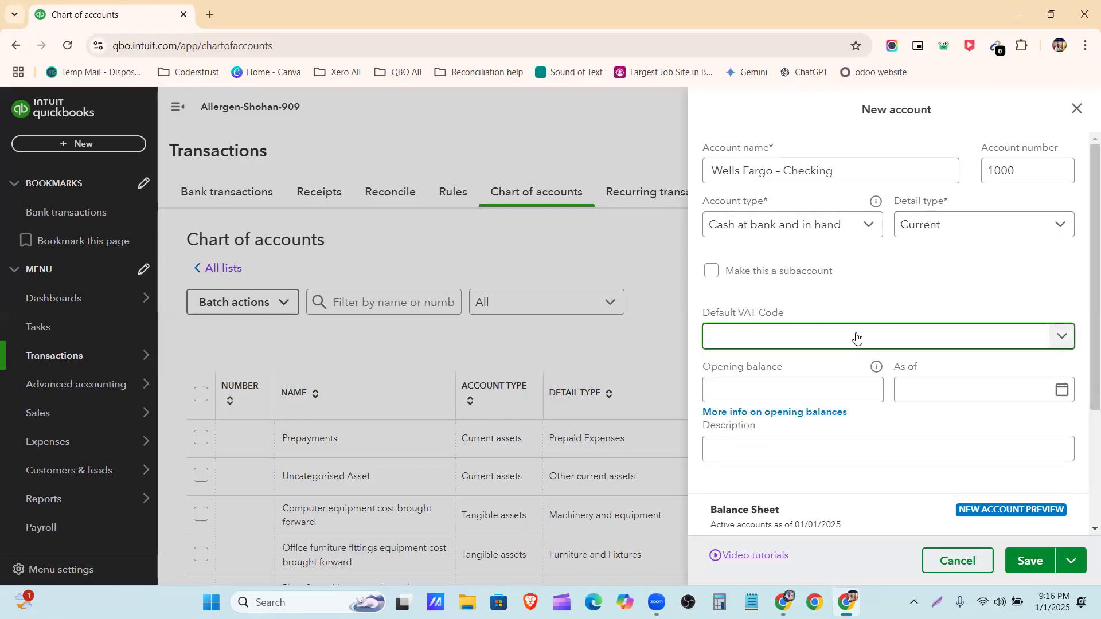
{"action": "left_click", "coordinate": [835, 383]}
{"action": "left_click", "coordinate": [783, 602]}
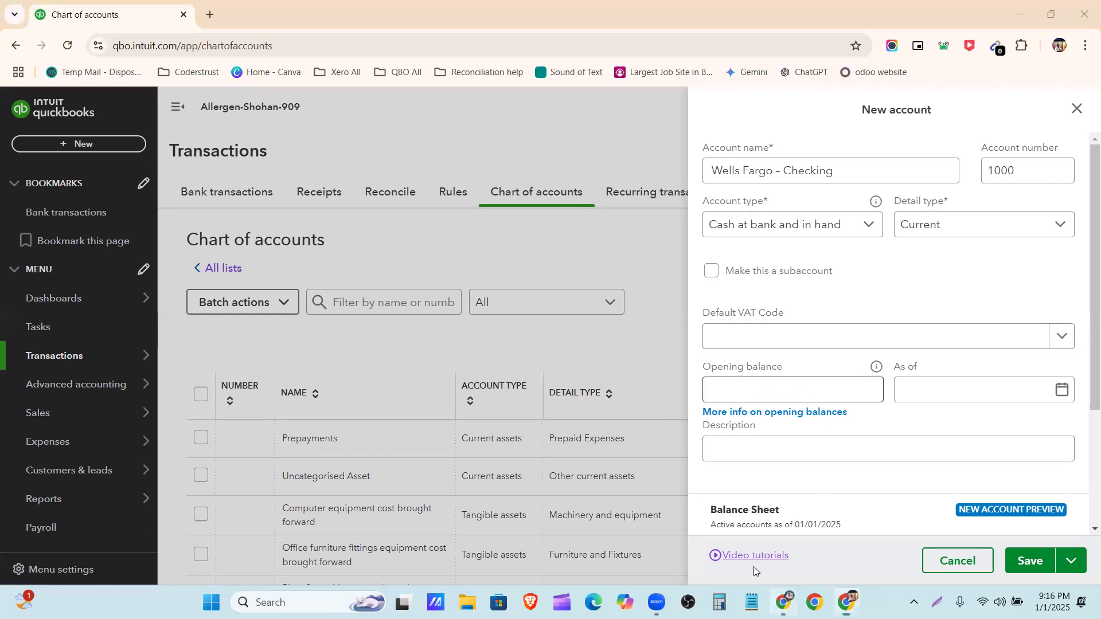
{"action": "left_click", "coordinate": [869, 14]}
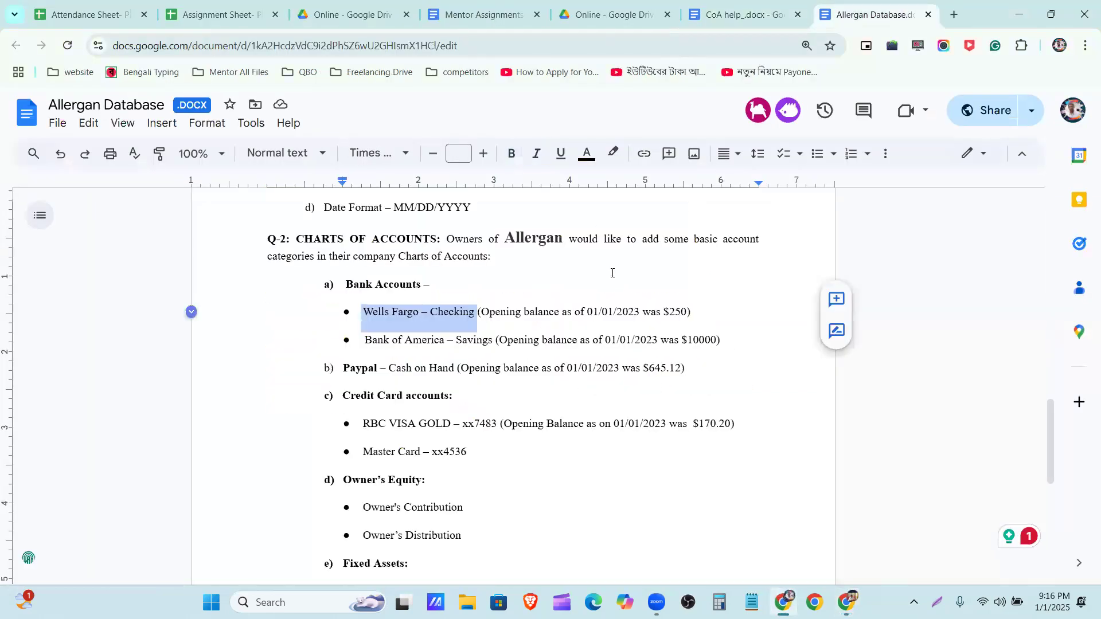
{"action": "left_click_drag", "start_coordinate": [662, 314], "coordinate": [686, 319]}
{"action": "key", "text": "ctrl+c"}
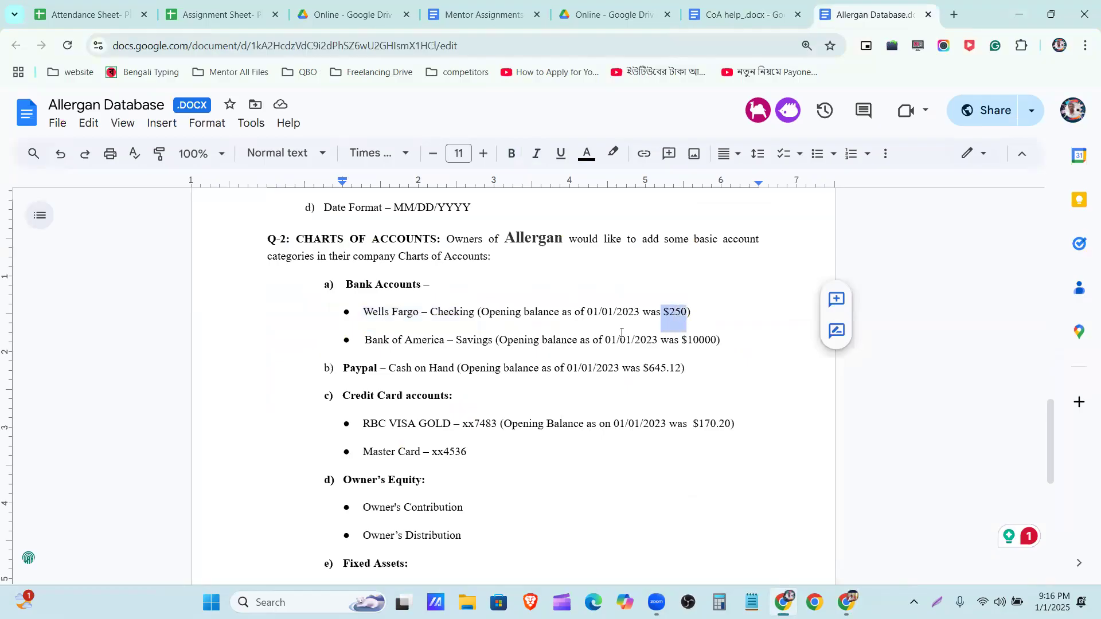
{"action": "left_click", "coordinate": [1020, 14]}
{"action": "left_click", "coordinate": [789, 380]}
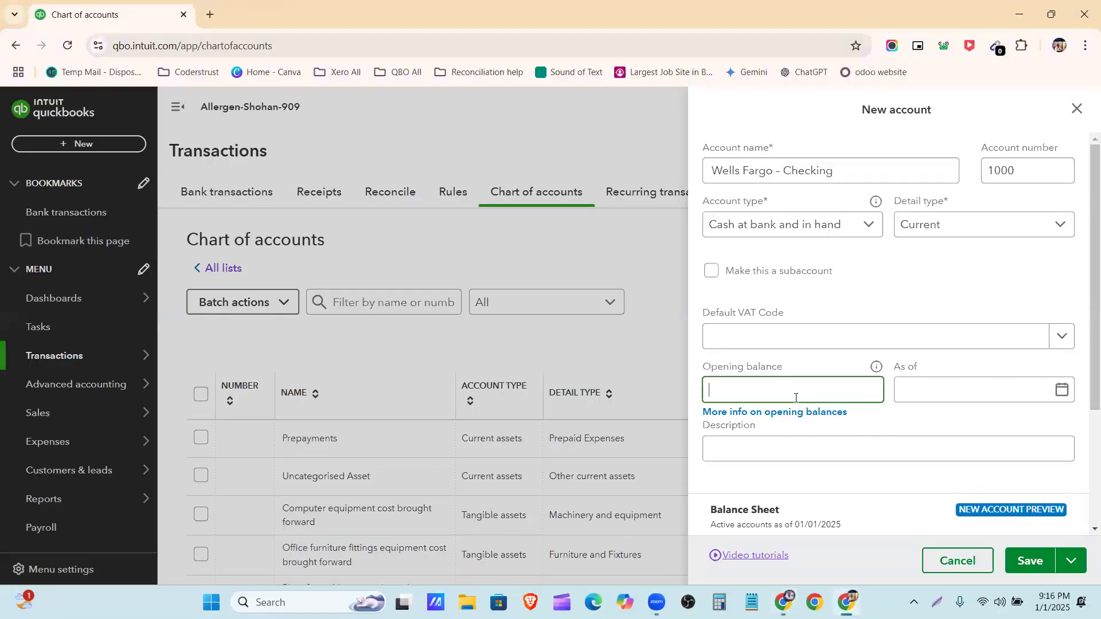
{"action": "key", "text": "ctrl+v"}
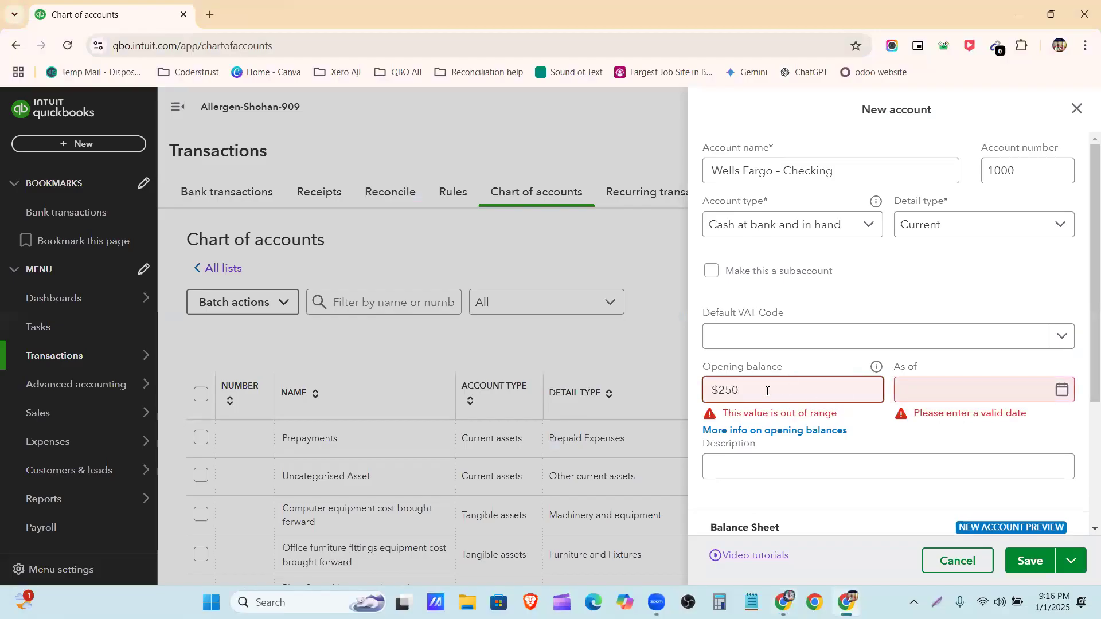
{"action": "left_click", "coordinate": [718, 391]}
{"action": "key", "text": "BackSpace"}
Set the opening balance's as-of date to 01/01/2023
{"action": "left_click", "coordinate": [940, 387]}
{"action": "left_click", "coordinate": [1061, 392]}
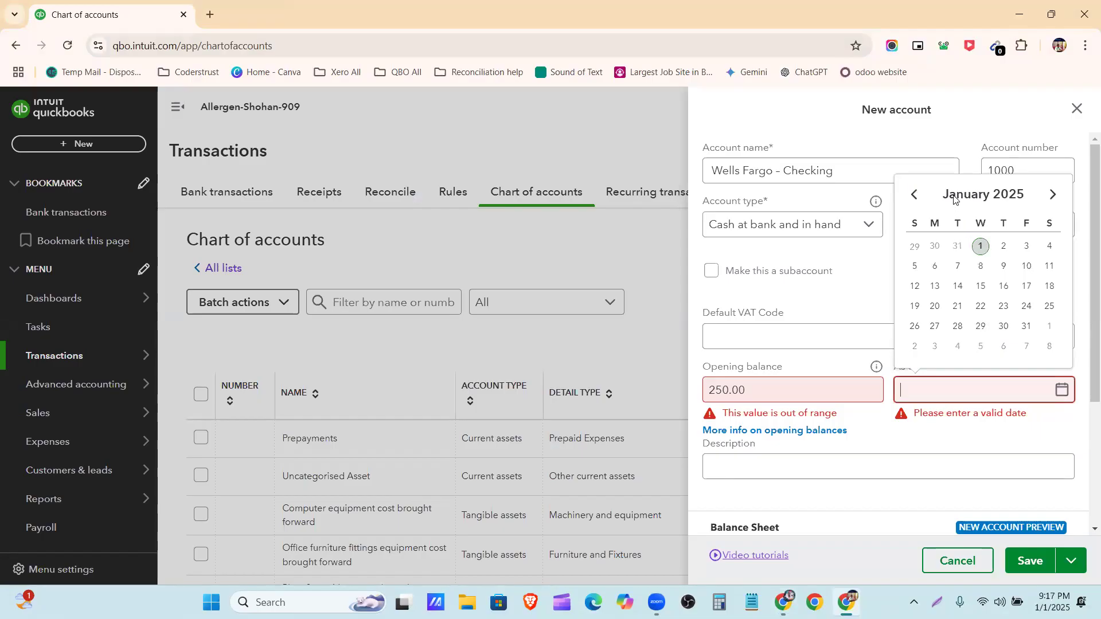
{"action": "double_click", "coordinate": [913, 195]}
{"action": "double_click", "coordinate": [913, 195]}
{"action": "triple_click", "coordinate": [913, 195]}
{"action": "triple_click", "coordinate": [913, 195]}
{"action": "triple_click", "coordinate": [912, 195]}
{"action": "left_click", "coordinate": [916, 196]}
{"action": "double_click", "coordinate": [916, 196]}
{"action": "triple_click", "coordinate": [916, 196]}
{"action": "double_click", "coordinate": [916, 196]}
{"action": "double_click", "coordinate": [916, 195]}
{"action": "left_click", "coordinate": [916, 195]}
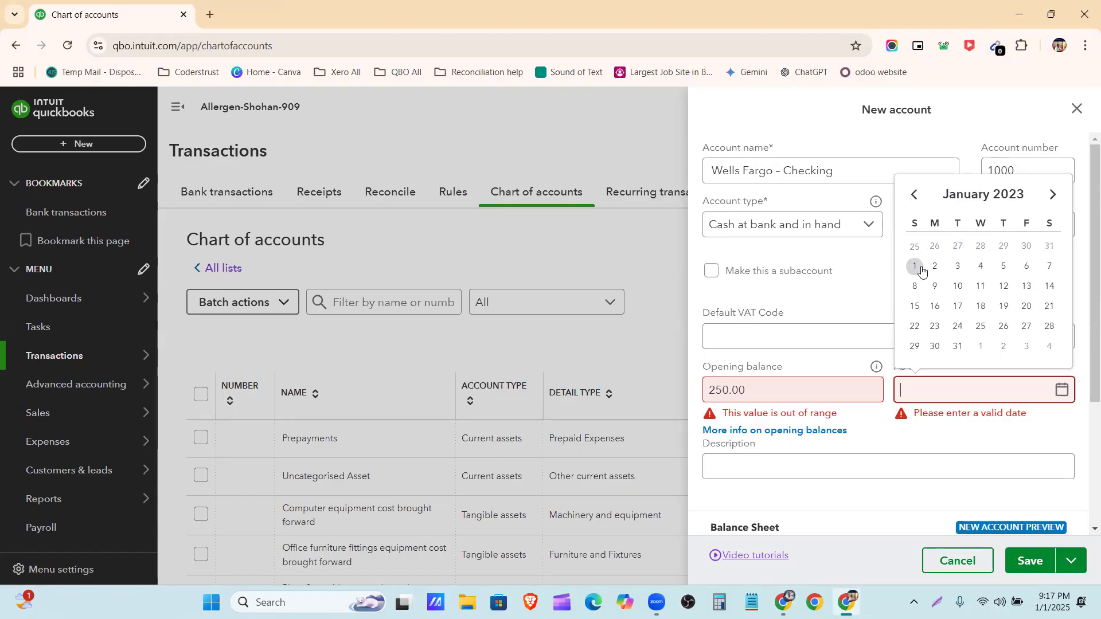
{"action": "left_click", "coordinate": [917, 267]}
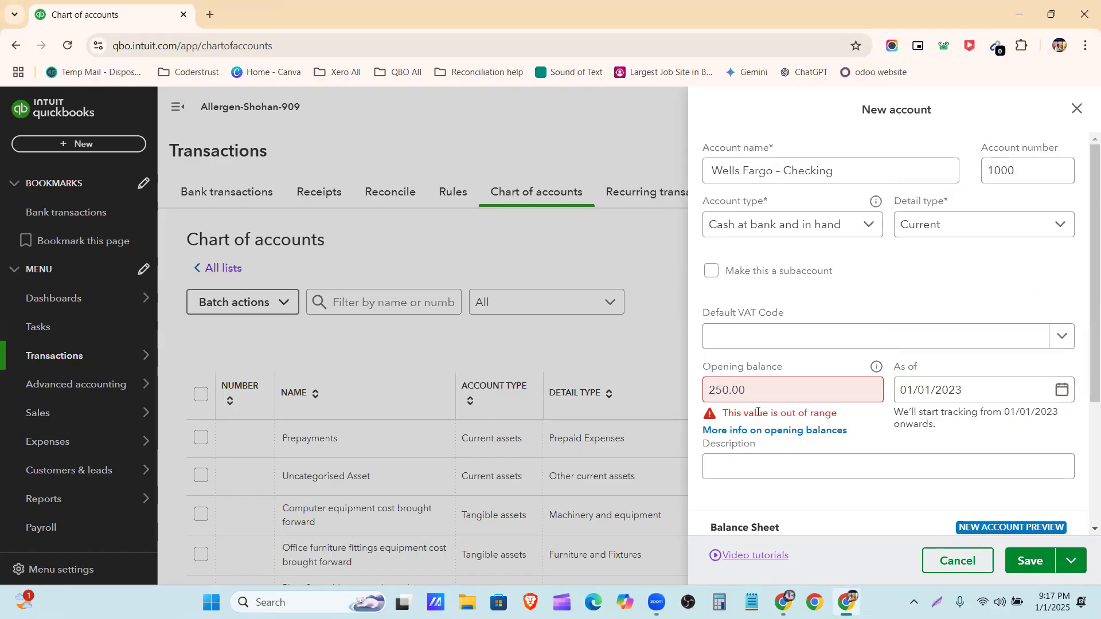
Clear the opening balance and re-enter it as 250
{"action": "left_click", "coordinate": [713, 392]}
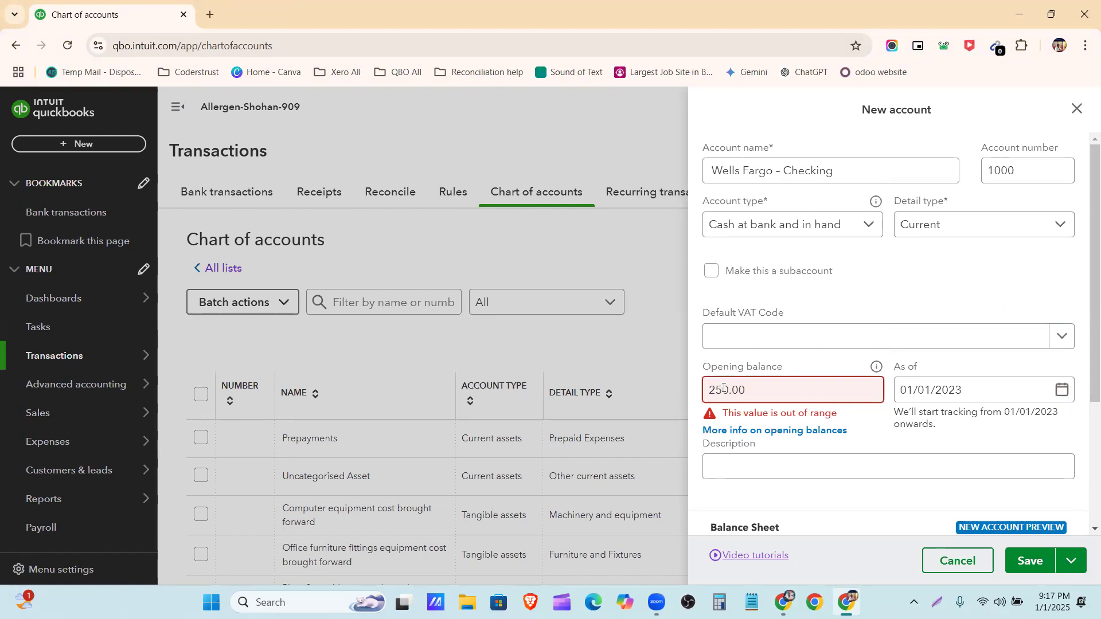
{"action": "left_click_drag", "start_coordinate": [753, 392], "coordinate": [652, 389]}
{"action": "key", "text": "BackSpace"}
{"action": "type", "text": "250"}
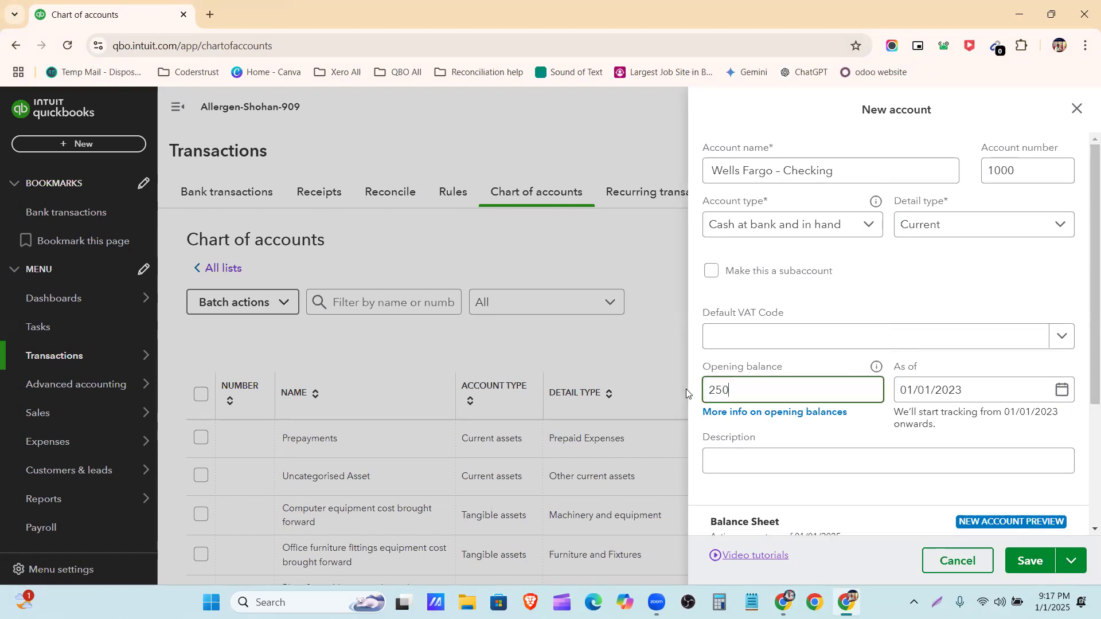
{"action": "left_click", "coordinate": [831, 429]}
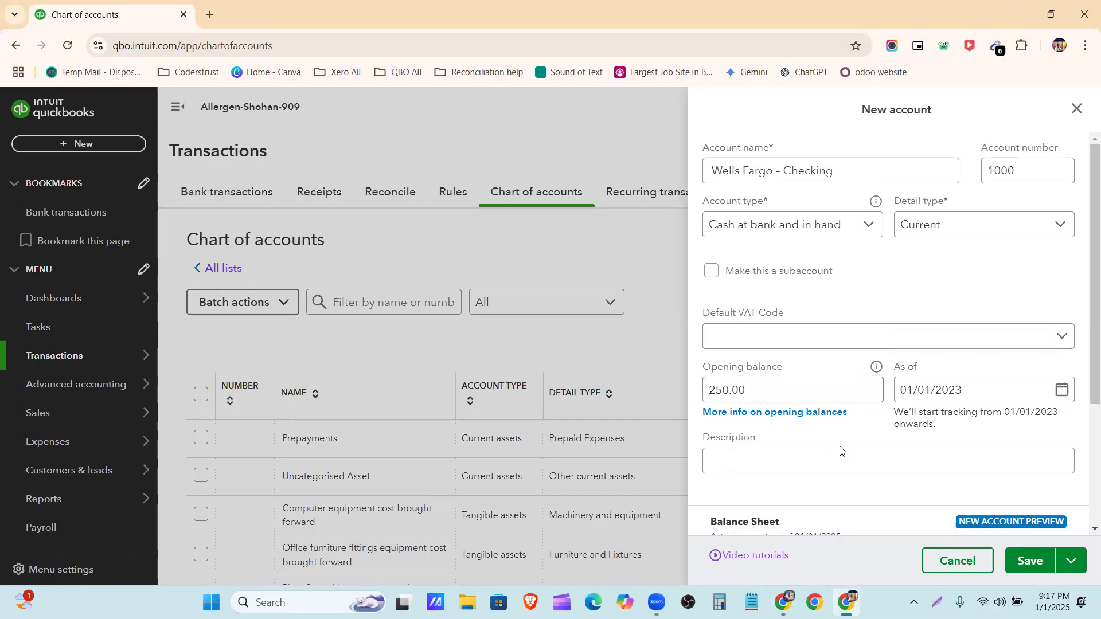
{"action": "left_click", "coordinate": [893, 466]}
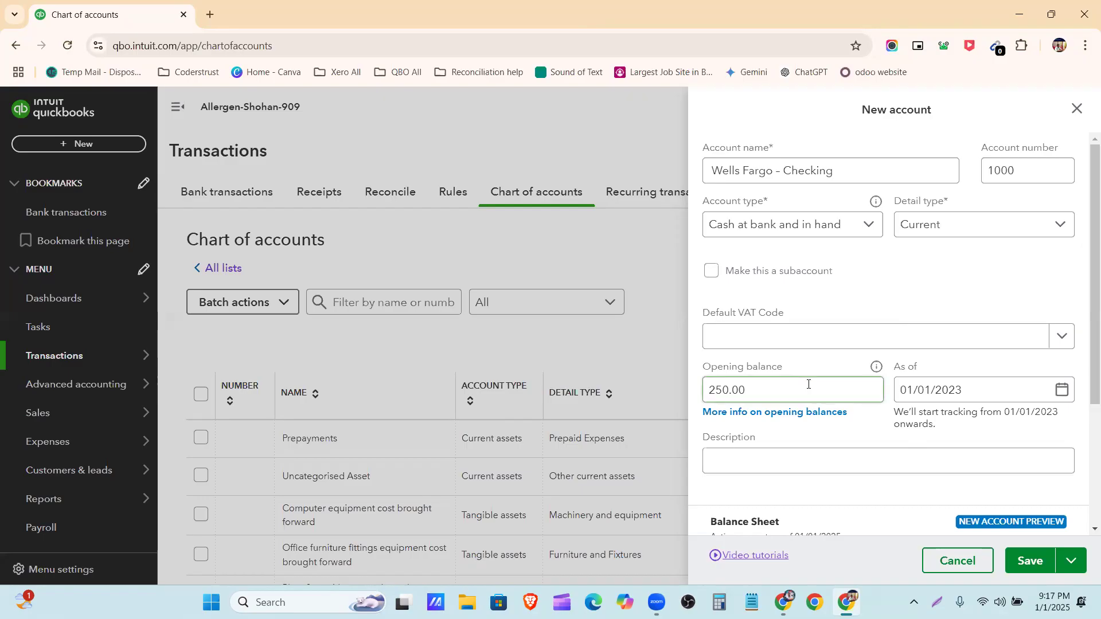
Review the new Wells Fargo – Checking account's details and balance sheet preview, and save the account
{"action": "mouse_move", "coordinate": [878, 370]}
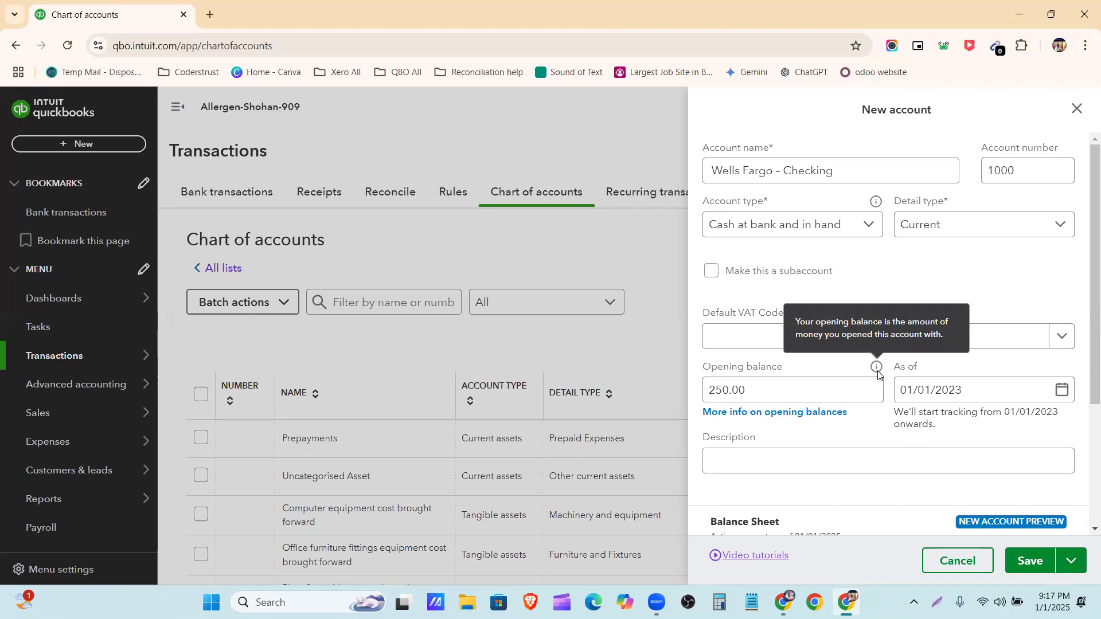
{"action": "left_click", "coordinate": [805, 172]}
{"action": "left_click_drag", "start_coordinate": [804, 172], "coordinate": [712, 175]}
{"action": "left_click", "coordinate": [766, 136]}
{"action": "scroll", "coordinate": [762, 432], "scroll_direction": "down", "scroll_amount": 3}
{"action": "left_click", "coordinate": [777, 275]}
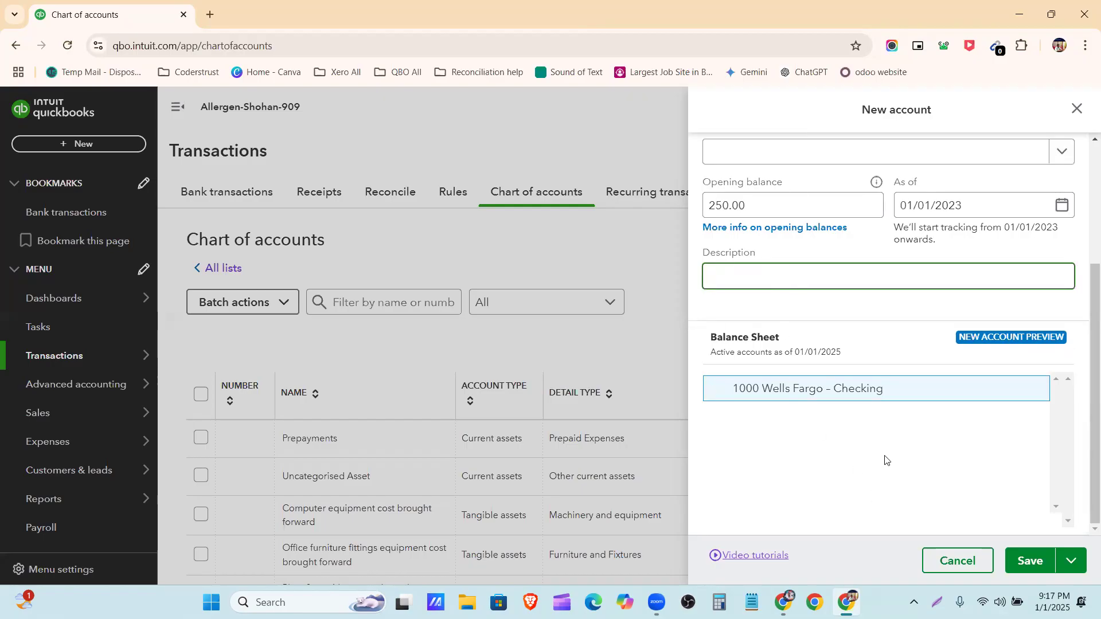
{"action": "scroll", "coordinate": [885, 457], "scroll_direction": "up", "scroll_amount": 3}
{"action": "left_click", "coordinate": [1030, 561]}
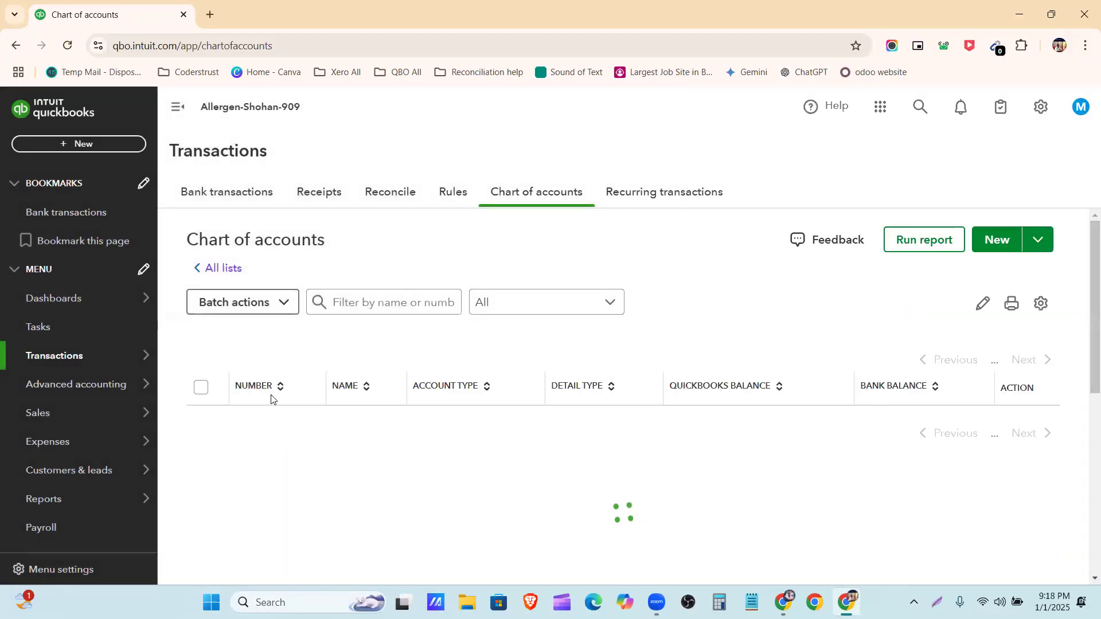
View the account history of Wells Fargo – Checking, dismiss the introductory tip and return to the chart of accounts
{"action": "scroll", "coordinate": [349, 364], "scroll_direction": "down", "scroll_amount": 1}
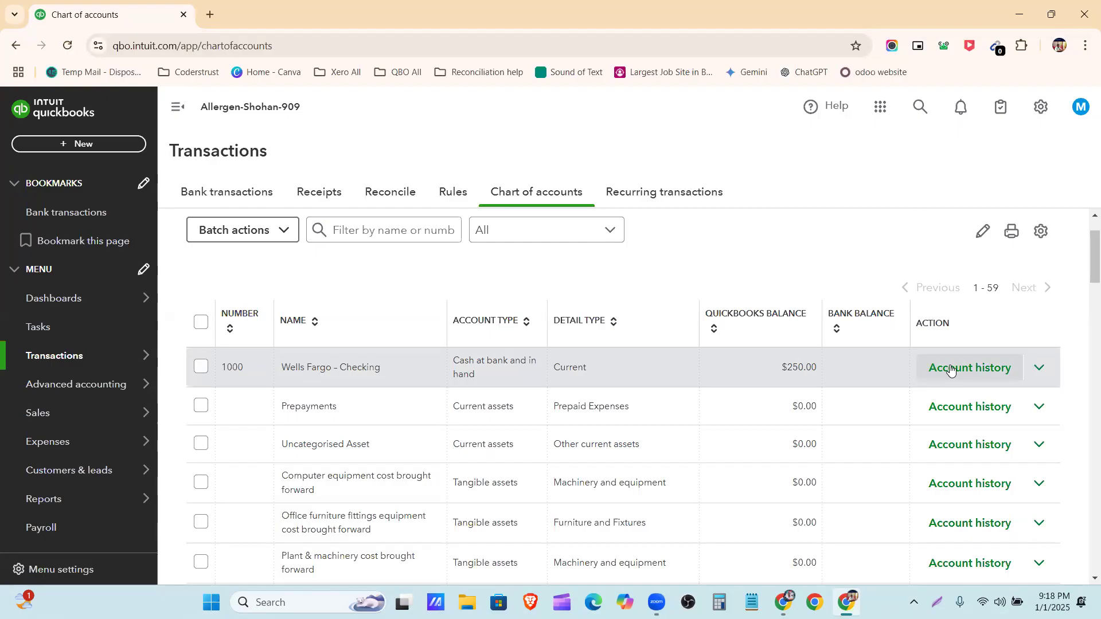
{"action": "left_click", "coordinate": [946, 373]}
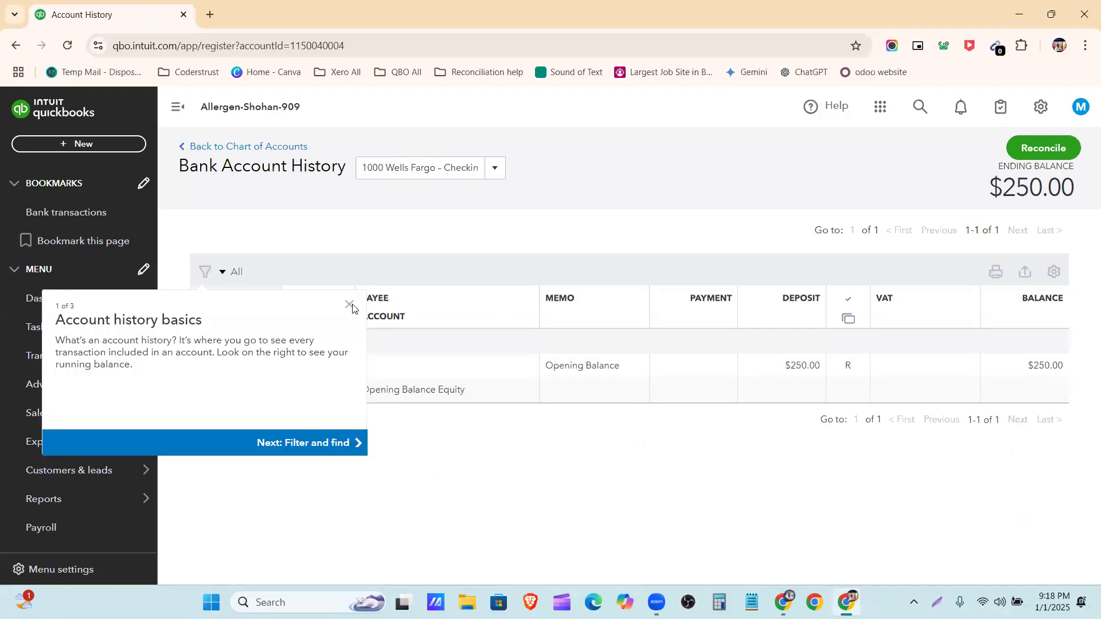
{"action": "left_click", "coordinate": [352, 308]}
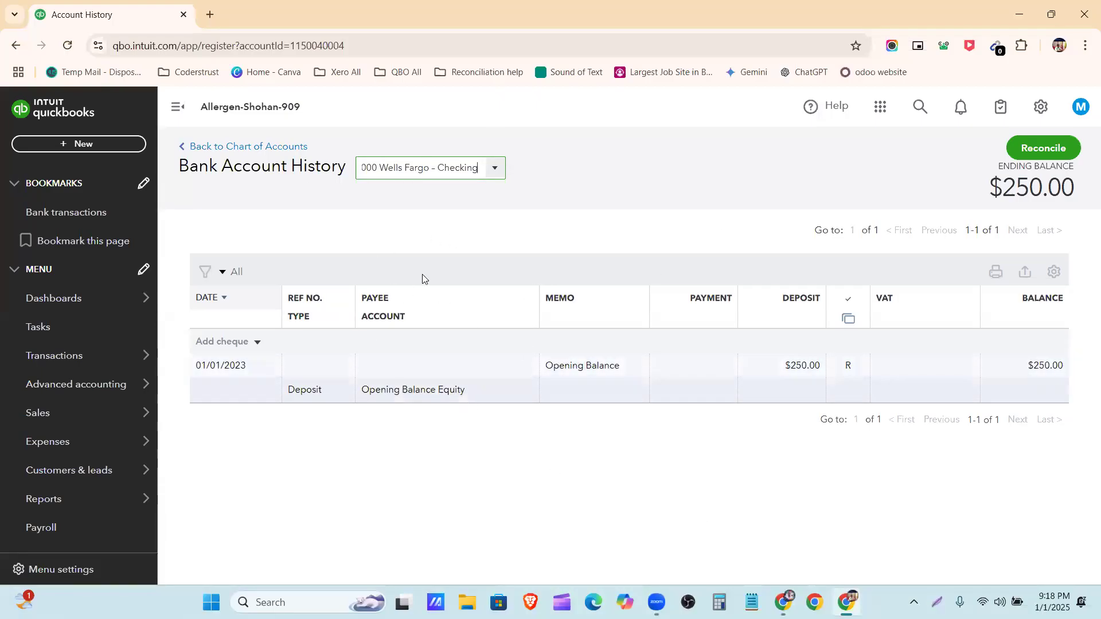
{"action": "left_click", "coordinate": [266, 147]}
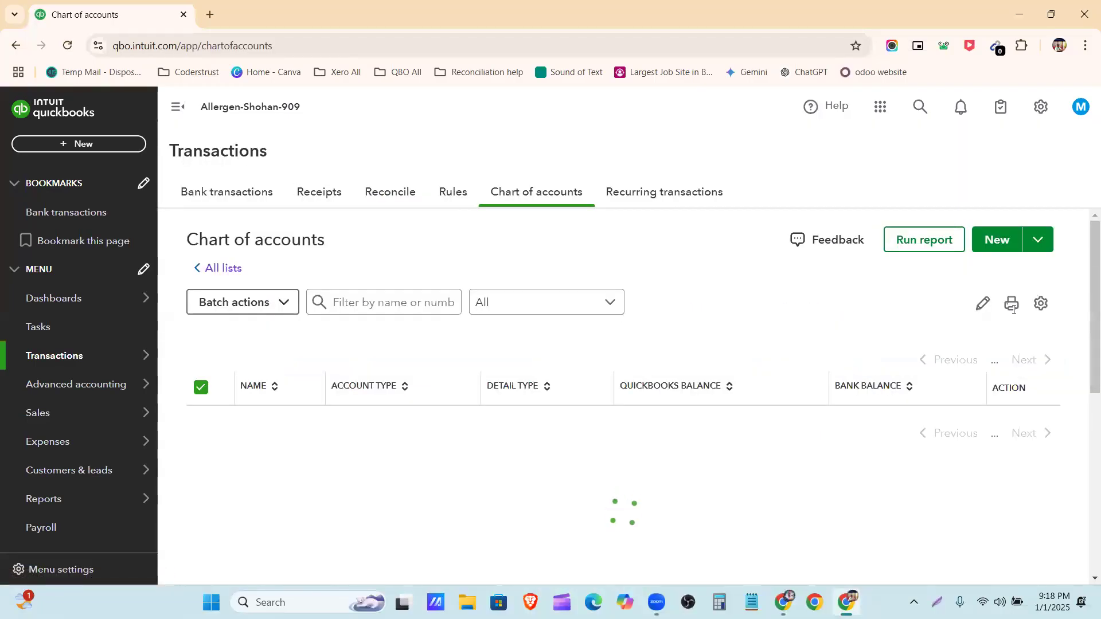
Open Wells Fargo – Checking for editing, examine its balance and balance sheet preview, and close it without changes
{"action": "scroll", "coordinate": [714, 528], "scroll_direction": "down", "scroll_amount": 1}
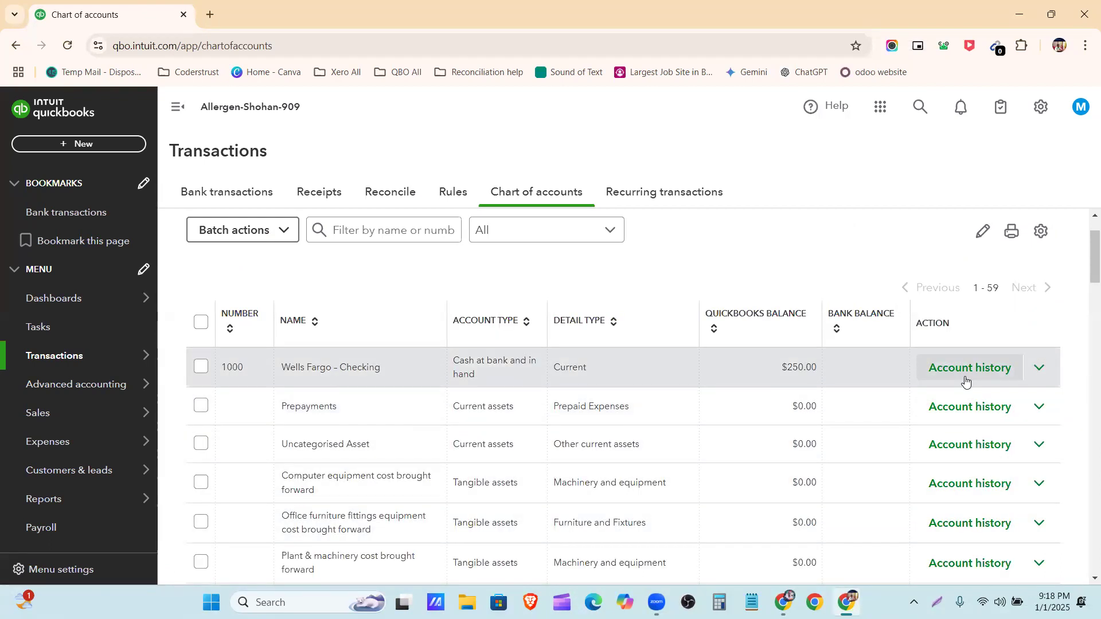
{"action": "left_click", "coordinate": [1038, 374]}
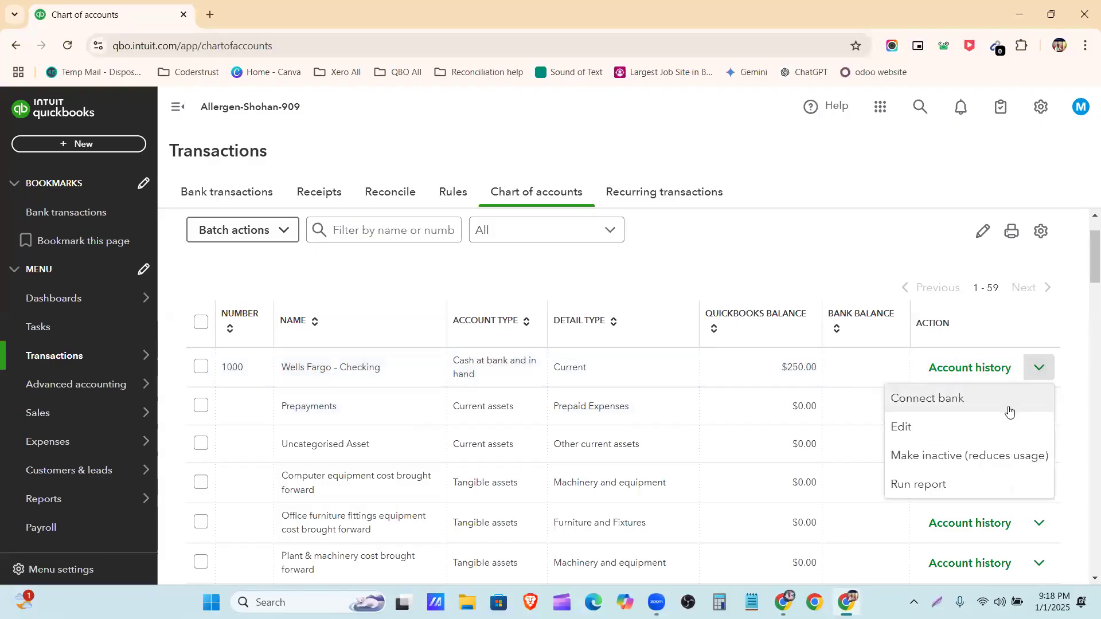
{"action": "left_click", "coordinate": [951, 441]}
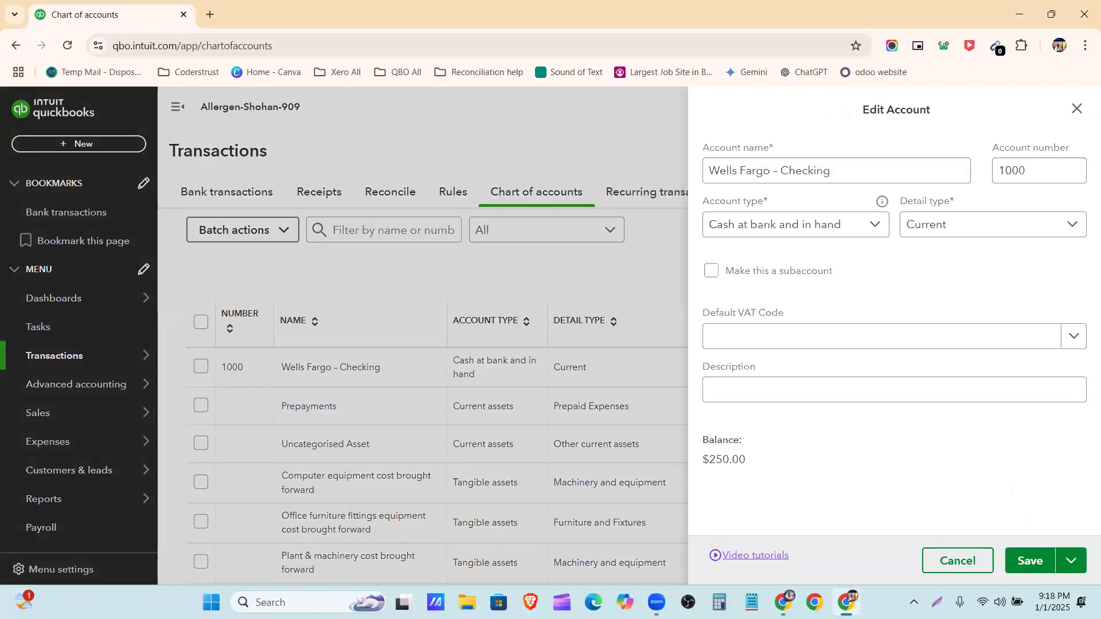
{"action": "scroll", "coordinate": [982, 342], "scroll_direction": "down", "scroll_amount": 2}
{"action": "left_click_drag", "start_coordinate": [801, 302], "coordinate": [705, 289]}
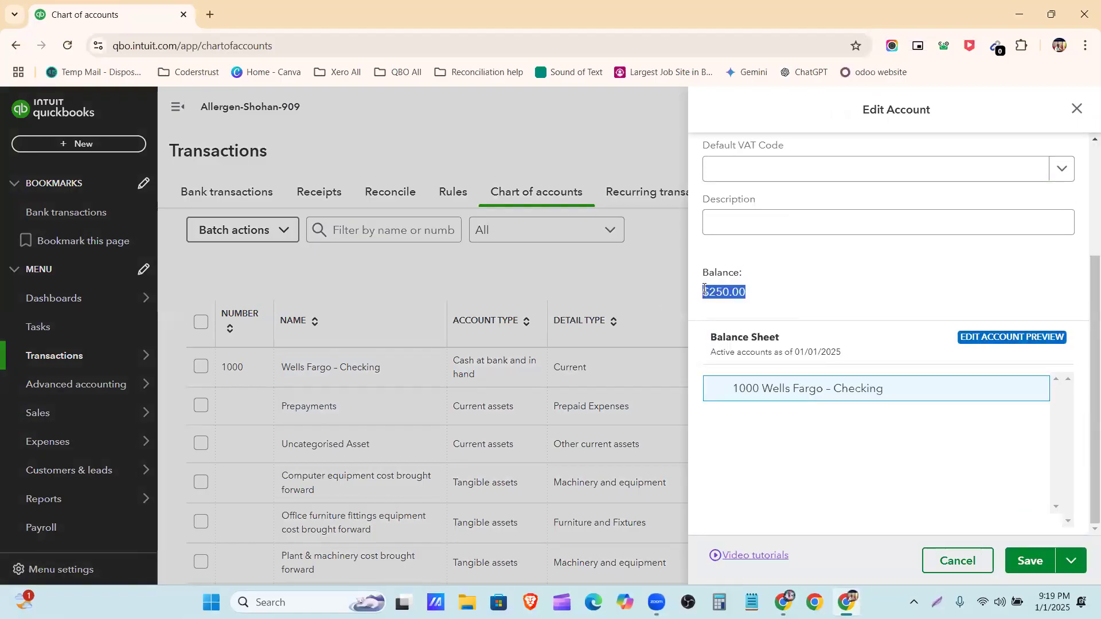
{"action": "left_click", "coordinate": [804, 290]}
{"action": "scroll", "coordinate": [798, 309], "scroll_direction": "up", "scroll_amount": 1}
{"action": "scroll", "coordinate": [798, 314], "scroll_direction": "up", "scroll_amount": 2}
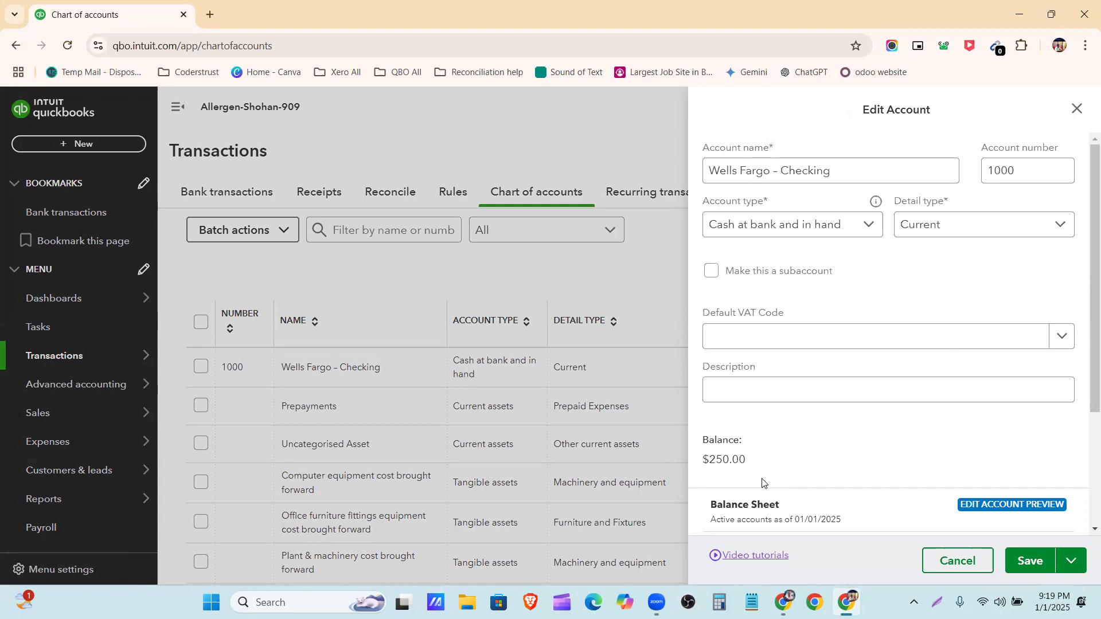
{"action": "scroll", "coordinate": [914, 461], "scroll_direction": "down", "scroll_amount": 3}
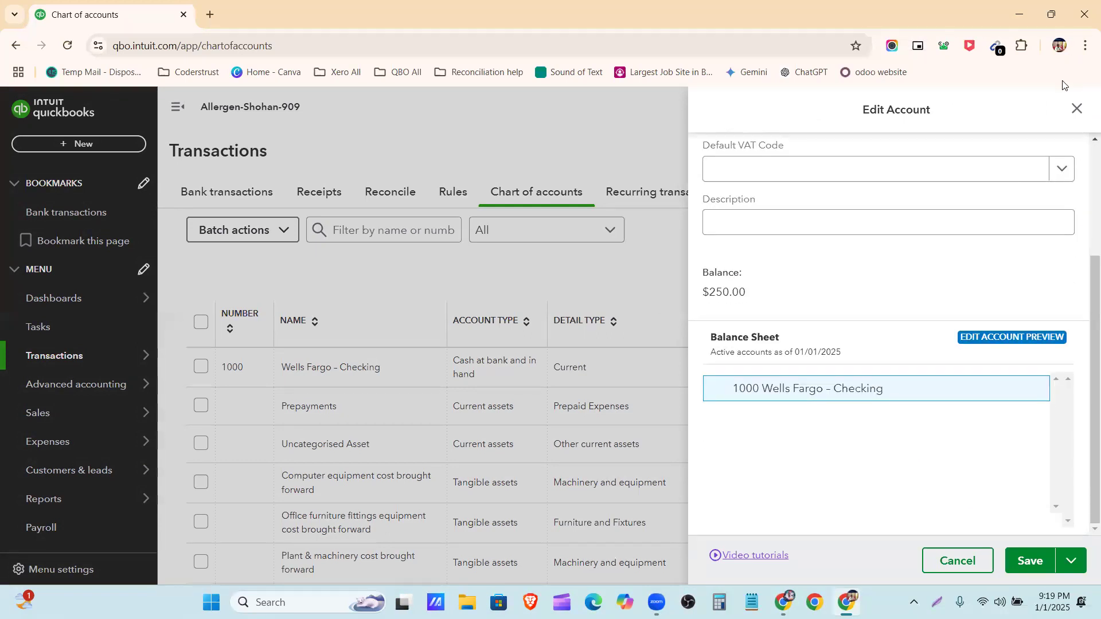
{"action": "left_click", "coordinate": [1078, 105]}
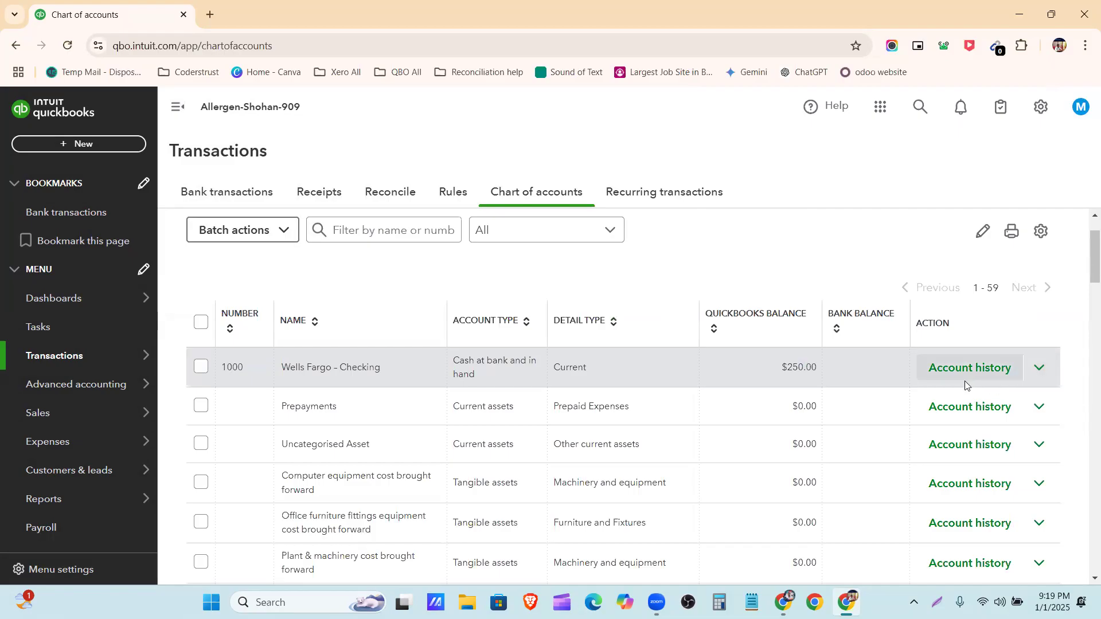
Make the Wells Fargo – Checking account inactive and confirm the change
{"action": "left_click", "coordinate": [1035, 376]}
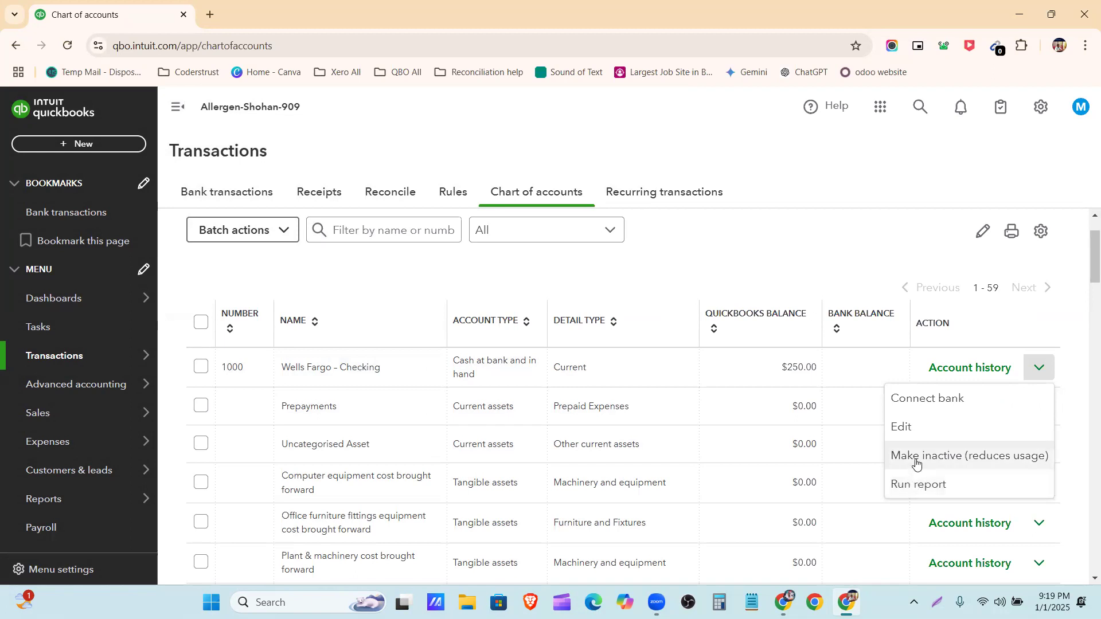
{"action": "left_click", "coordinate": [917, 459]}
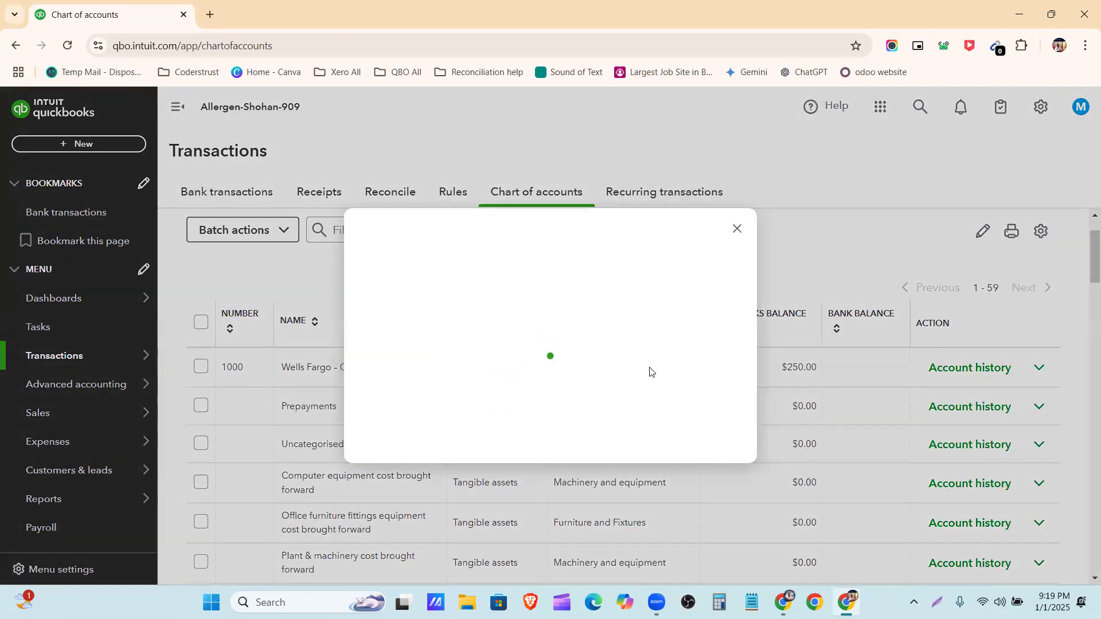
{"action": "left_click", "coordinate": [622, 406]}
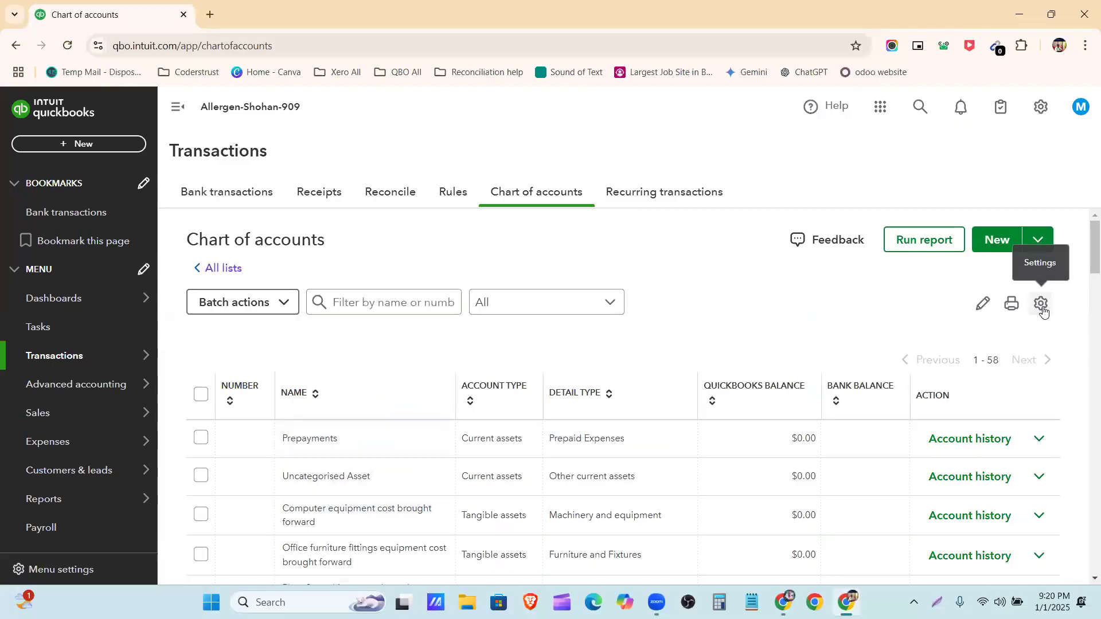
Set the chart of accounts to include inactive accounts and return to the start of the list
{"action": "left_click", "coordinate": [1042, 304]}
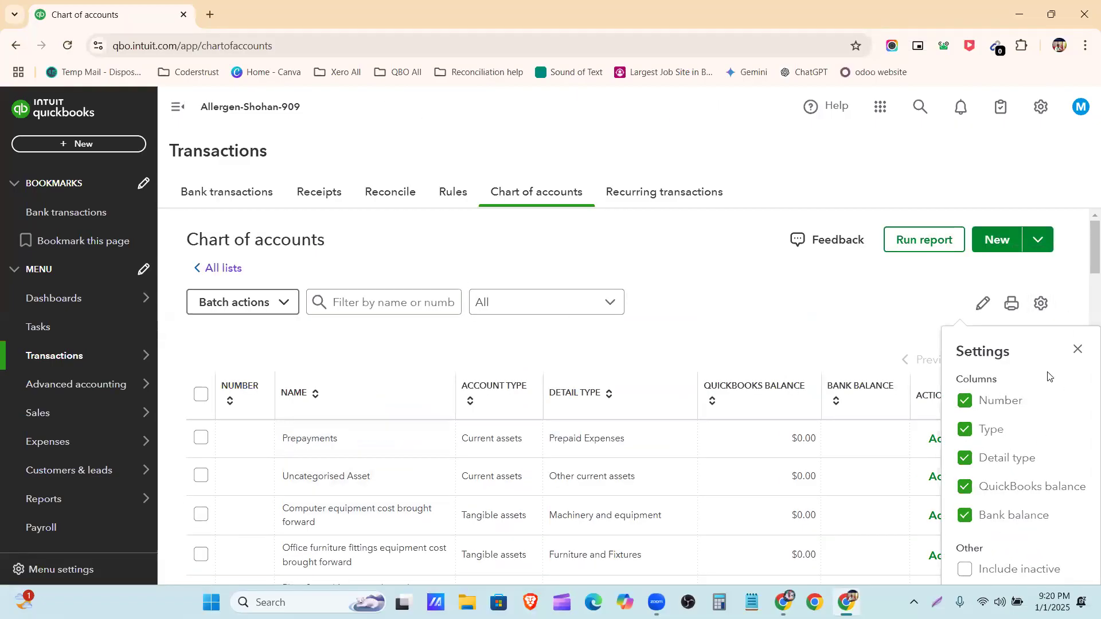
{"action": "scroll", "coordinate": [967, 380], "scroll_direction": "down", "scroll_amount": 5}
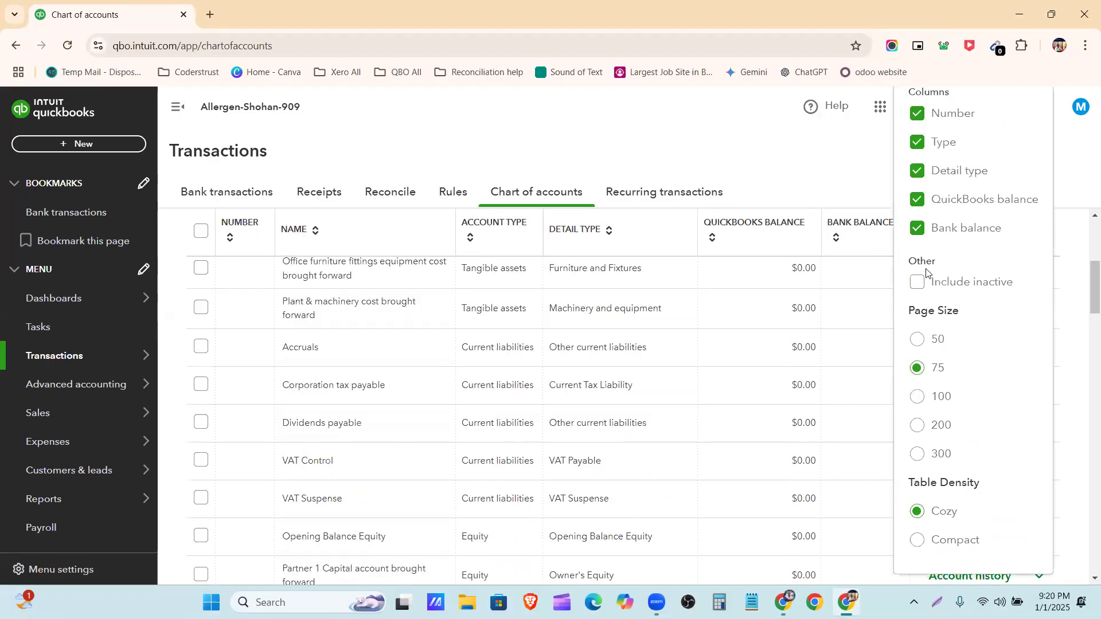
{"action": "left_click", "coordinate": [923, 284]}
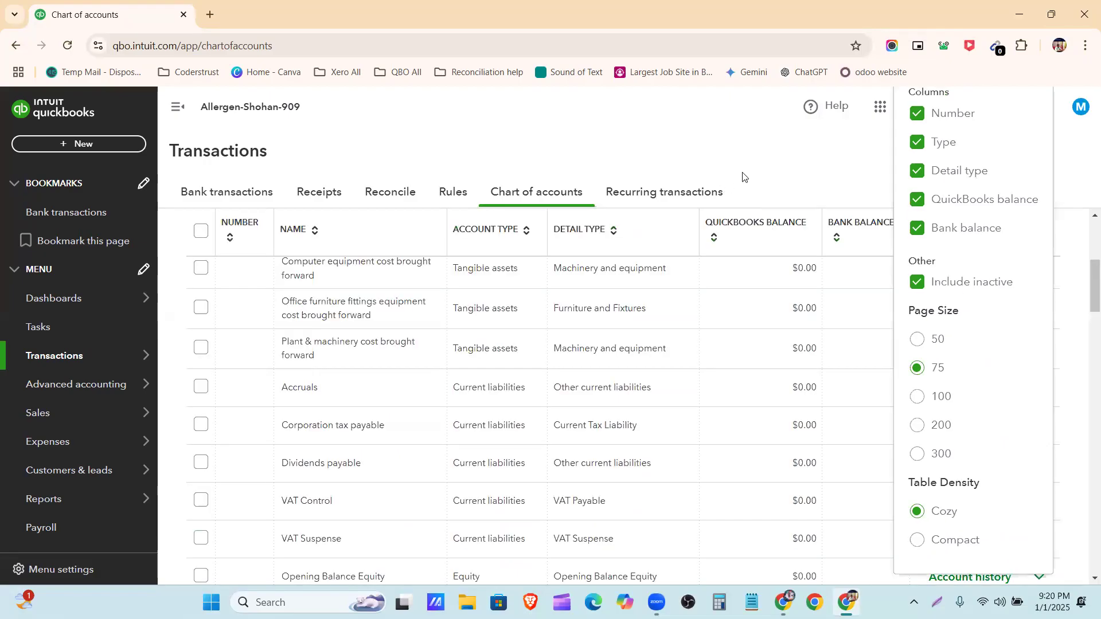
{"action": "left_click", "coordinate": [749, 198]}
{"action": "scroll", "coordinate": [753, 359], "scroll_direction": "up", "scroll_amount": 5}
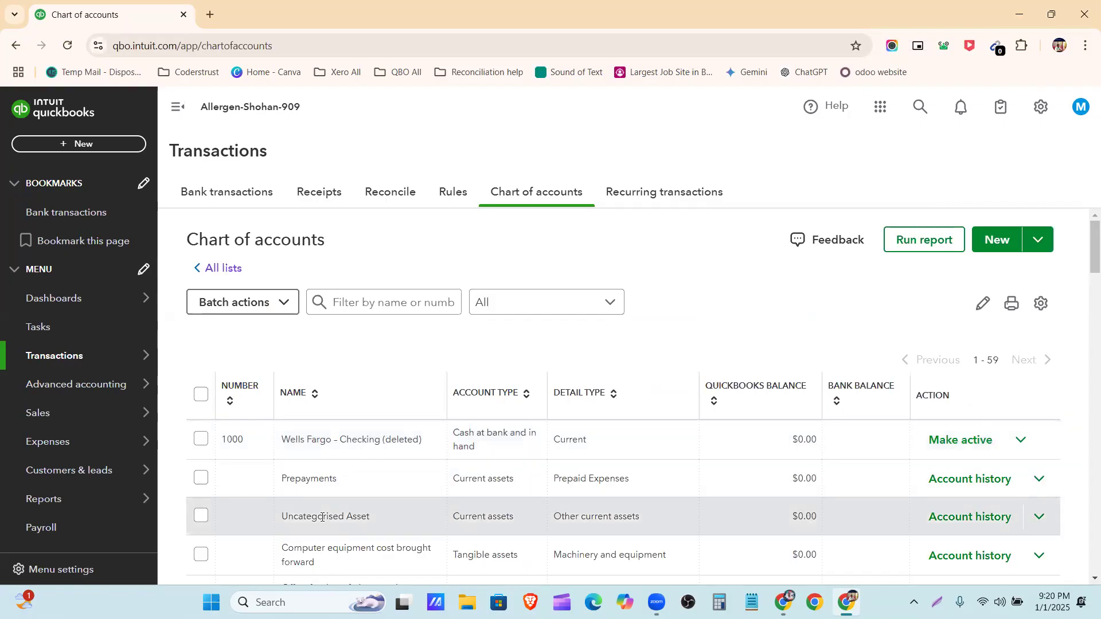
Make the deleted Wells Fargo – Checking account active again
{"action": "key", "text": "alt+h"}
{"action": "key", "text": "alt+h"}
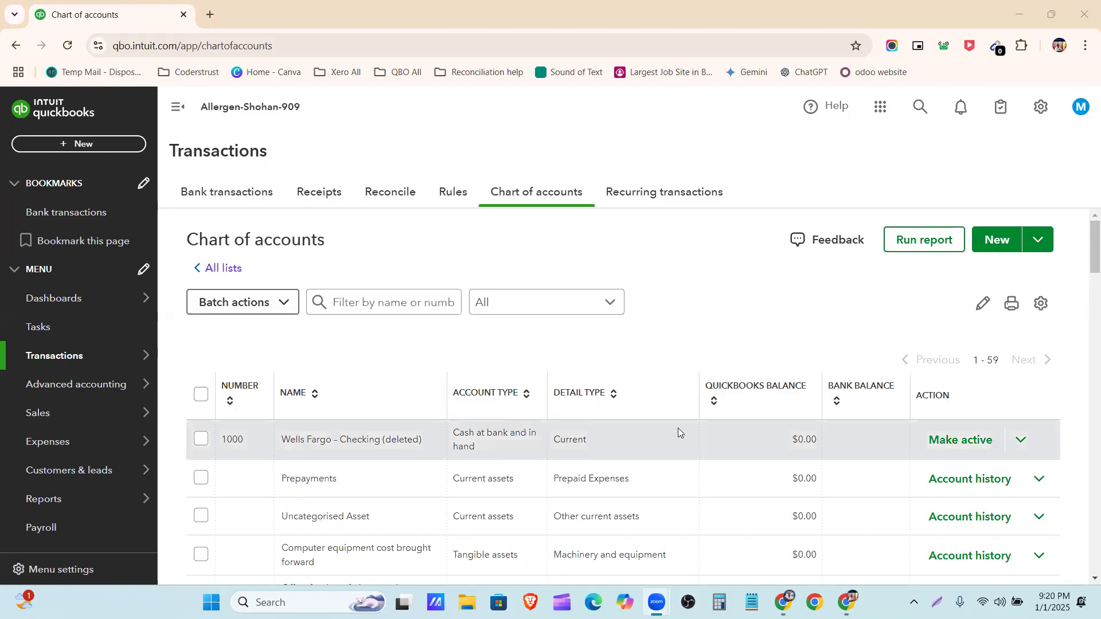
{"action": "left_click", "coordinate": [939, 448]}
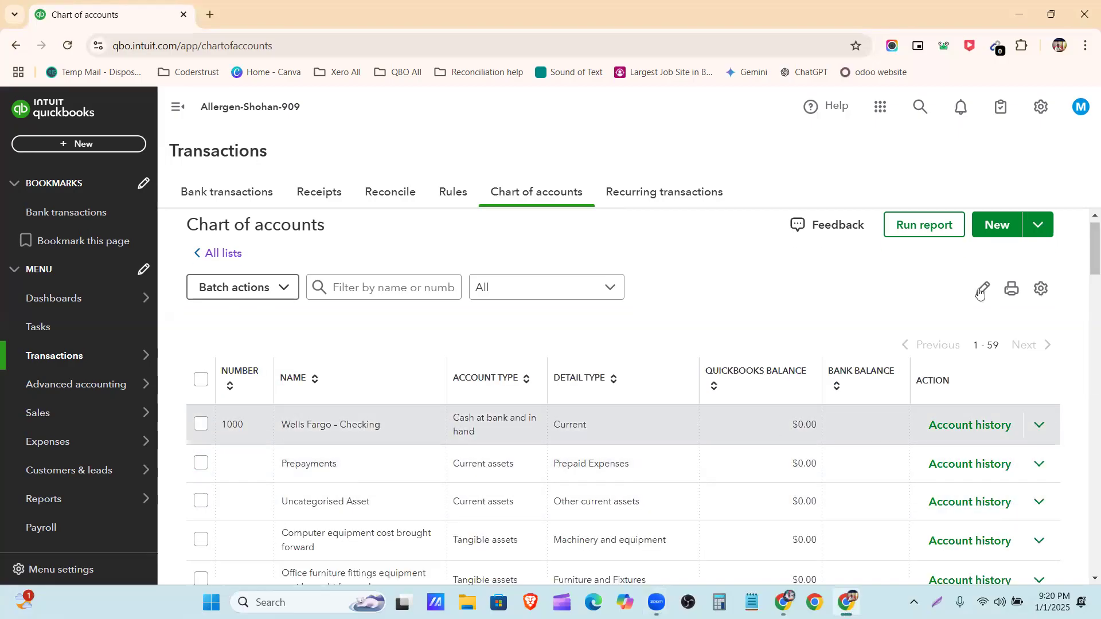
Hide and re-show the Number column in the chart of accounts, and set the page size to 100
{"action": "left_click", "coordinate": [1041, 293]}
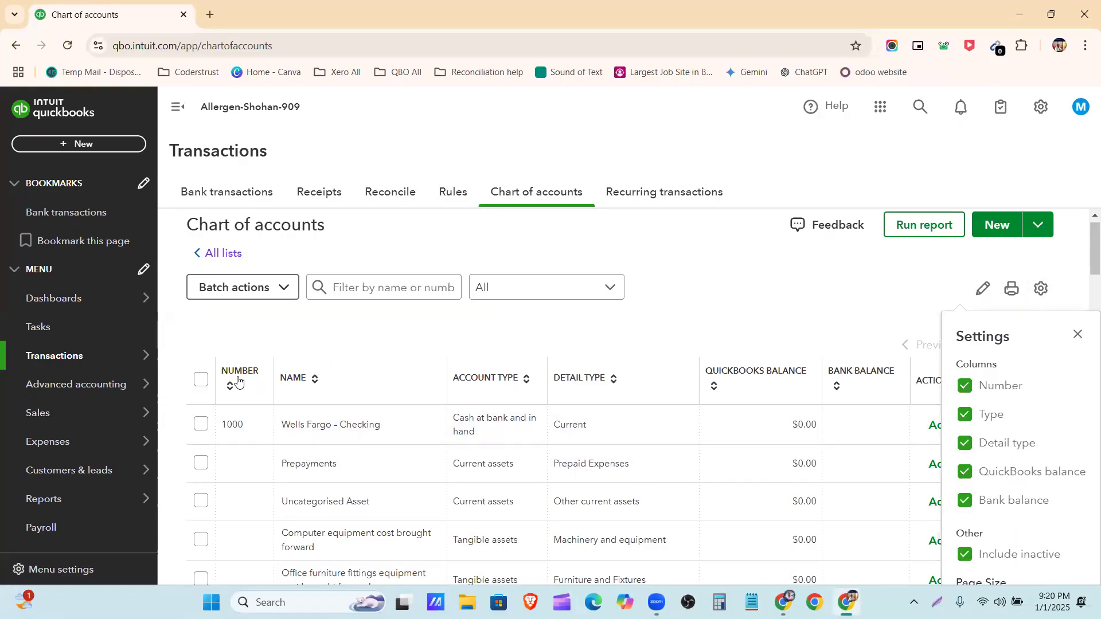
{"action": "scroll", "coordinate": [803, 418], "scroll_direction": "down", "scroll_amount": 1}
{"action": "scroll", "coordinate": [803, 416], "scroll_direction": "down", "scroll_amount": 1}
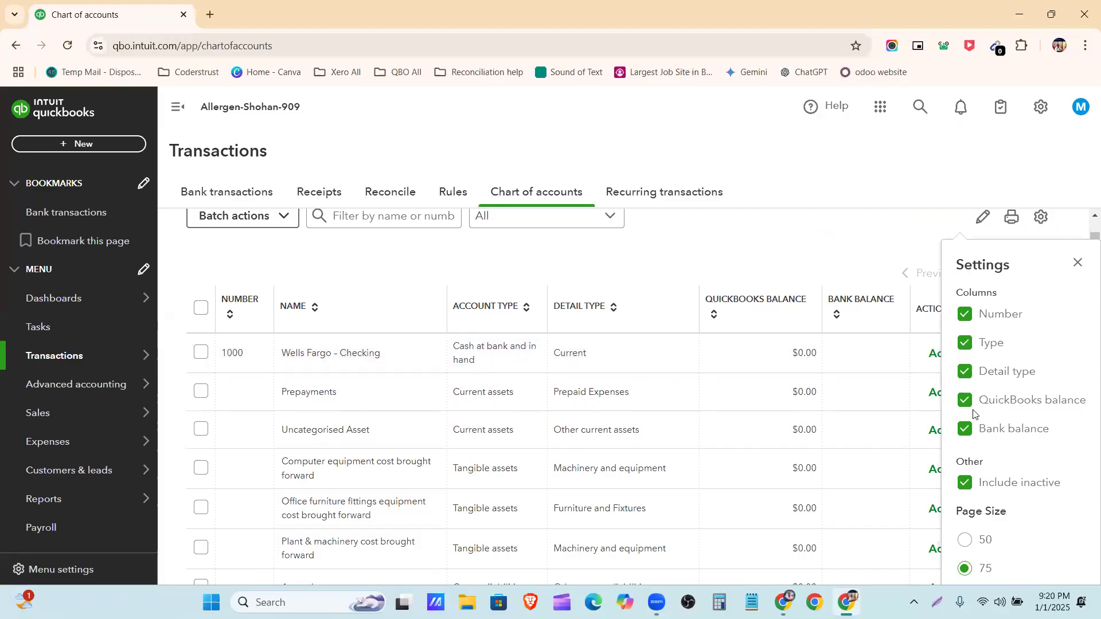
{"action": "left_click", "coordinate": [964, 315]}
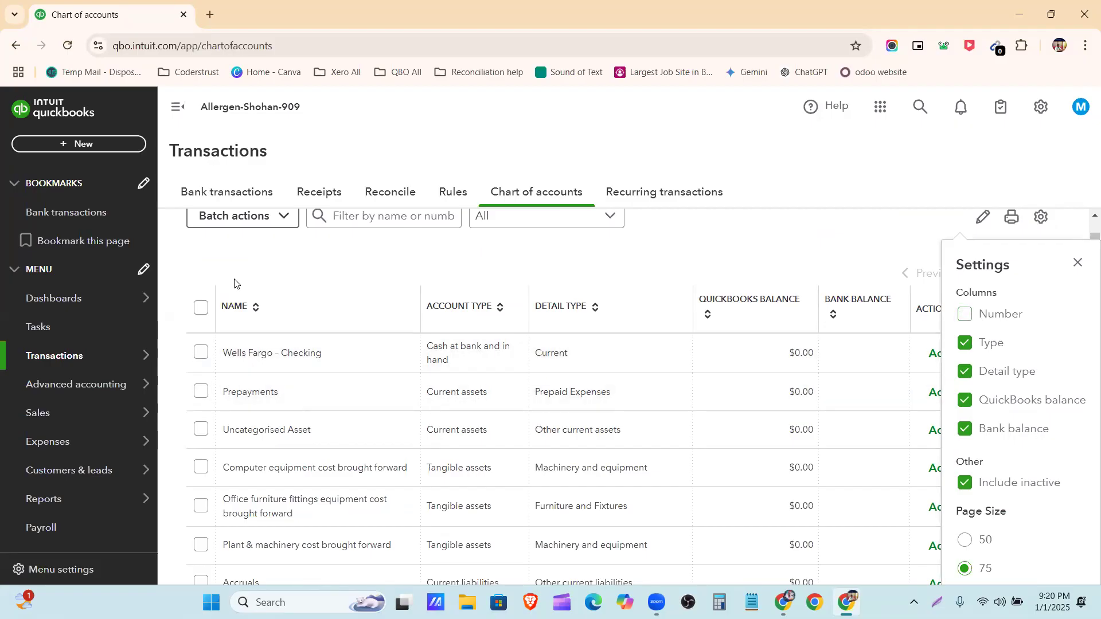
{"action": "left_click", "coordinate": [974, 319]}
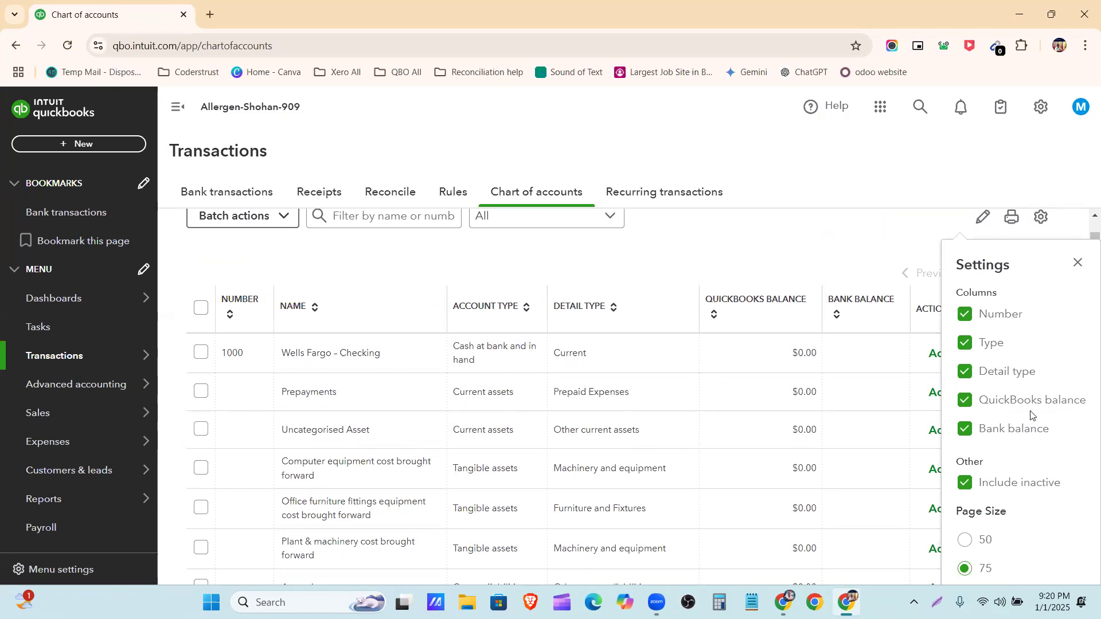
{"action": "scroll", "coordinate": [867, 369], "scroll_direction": "down", "scroll_amount": 4}
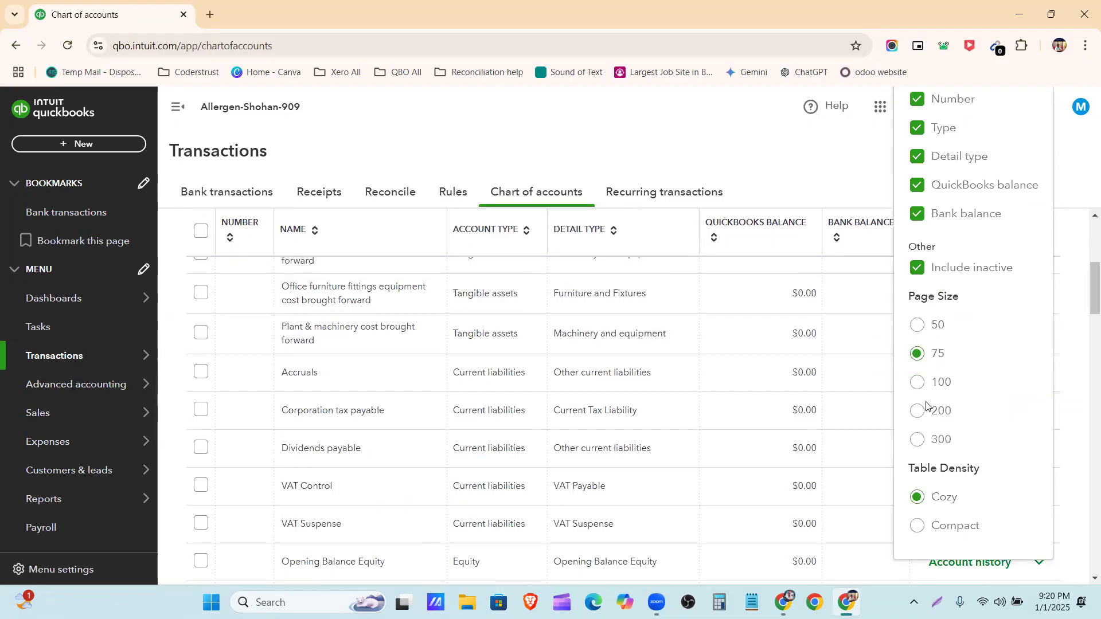
{"action": "left_click", "coordinate": [918, 382]}
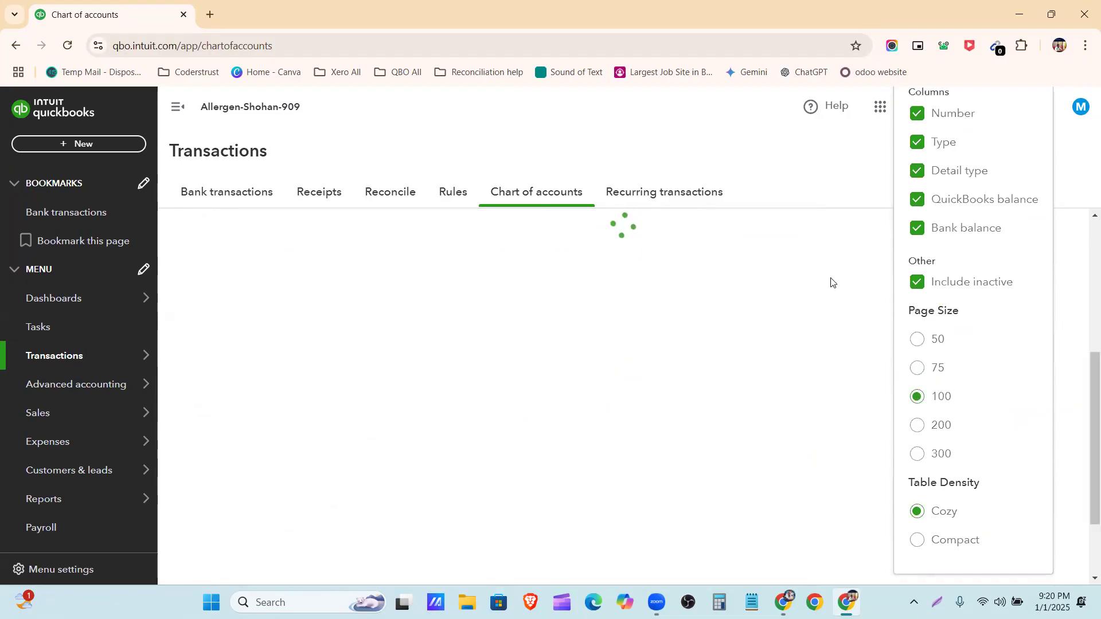
{"action": "scroll", "coordinate": [800, 322], "scroll_direction": "down", "scroll_amount": 7}
{"action": "scroll", "coordinate": [801, 287], "scroll_direction": "up", "scroll_amount": 5}
{"action": "left_click", "coordinate": [777, 194]}
Look through the chart of accounts to its last entry and return to the start of the list
{"action": "scroll", "coordinate": [912, 467], "scroll_direction": "down", "scroll_amount": 7}
{"action": "scroll", "coordinate": [877, 469], "scroll_direction": "down", "scroll_amount": 15}
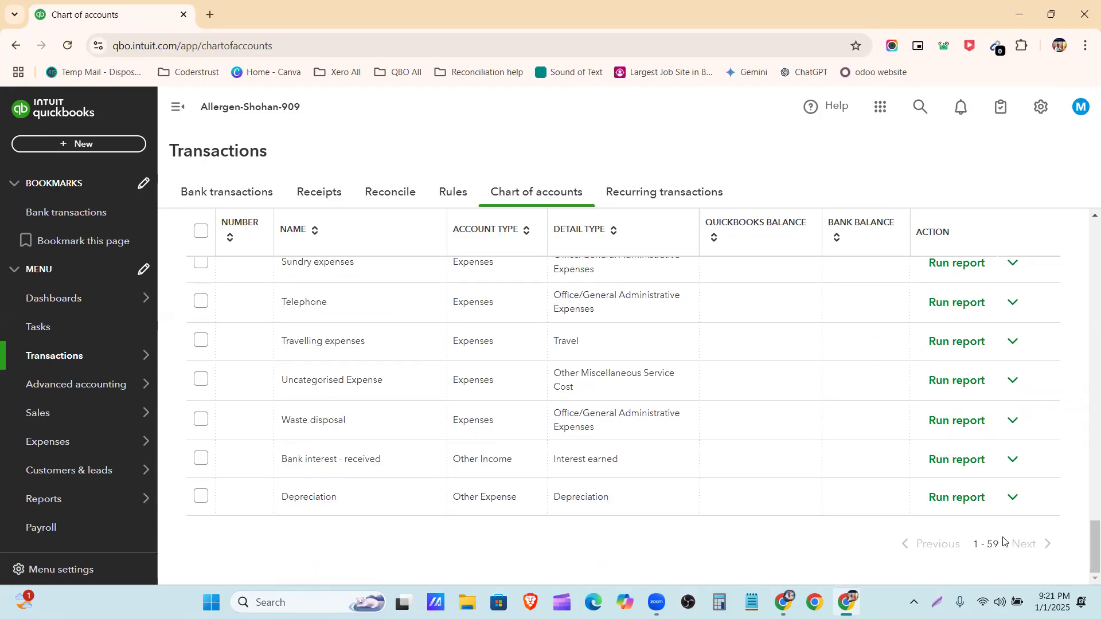
{"action": "scroll", "coordinate": [993, 531], "scroll_direction": "up", "scroll_amount": 20}
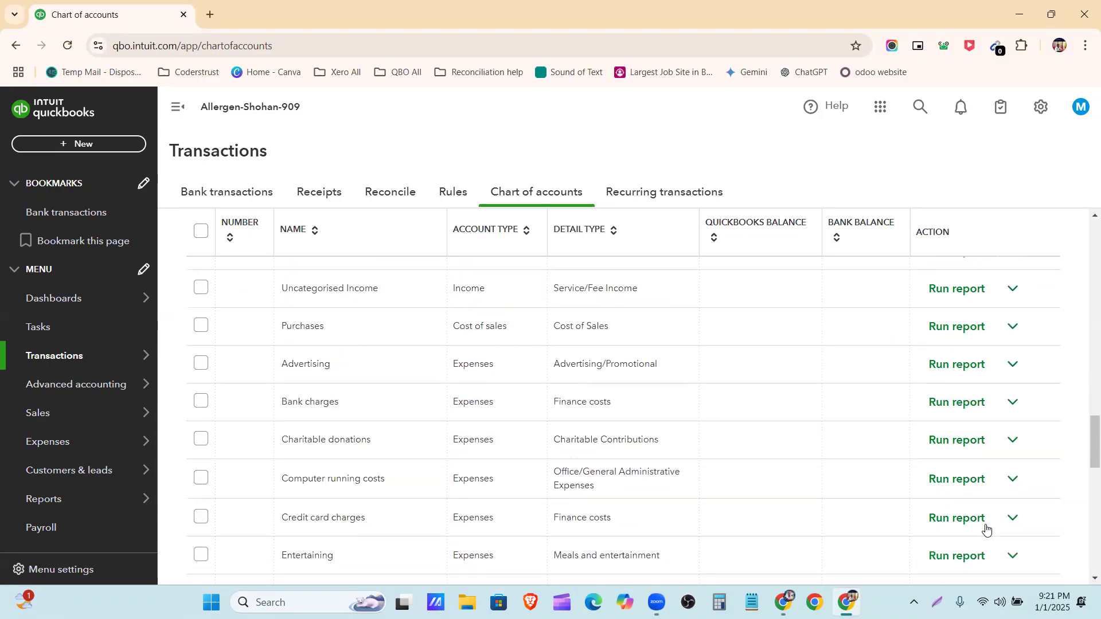
{"action": "scroll", "coordinate": [981, 531], "scroll_direction": "up", "scroll_amount": 15}
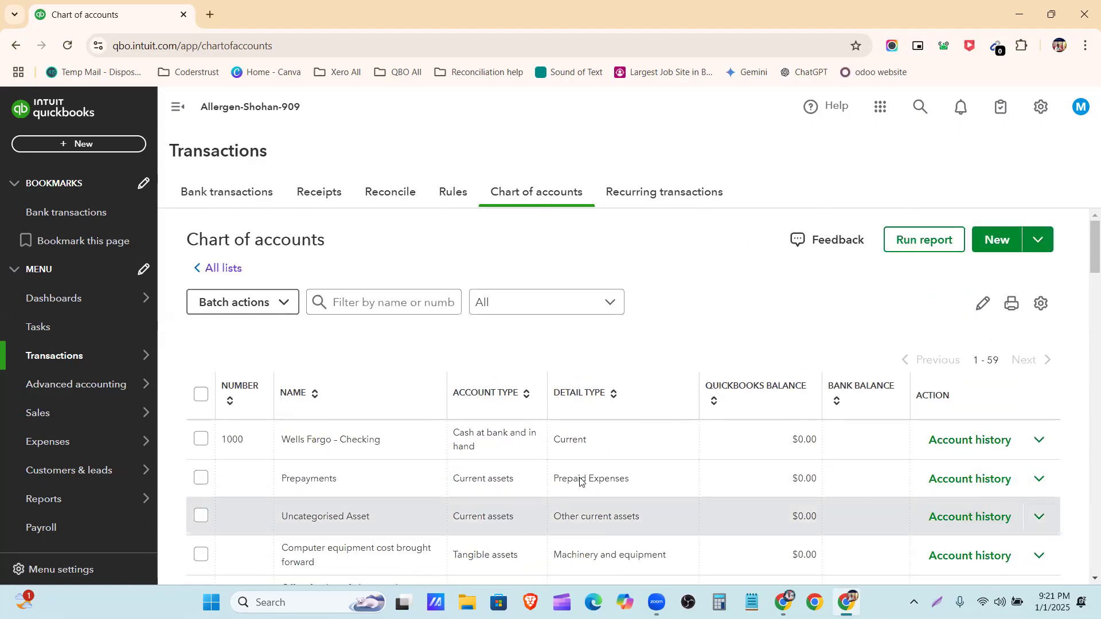
{"action": "scroll", "coordinate": [819, 551], "scroll_direction": "down", "scroll_amount": 15}
{"action": "scroll", "coordinate": [918, 551], "scroll_direction": "down", "scroll_amount": 10}
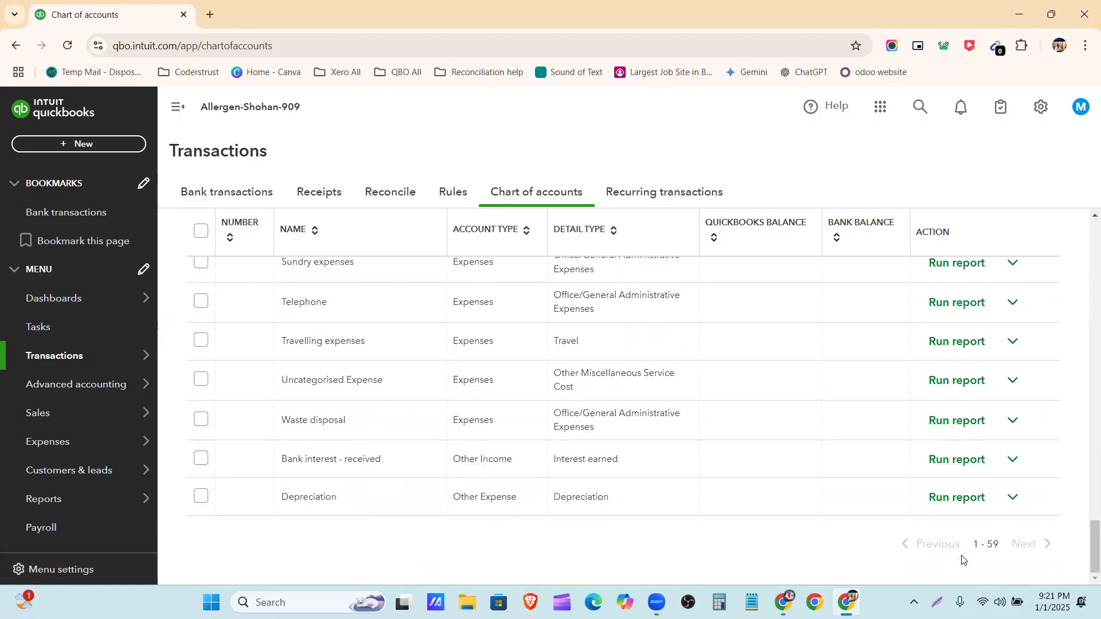
{"action": "left_click_drag", "start_coordinate": [1095, 541], "coordinate": [1083, 167]}
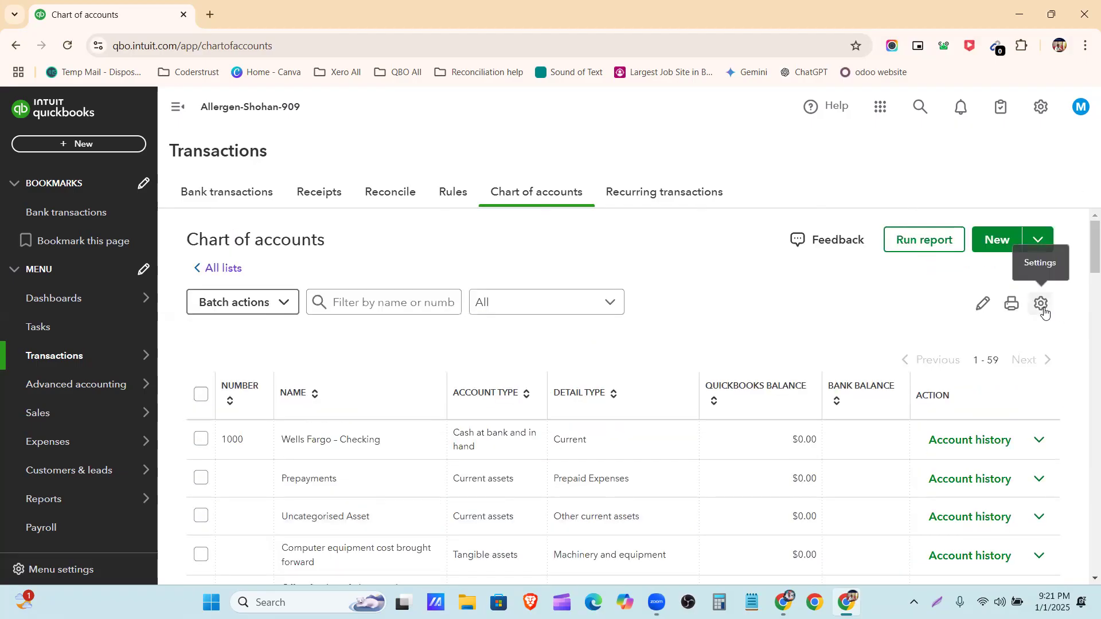
Switch the chart of accounts table density to Compact, compare the list, and set it back to Cozy
{"action": "left_click", "coordinate": [1041, 305]}
{"action": "scroll", "coordinate": [959, 383], "scroll_direction": "down", "scroll_amount": 1}
{"action": "scroll", "coordinate": [959, 383], "scroll_direction": "down", "scroll_amount": 6}
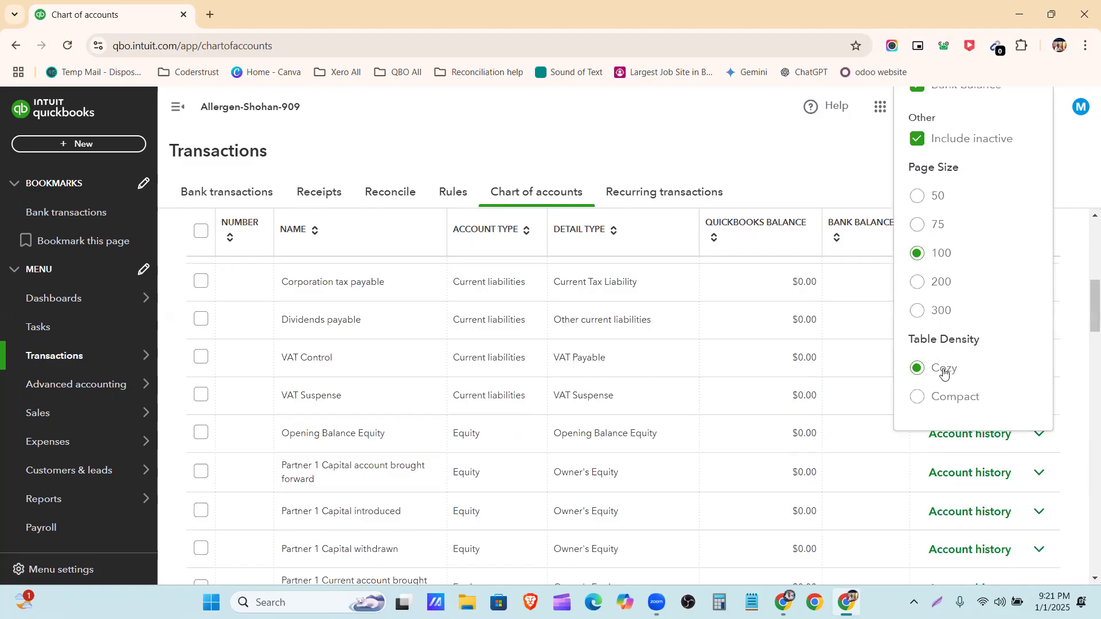
{"action": "left_click", "coordinate": [919, 402]}
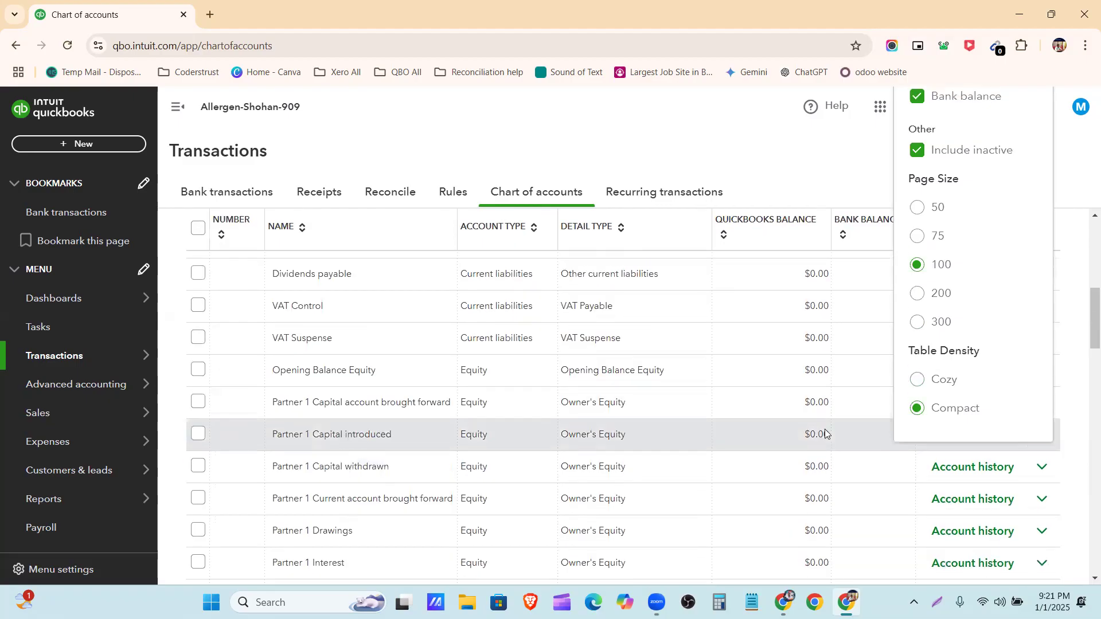
{"action": "scroll", "coordinate": [689, 427], "scroll_direction": "up", "scroll_amount": 7}
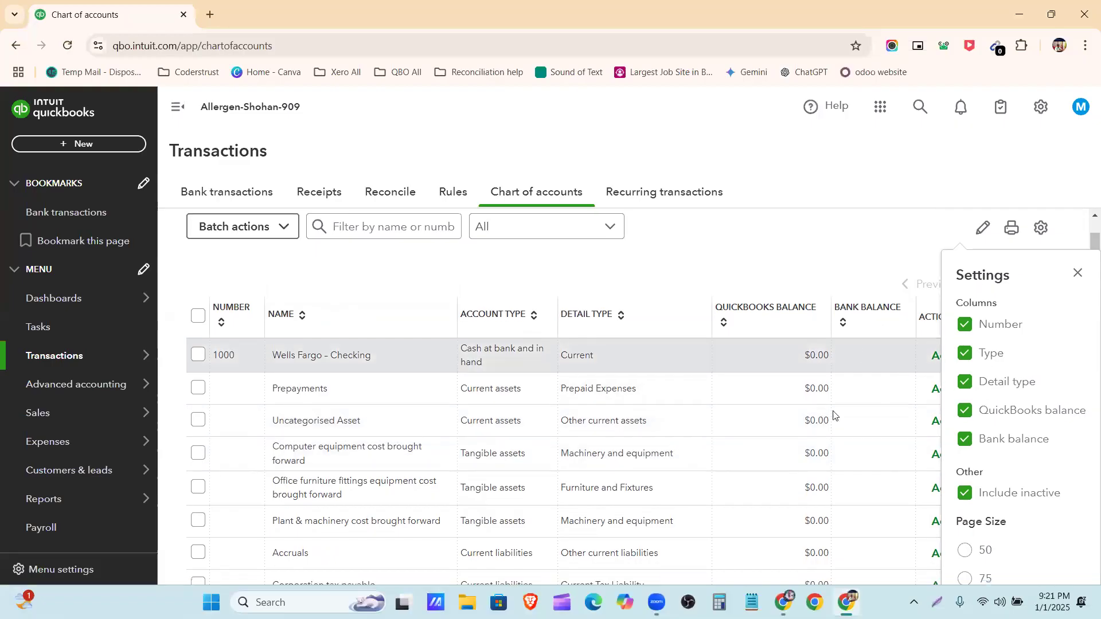
{"action": "scroll", "coordinate": [861, 401], "scroll_direction": "down", "scroll_amount": 5}
{"action": "left_click", "coordinate": [923, 298]}
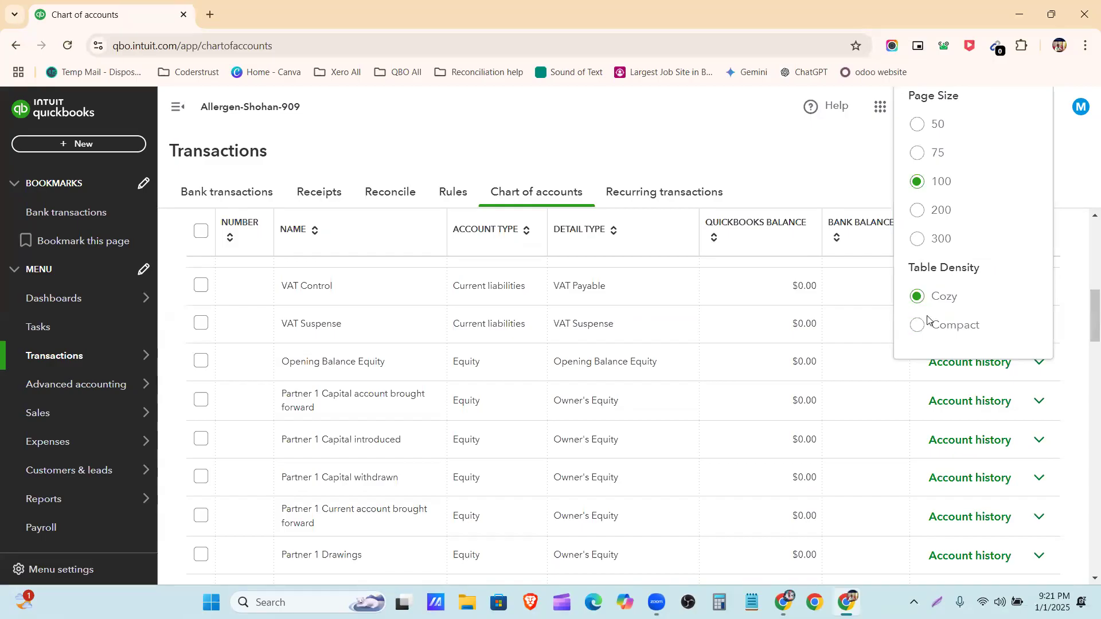
{"action": "scroll", "coordinate": [826, 298], "scroll_direction": "up", "scroll_amount": 5}
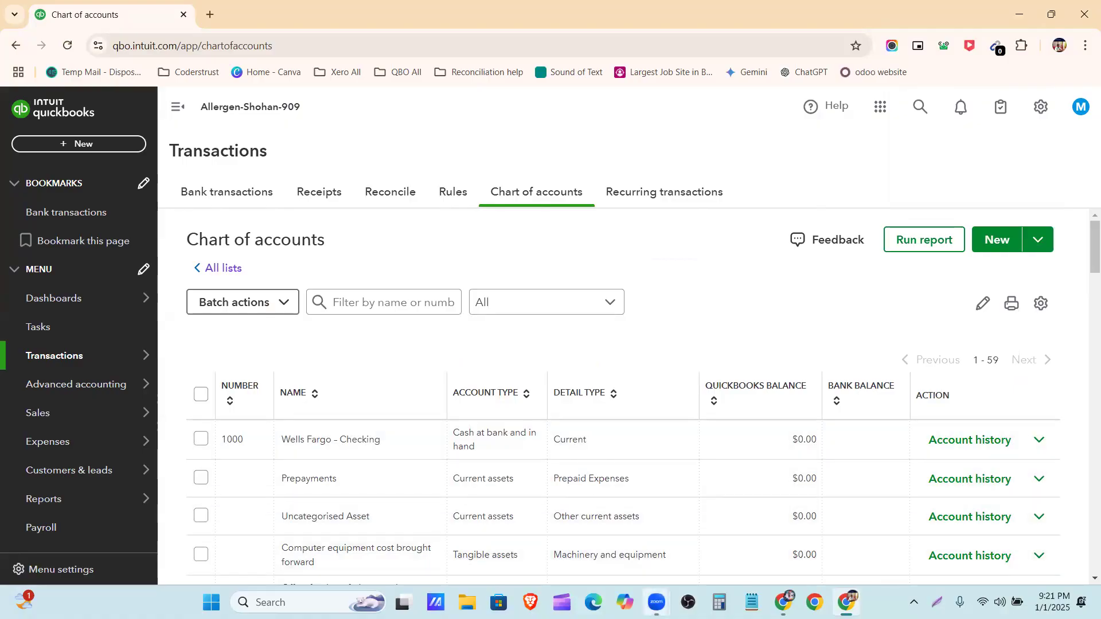
Switch to the Allergan Database document and copy the RBC VISA GOLD account name, including its masked card digits
{"action": "left_click", "coordinate": [657, 602]}
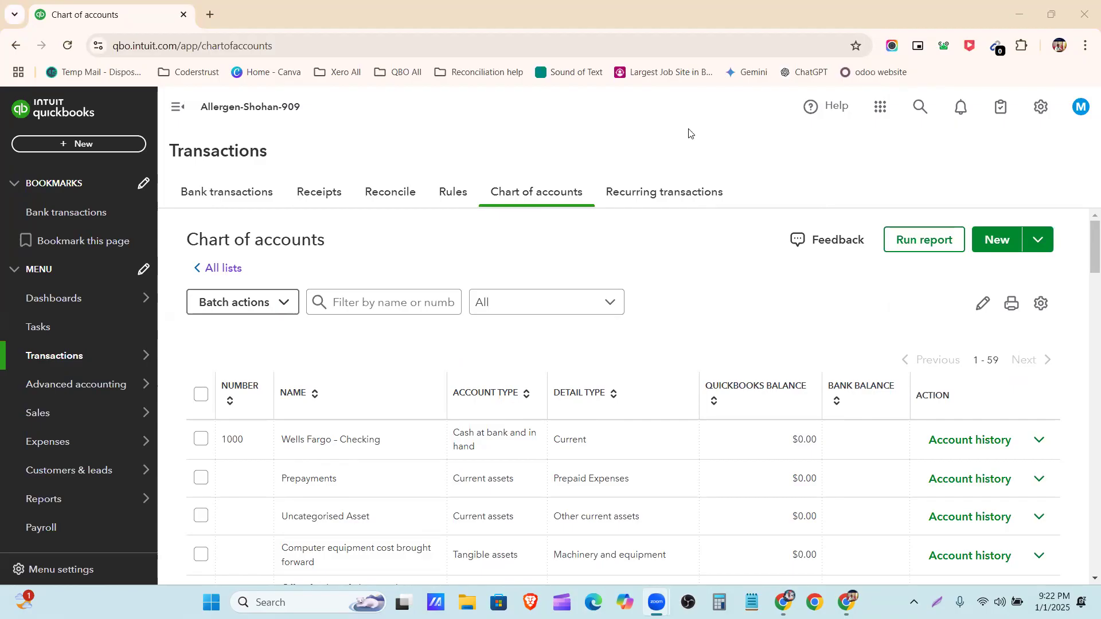
{"action": "left_click", "coordinate": [785, 603]}
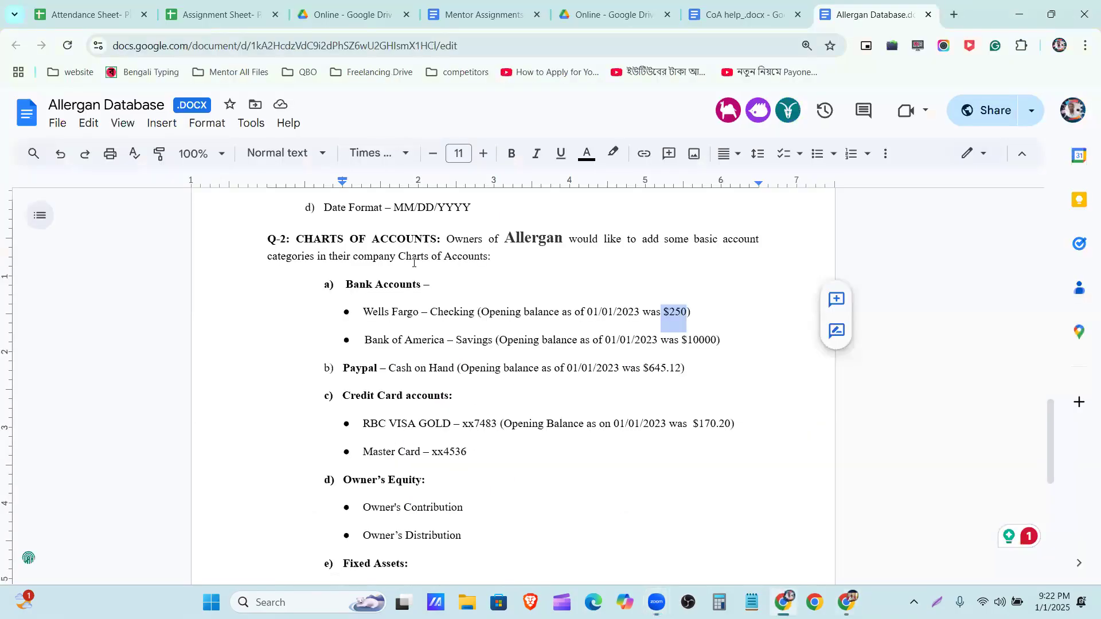
{"action": "scroll", "coordinate": [424, 304], "scroll_direction": "down", "scroll_amount": 1}
{"action": "scroll", "coordinate": [384, 305], "scroll_direction": "down", "scroll_amount": 1}
{"action": "left_click", "coordinate": [366, 280]}
{"action": "left_click_drag", "start_coordinate": [364, 279], "coordinate": [494, 285]}
Start a new account in QuickBooks, using the copied RBC VISA GOLD name and account number 2000
{"action": "left_click", "coordinate": [846, 603]}
{"action": "left_click", "coordinate": [993, 253]}
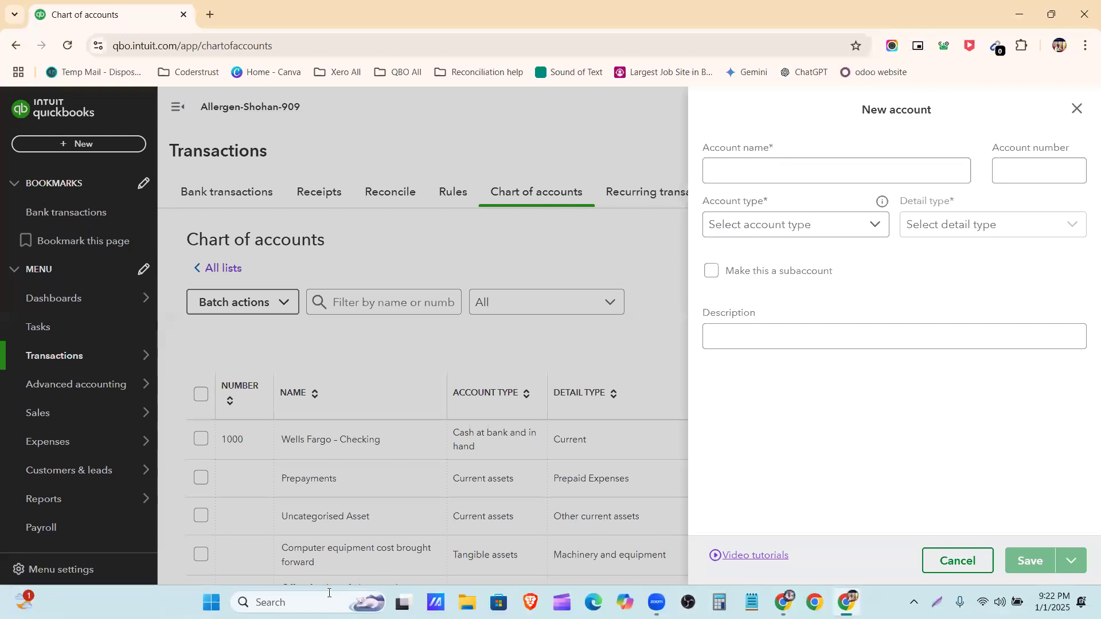
{"action": "left_click", "coordinate": [777, 172]}
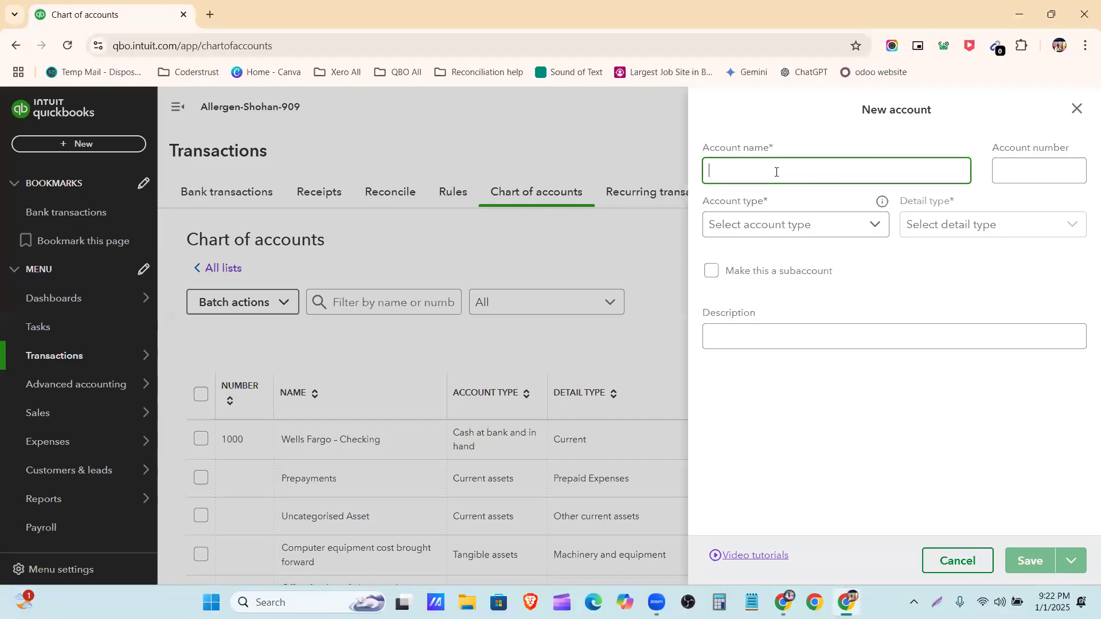
{"action": "type", "text": "RBC VISA GOLD - xx7483"}
{"action": "left_click", "coordinate": [1012, 170]}
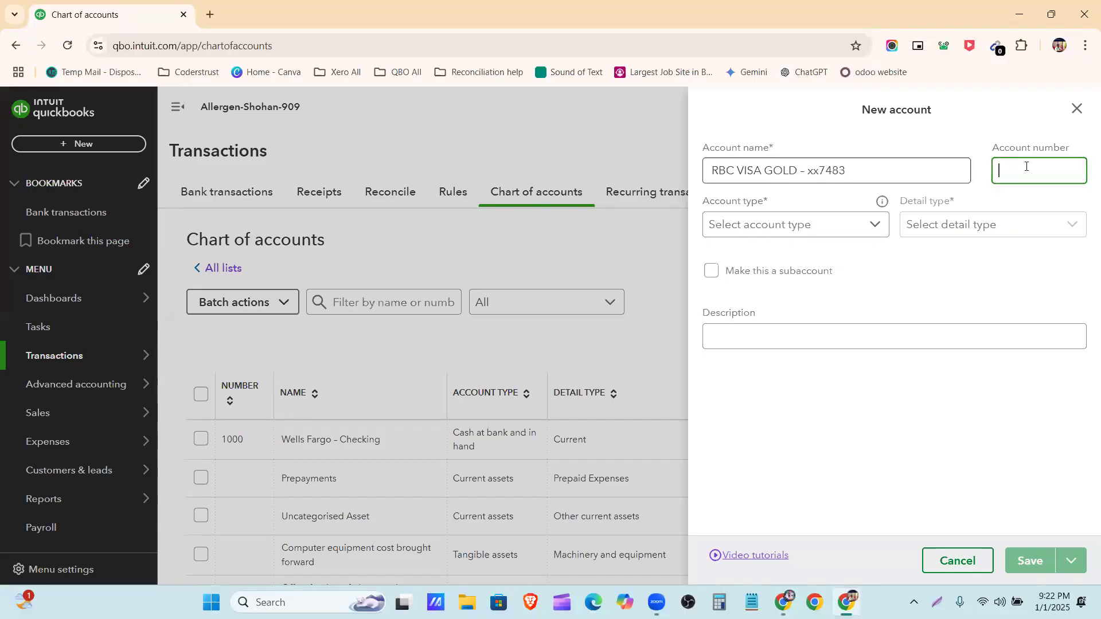
{"action": "type", "text": "2000"}
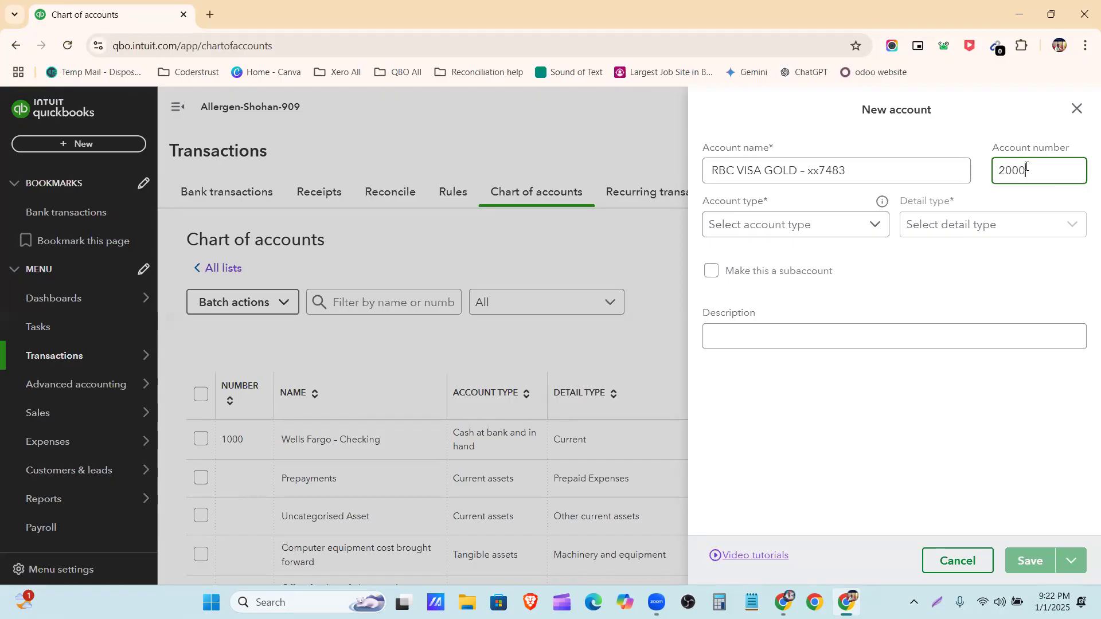
Set both the account type and the detail type of the new account to Credit Card
{"action": "left_click", "coordinate": [854, 224]}
{"action": "left_click", "coordinate": [854, 224]}
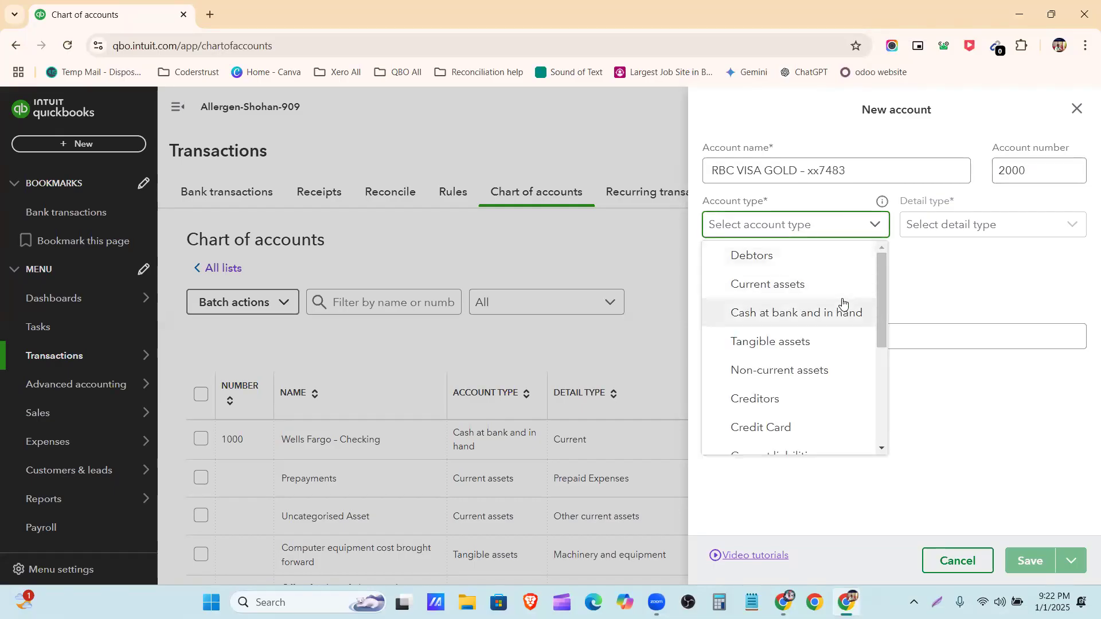
{"action": "scroll", "coordinate": [843, 290], "scroll_direction": "down", "scroll_amount": 1}
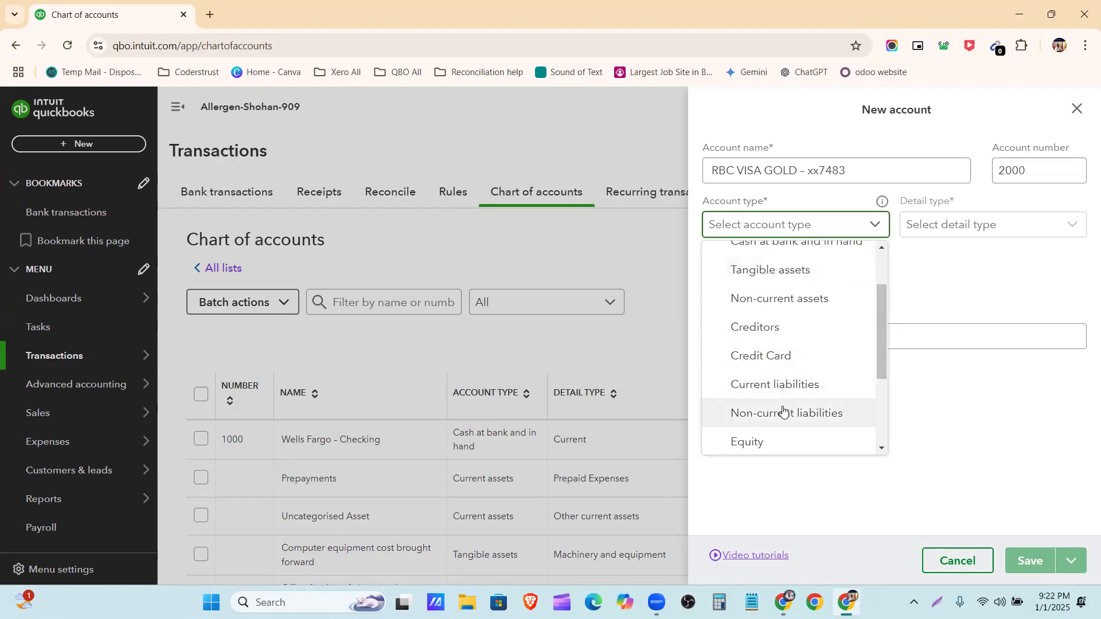
{"action": "left_click", "coordinate": [752, 357]}
{"action": "left_click", "coordinate": [1031, 226]}
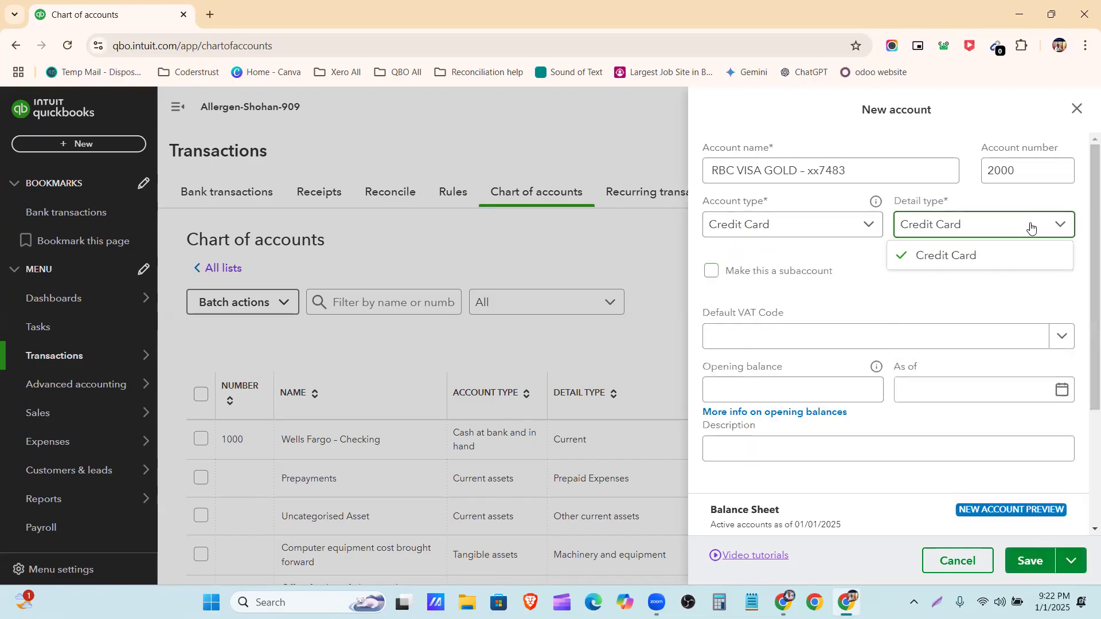
Check the amount in the Allergan Database document and set the new account's opening balance to 170.20
{"action": "left_click", "coordinate": [802, 393]}
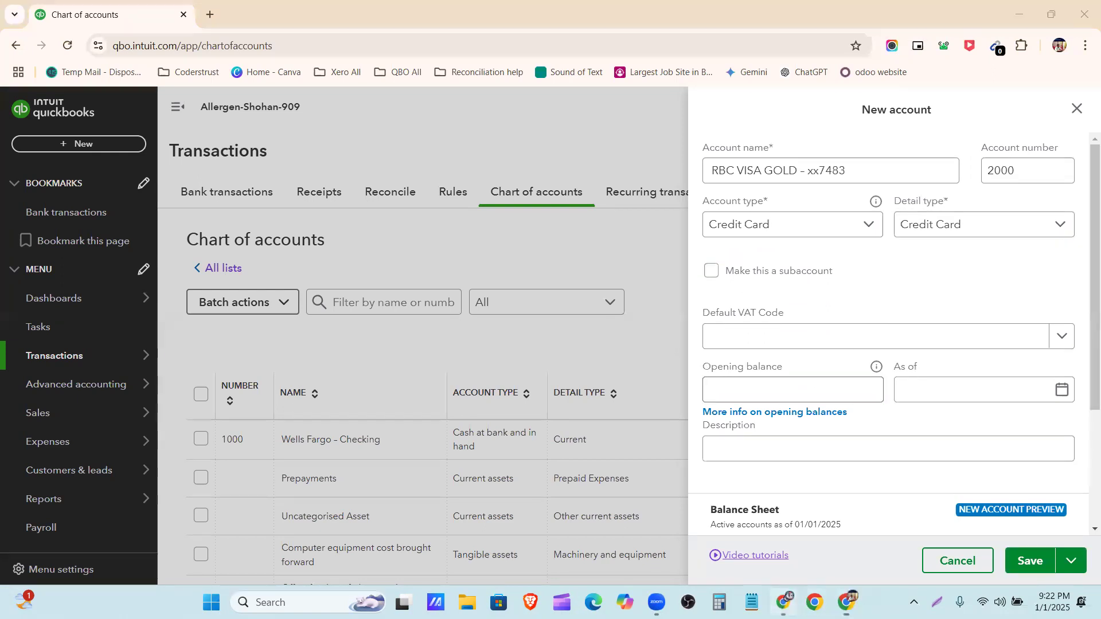
{"action": "left_click", "coordinate": [784, 602]}
{"action": "key", "text": "alt+Tab"}
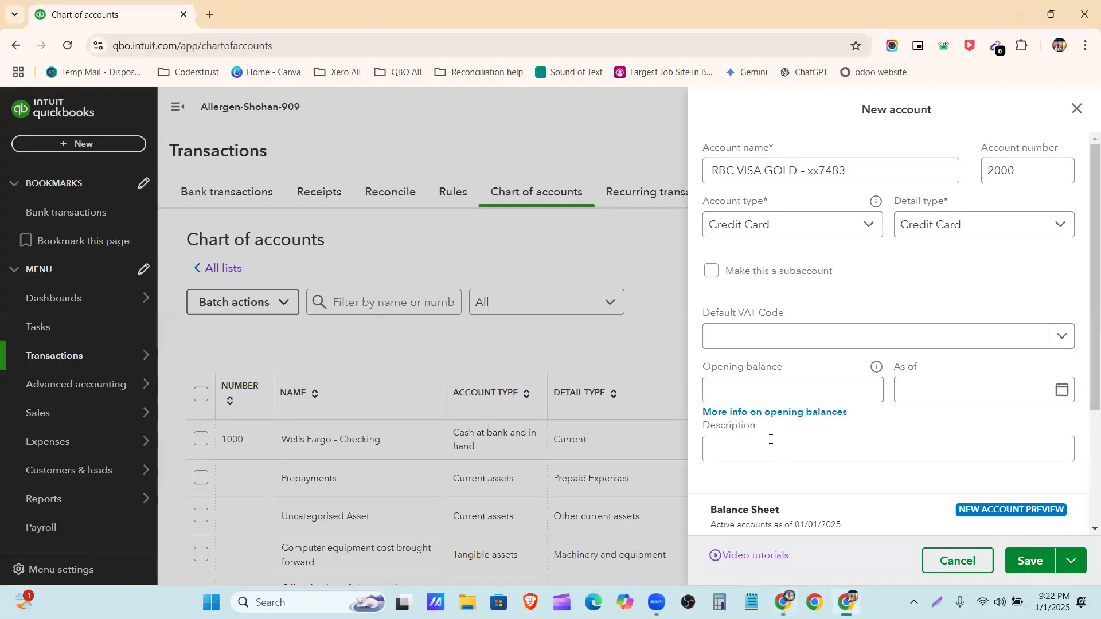
{"action": "type", "text": "17"}
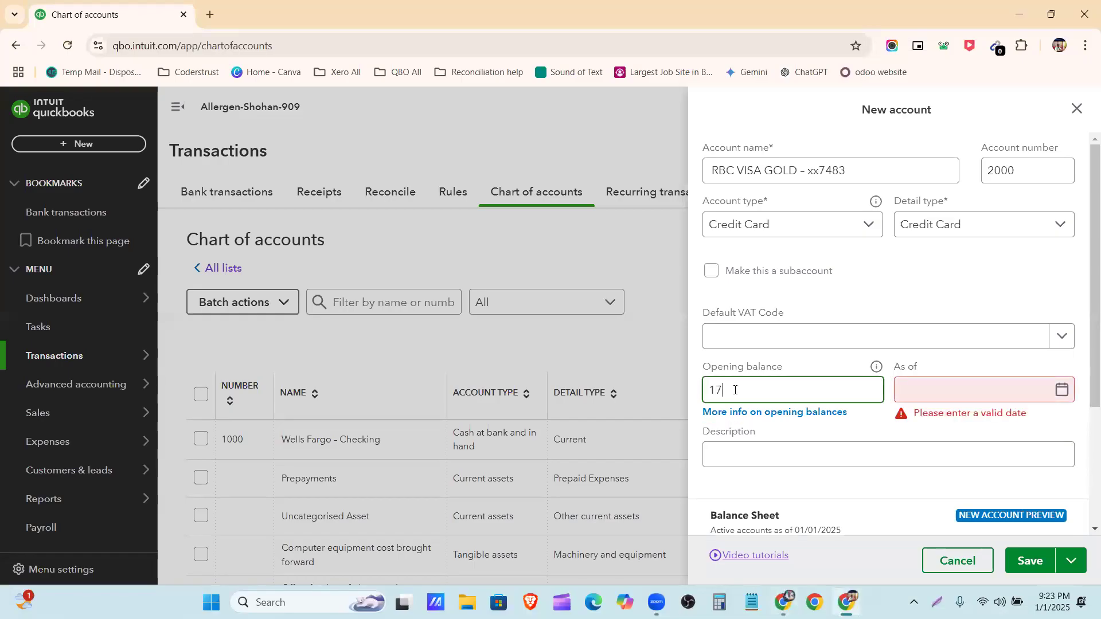
{"action": "type", "text": "0.2"}
Set the opening balance's as-of date to 01/01/2023
{"action": "left_click", "coordinate": [1061, 389]}
{"action": "left_click", "coordinate": [923, 201]}
{"action": "triple_click", "coordinate": [923, 200]}
{"action": "double_click", "coordinate": [923, 201]}
{"action": "double_click", "coordinate": [923, 201]}
{"action": "triple_click", "coordinate": [923, 201]}
{"action": "double_click", "coordinate": [923, 201]}
{"action": "double_click", "coordinate": [923, 201]}
{"action": "double_click", "coordinate": [923, 201]}
{"action": "double_click", "coordinate": [923, 201]}
{"action": "left_click", "coordinate": [922, 200]}
{"action": "left_click", "coordinate": [922, 201]}
{"action": "left_click", "coordinate": [923, 201]}
{"action": "left_click", "coordinate": [923, 201]}
{"action": "left_click", "coordinate": [923, 201]}
{"action": "left_click", "coordinate": [915, 268]}
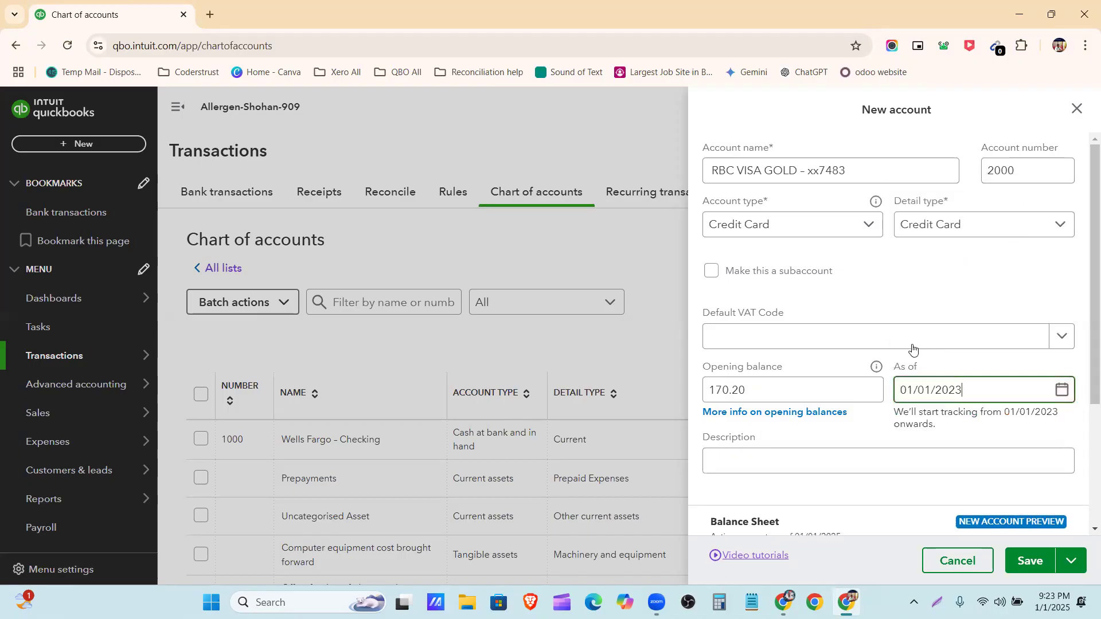
Review the RBC VISA GOLD account's details and balance sheet preview, and save the account
{"action": "scroll", "coordinate": [849, 413], "scroll_direction": "down", "scroll_amount": 3}
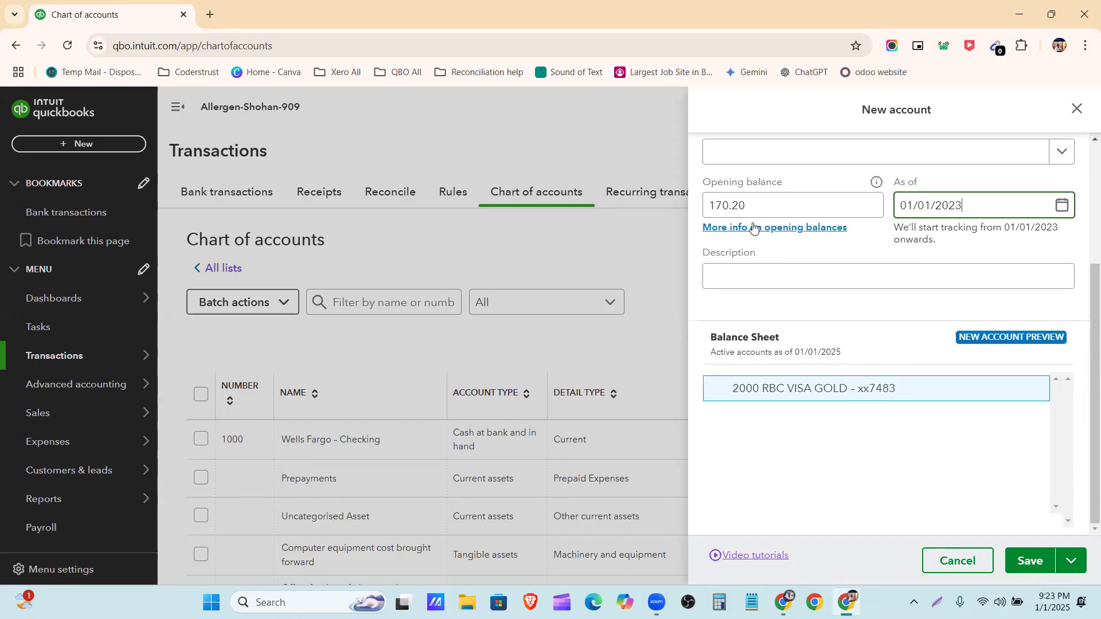
{"action": "scroll", "coordinate": [873, 314], "scroll_direction": "up", "scroll_amount": 3}
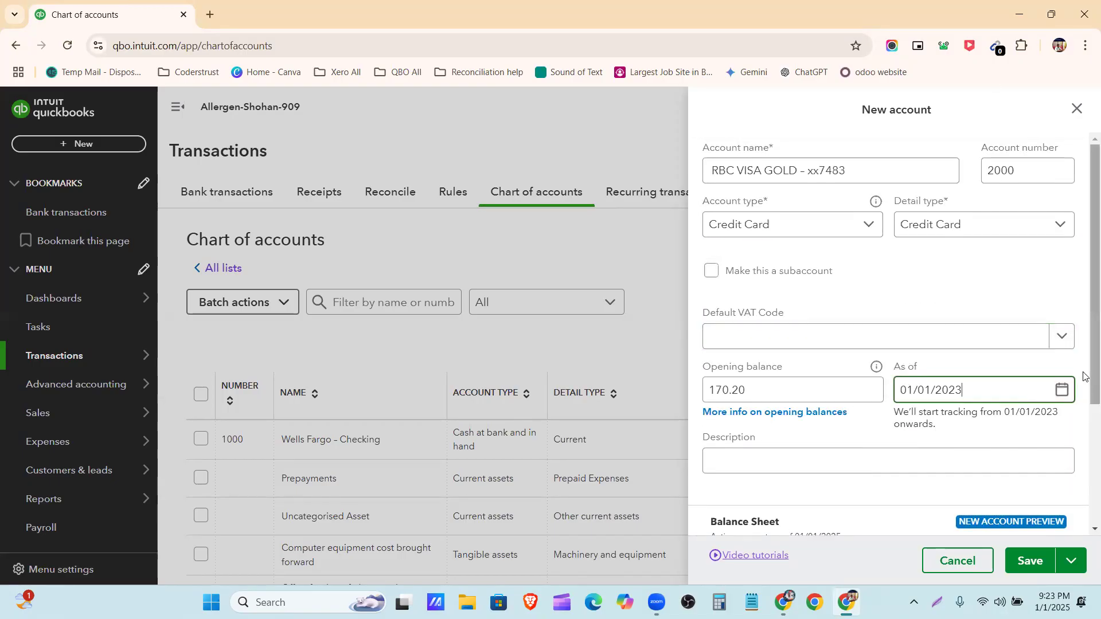
{"action": "scroll", "coordinate": [757, 319], "scroll_direction": "down", "scroll_amount": 1}
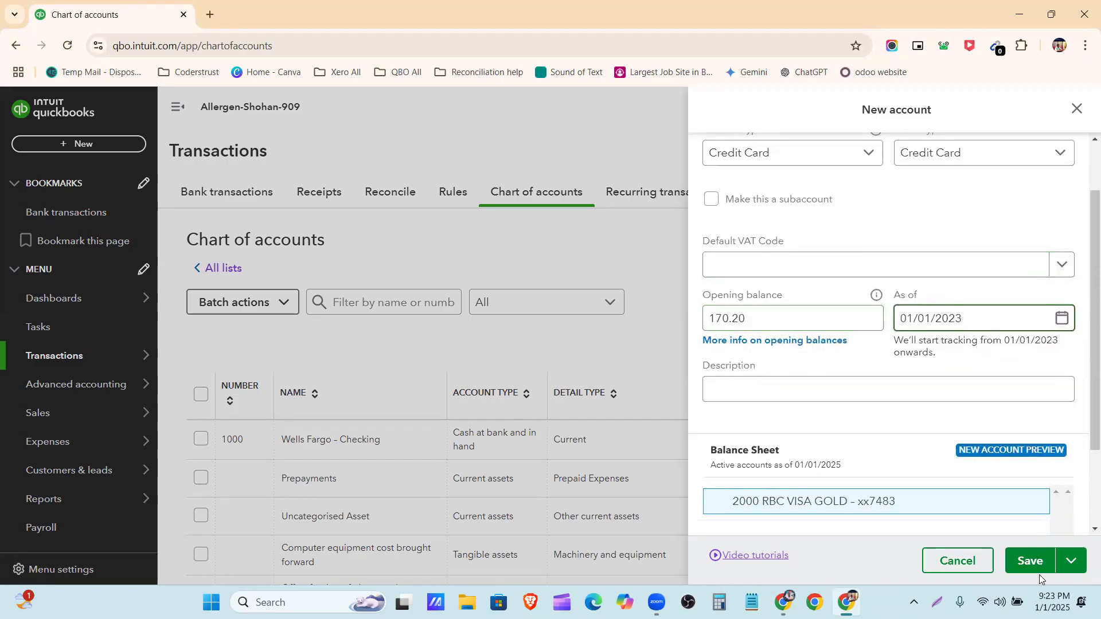
{"action": "left_click", "coordinate": [1029, 561]}
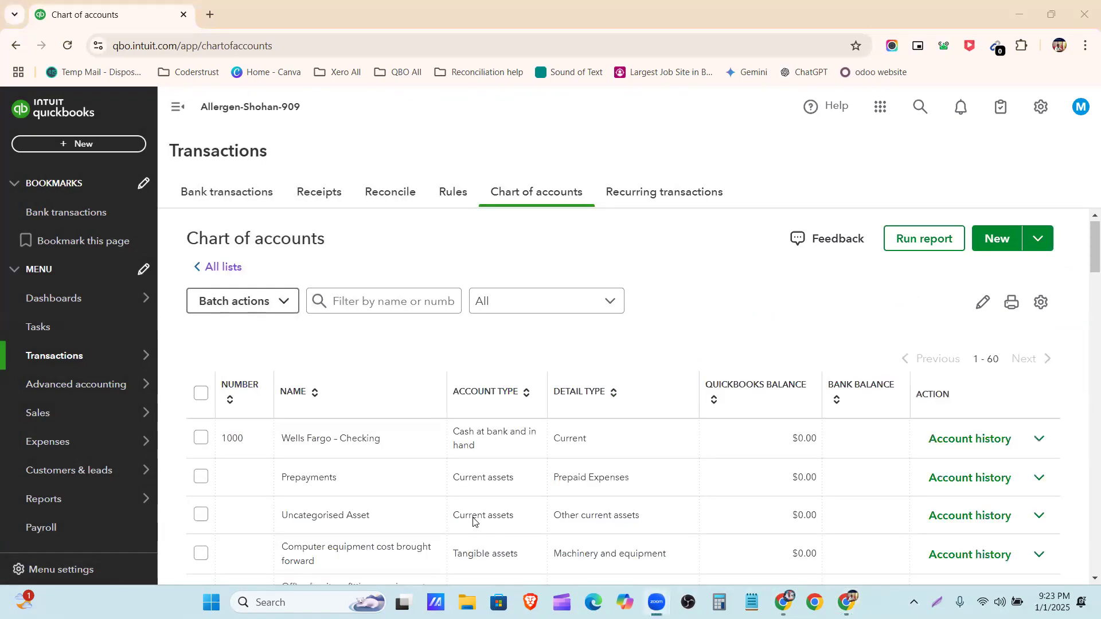
Locate the RBC VISA GOLD account in the chart of accounts and look at its available actions
{"action": "scroll", "coordinate": [700, 373], "scroll_direction": "down", "scroll_amount": 3}
{"action": "scroll", "coordinate": [700, 374], "scroll_direction": "up", "scroll_amount": 3}
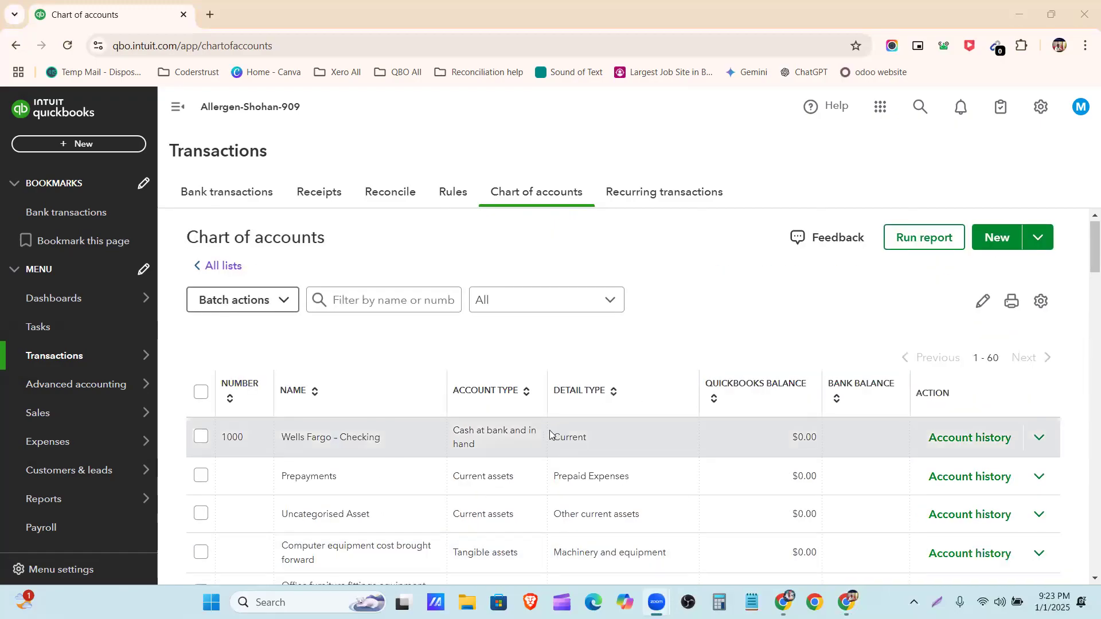
{"action": "scroll", "coordinate": [550, 435], "scroll_direction": "down", "scroll_amount": 3}
{"action": "scroll", "coordinate": [551, 435], "scroll_direction": "up", "scroll_amount": 3}
{"action": "scroll", "coordinate": [330, 504], "scroll_direction": "down", "scroll_amount": 3}
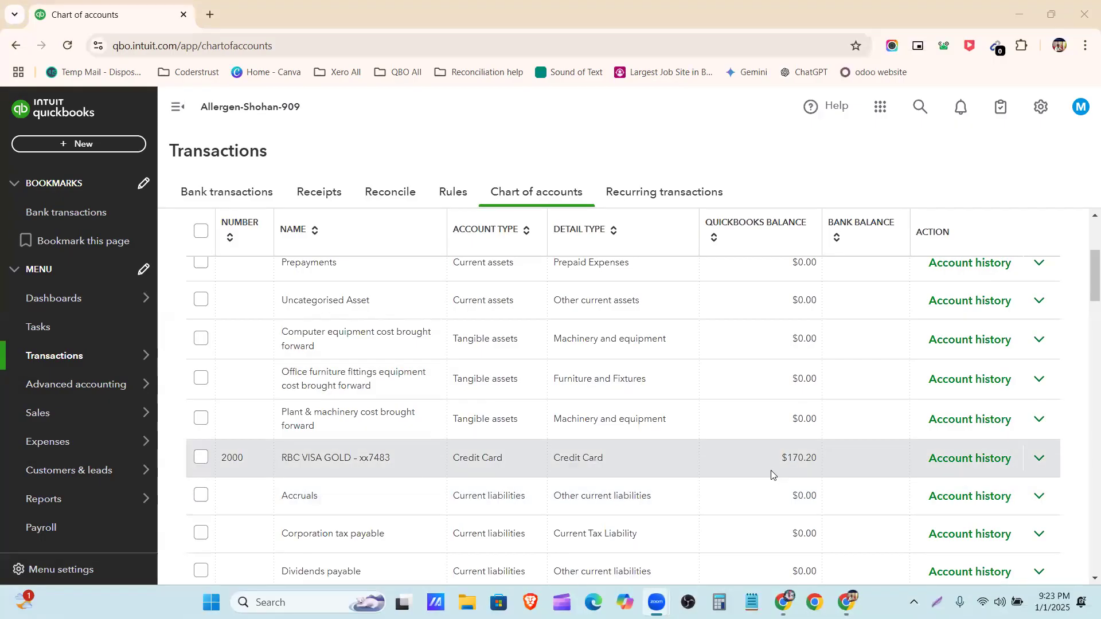
{"action": "left_click", "coordinate": [1038, 460]}
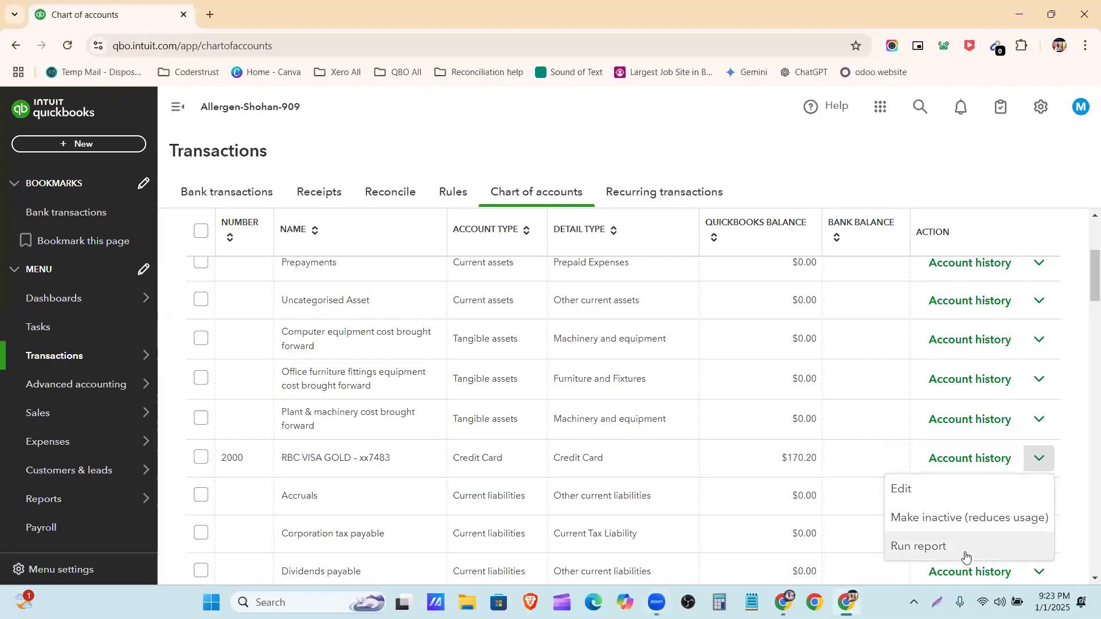
{"action": "left_click", "coordinate": [1080, 457]}
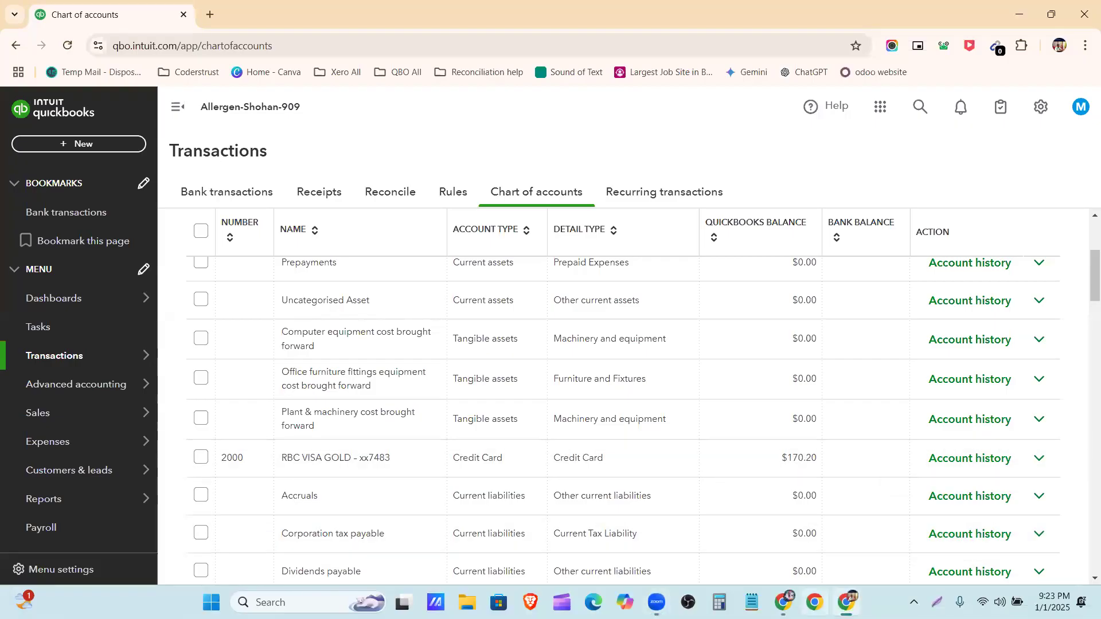
Go through the remaining accounts in the Allergan Database document and copy the name "Licenses & Permits Expense"
{"action": "key", "text": "alt+Tab"}
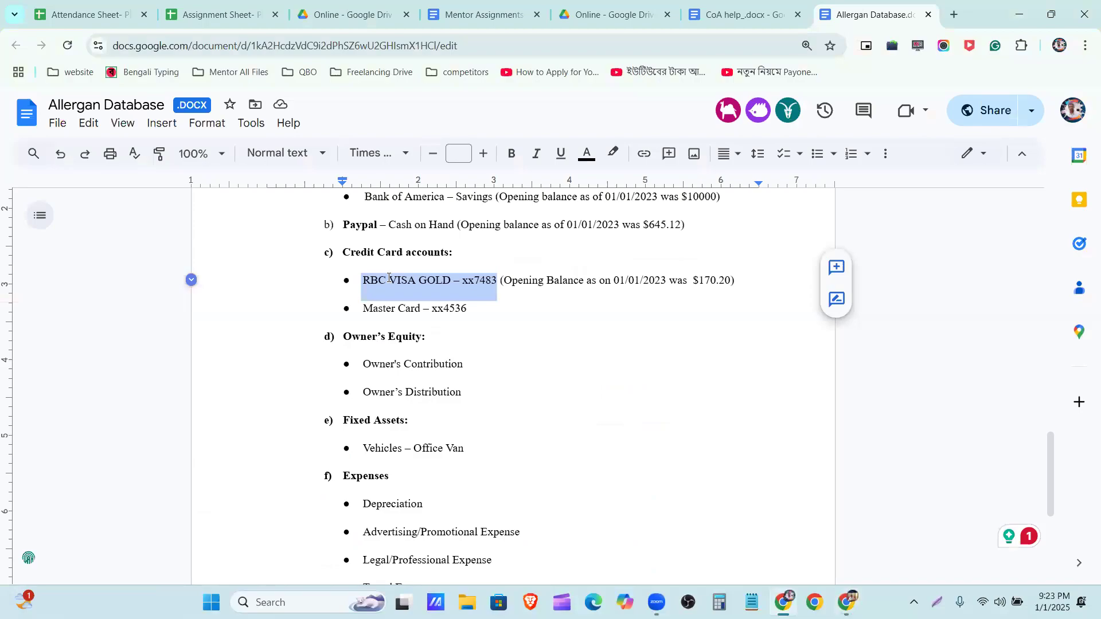
{"action": "scroll", "coordinate": [377, 303], "scroll_direction": "down", "scroll_amount": 1}
{"action": "scroll", "coordinate": [376, 303], "scroll_direction": "down", "scroll_amount": 2}
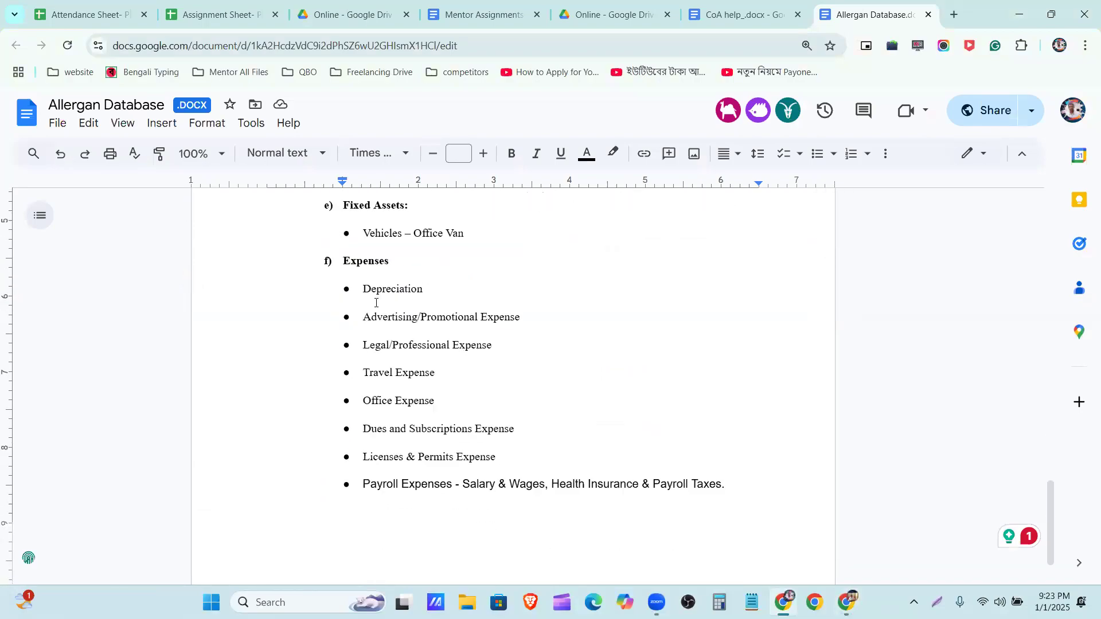
{"action": "scroll", "coordinate": [376, 303], "scroll_direction": "down", "scroll_amount": 1}
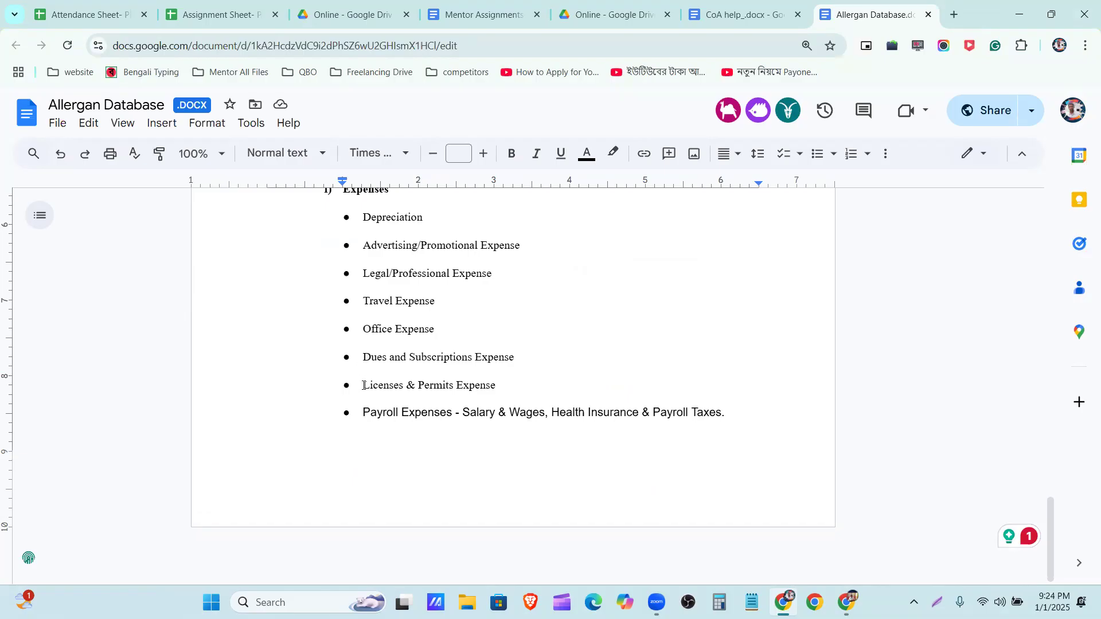
{"action": "left_click_drag", "start_coordinate": [364, 385], "coordinate": [504, 392]}
{"action": "key", "text": "ctrl+c"}
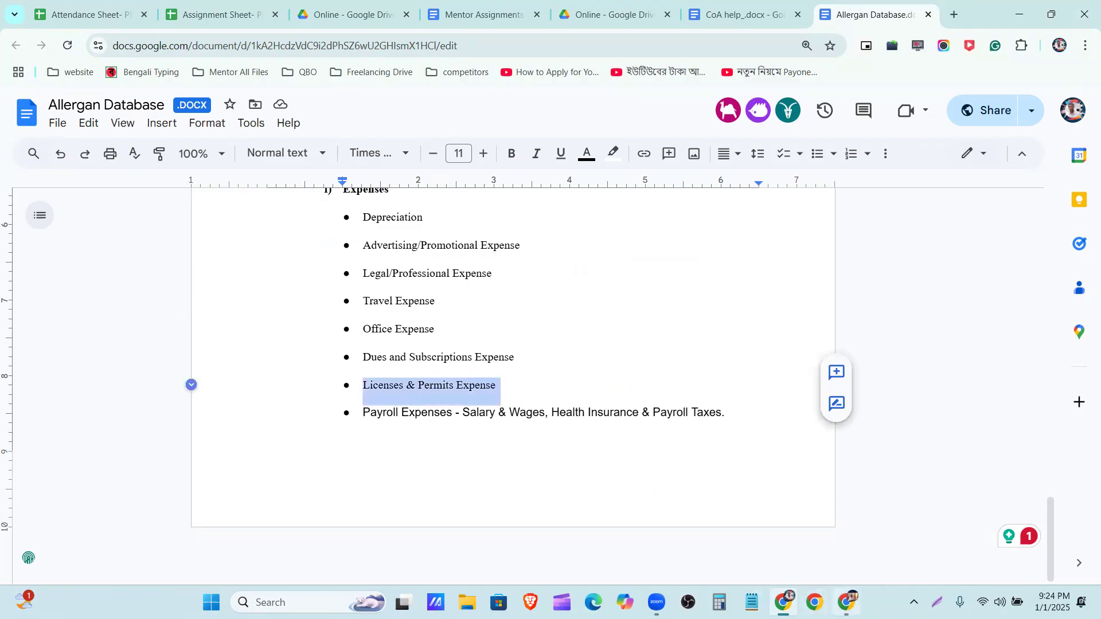
Search the QuickBooks chart of accounts for "Licenses & Permits Expense" and clear the search
{"action": "left_click", "coordinate": [847, 602]}
{"action": "scroll", "coordinate": [625, 362], "scroll_direction": "up", "scroll_amount": 4}
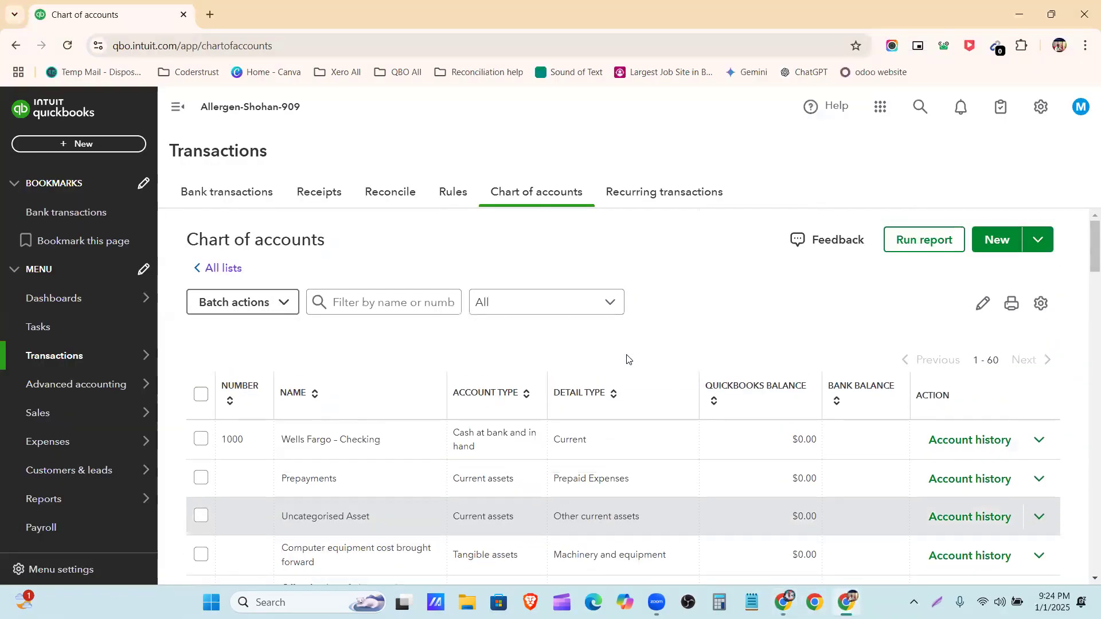
{"action": "left_click", "coordinate": [367, 305]}
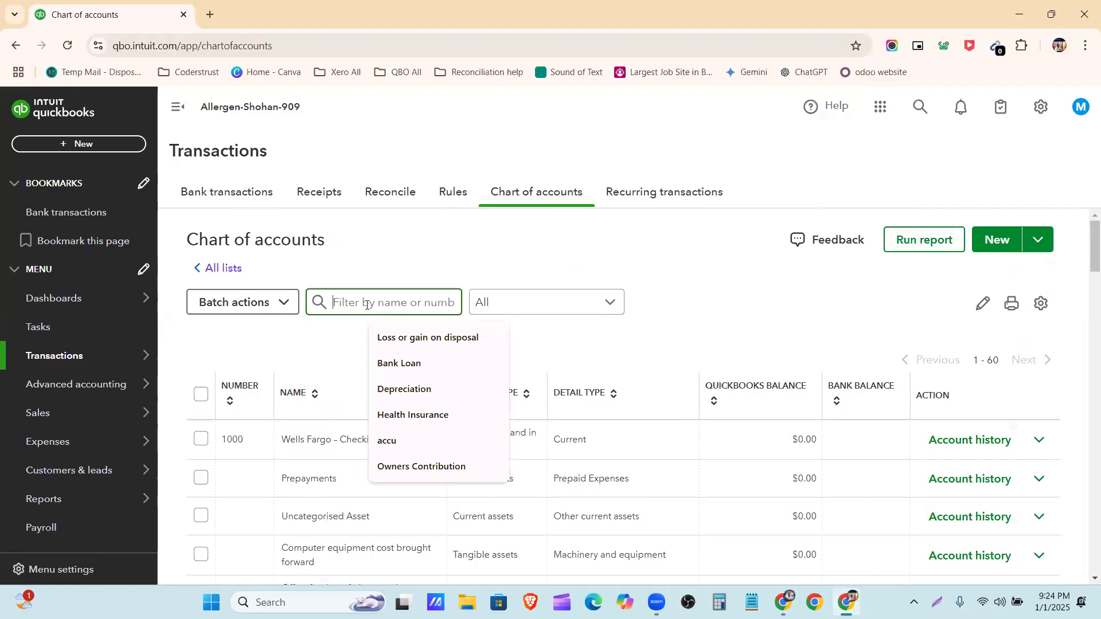
{"action": "key", "text": "ctrl+v"}
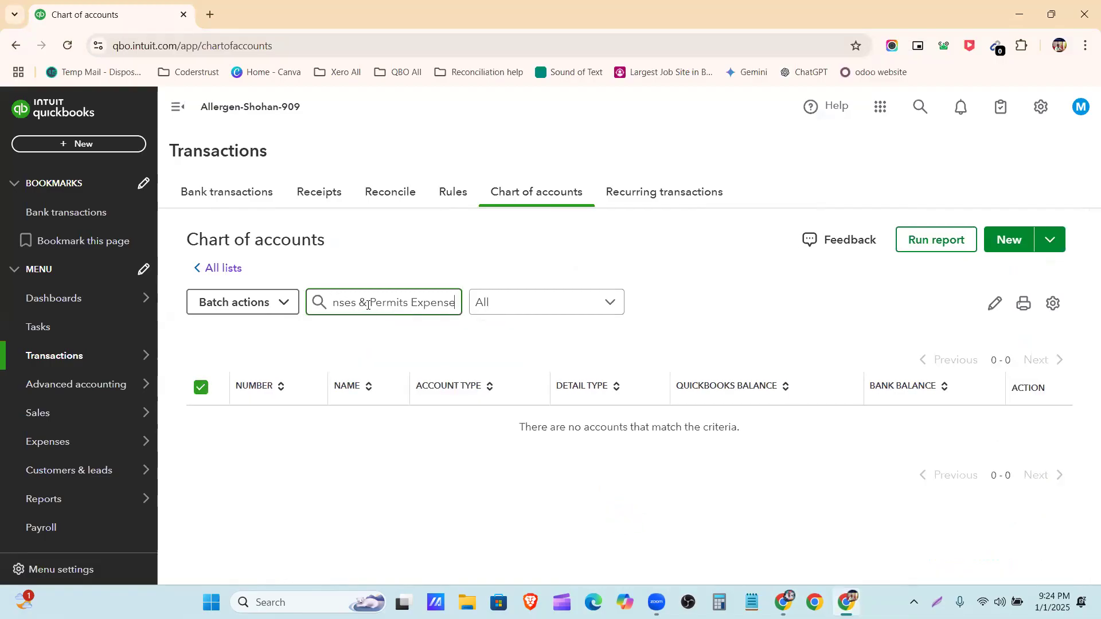
{"action": "key", "text": "ctrl+a"}
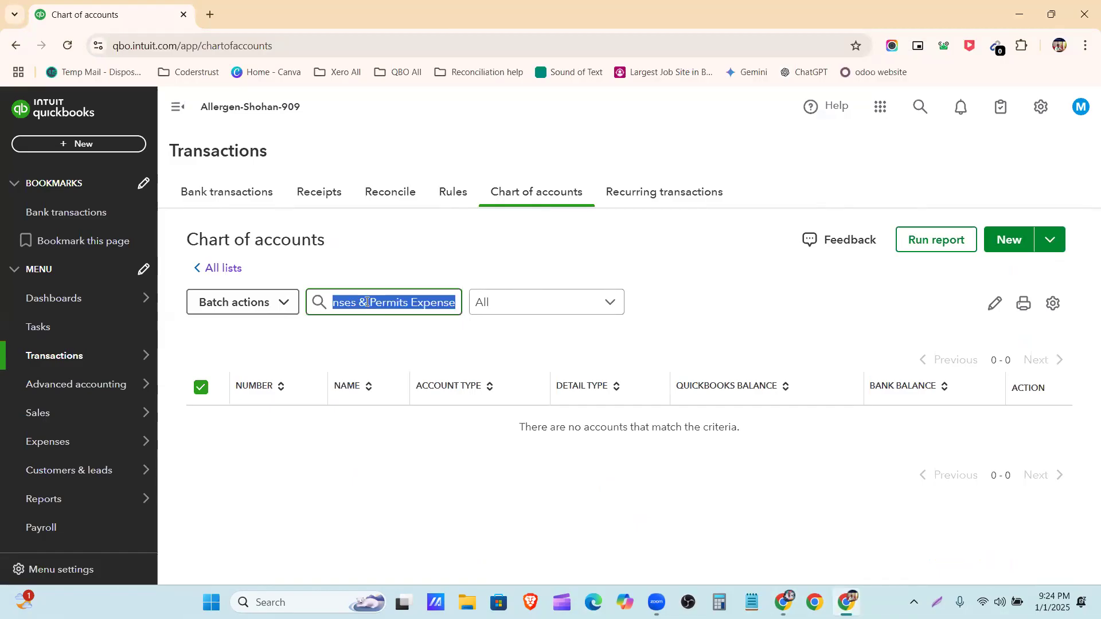
{"action": "key", "text": "BackSpace"}
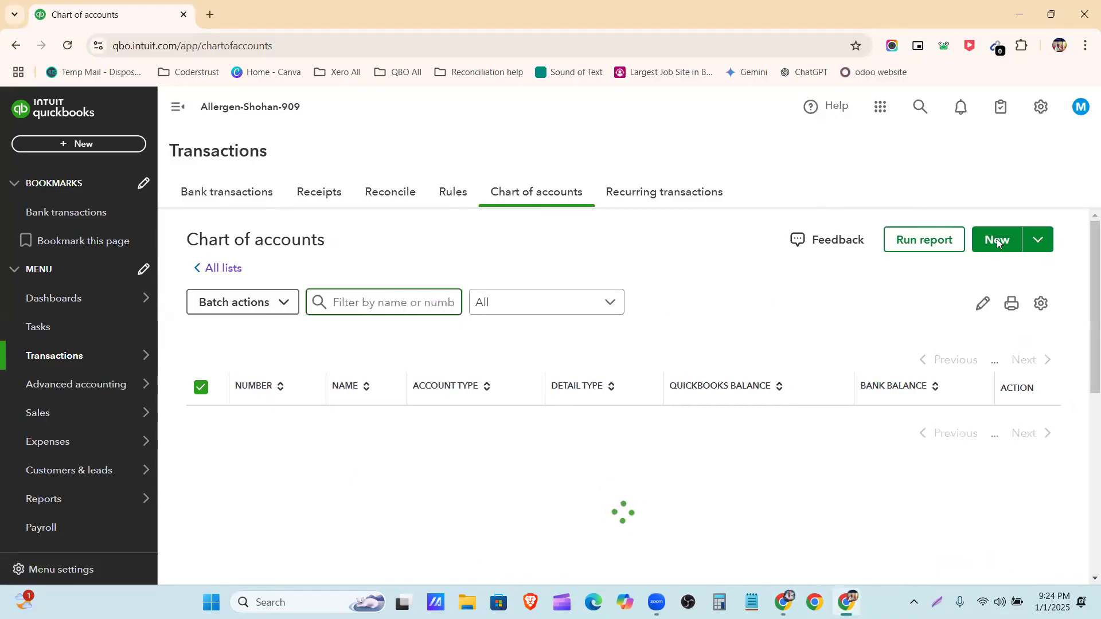
Start a new account named "Licenses & Permits Expense" with the number 8000
{"action": "left_click", "coordinate": [999, 243]}
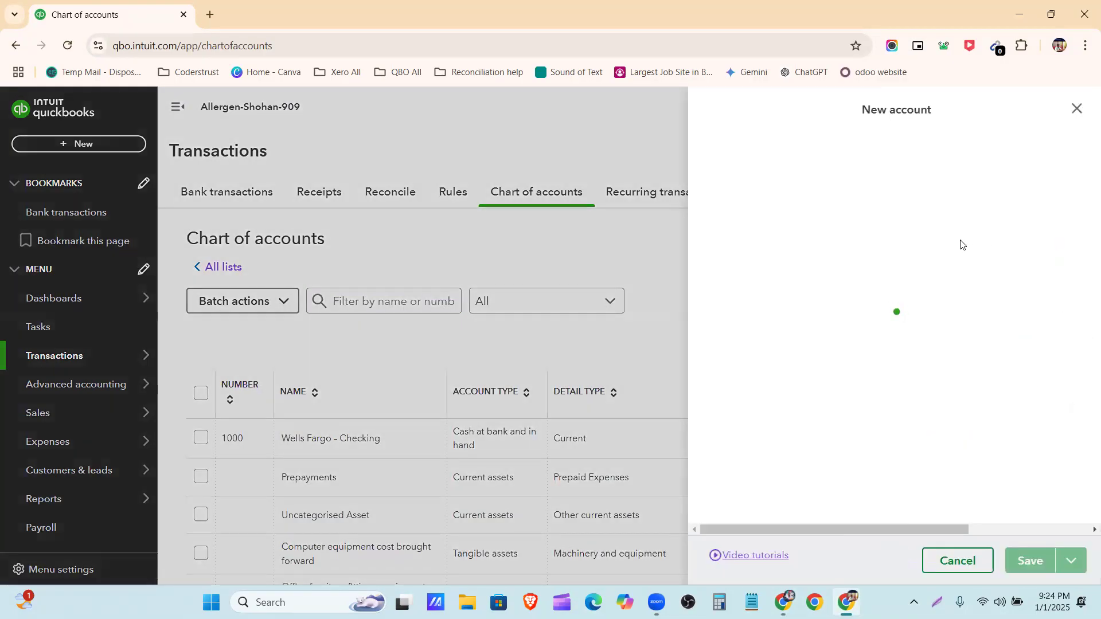
{"action": "left_click", "coordinate": [729, 172]}
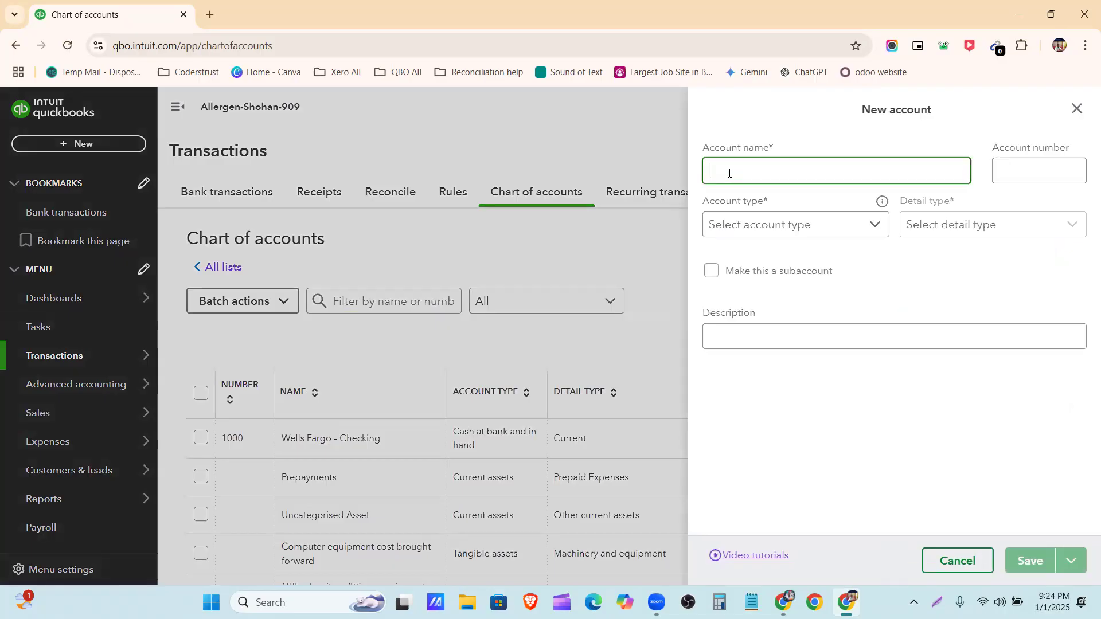
{"action": "key", "text": "ctrl+v"}
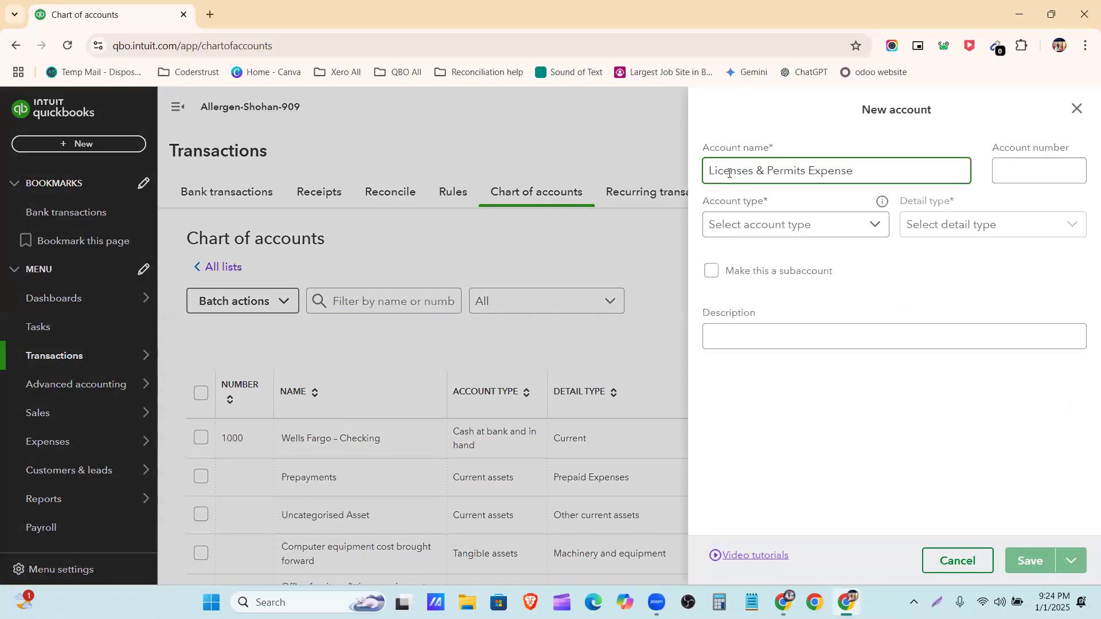
{"action": "left_click", "coordinate": [1004, 172]}
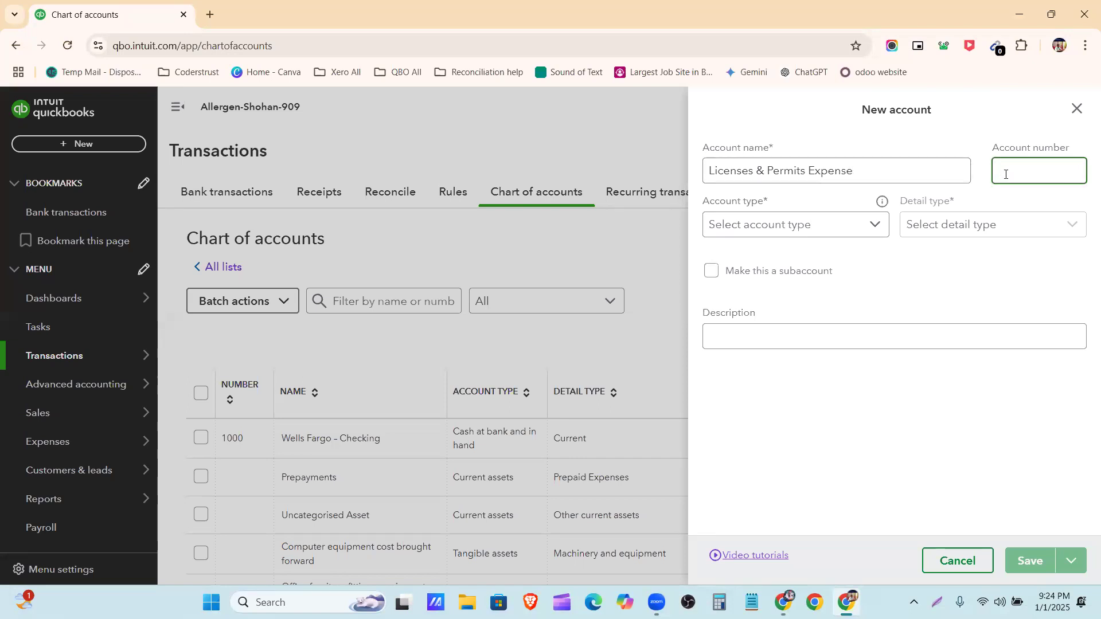
{"action": "type", "text": "8000"}
{"action": "left_click", "coordinate": [1009, 275]}
Set the account type of Licenses & Permits Expense to Expenses
{"action": "left_click", "coordinate": [884, 234]}
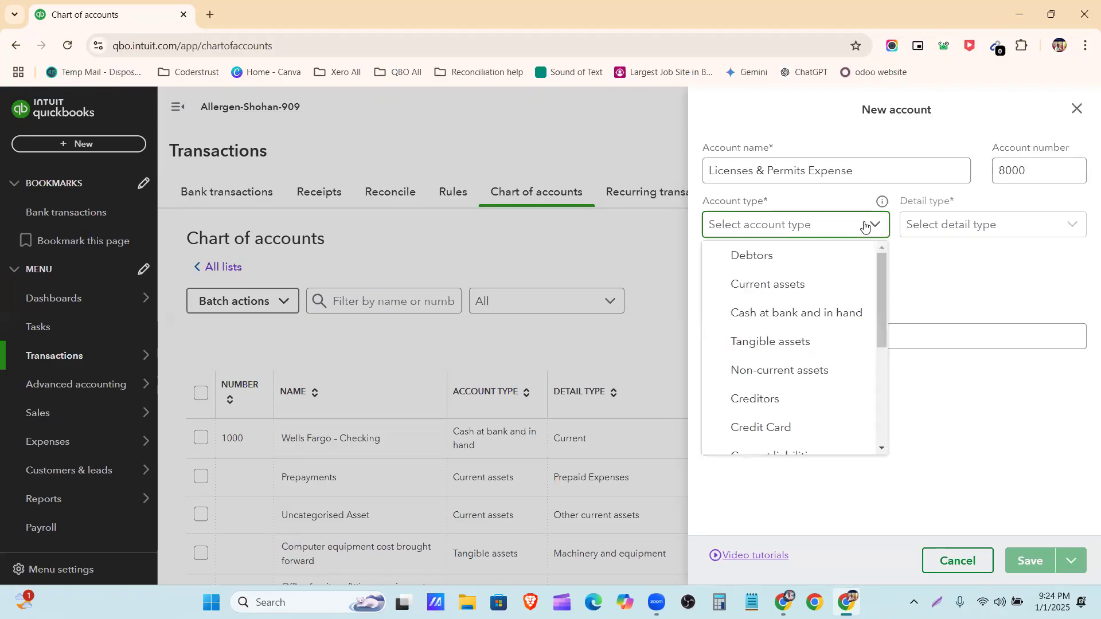
{"action": "scroll", "coordinate": [803, 303], "scroll_direction": "down", "scroll_amount": 4}
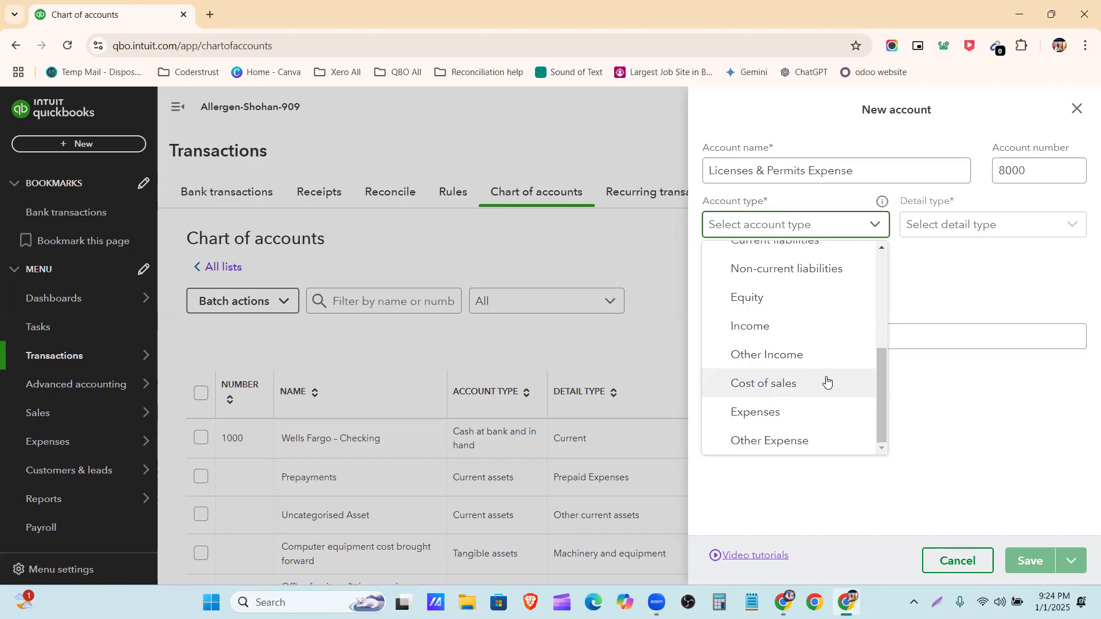
{"action": "left_click", "coordinate": [828, 382]}
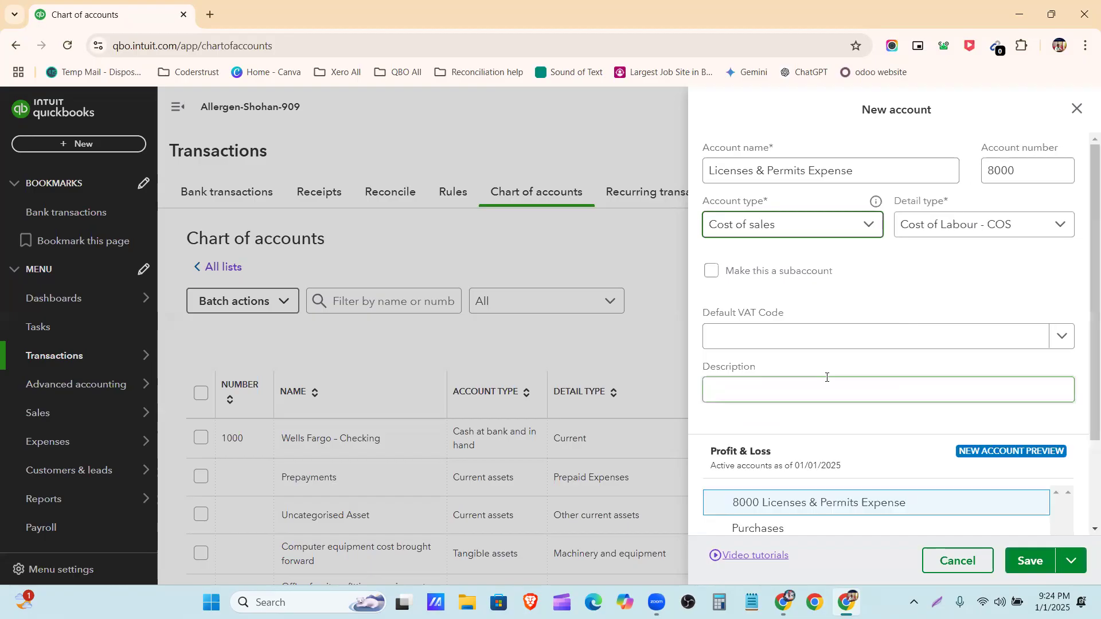
{"action": "left_click", "coordinate": [825, 225]}
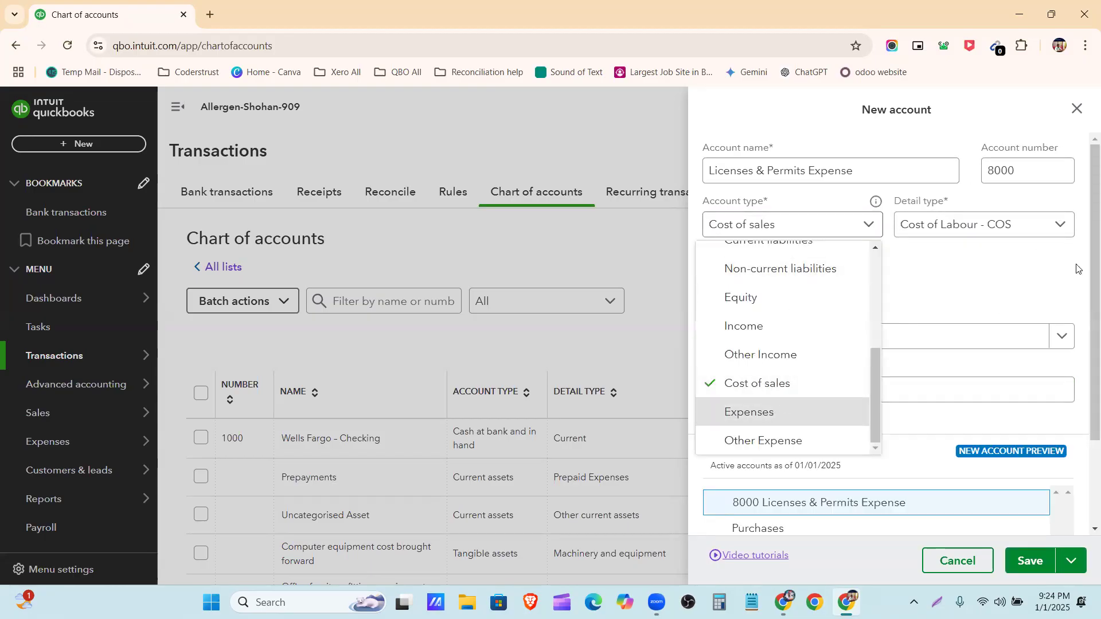
{"action": "key", "text": "Return"}
Look through the detail types offered for the Expenses account type to find one suited to licenses and permits
{"action": "left_click", "coordinate": [1061, 226]}
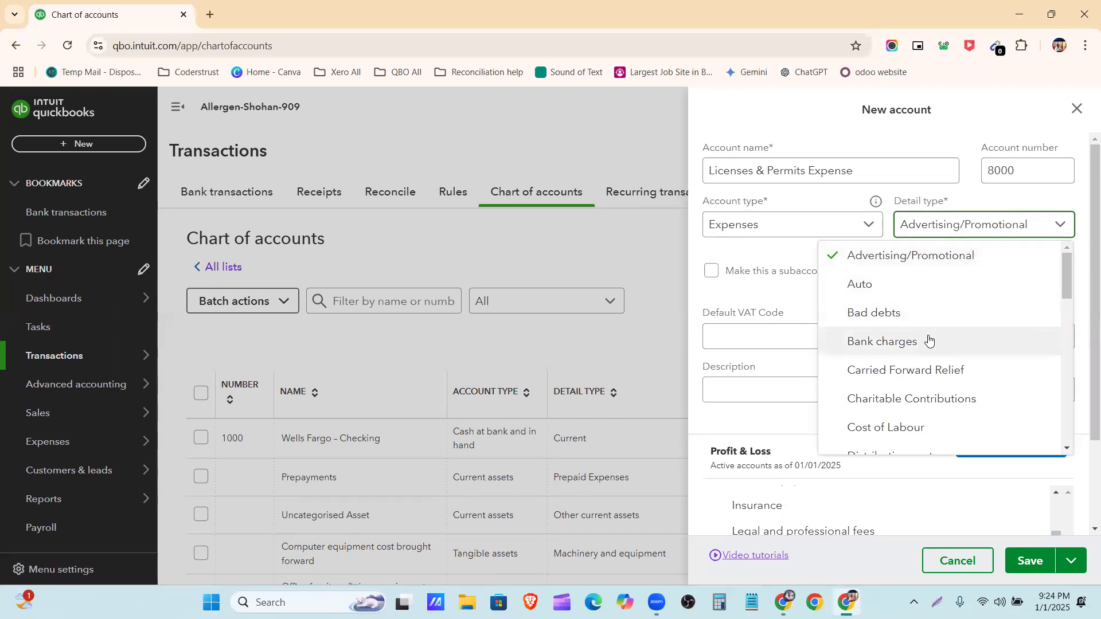
{"action": "scroll", "coordinate": [932, 359], "scroll_direction": "down", "scroll_amount": 1}
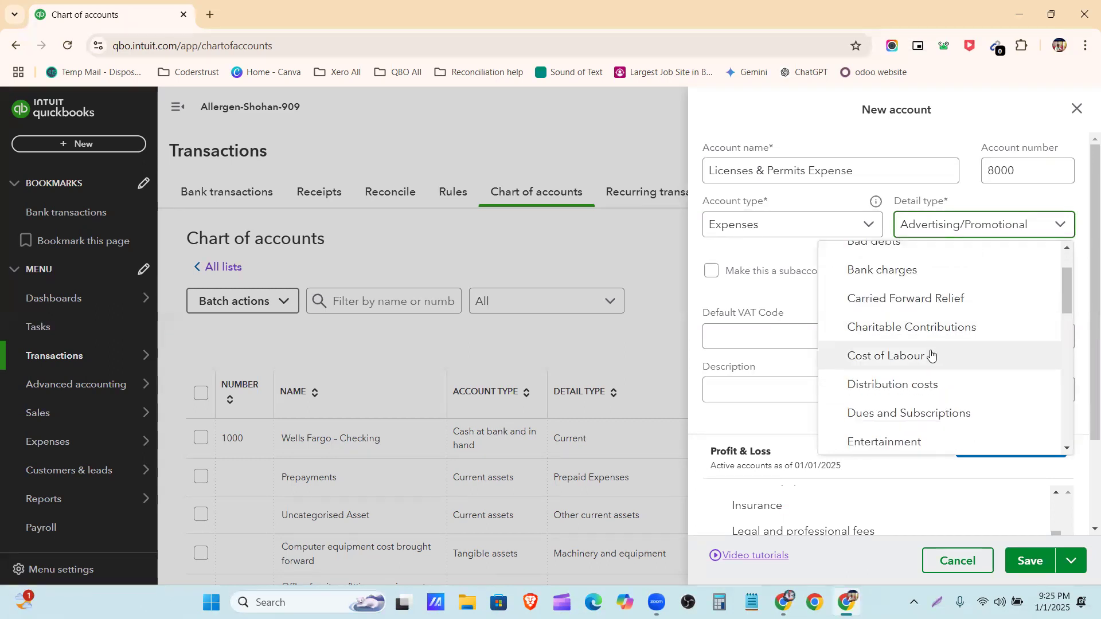
{"action": "scroll", "coordinate": [933, 353], "scroll_direction": "down", "scroll_amount": 1}
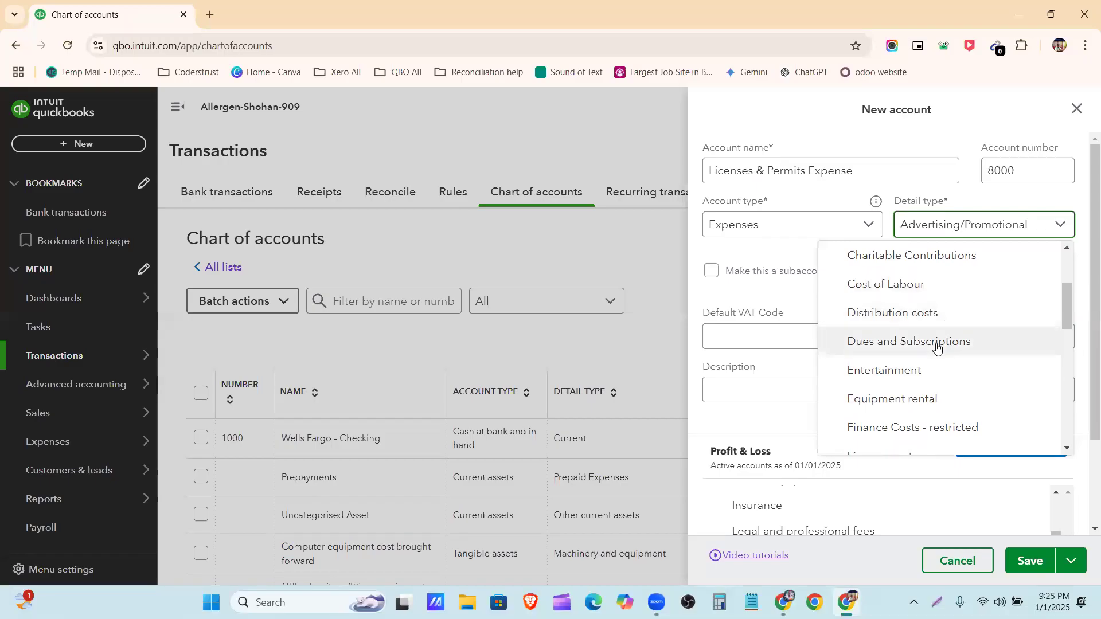
{"action": "scroll", "coordinate": [936, 338], "scroll_direction": "down", "scroll_amount": 1}
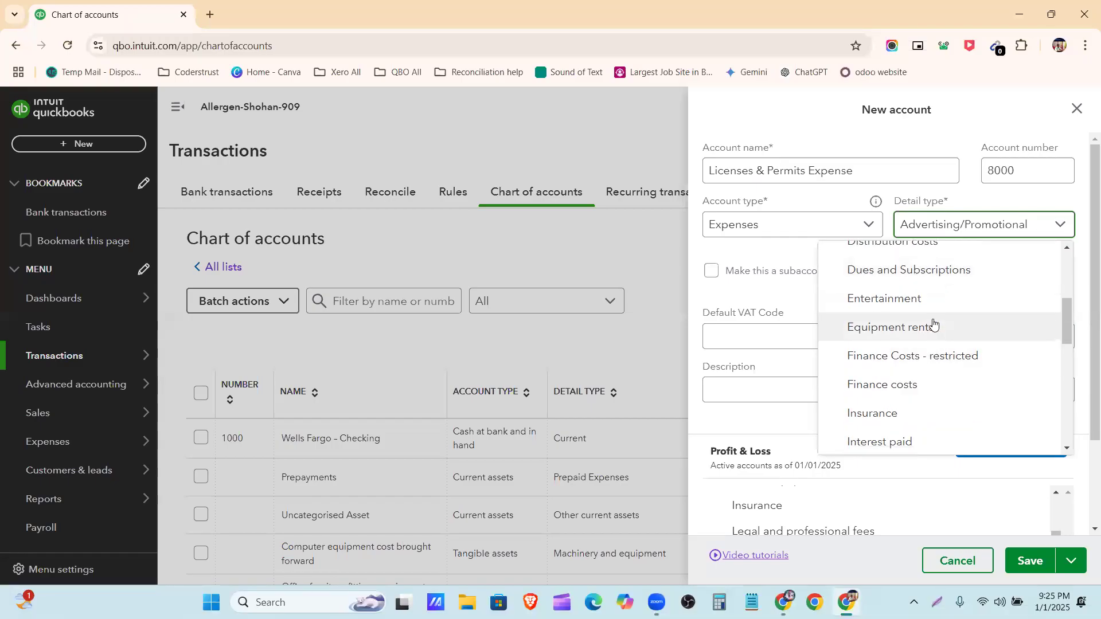
{"action": "scroll", "coordinate": [925, 342], "scroll_direction": "down", "scroll_amount": 1}
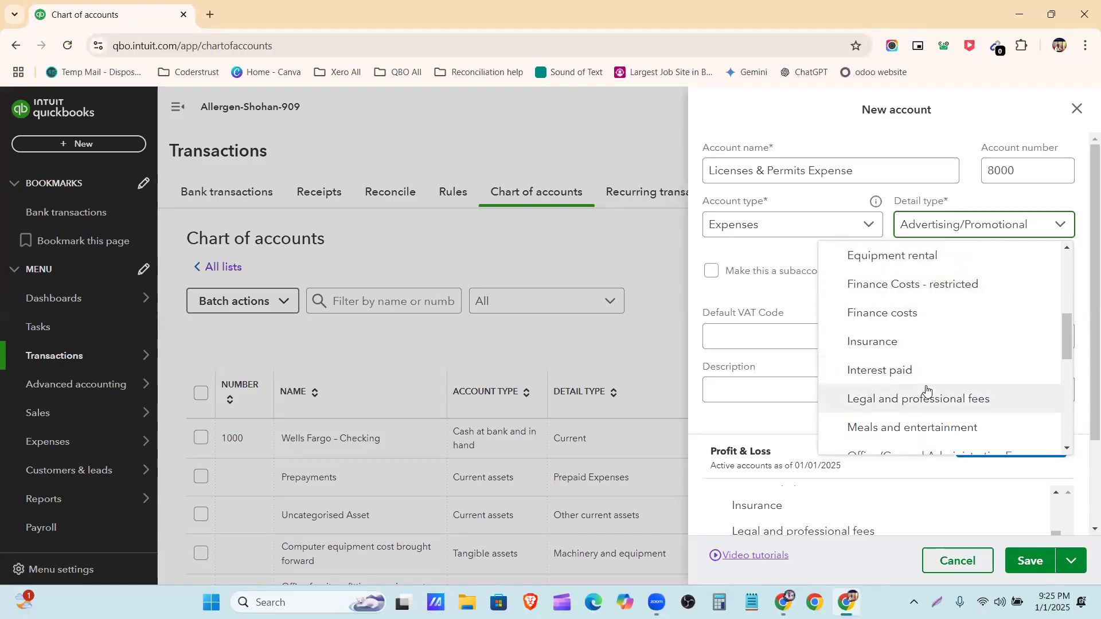
{"action": "scroll", "coordinate": [929, 398], "scroll_direction": "down", "scroll_amount": 1}
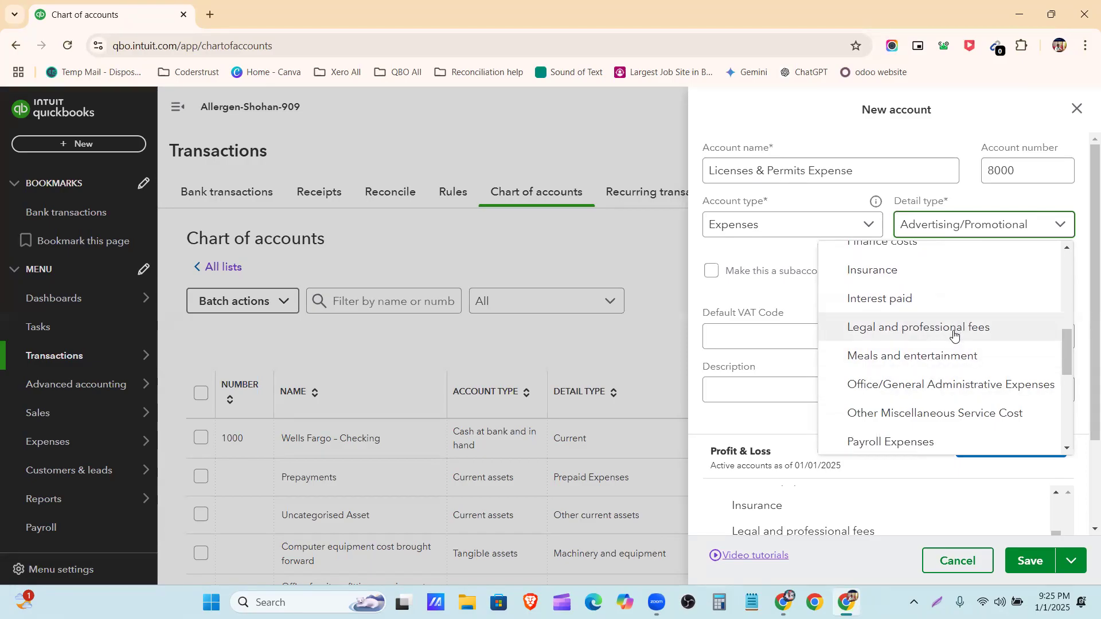
{"action": "scroll", "coordinate": [958, 321], "scroll_direction": "down", "scroll_amount": 1}
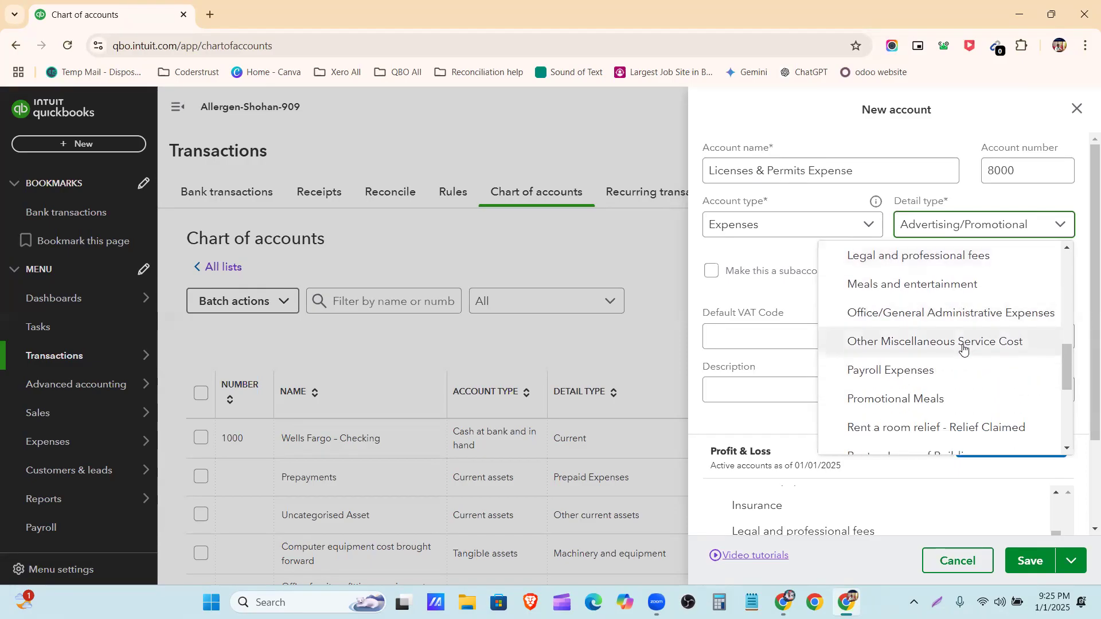
{"action": "scroll", "coordinate": [964, 349], "scroll_direction": "down", "scroll_amount": 1}
{"action": "scroll", "coordinate": [963, 359], "scroll_direction": "down", "scroll_amount": 1}
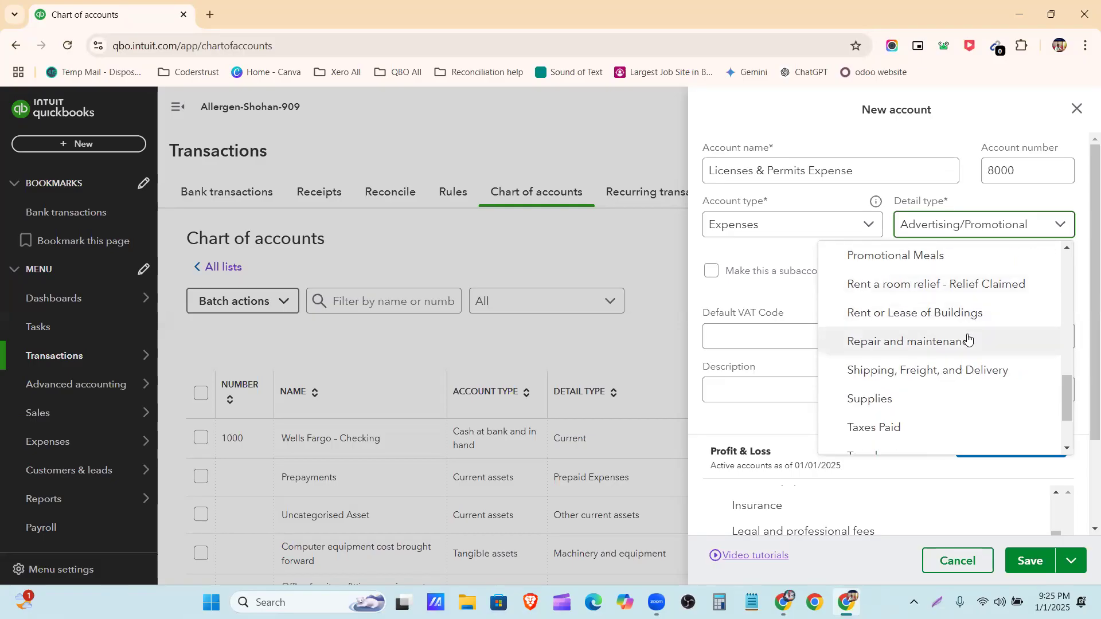
{"action": "scroll", "coordinate": [969, 341], "scroll_direction": "down", "scroll_amount": 1}
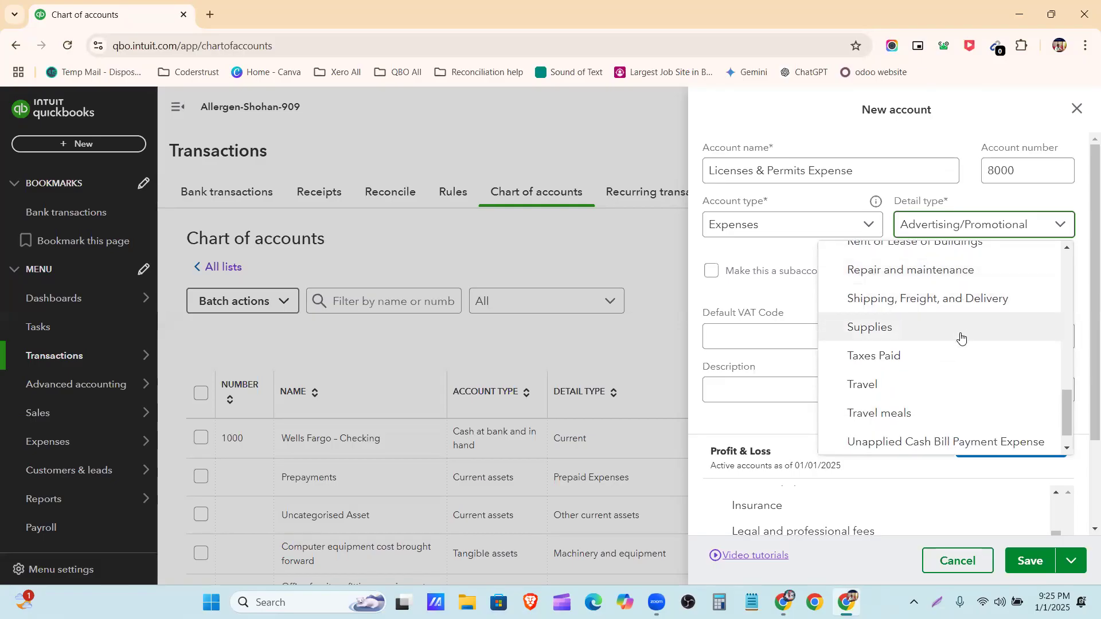
{"action": "scroll", "coordinate": [960, 339], "scroll_direction": "down", "scroll_amount": 1}
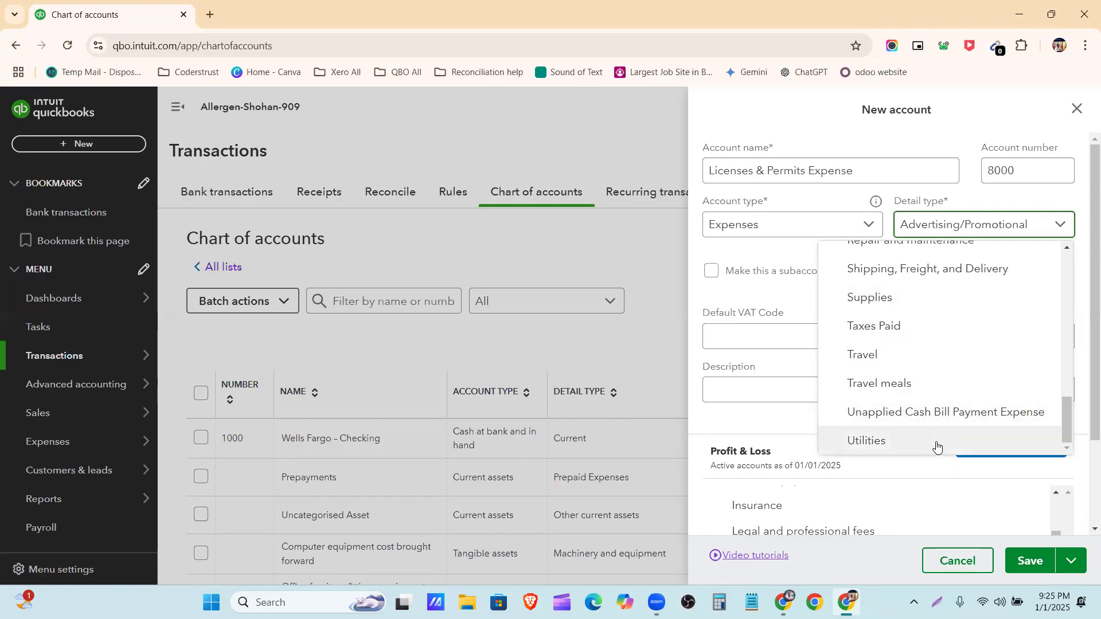
{"action": "scroll", "coordinate": [937, 439], "scroll_direction": "up", "scroll_amount": 3}
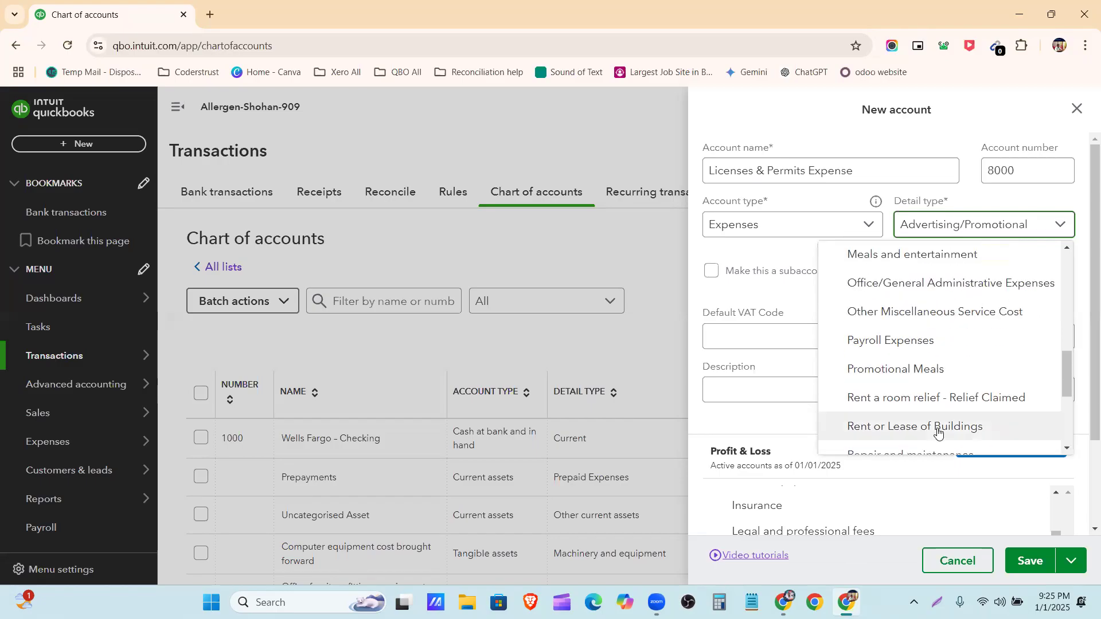
Try the Other Expense account type to check its detail types, and set the type back to Expenses
{"action": "left_click", "coordinate": [792, 225]}
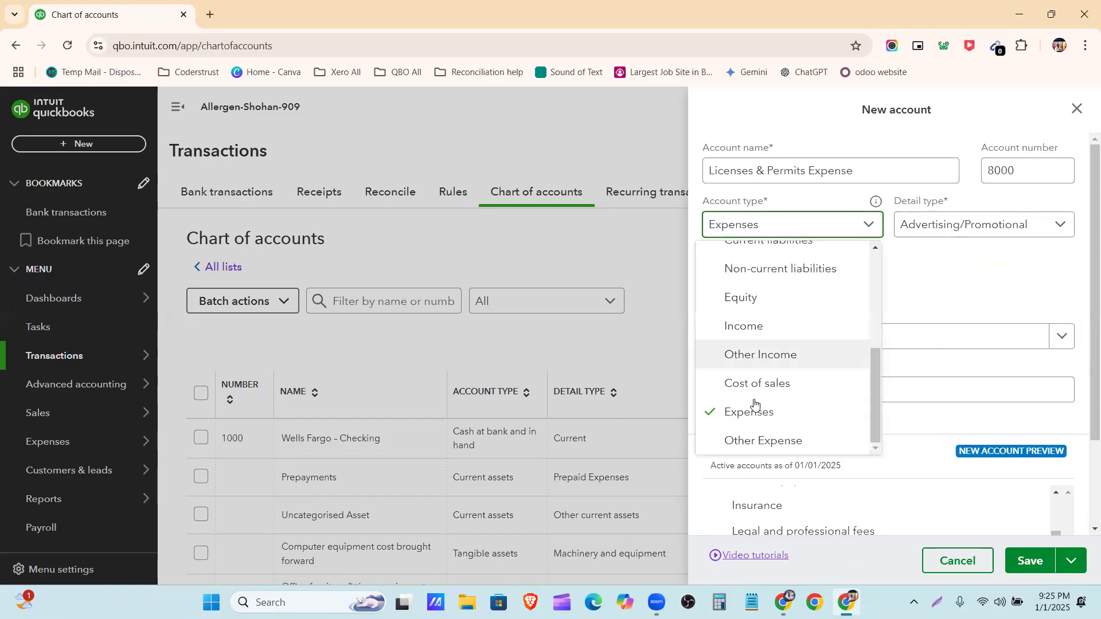
{"action": "left_click", "coordinate": [758, 441]}
{"action": "left_click", "coordinate": [959, 225]}
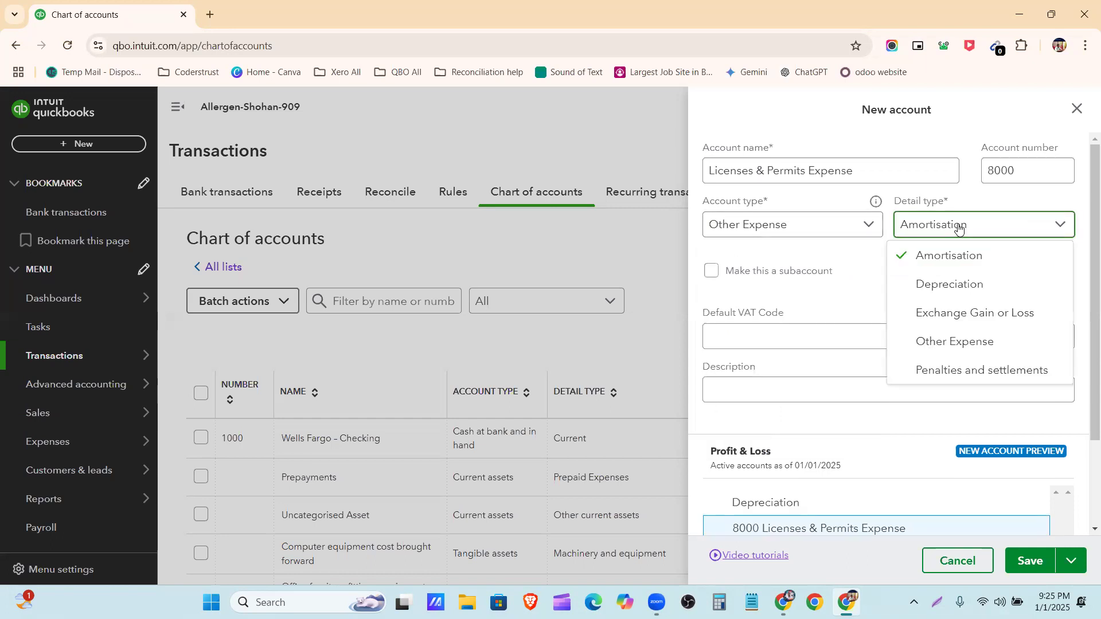
{"action": "left_click", "coordinate": [846, 239]}
{"action": "left_click", "coordinate": [838, 224]}
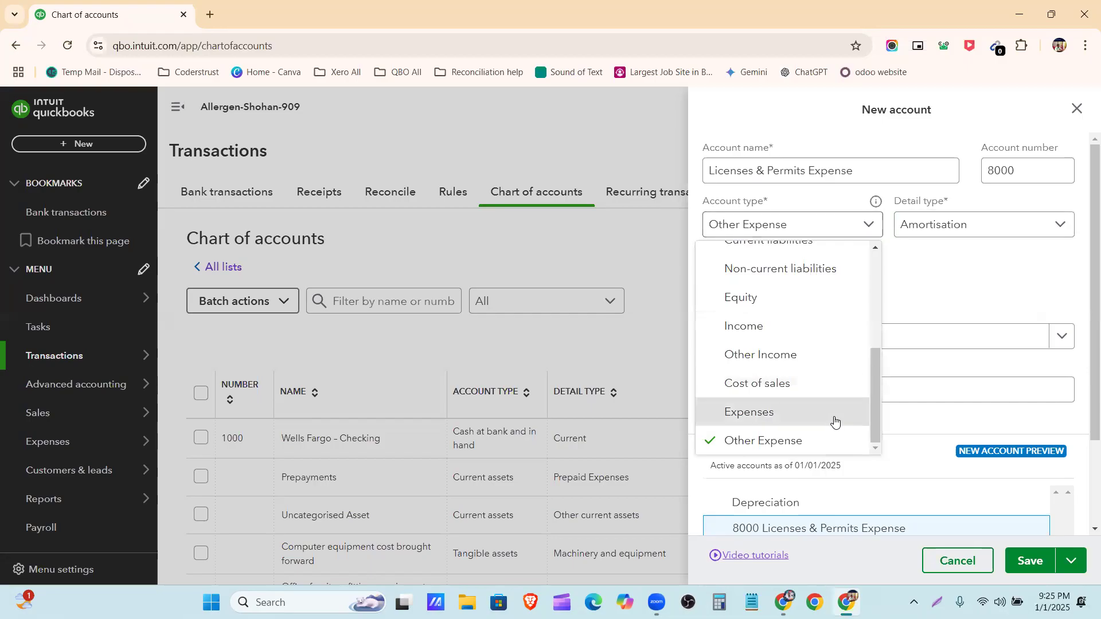
{"action": "left_click", "coordinate": [836, 420]}
Set the detail type of Licenses & Permits Expense to "Legal and professional fees"
{"action": "left_click", "coordinate": [984, 236]}
{"action": "scroll", "coordinate": [976, 304], "scroll_direction": "down", "scroll_amount": 5}
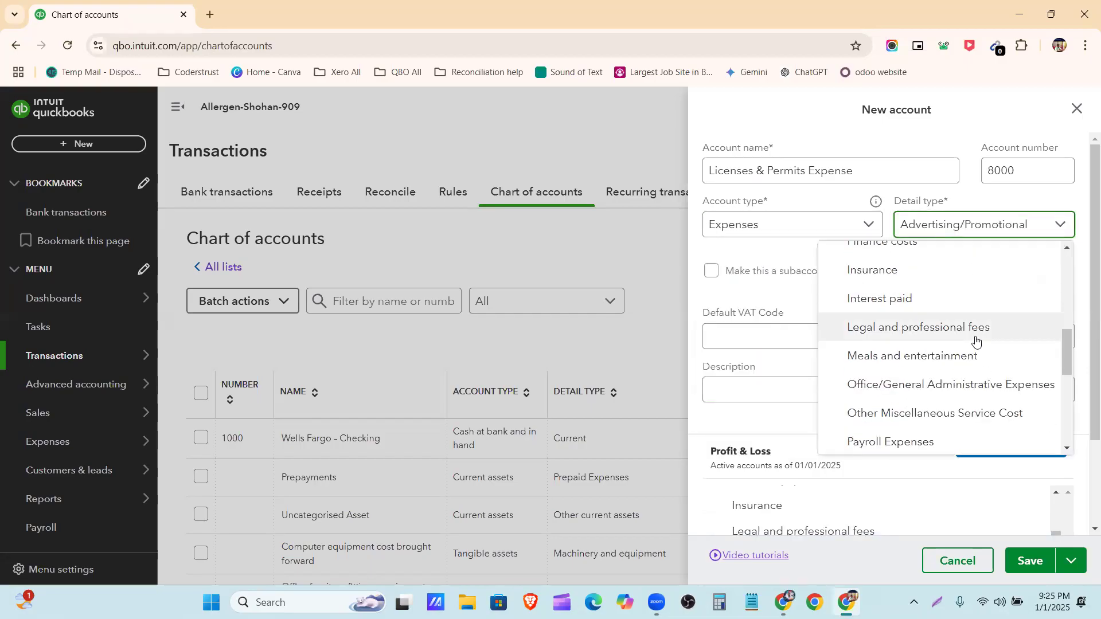
{"action": "scroll", "coordinate": [975, 324], "scroll_direction": "up", "scroll_amount": 2}
{"action": "scroll", "coordinate": [974, 352], "scroll_direction": "down", "scroll_amount": 2}
{"action": "left_click", "coordinate": [954, 399]}
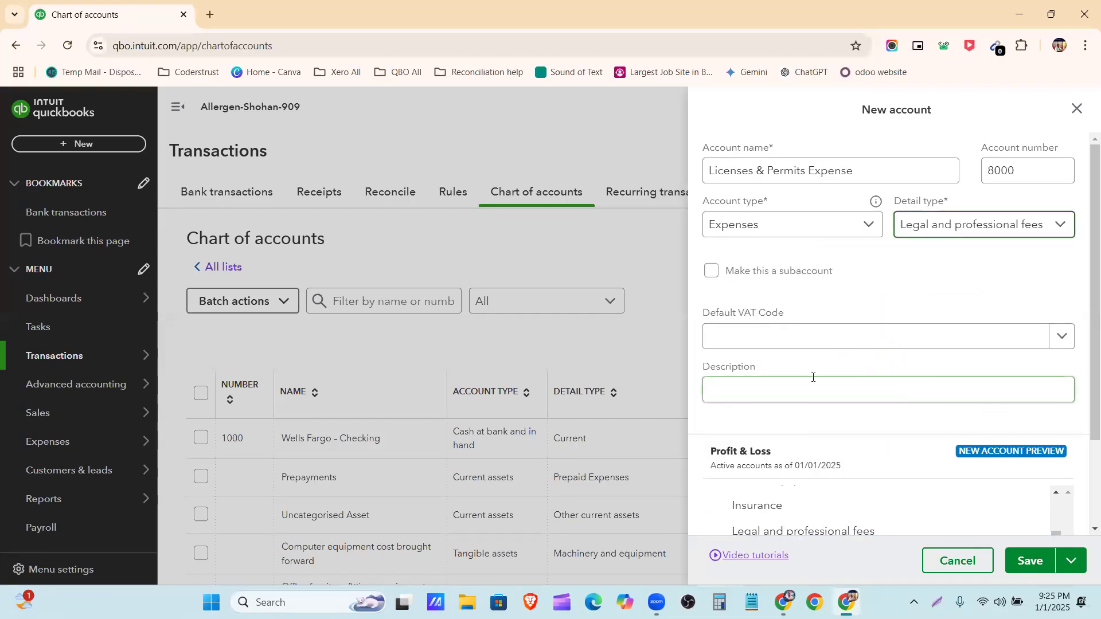
Check the Profit & Loss preview, save the Licenses & Permits Expense account, and locate it in the chart of accounts
{"action": "scroll", "coordinate": [899, 274], "scroll_direction": "down", "scroll_amount": 2}
{"action": "left_click", "coordinate": [752, 273]}
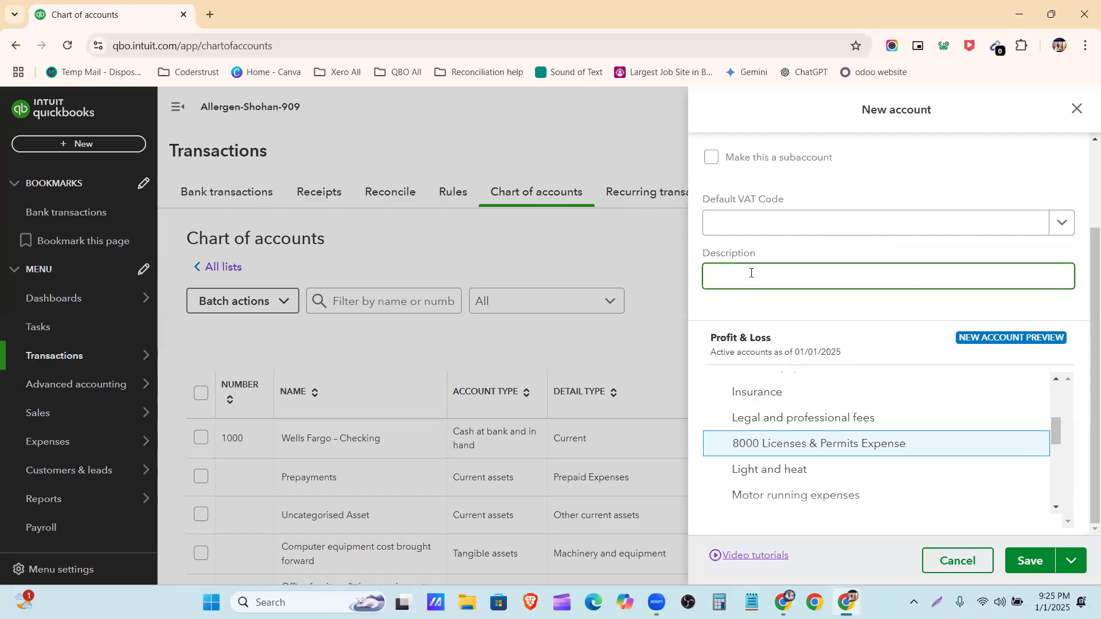
{"action": "left_click", "coordinate": [1031, 561]}
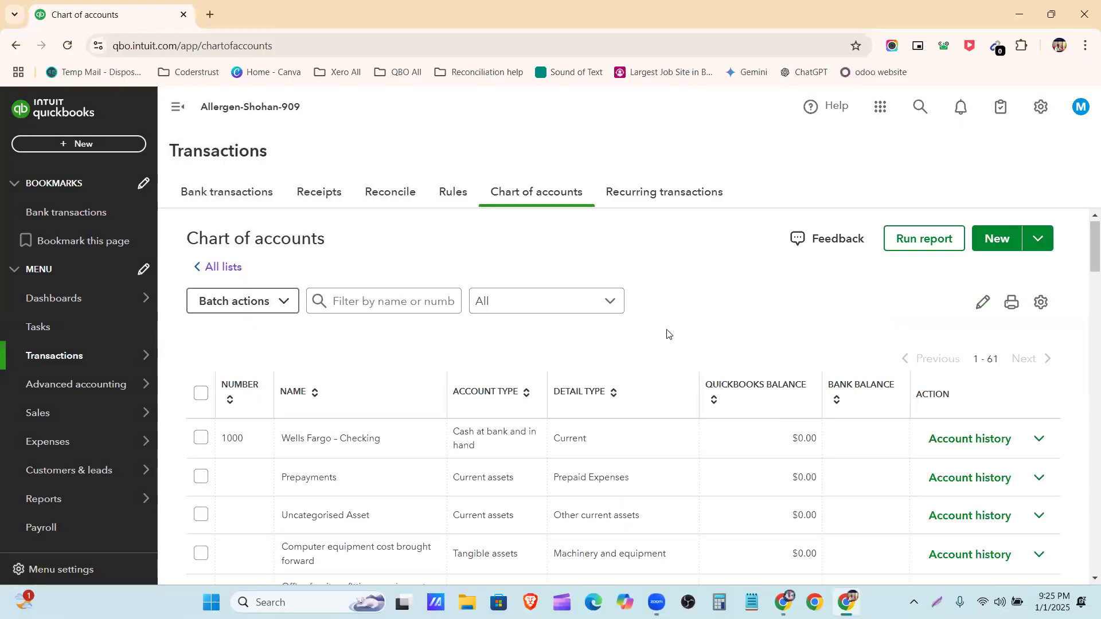
{"action": "scroll", "coordinate": [862, 326], "scroll_direction": "down", "scroll_amount": 10}
{"action": "scroll", "coordinate": [705, 358], "scroll_direction": "down", "scroll_amount": 15}
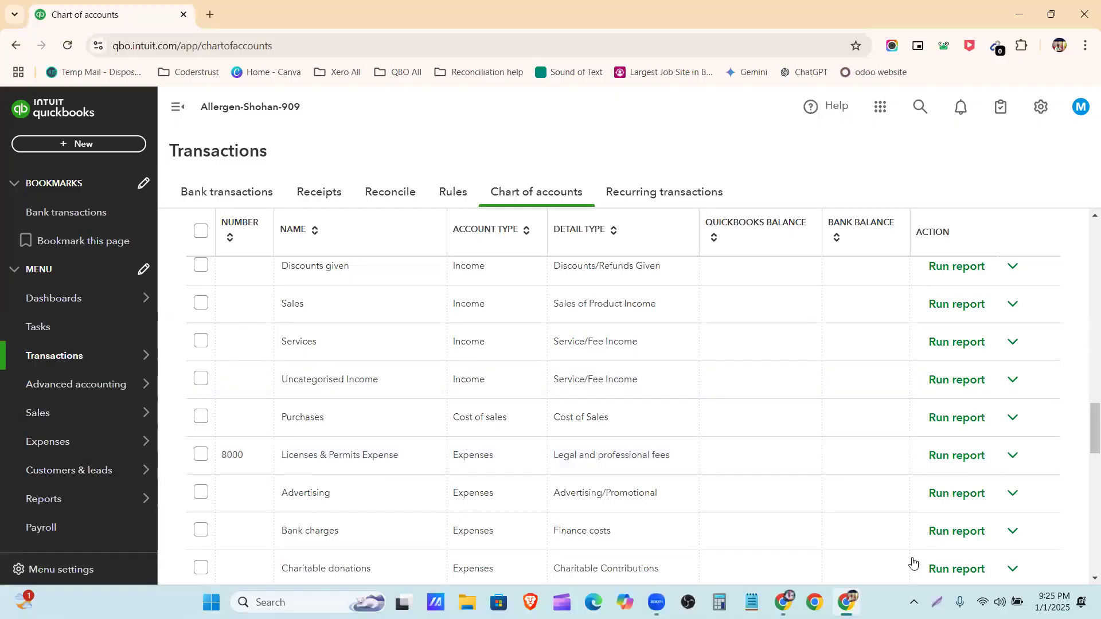
Switch to the Allergan Database document, review its account list, and copy the name "Payroll Expenses"
{"action": "left_click", "coordinate": [784, 602]}
{"action": "scroll", "coordinate": [458, 422], "scroll_direction": "up", "scroll_amount": 10}
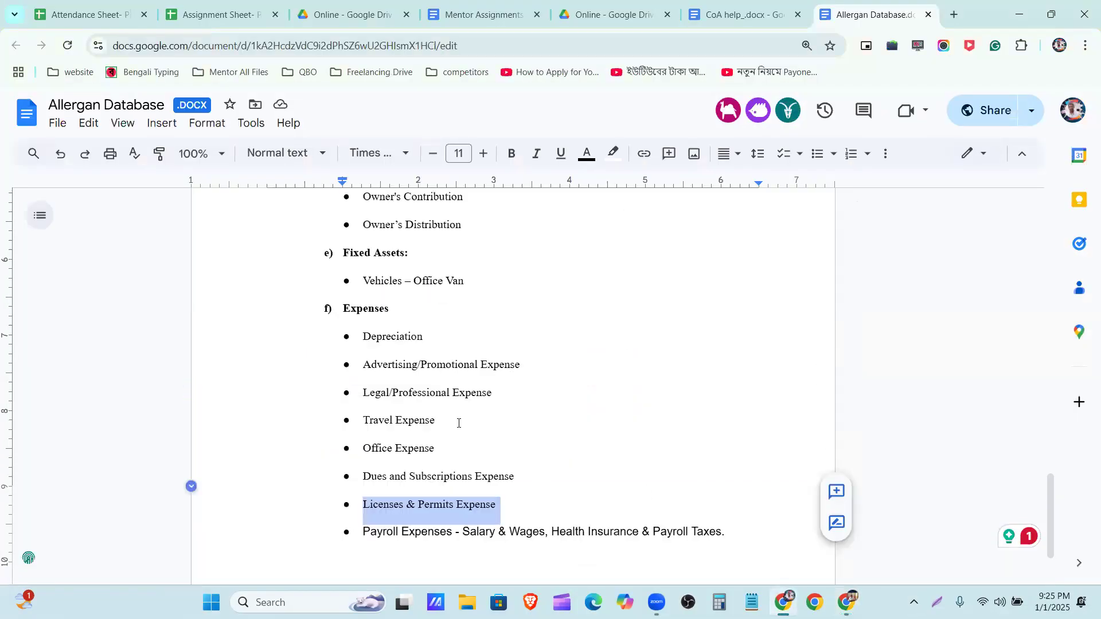
{"action": "scroll", "coordinate": [458, 422], "scroll_direction": "up", "scroll_amount": 12}
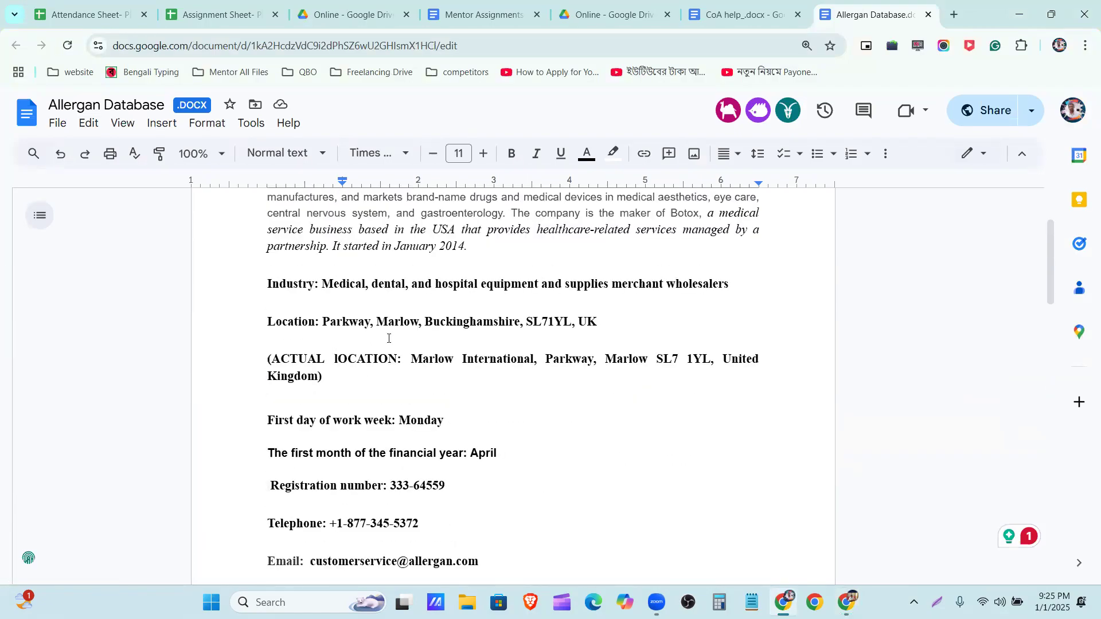
{"action": "scroll", "coordinate": [367, 327], "scroll_direction": "down", "scroll_amount": 10}
{"action": "scroll", "coordinate": [356, 333], "scroll_direction": "down", "scroll_amount": 15}
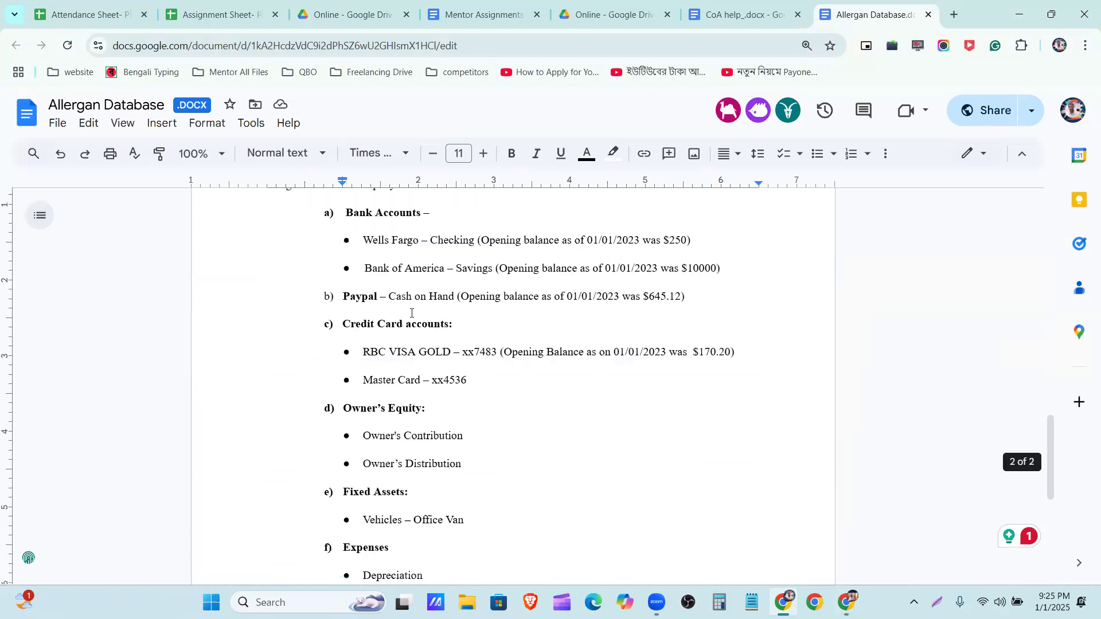
{"action": "scroll", "coordinate": [410, 352], "scroll_direction": "down", "scroll_amount": 1}
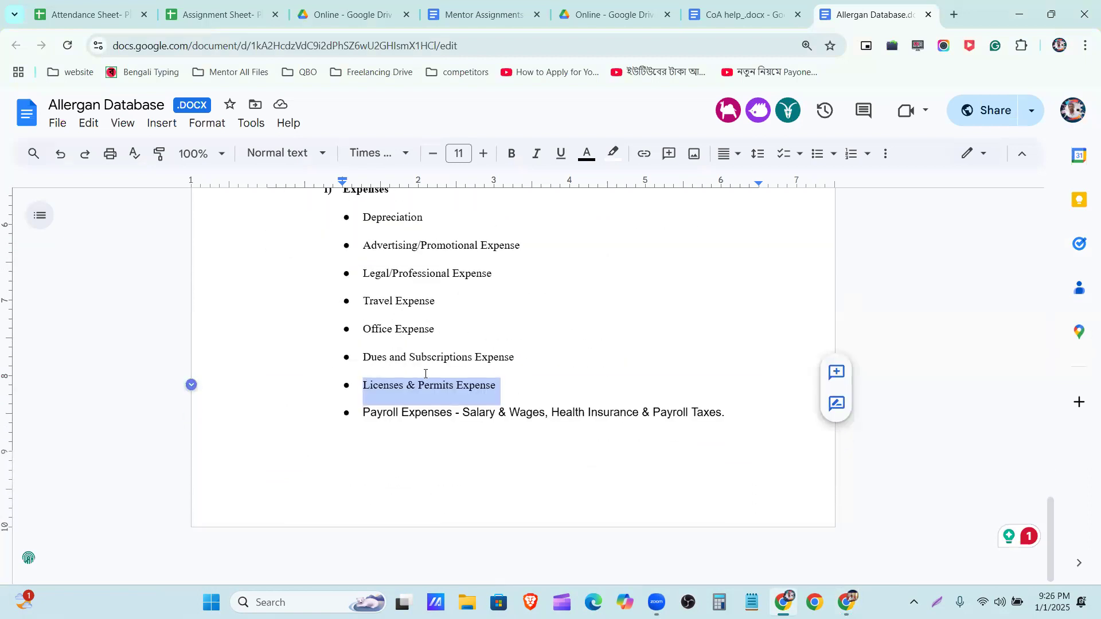
{"action": "left_click", "coordinate": [520, 387]}
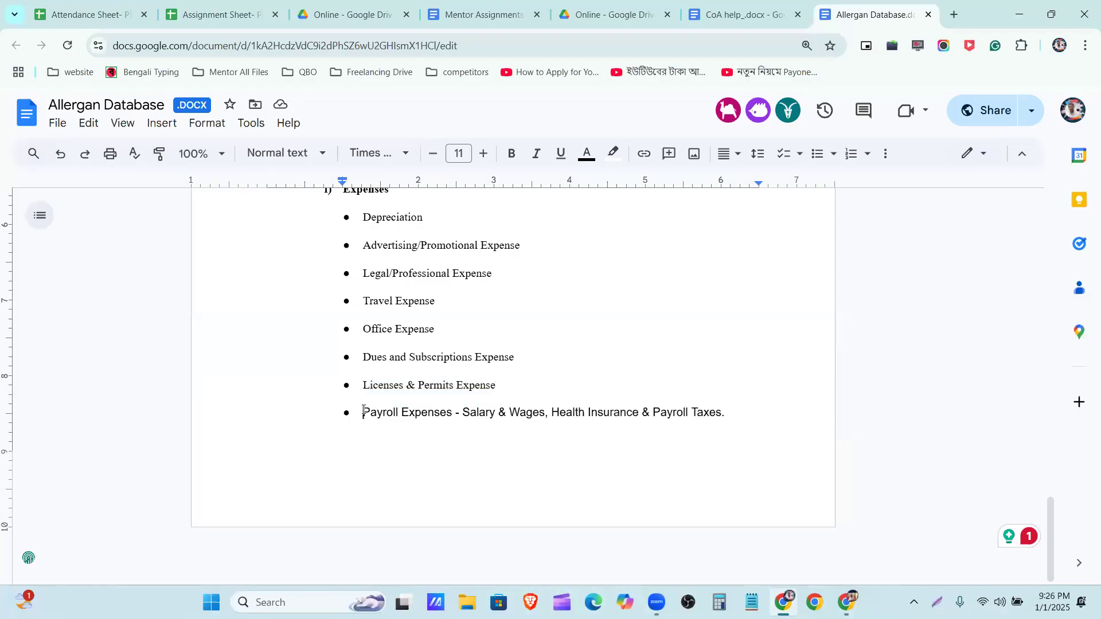
{"action": "left_click_drag", "start_coordinate": [368, 410], "coordinate": [412, 412]}
{"action": "left_click_drag", "start_coordinate": [446, 417], "coordinate": [452, 420]}
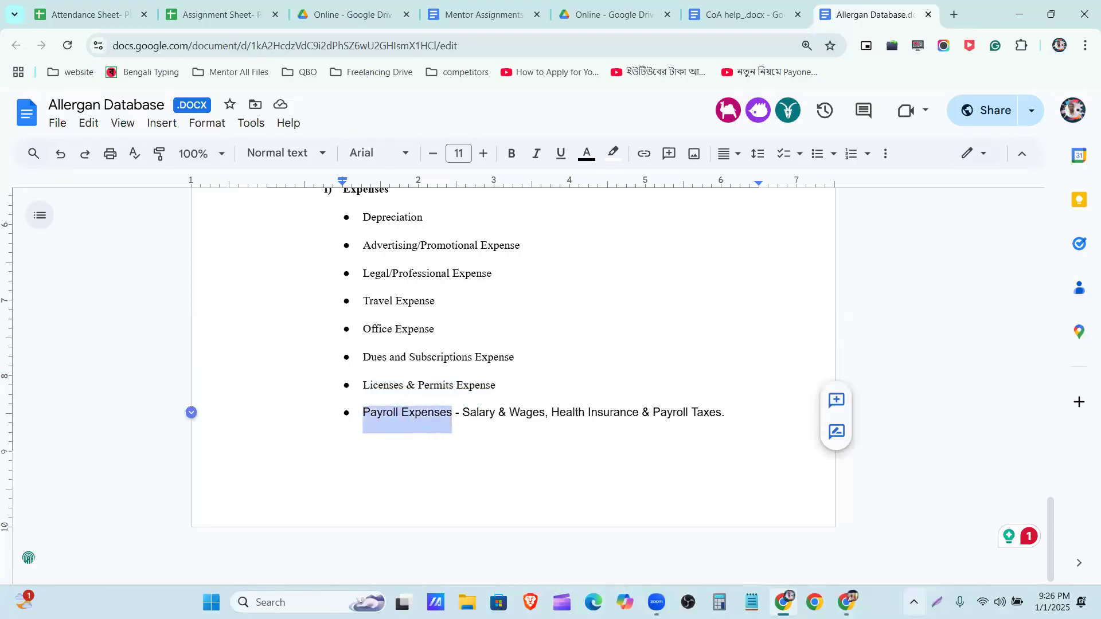
Search the QuickBooks chart of accounts for "Payroll Expenses"
{"action": "key", "text": "alt+Tab"}
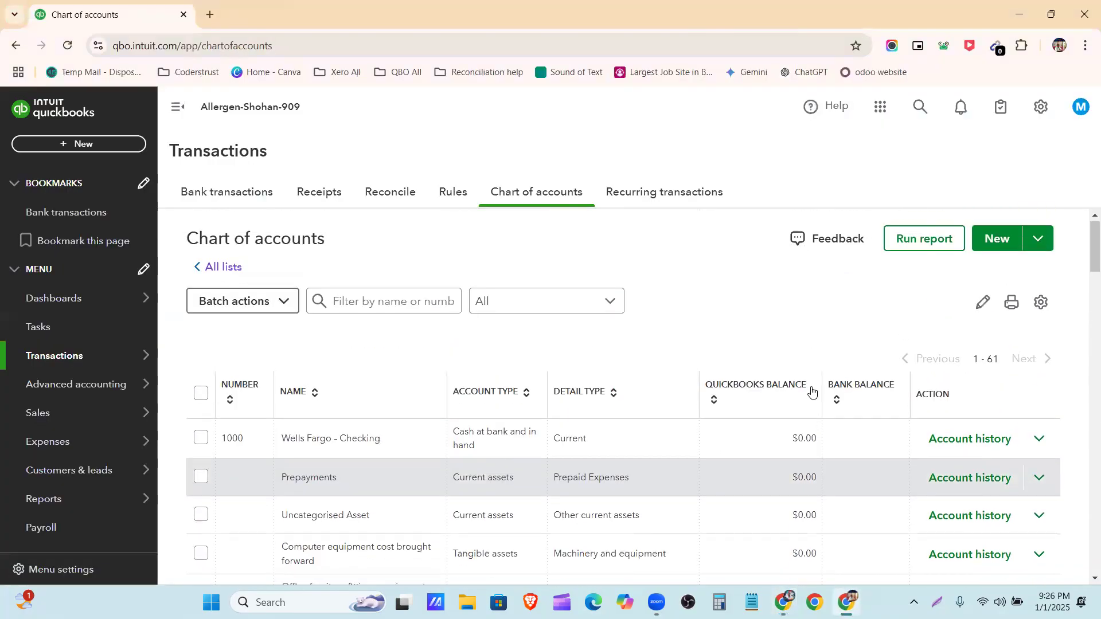
{"action": "left_click", "coordinate": [421, 302]}
{"action": "type", "text": "Payroll Expenses"}
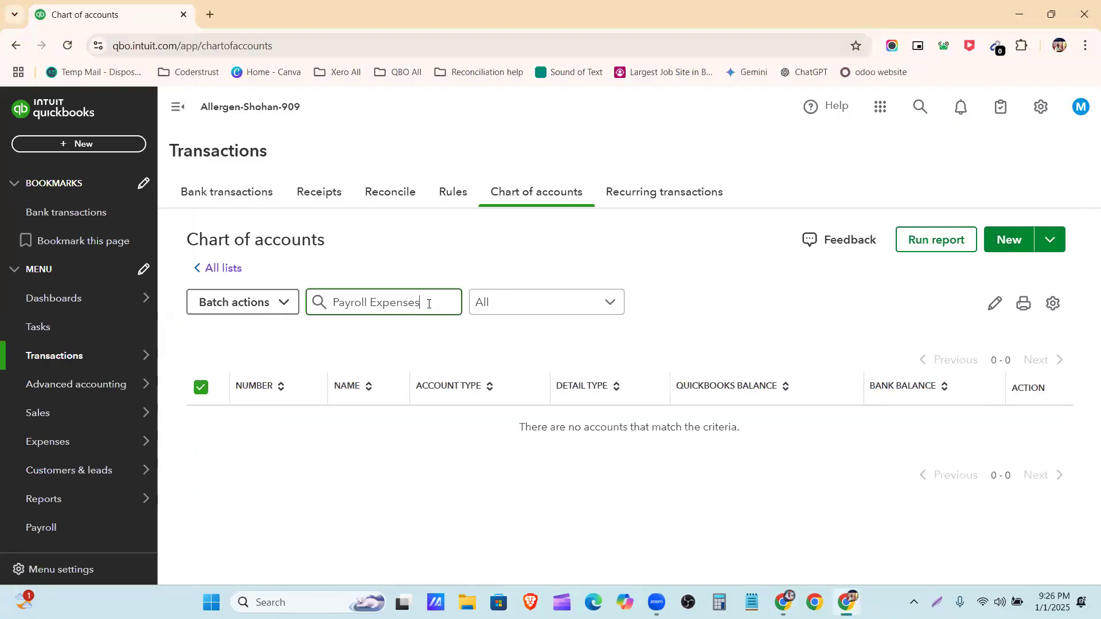
Clear the account search and start a new account named "Payroll Expenses" with account number 8001
{"action": "key", "text": "ctrl+shift+Left"}
{"action": "key", "text": "ctrl+shift+Left"}
{"action": "key", "text": "ctrl+c"}
{"action": "key", "text": "BackSpace"}
{"action": "left_click", "coordinate": [994, 248]}
{"action": "left_click", "coordinate": [811, 175]}
{"action": "key", "text": "ctrl+v"}
{"action": "left_click", "coordinate": [1010, 172]}
{"action": "type", "text": "8001"}
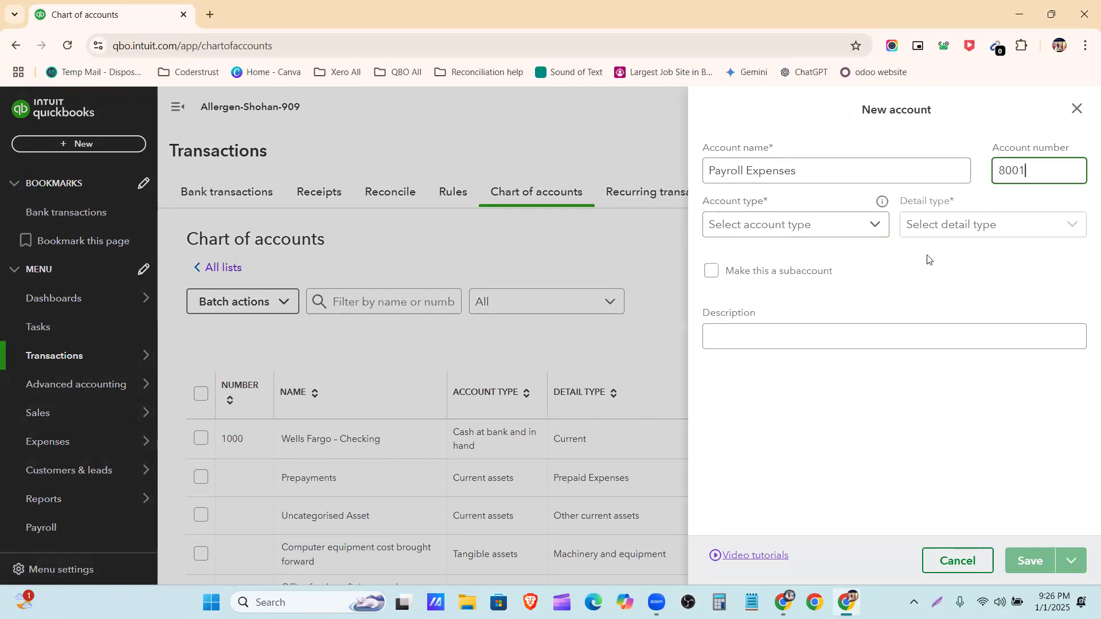
Set the new account's type to Expenses and its detail type to Payroll Expenses
{"action": "left_click", "coordinate": [870, 232]}
{"action": "scroll", "coordinate": [779, 398], "scroll_direction": "down", "scroll_amount": 3}
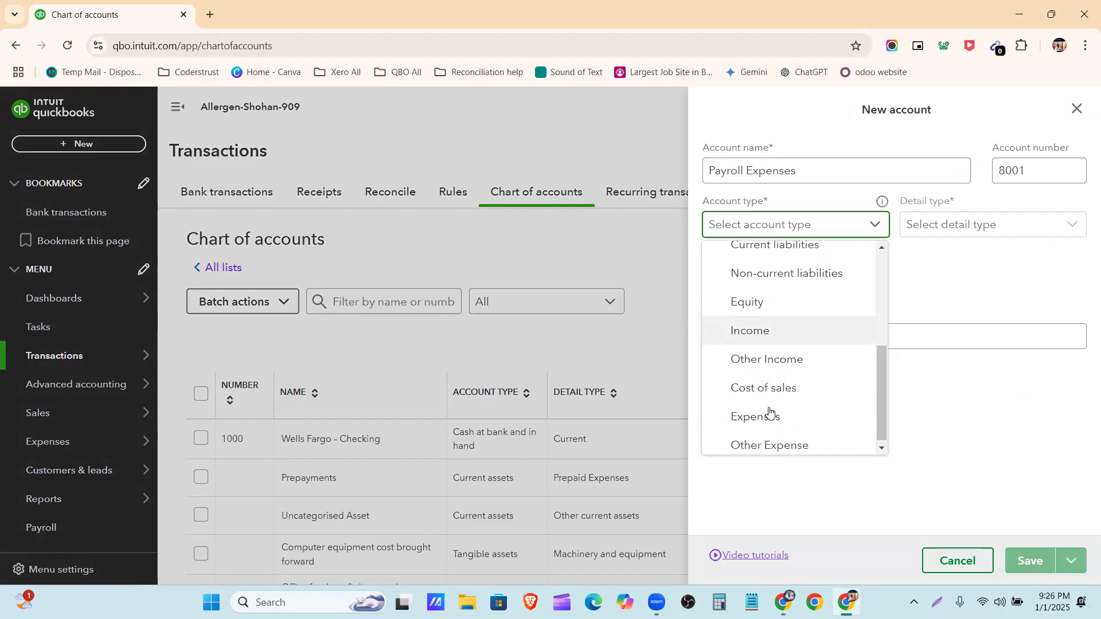
{"action": "left_click", "coordinate": [773, 416]}
{"action": "left_click", "coordinate": [952, 228]}
{"action": "scroll", "coordinate": [914, 326], "scroll_direction": "down", "scroll_amount": 2}
{"action": "scroll", "coordinate": [918, 330], "scroll_direction": "down", "scroll_amount": 6}
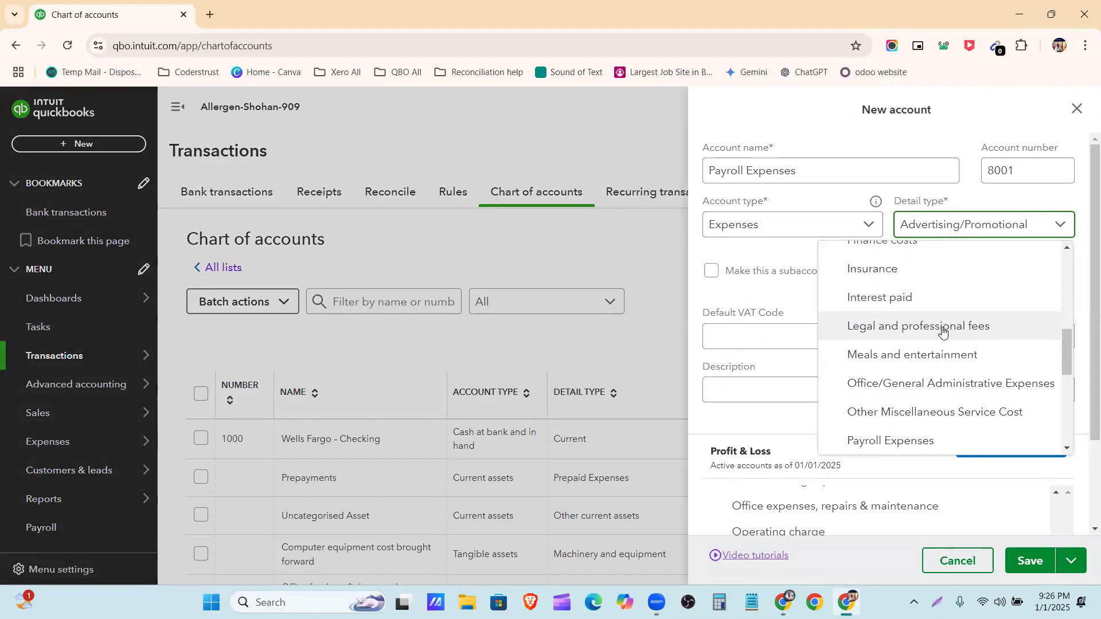
{"action": "left_click", "coordinate": [925, 313]}
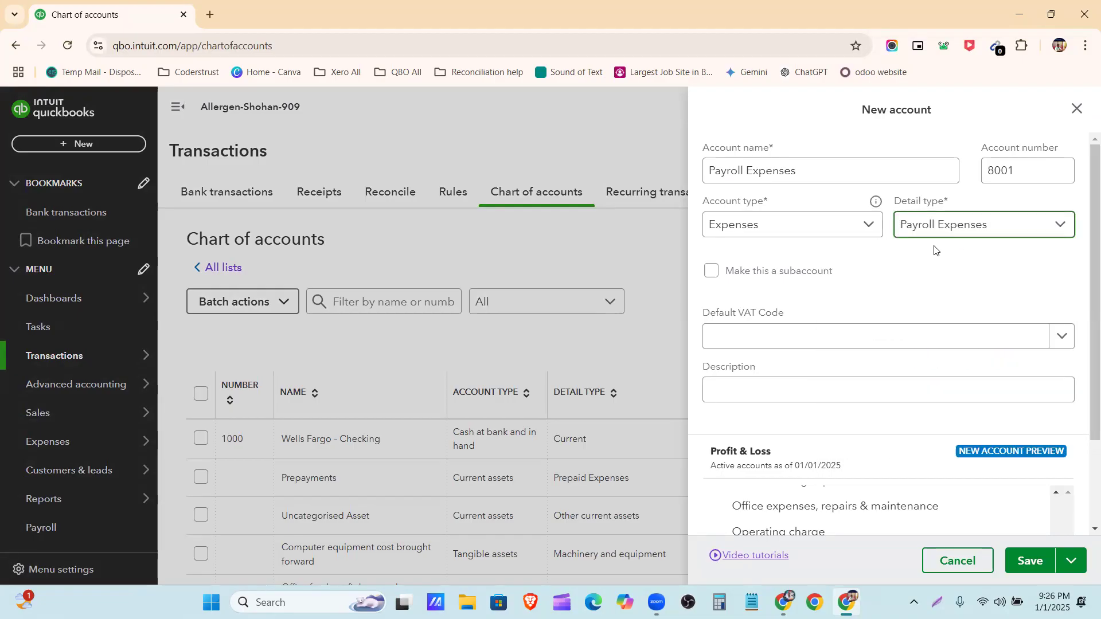
Check the Profit & Loss preview, save the Payroll Expenses account, and locate it in the chart of accounts
{"action": "scroll", "coordinate": [849, 384], "scroll_direction": "down", "scroll_amount": 2}
{"action": "scroll", "coordinate": [871, 322], "scroll_direction": "up", "scroll_amount": 2}
{"action": "left_click", "coordinate": [1027, 570]}
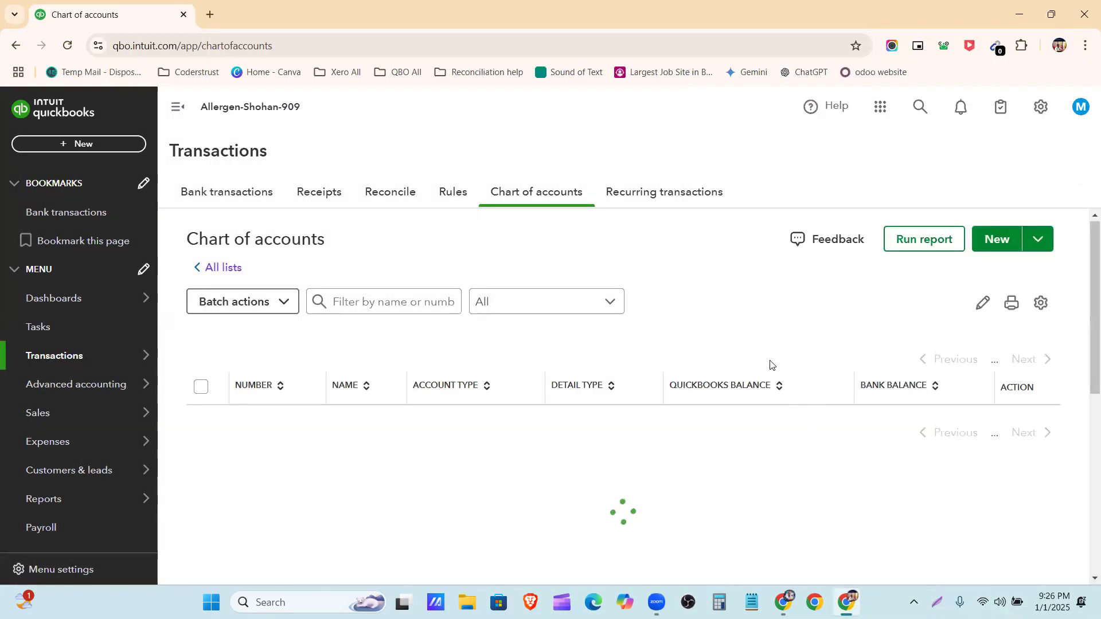
{"action": "scroll", "coordinate": [689, 413], "scroll_direction": "down", "scroll_amount": 15}
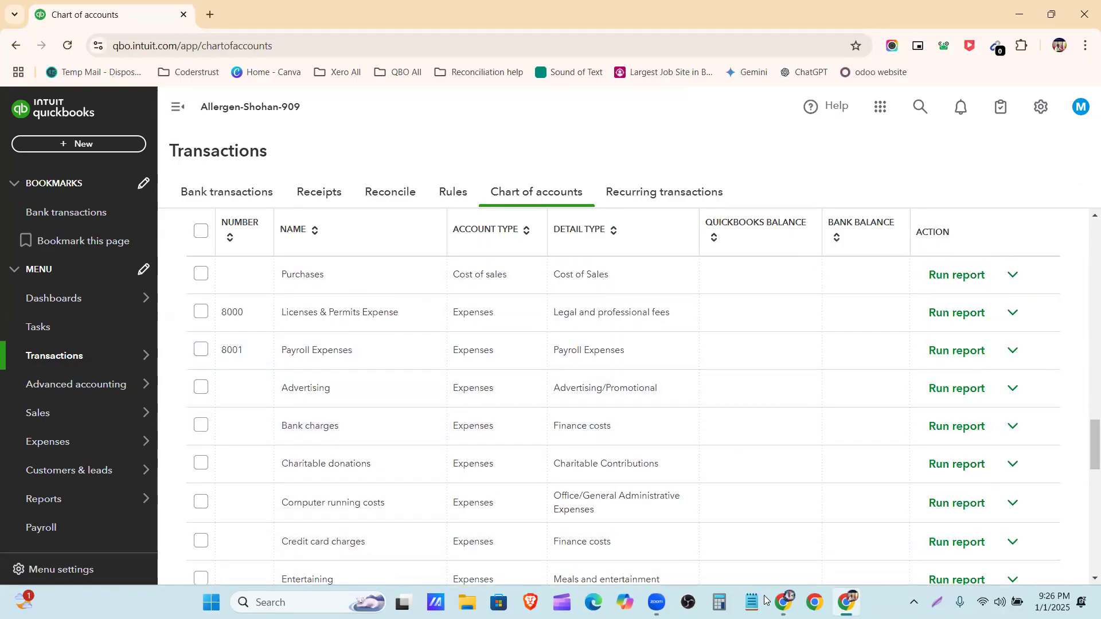
Switch to the Allergan Database document, copy "Health Insurance" from the Payroll Expenses line, and return to QuickBooks
{"action": "left_click", "coordinate": [784, 603]}
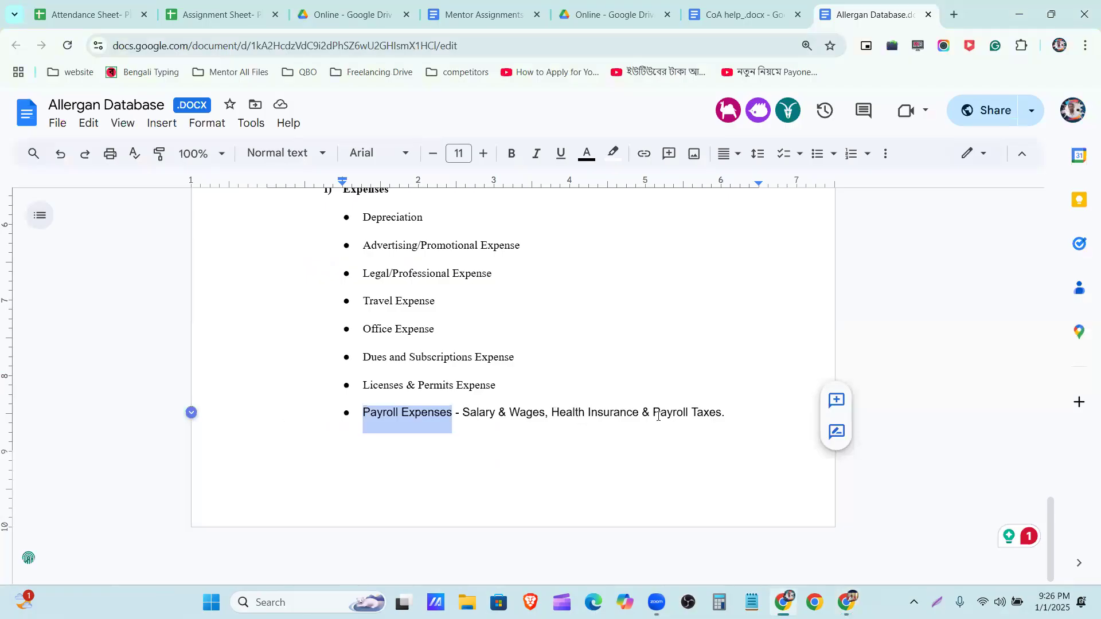
{"action": "left_click_drag", "start_coordinate": [654, 412], "coordinate": [660, 412]}
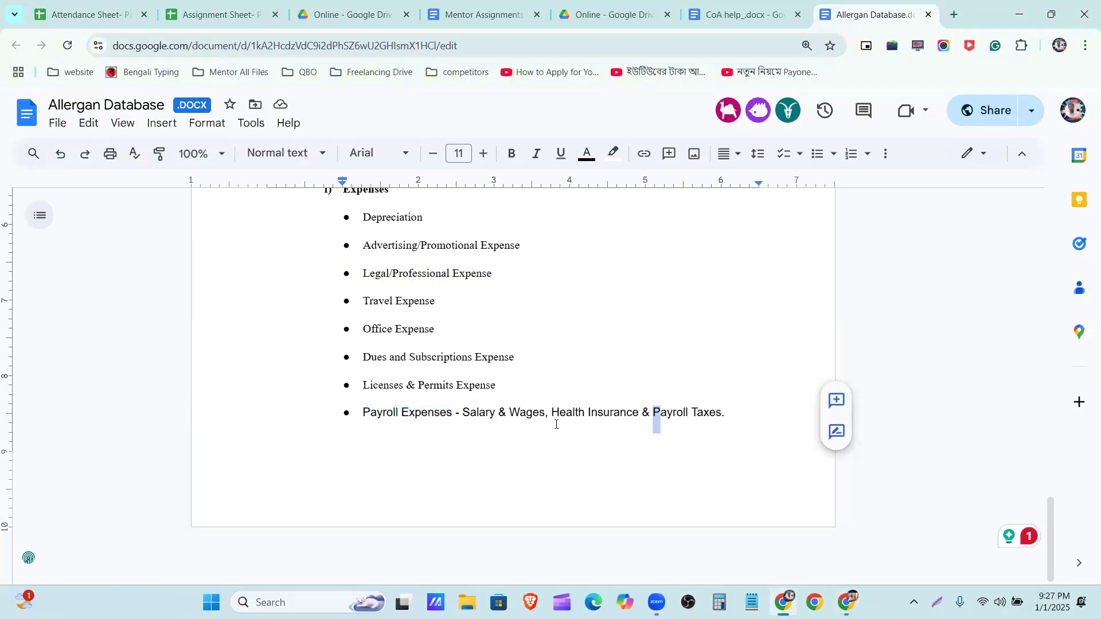
{"action": "left_click_drag", "start_coordinate": [550, 412], "coordinate": [640, 413]}
{"action": "key", "text": "alt+Tab"}
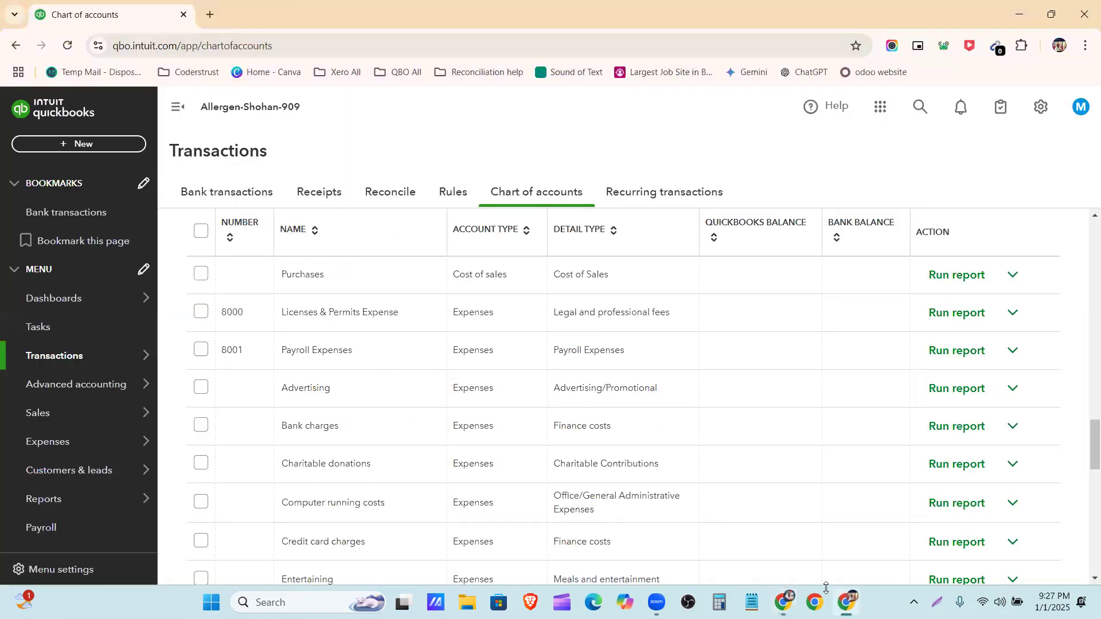
Start a new account named "Health Insurance" with account number 8002
{"action": "scroll", "coordinate": [706, 360], "scroll_direction": "up", "scroll_amount": 15}
{"action": "scroll", "coordinate": [708, 365], "scroll_direction": "up", "scroll_amount": 10}
{"action": "left_click", "coordinate": [994, 240]}
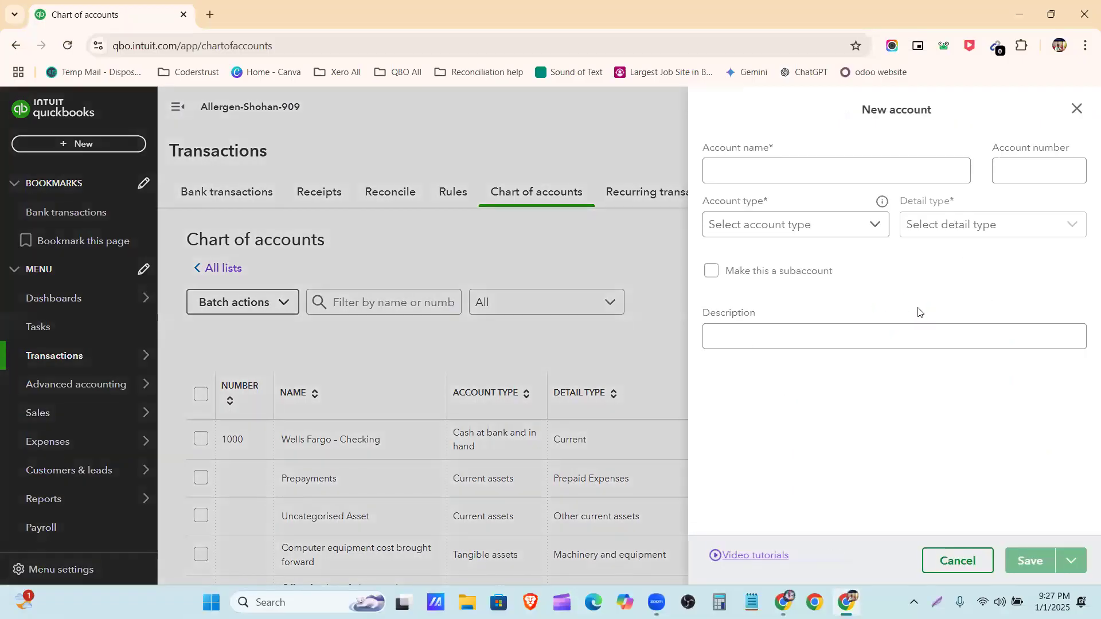
{"action": "left_click", "coordinate": [819, 172]}
{"action": "type", "text": "Health Insurance"}
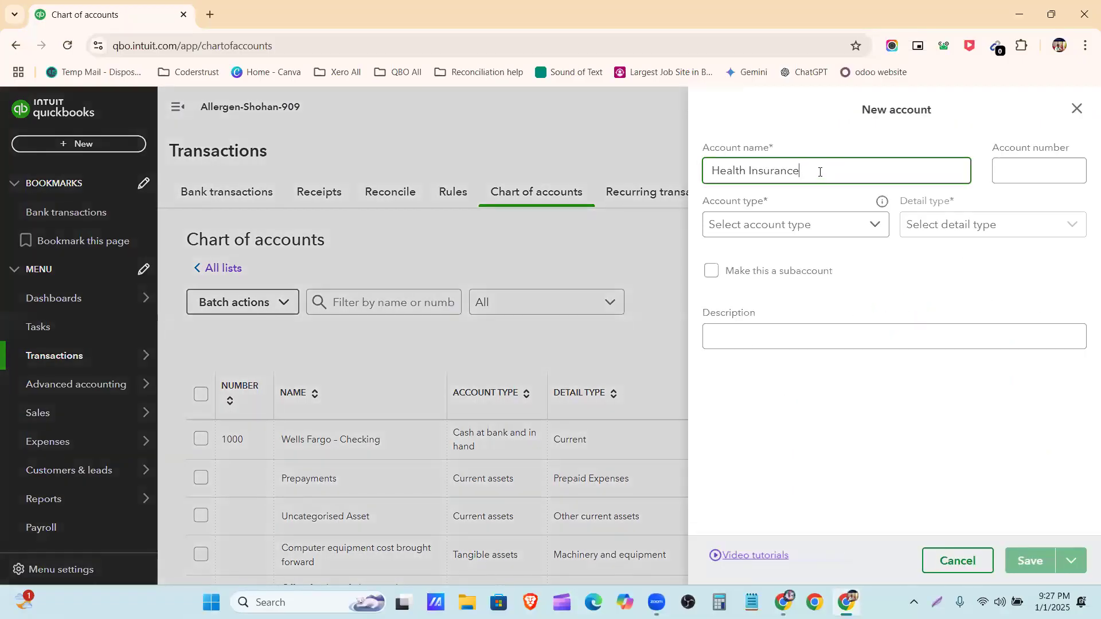
{"action": "left_click", "coordinate": [998, 181]}
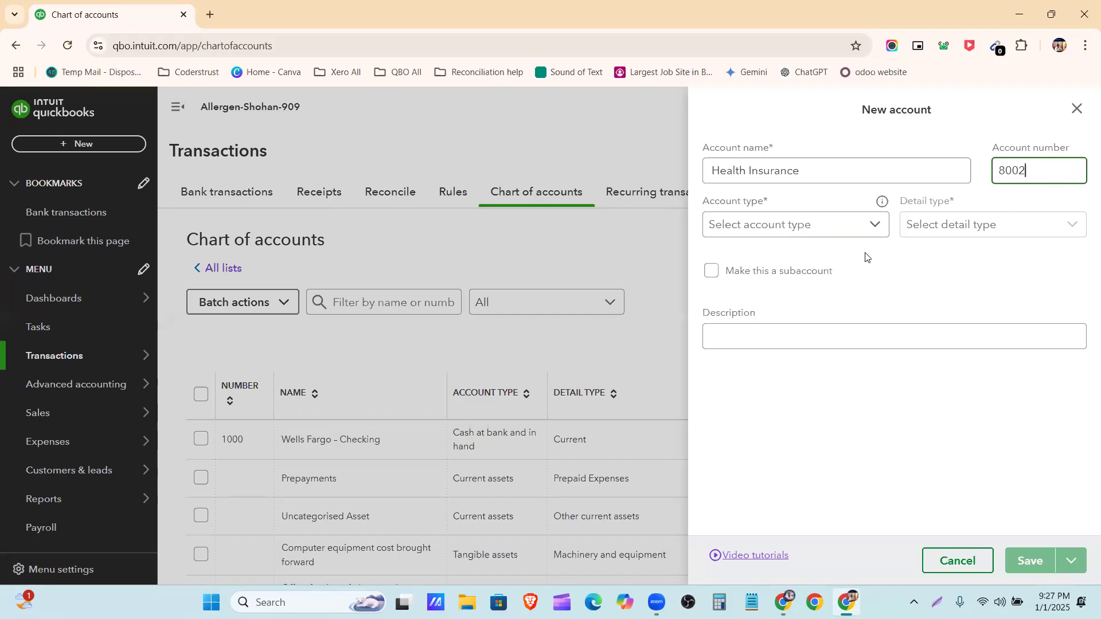
Set the Health Insurance account's type to Expenses and its detail type to Insurance
{"action": "left_click", "coordinate": [786, 226]}
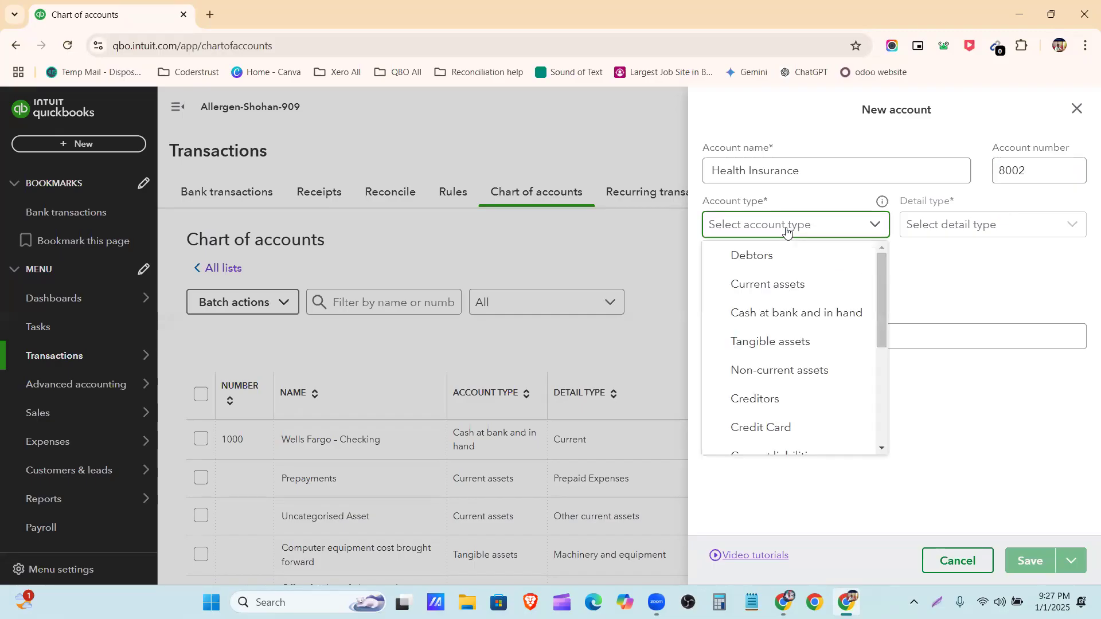
{"action": "scroll", "coordinate": [796, 290], "scroll_direction": "down", "scroll_amount": 4}
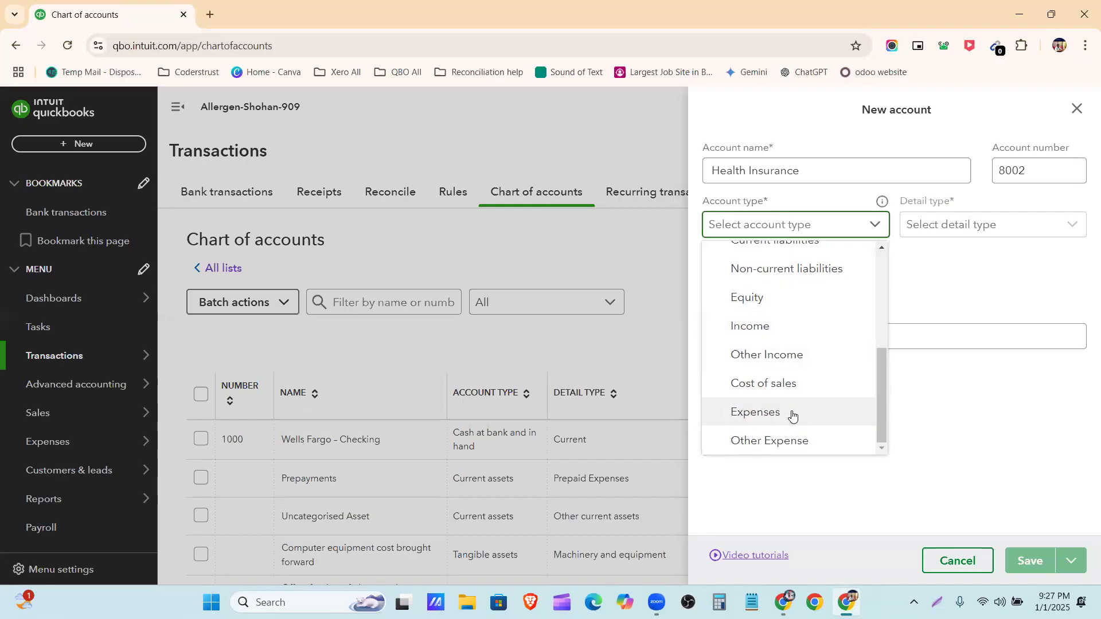
{"action": "left_click", "coordinate": [792, 414]}
{"action": "left_click", "coordinate": [1003, 228]}
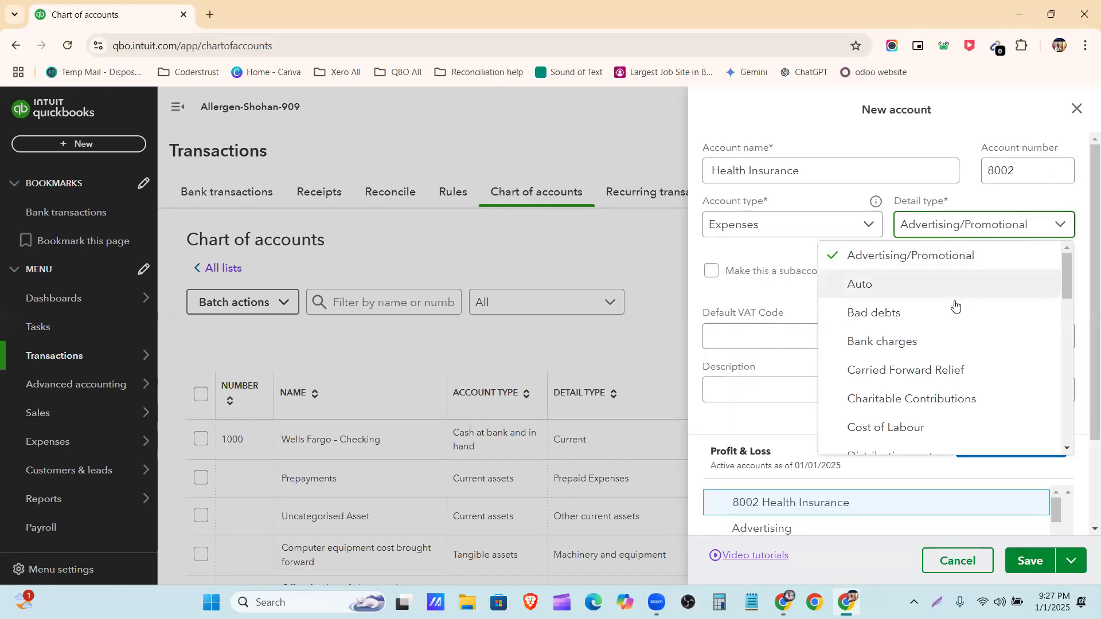
{"action": "scroll", "coordinate": [956, 307], "scroll_direction": "down", "scroll_amount": 5}
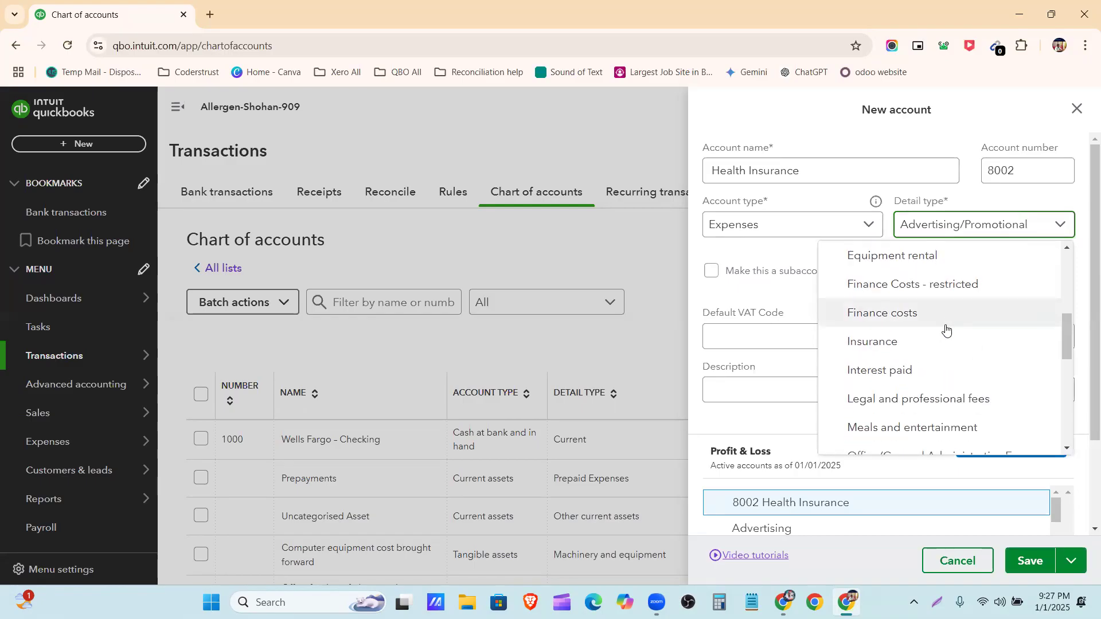
{"action": "left_click", "coordinate": [941, 340]}
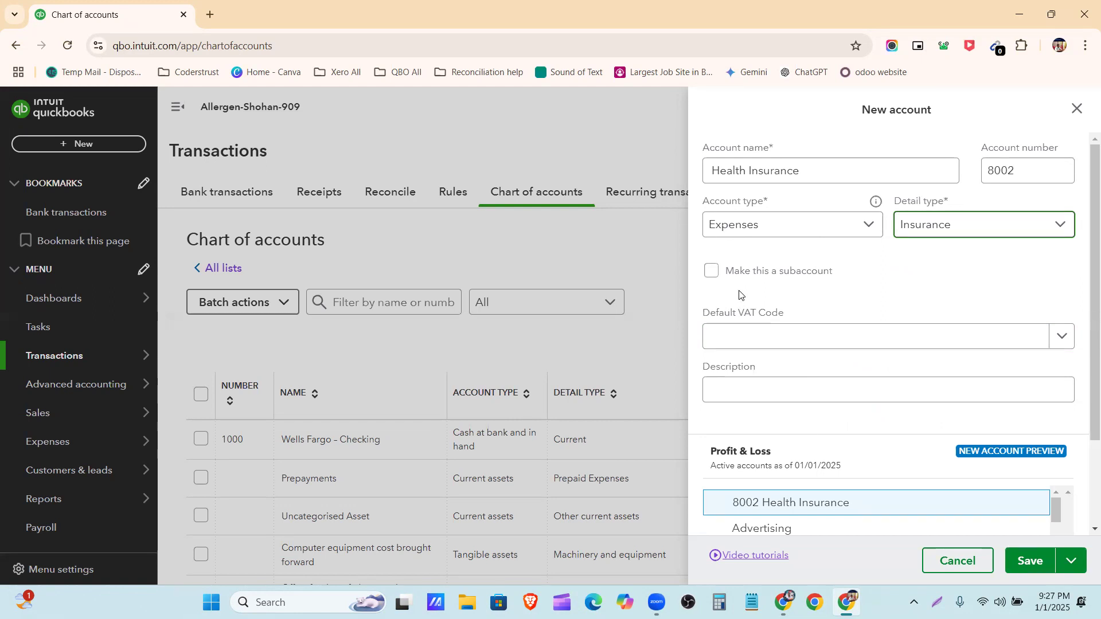
Make Health Insurance a subaccount of the parent account 8001 Payroll Expenses
{"action": "left_click", "coordinate": [712, 273]}
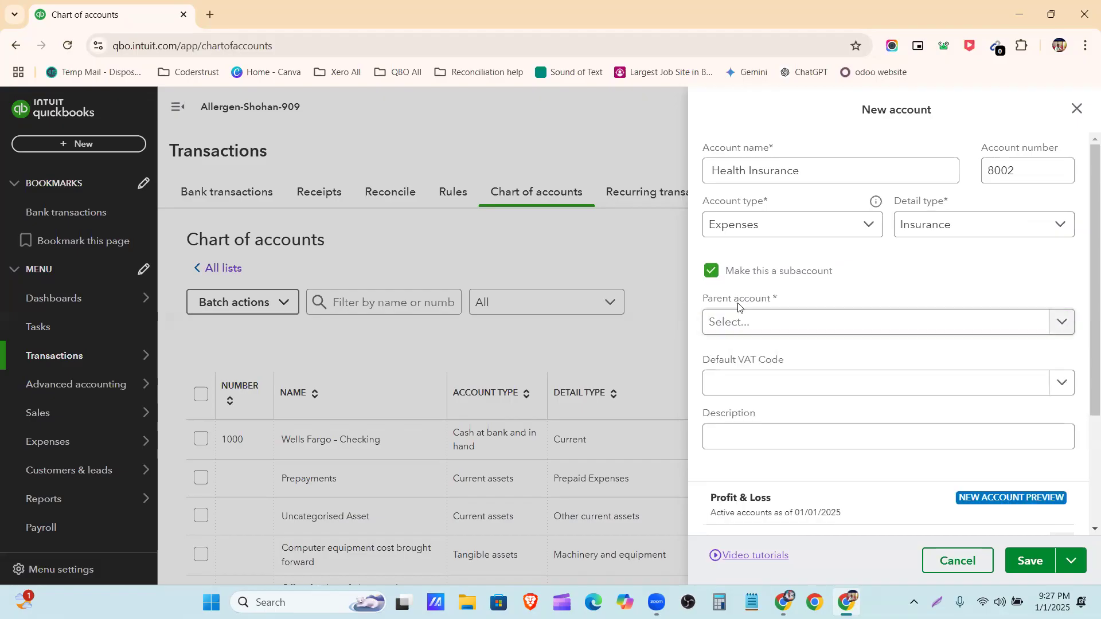
{"action": "left_click", "coordinate": [751, 323]}
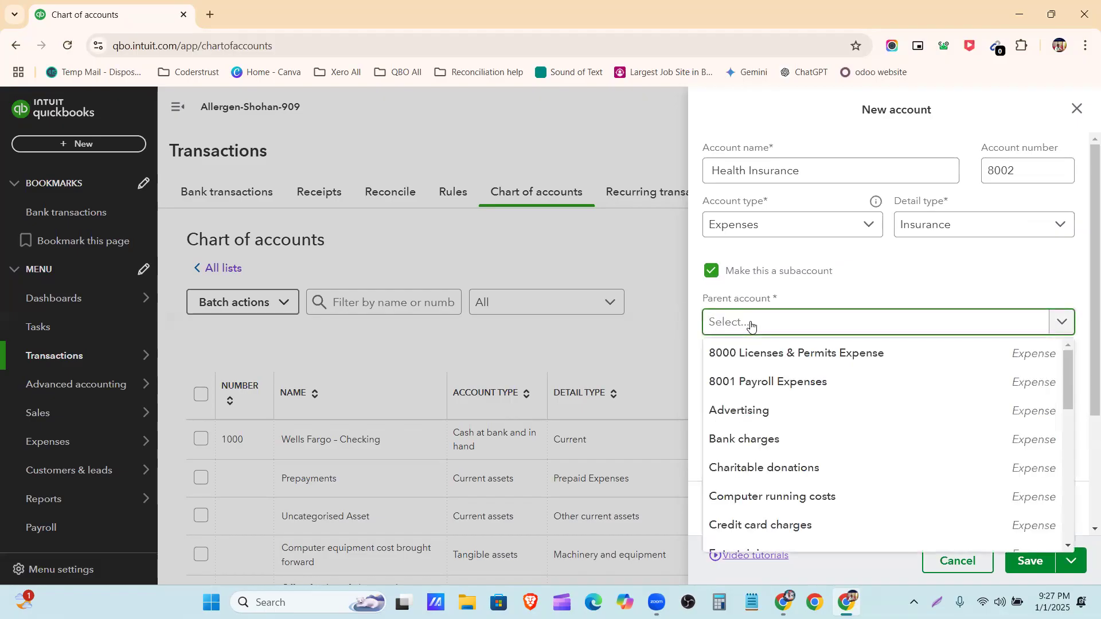
{"action": "type", "text": "8001"}
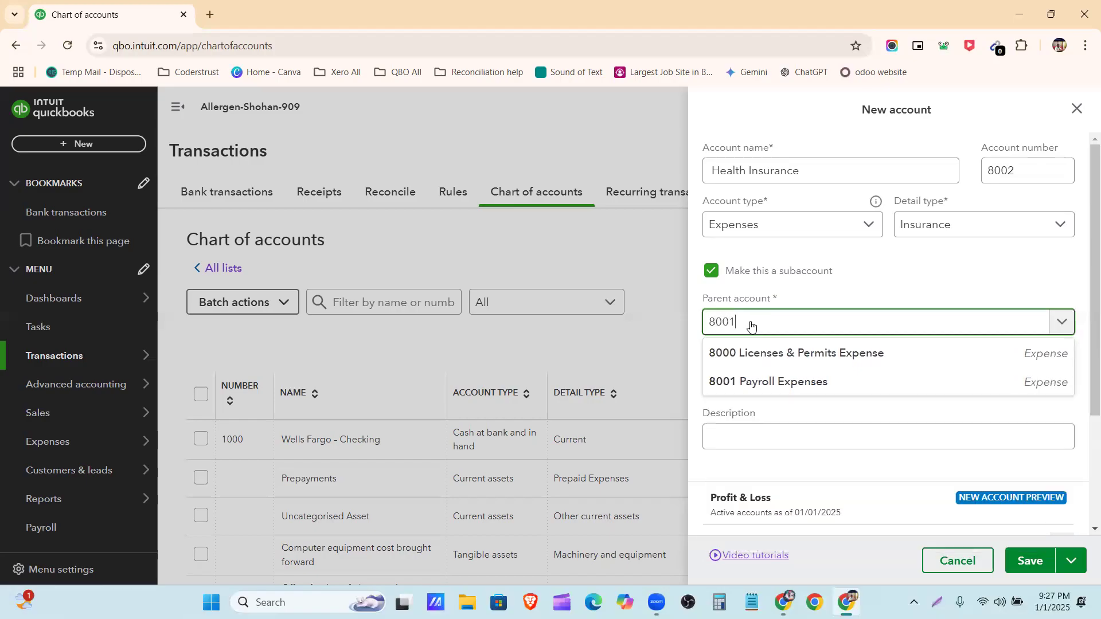
{"action": "left_click", "coordinate": [769, 354]}
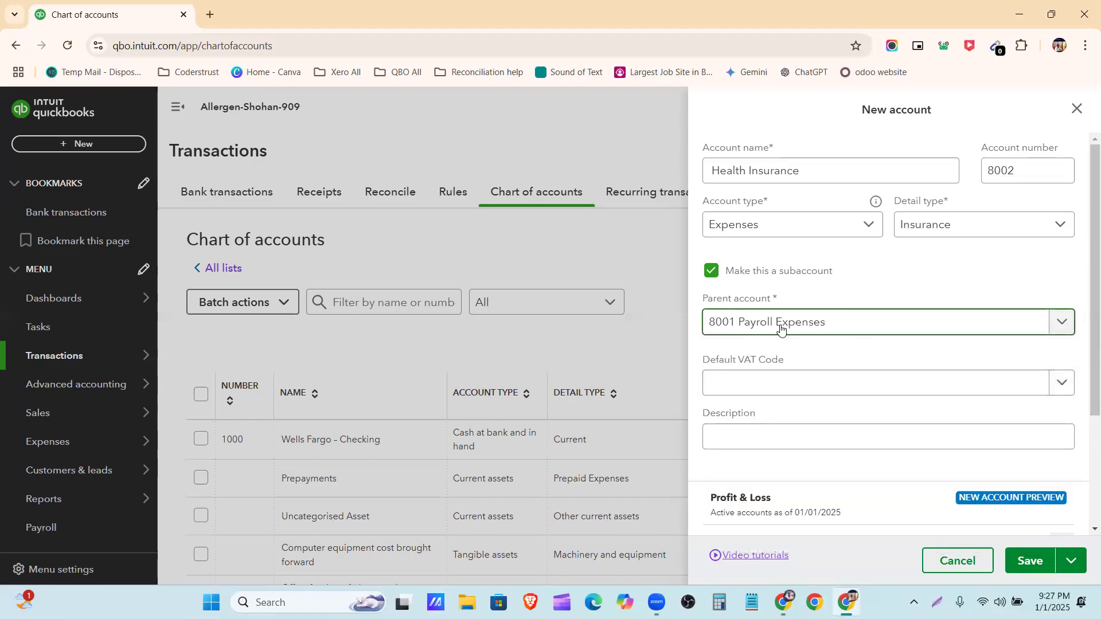
Save the Health Insurance subaccount without a description and locate it in the chart of accounts
{"action": "scroll", "coordinate": [772, 377], "scroll_direction": "down", "scroll_amount": 3}
{"action": "left_click", "coordinate": [769, 277]}
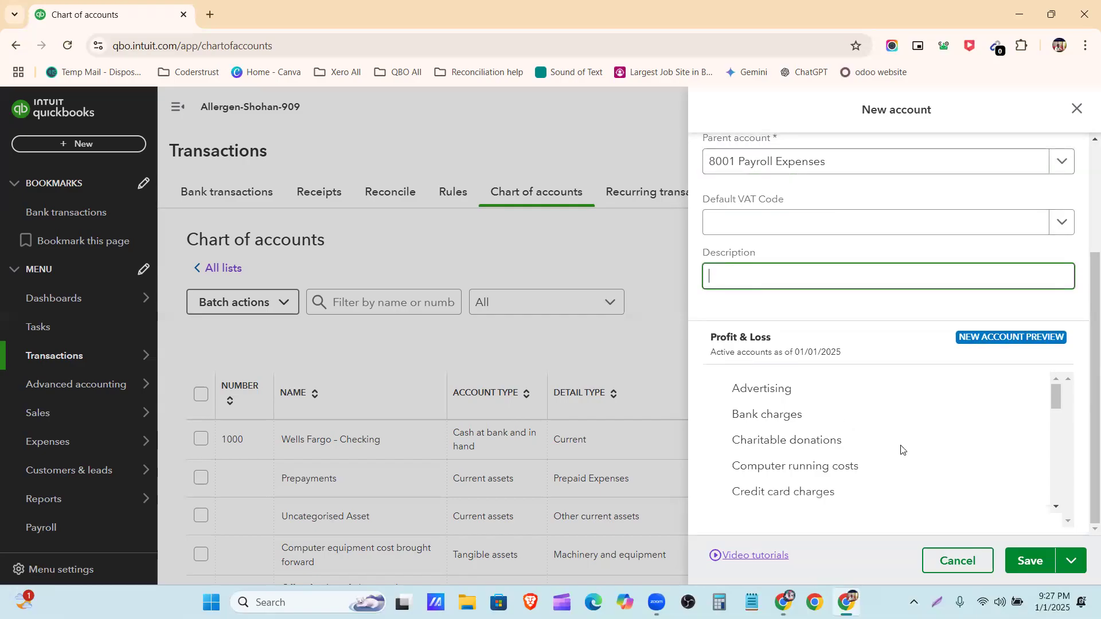
{"action": "scroll", "coordinate": [901, 450], "scroll_direction": "down", "scroll_amount": 5}
{"action": "left_click", "coordinate": [1028, 561]}
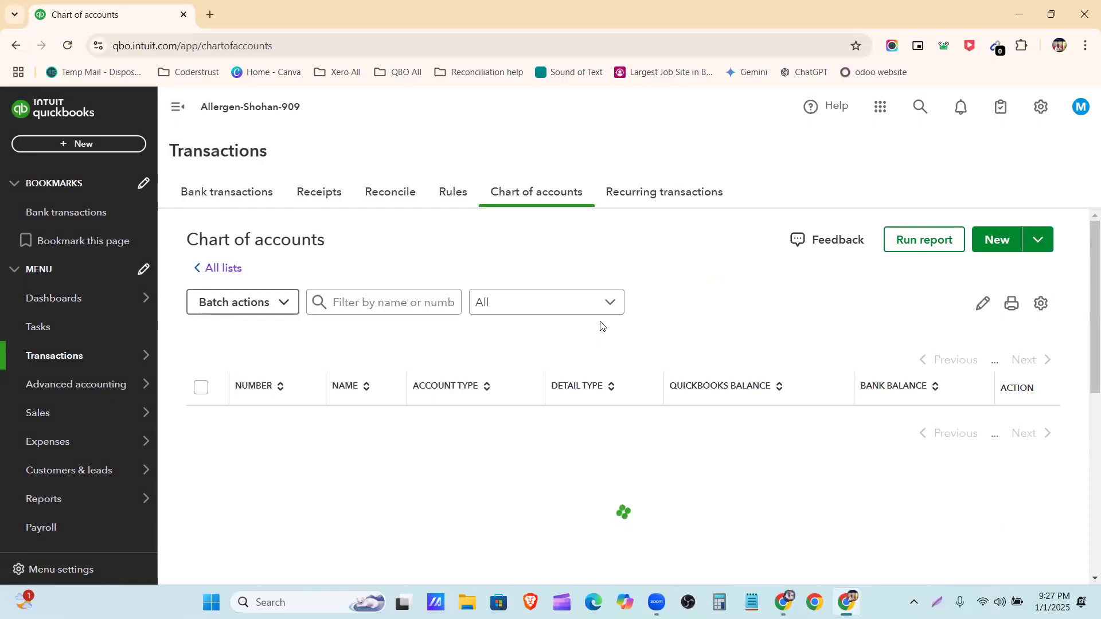
{"action": "scroll", "coordinate": [532, 323], "scroll_direction": "down", "scroll_amount": 5}
{"action": "scroll", "coordinate": [532, 323], "scroll_direction": "down", "scroll_amount": 20}
{"action": "scroll", "coordinate": [635, 324], "scroll_direction": "down", "scroll_amount": 3}
{"action": "scroll", "coordinate": [777, 420], "scroll_direction": "up", "scroll_amount": 2}
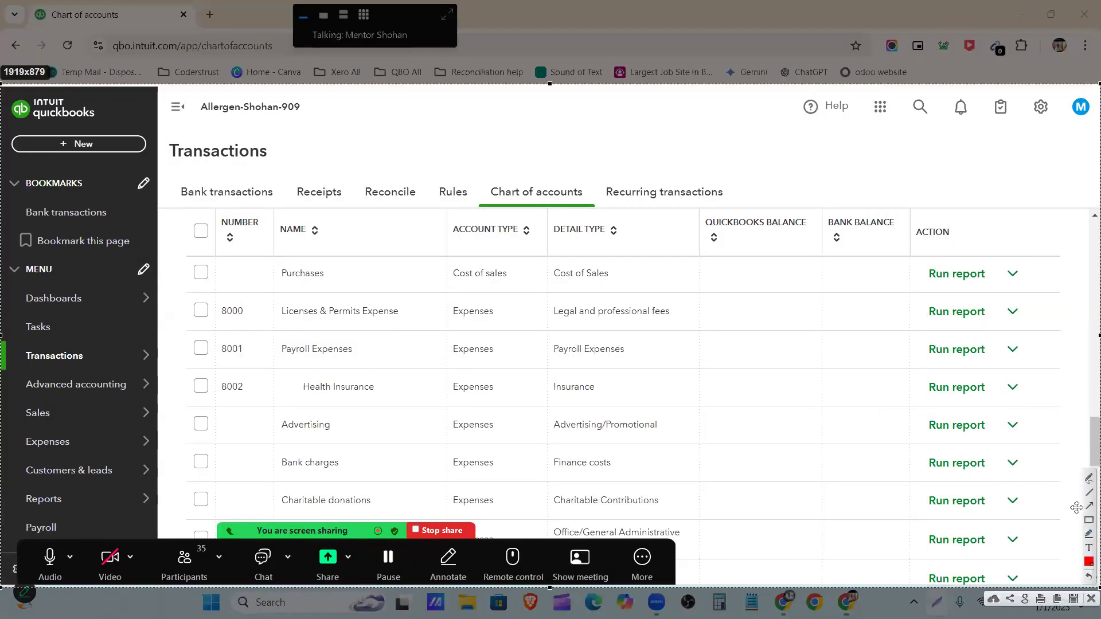
Outline the Payroll Expenses and Health Insurance rows and their account names with red rectangles on the screen capture
{"action": "left_click", "coordinate": [1090, 520]}
{"action": "mouse_move", "coordinate": [205, 334]}
{"action": "left_mouse_down"}
{"action": "mouse_move", "coordinate": [524, 370]}
{"action": "mouse_move", "coordinate": [1018, 368]}
{"action": "left_mouse_up"}
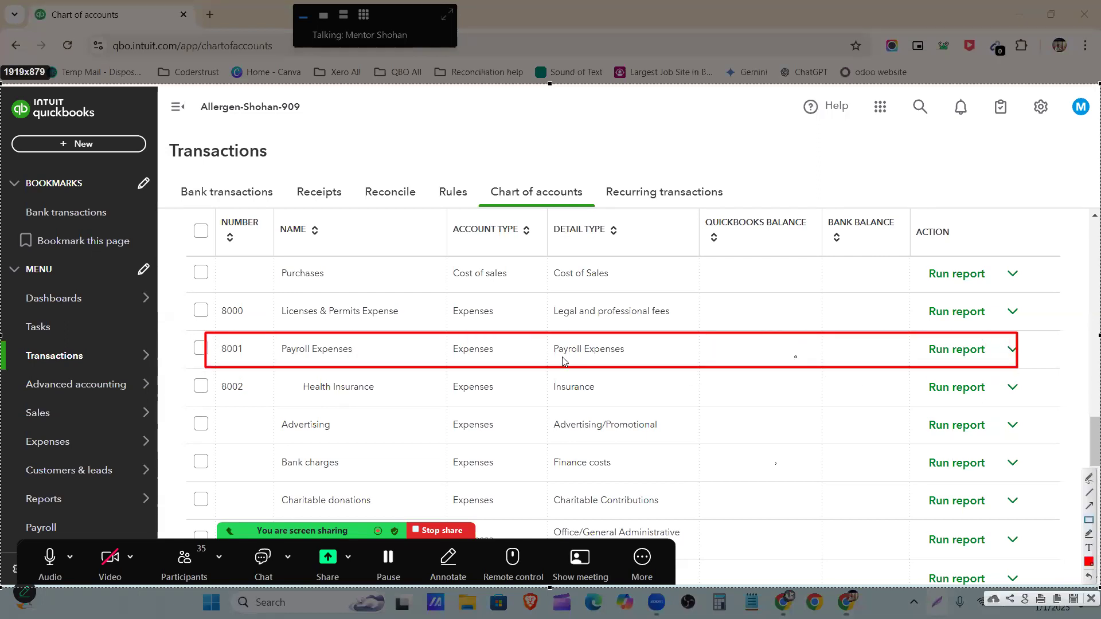
{"action": "mouse_move", "coordinate": [271, 339]}
{"action": "left_mouse_down"}
{"action": "mouse_move", "coordinate": [446, 370]}
{"action": "mouse_move", "coordinate": [434, 363]}
{"action": "left_mouse_up"}
{"action": "mouse_move", "coordinate": [207, 371]}
{"action": "left_mouse_down"}
{"action": "mouse_move", "coordinate": [258, 393]}
{"action": "mouse_move", "coordinate": [746, 418]}
{"action": "mouse_move", "coordinate": [1047, 409]}
{"action": "left_mouse_up"}
{"action": "left_click_drag", "start_coordinate": [300, 377], "coordinate": [393, 398]}
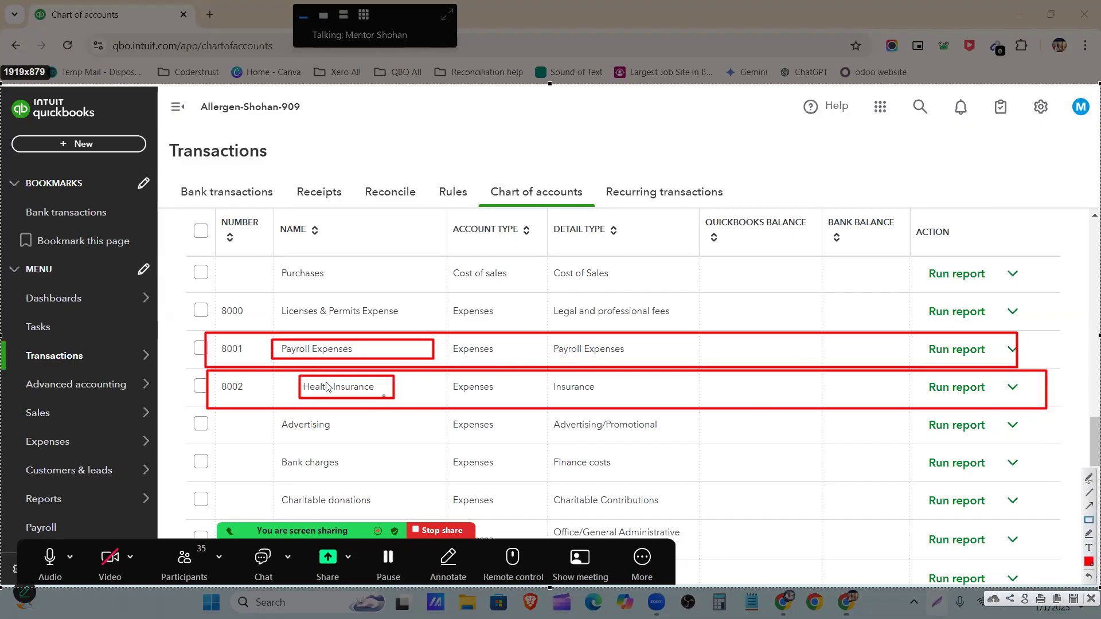
Mark the indent before Health Insurance with a red rectangle and an arrow, and close the screen capture
{"action": "left_click_drag", "start_coordinate": [272, 375], "coordinate": [292, 405]}
{"action": "left_click", "coordinate": [1089, 506]}
{"action": "left_click_drag", "start_coordinate": [182, 467], "coordinate": [281, 393]}
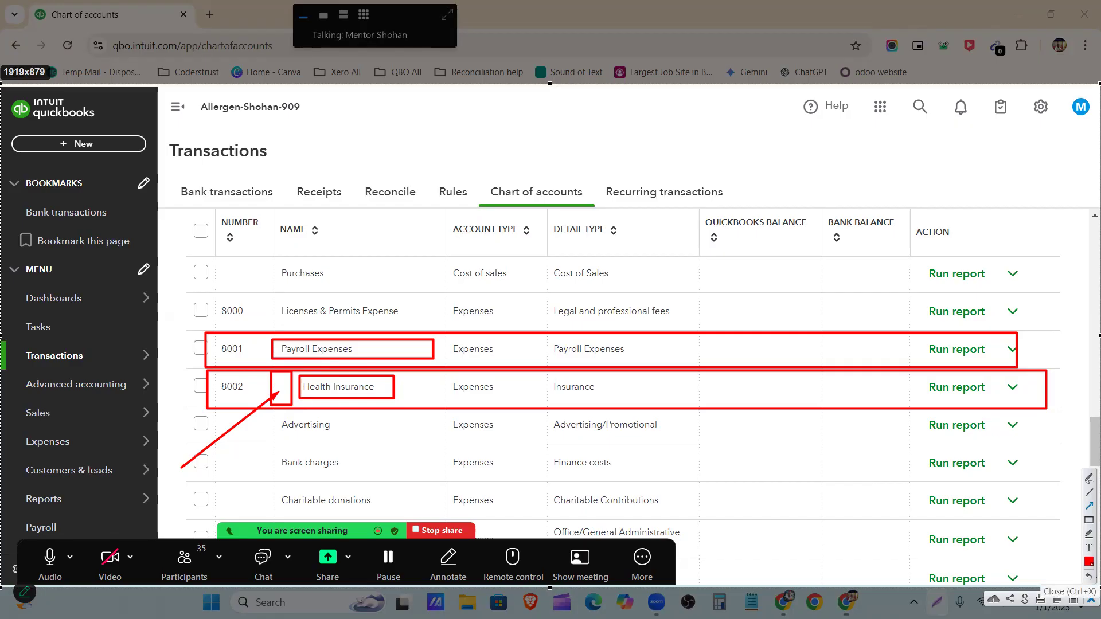
{"action": "left_click", "coordinate": [1090, 599]}
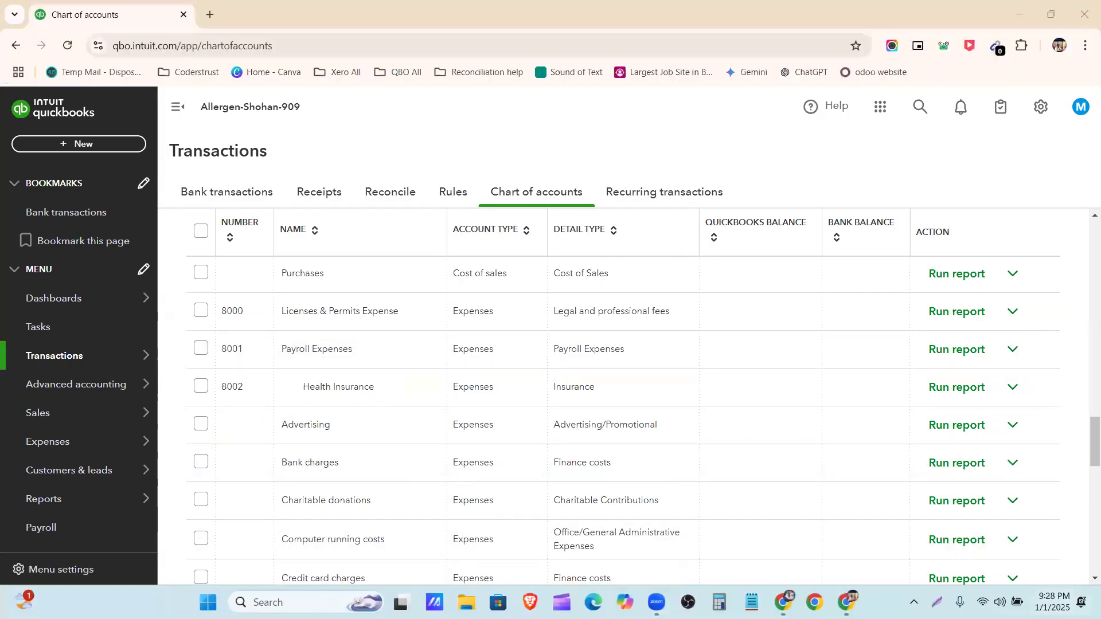
Switch to the Allergan Database document and review its lists of equity, fixed asset and expense accounts
{"action": "key", "text": "alt+Tab"}
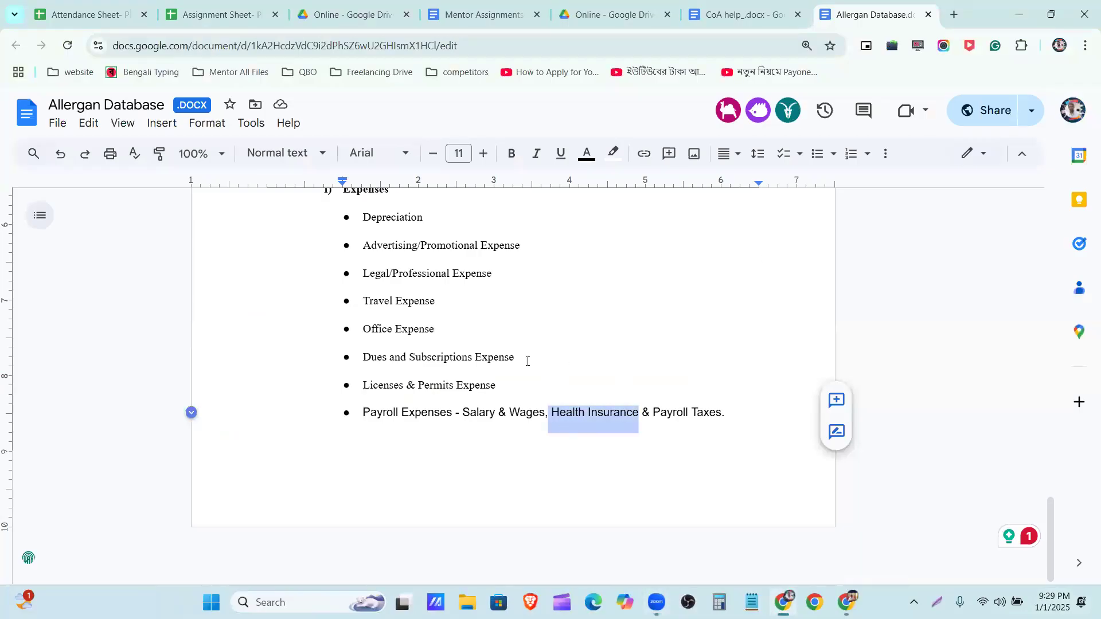
{"action": "scroll", "coordinate": [528, 361], "scroll_direction": "up", "scroll_amount": 20}
{"action": "scroll", "coordinate": [519, 357], "scroll_direction": "down", "scroll_amount": 20}
{"action": "scroll", "coordinate": [716, 405], "scroll_direction": "up", "scroll_amount": 3}
{"action": "left_click", "coordinate": [602, 416]}
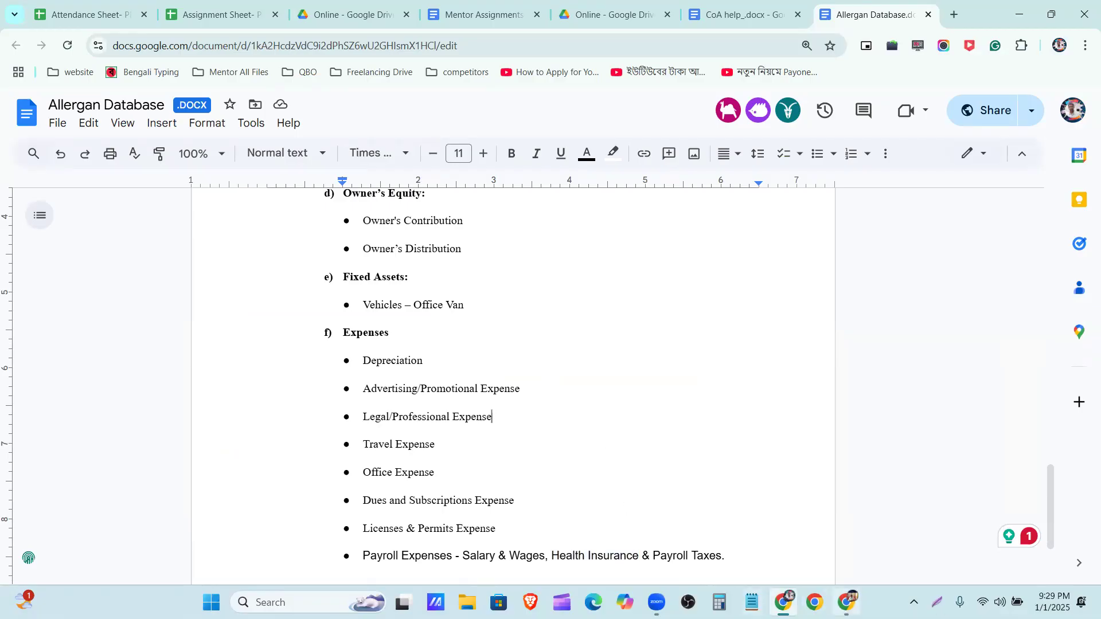
Return to the QuickBooks chart of accounts and open the Import accounts page
{"action": "left_click", "coordinate": [847, 602]}
{"action": "scroll", "coordinate": [625, 458], "scroll_direction": "up", "scroll_amount": 5}
{"action": "scroll", "coordinate": [625, 458], "scroll_direction": "up", "scroll_amount": 15}
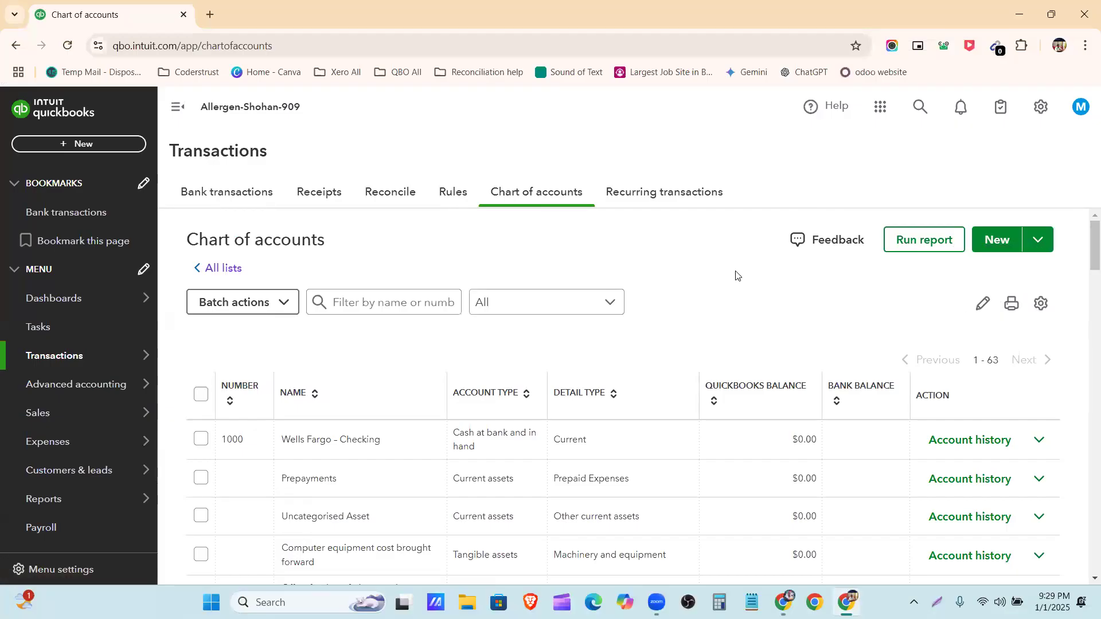
{"action": "left_click", "coordinate": [1046, 249]}
{"action": "left_click", "coordinate": [1020, 269]}
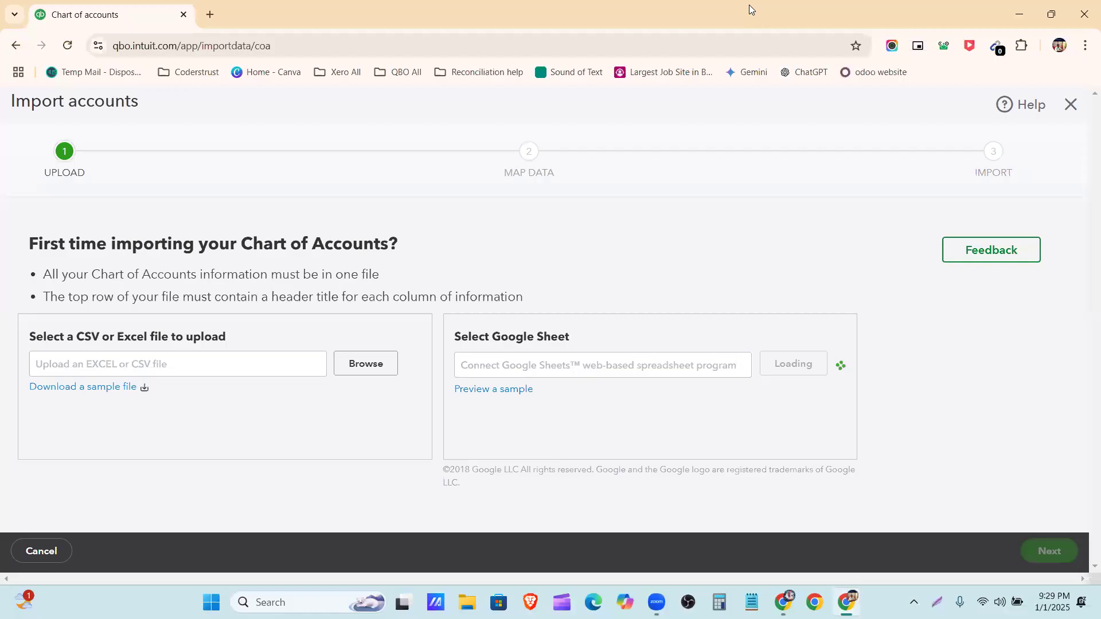
Capture the Import accounts page and outline the CSV or Excel upload area and the Google Sheet area with red rectangles
{"action": "left_click", "coordinate": [937, 601]}
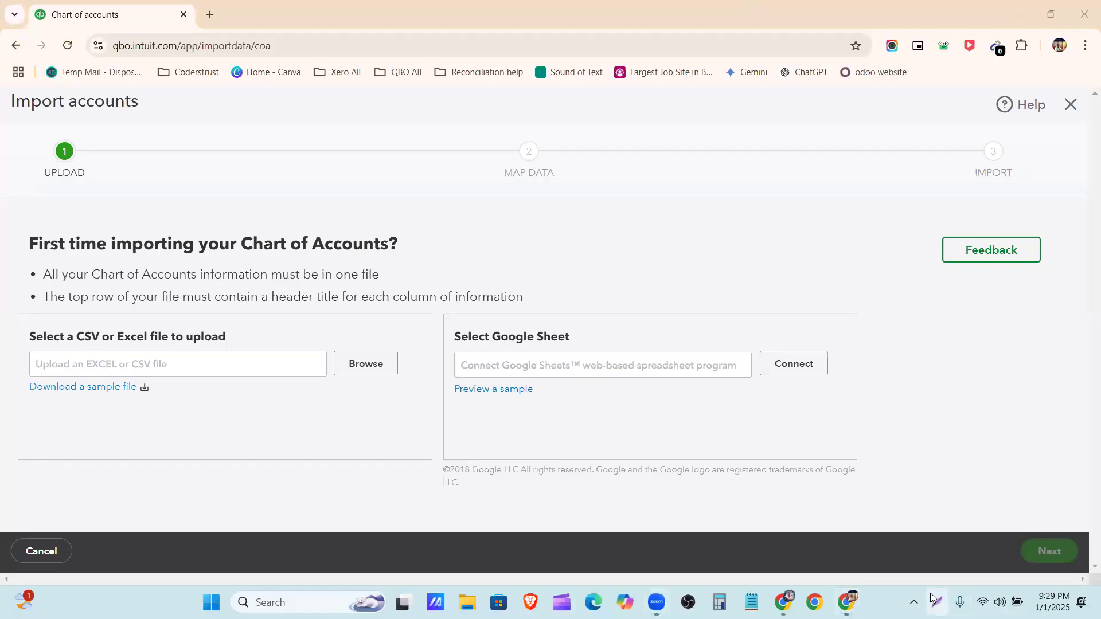
{"action": "left_click_drag", "start_coordinate": [9, 83], "coordinate": [1099, 618]}
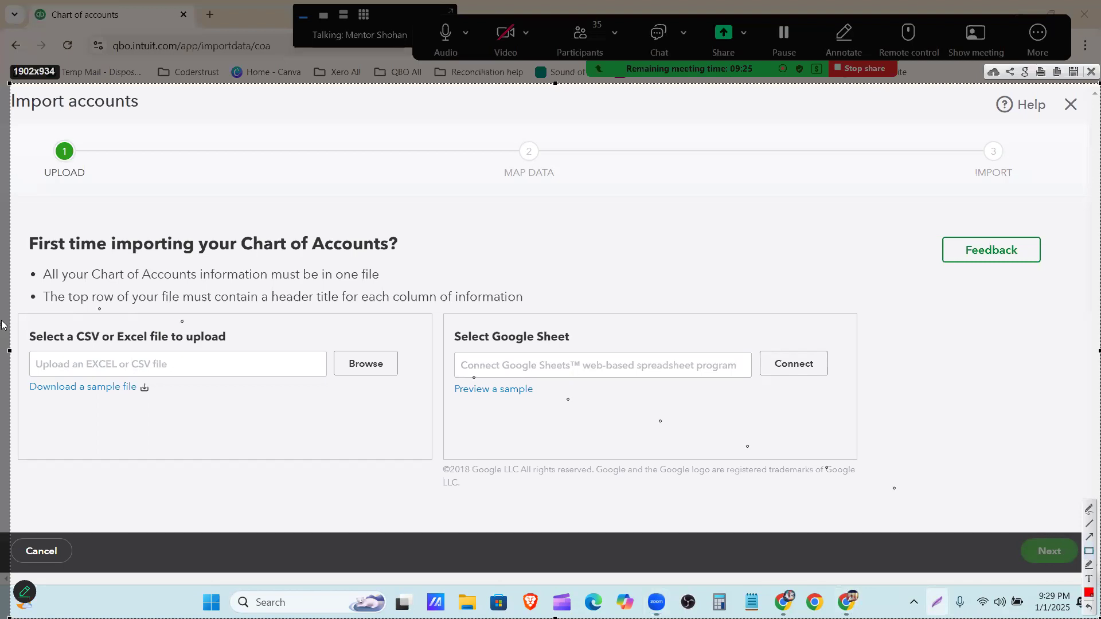
{"action": "mouse_move", "coordinate": [13, 306]}
{"action": "left_mouse_down"}
{"action": "mouse_move", "coordinate": [321, 462]}
{"action": "mouse_move", "coordinate": [432, 482]}
{"action": "left_mouse_up"}
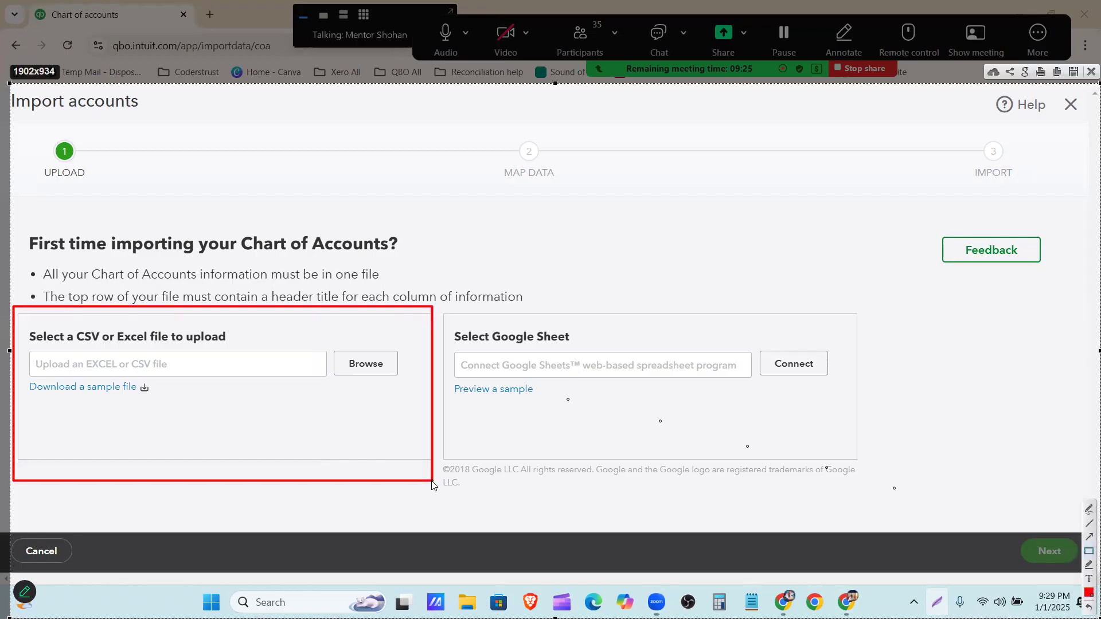
{"action": "left_click_drag", "start_coordinate": [440, 307], "coordinate": [469, 334]}
{"action": "mouse_move", "coordinate": [693, 422]}
{"action": "left_mouse_down"}
{"action": "mouse_move", "coordinate": [858, 507]}
{"action": "mouse_move", "coordinate": [888, 499]}
{"action": "left_mouse_up"}
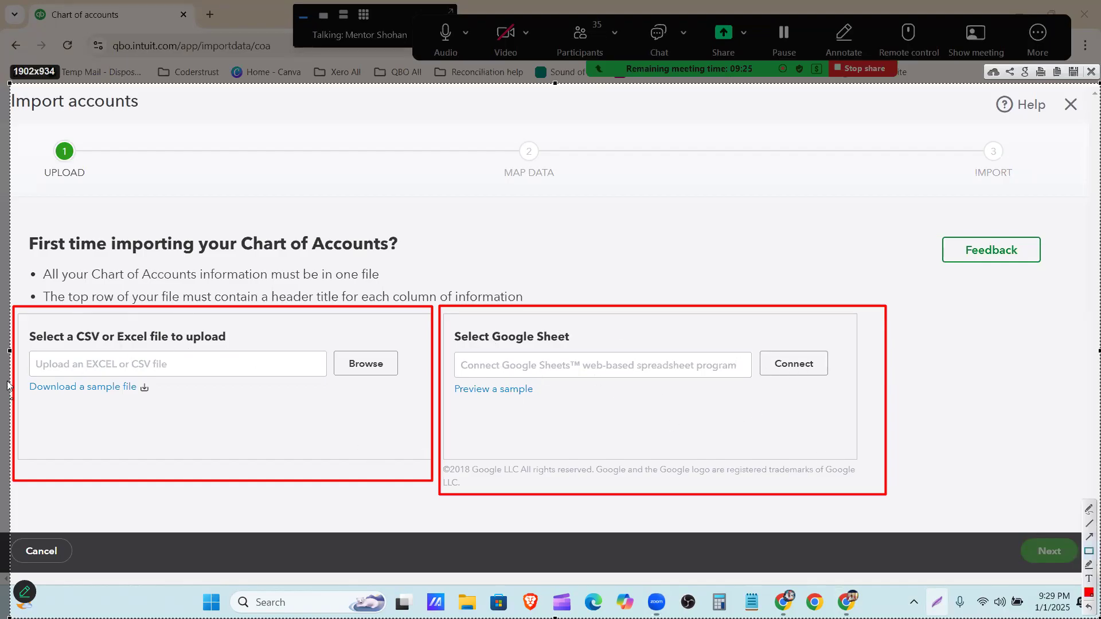
Outline the CSV or Excel heading, both sample links, and the Browse and Connect options with red rectangles on the screen capture
{"action": "left_click_drag", "start_coordinate": [27, 325], "coordinate": [235, 347]}
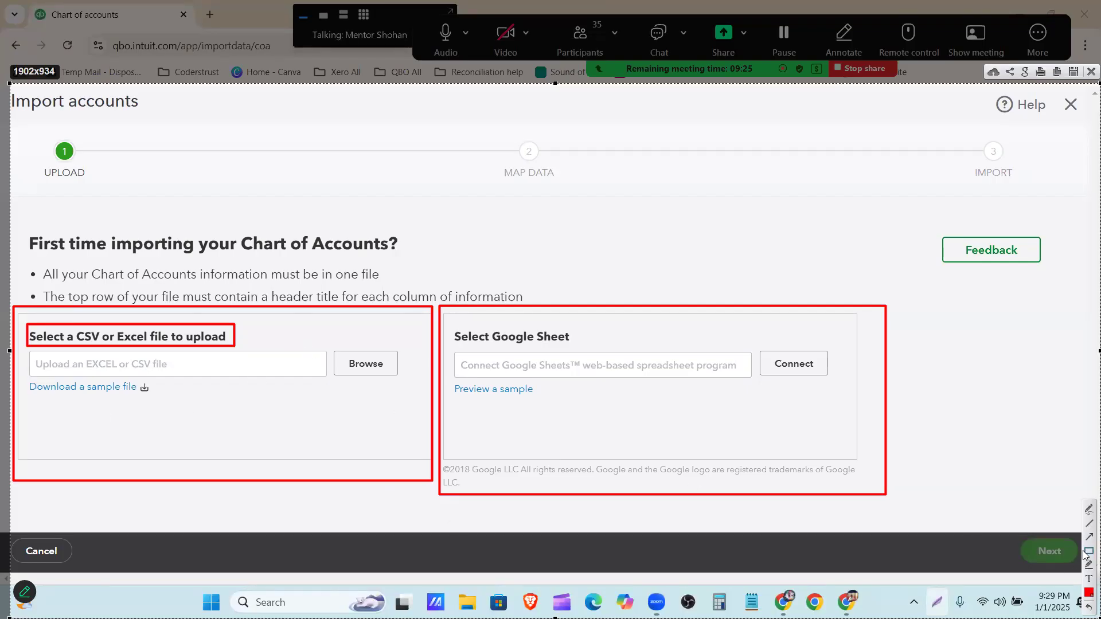
{"action": "mouse_move", "coordinate": [19, 371]}
{"action": "left_mouse_down"}
{"action": "mouse_move", "coordinate": [201, 457]}
{"action": "mouse_move", "coordinate": [203, 417]}
{"action": "left_mouse_up"}
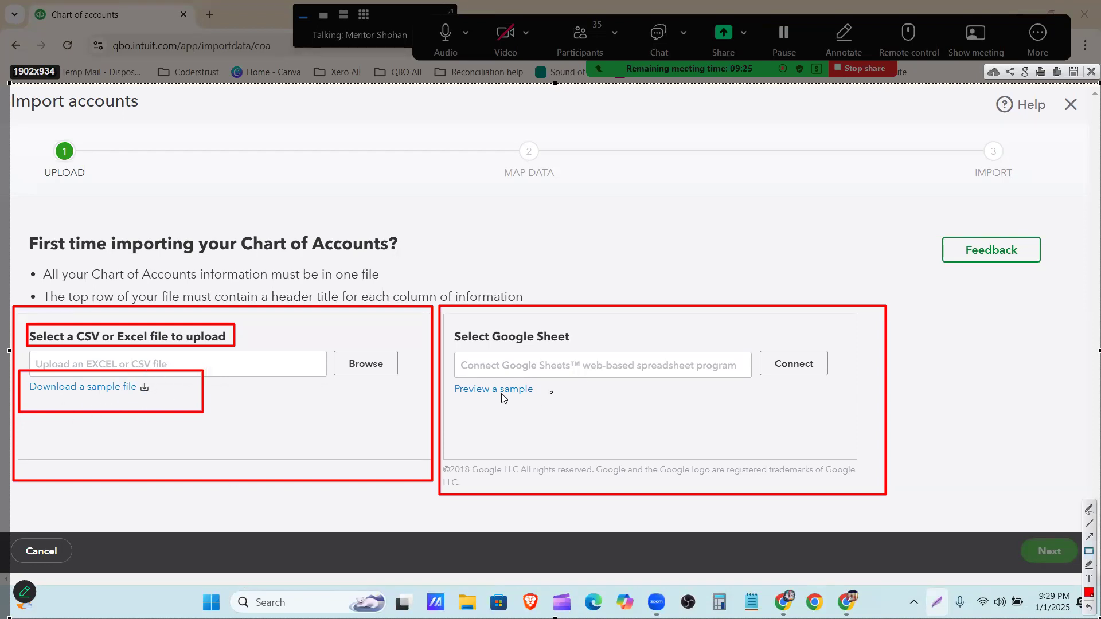
{"action": "left_click_drag", "start_coordinate": [447, 377], "coordinate": [576, 409]}
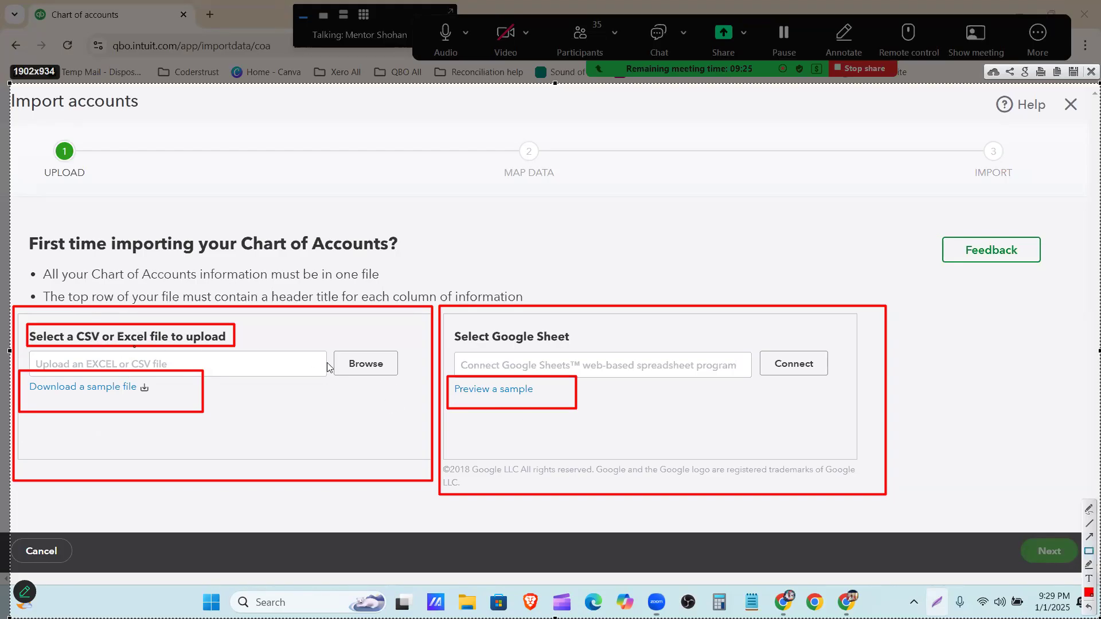
{"action": "left_click_drag", "start_coordinate": [326, 335], "coordinate": [408, 395]}
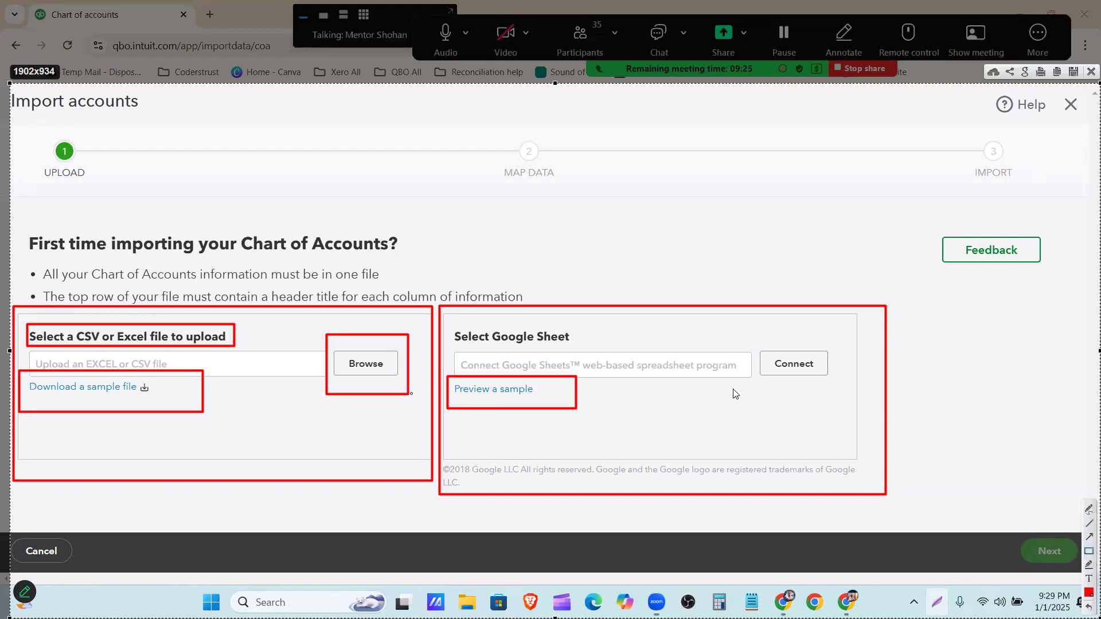
{"action": "left_click_drag", "start_coordinate": [753, 334], "coordinate": [852, 396]}
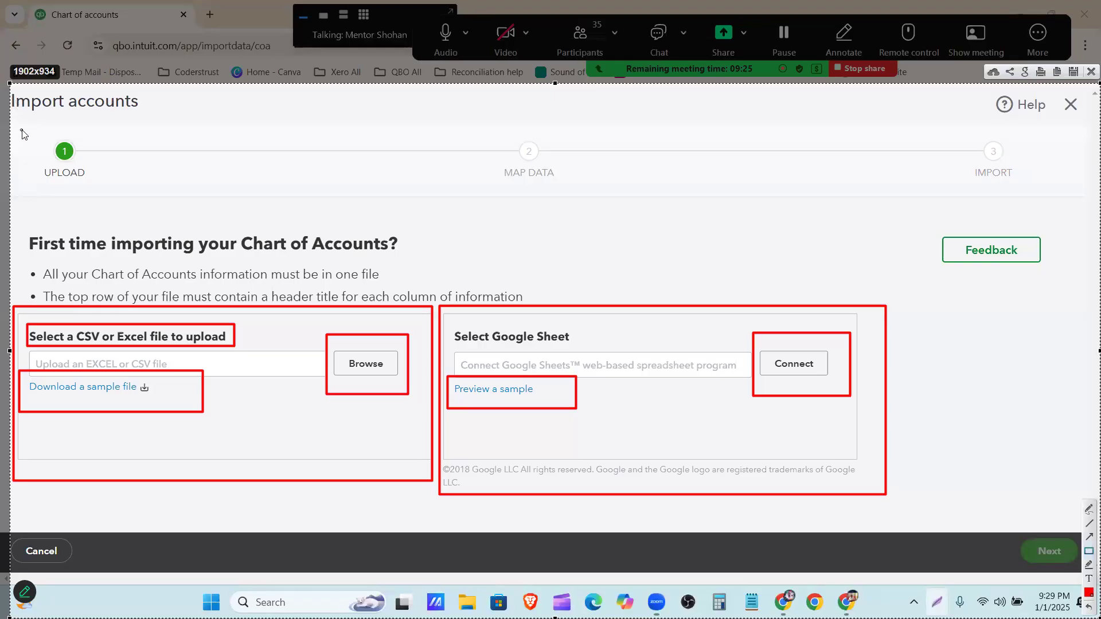
Outline the Upload, Map Data and Import stages with red rectangles, and close the screen capture
{"action": "left_click_drag", "start_coordinate": [22, 122], "coordinate": [120, 202]}
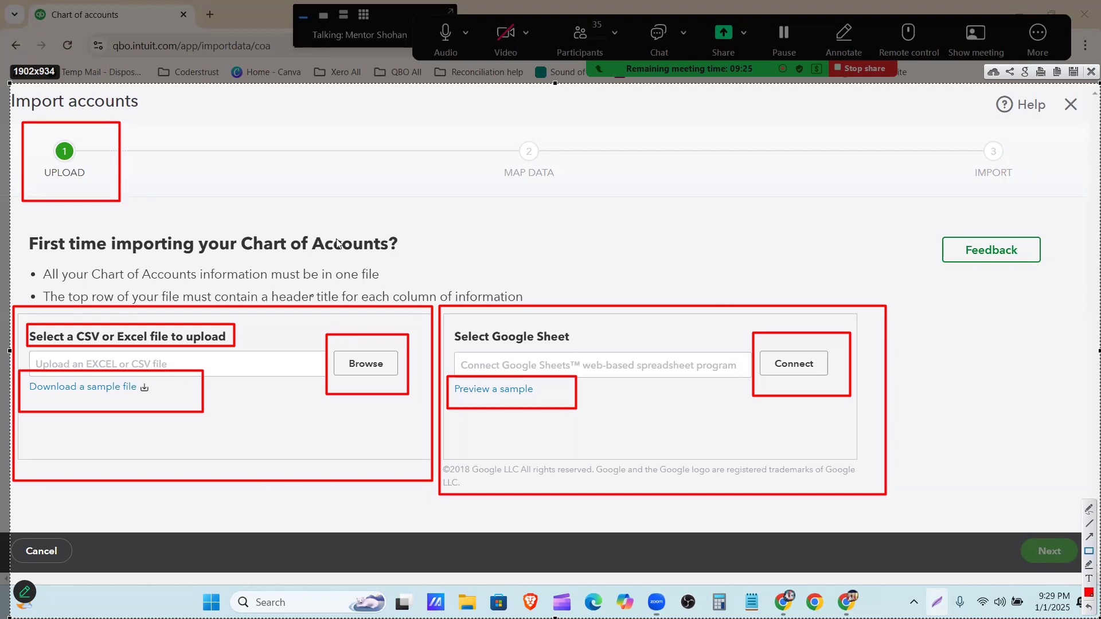
{"action": "mouse_move", "coordinate": [487, 125]}
{"action": "left_mouse_down"}
{"action": "mouse_move", "coordinate": [570, 177]}
{"action": "mouse_move", "coordinate": [574, 194]}
{"action": "left_mouse_up"}
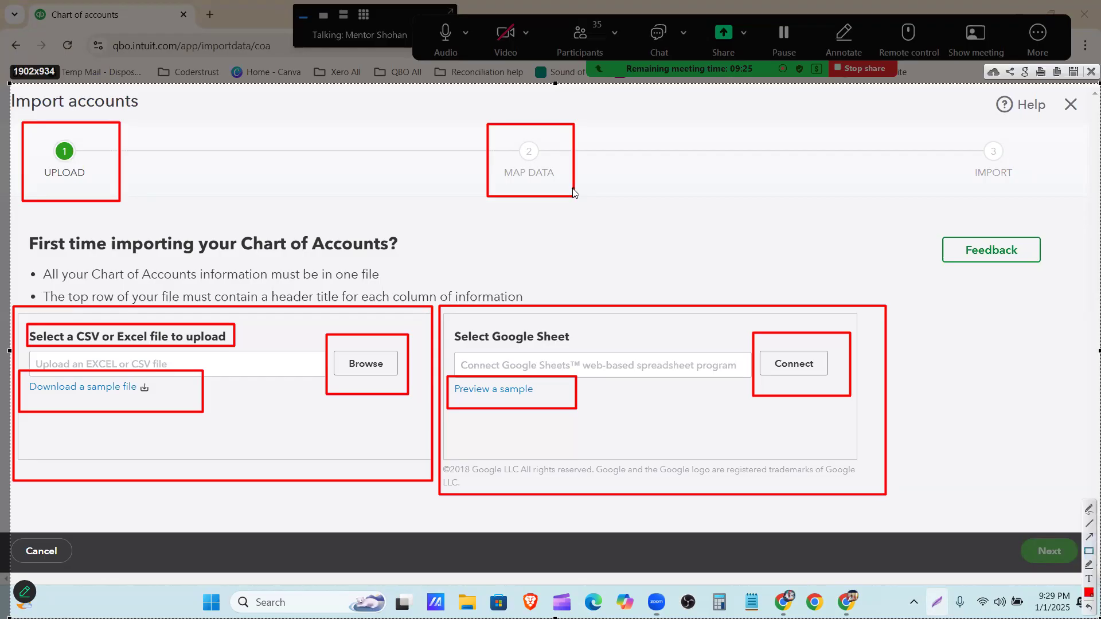
{"action": "left_click_drag", "start_coordinate": [951, 122], "coordinate": [1031, 202]}
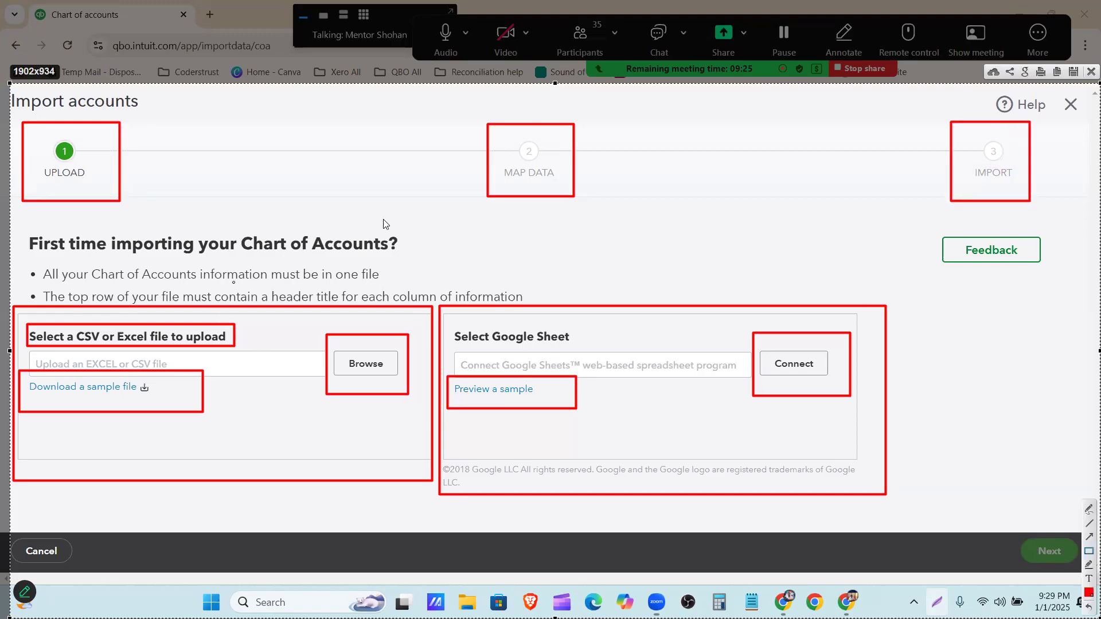
{"action": "left_click", "coordinate": [1088, 72]}
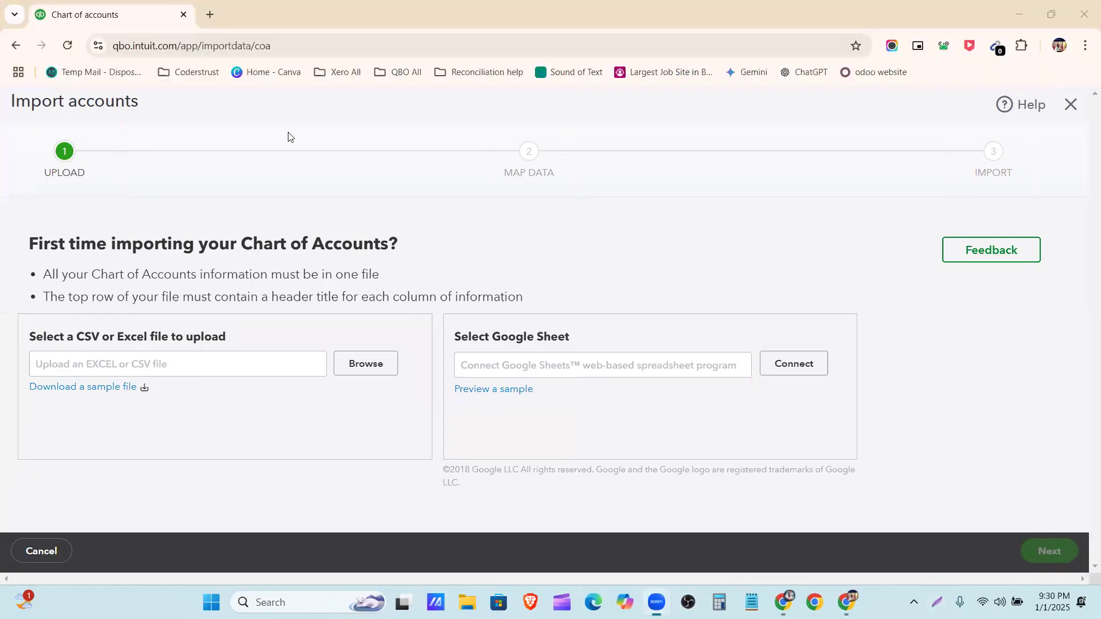
Download the sample import file, open it in Excel and enable editing
{"action": "left_click", "coordinate": [79, 395]}
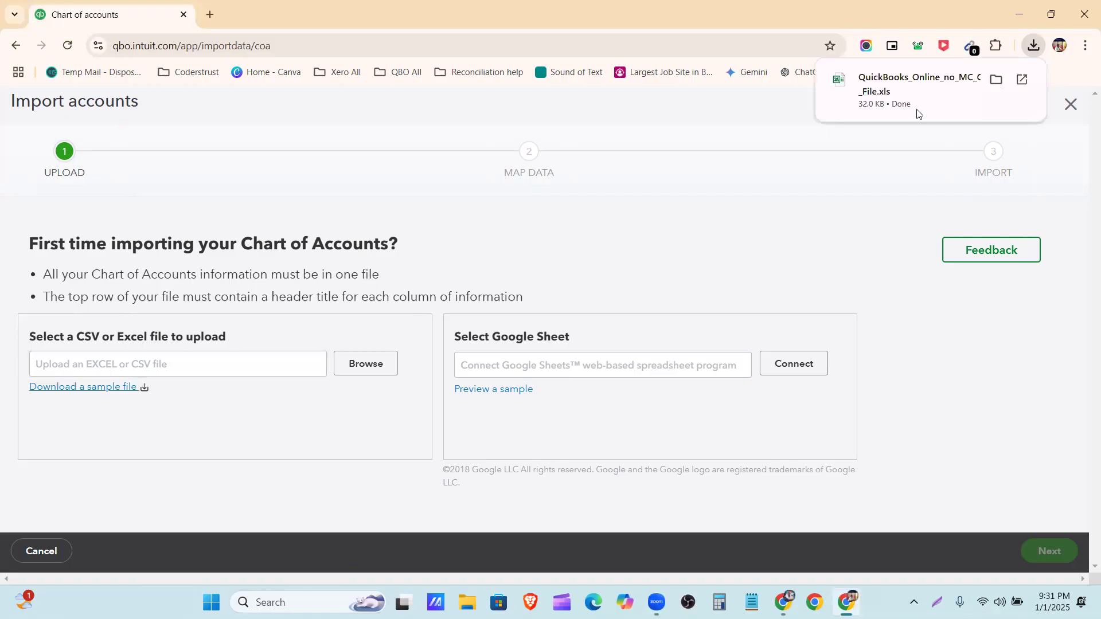
{"action": "left_click", "coordinate": [883, 102]}
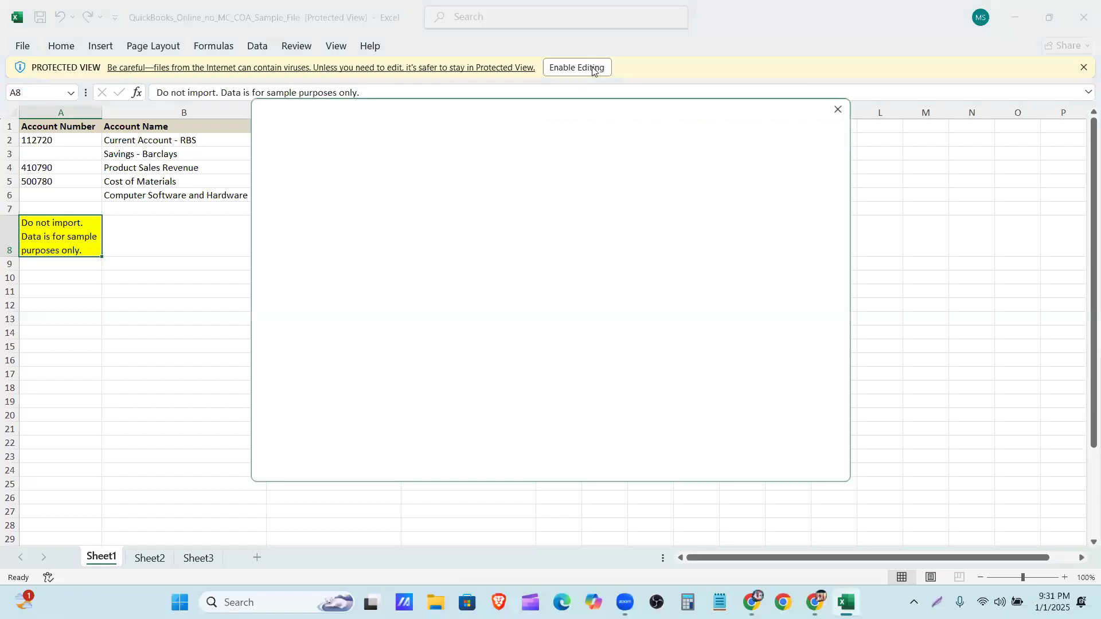
{"action": "left_click", "coordinate": [838, 109]}
{"action": "left_click", "coordinate": [594, 67]}
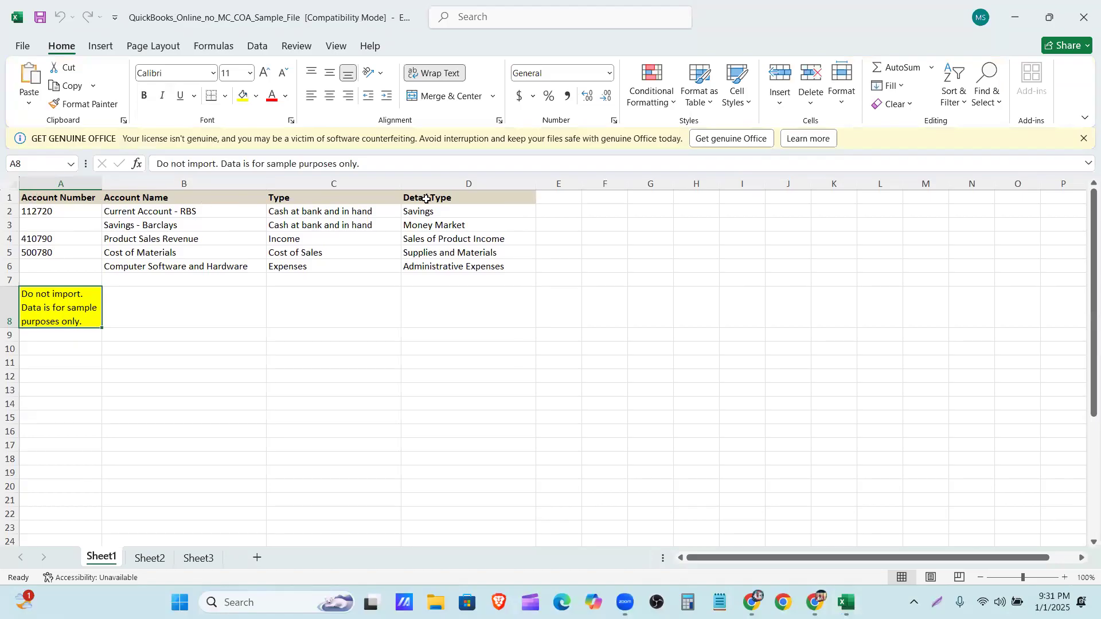
Delete sample rows 2 to 8 from Sheet1, keeping the header row, and check its column headings
{"action": "left_click_drag", "start_coordinate": [9, 211], "coordinate": [23, 301]}
{"action": "right_click", "coordinate": [11, 252]}
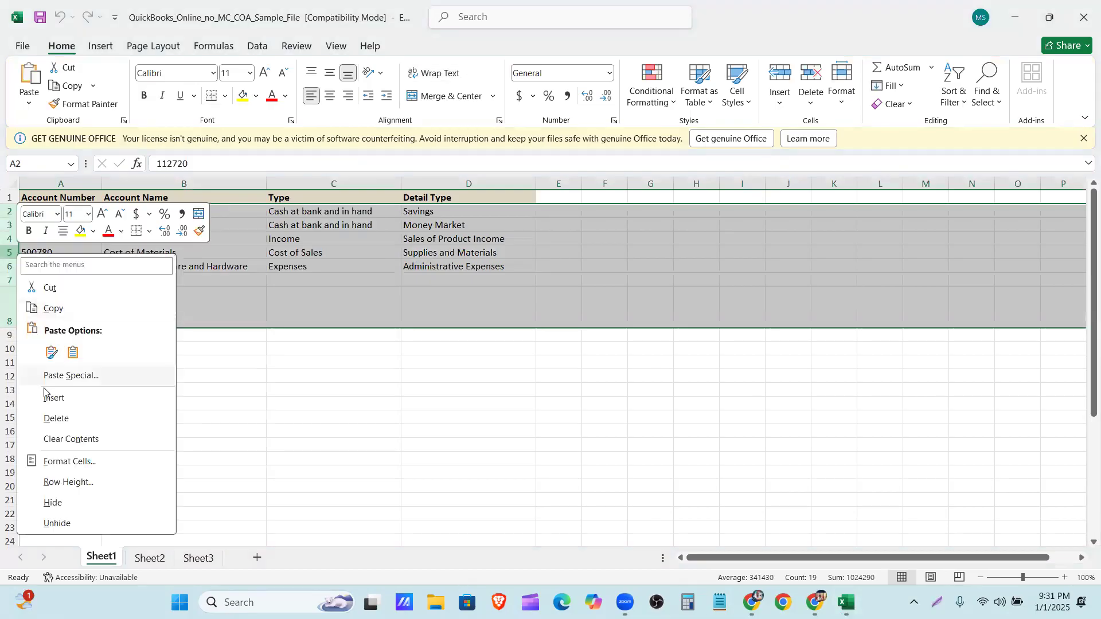
{"action": "left_click", "coordinate": [46, 418]}
{"action": "left_click_drag", "start_coordinate": [263, 267], "coordinate": [263, 252]}
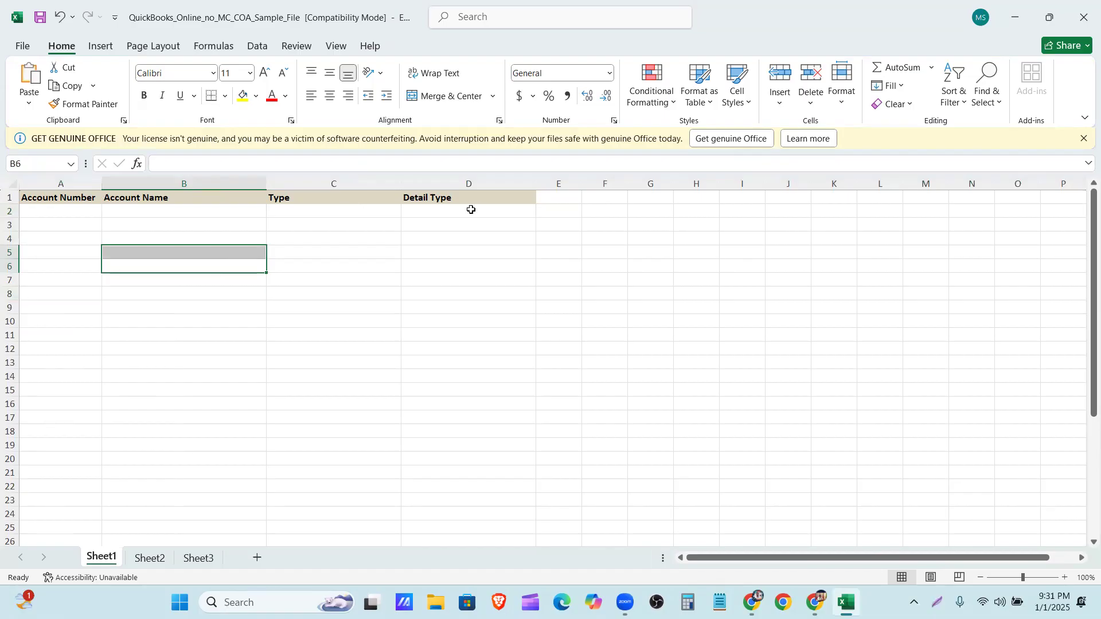
{"action": "left_click", "coordinate": [72, 213]}
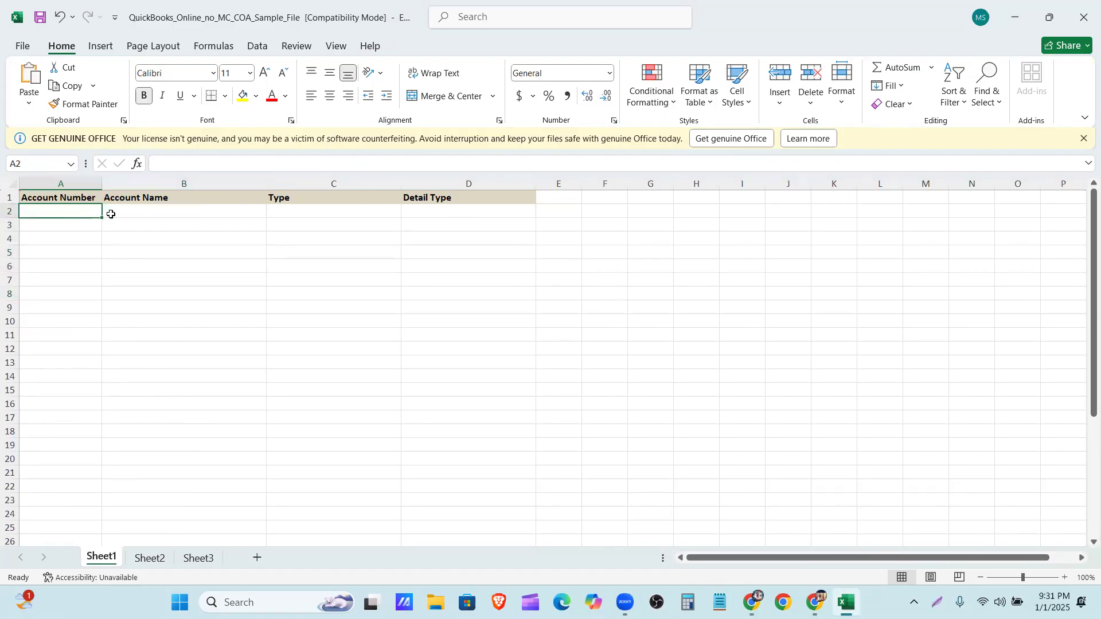
{"action": "left_click", "coordinate": [180, 202]}
{"action": "left_click", "coordinate": [290, 197]}
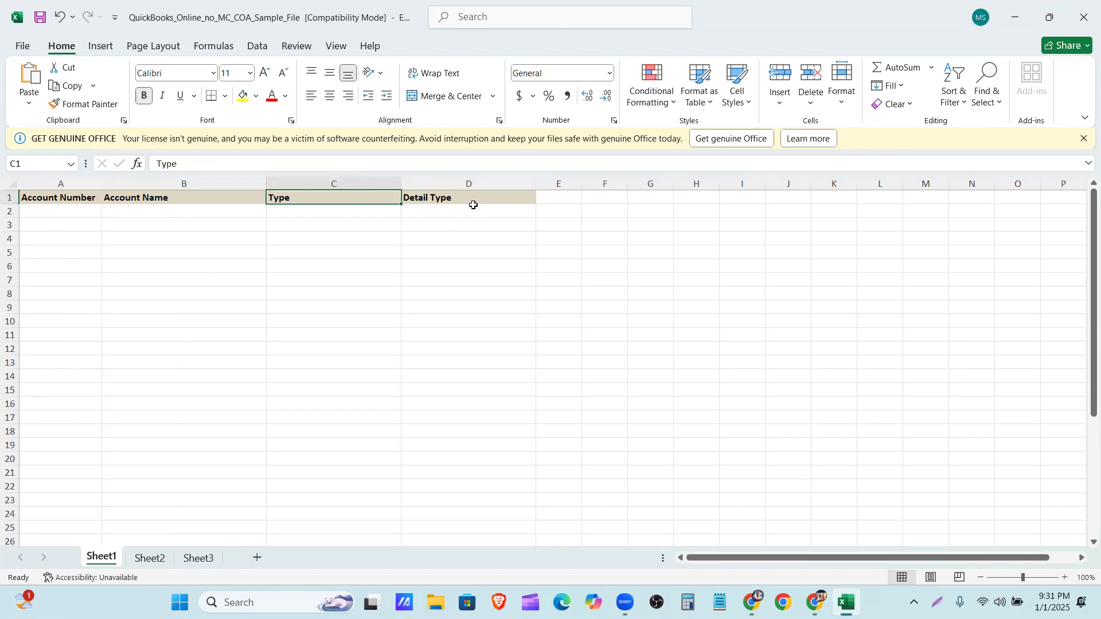
Switch to the Google Drive Online folder in Chrome and open COA-List-Import-QBO.xlsx
{"action": "left_click", "coordinate": [1015, 17]}
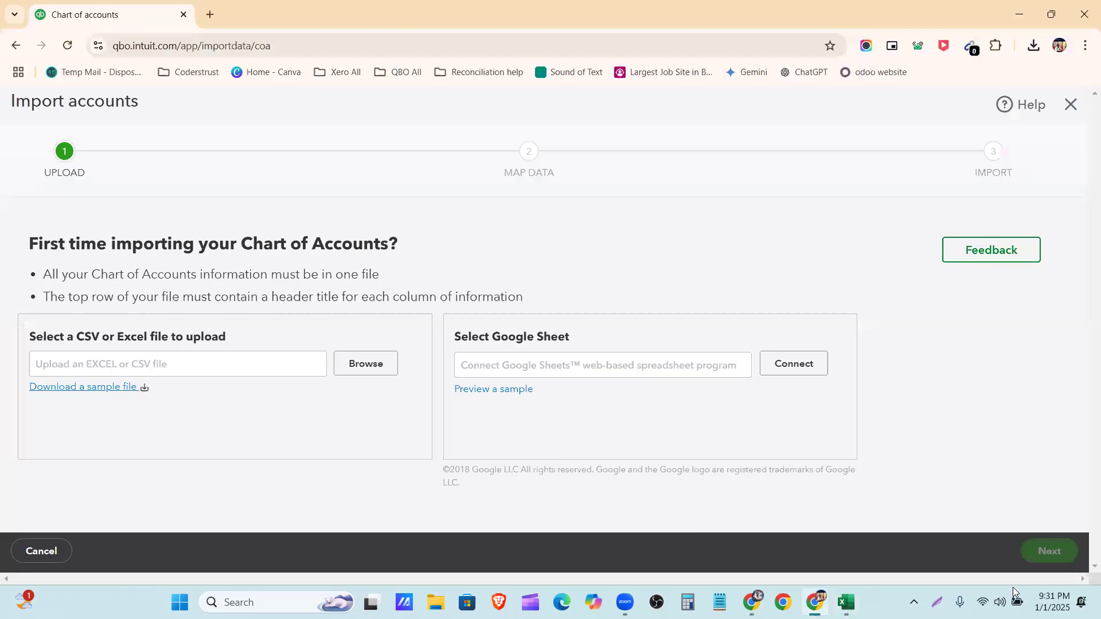
{"action": "mouse_move", "coordinate": [752, 602]}
{"action": "left_click", "coordinate": [752, 542]}
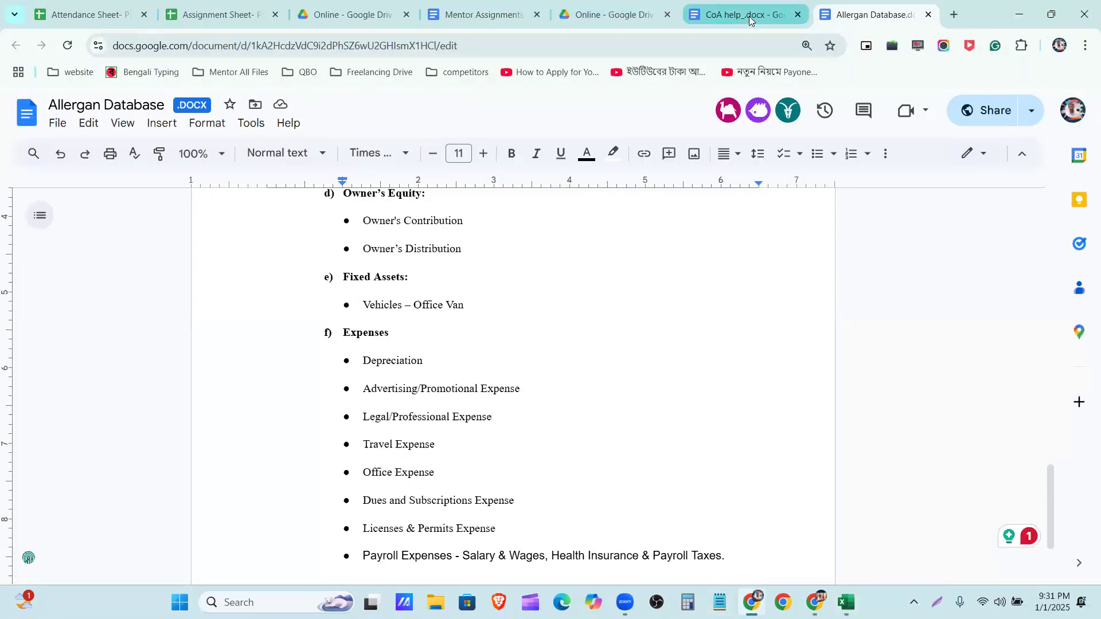
{"action": "left_click", "coordinate": [611, 18]}
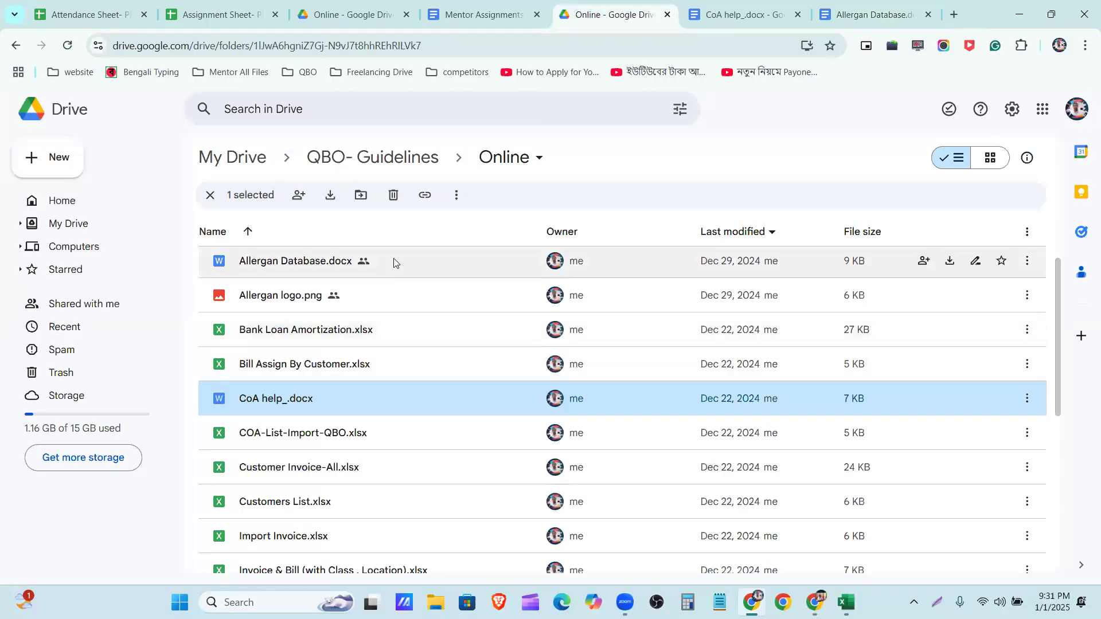
{"action": "scroll", "coordinate": [355, 350], "scroll_direction": "down", "scroll_amount": 1}
{"action": "double_click", "coordinate": [355, 362]}
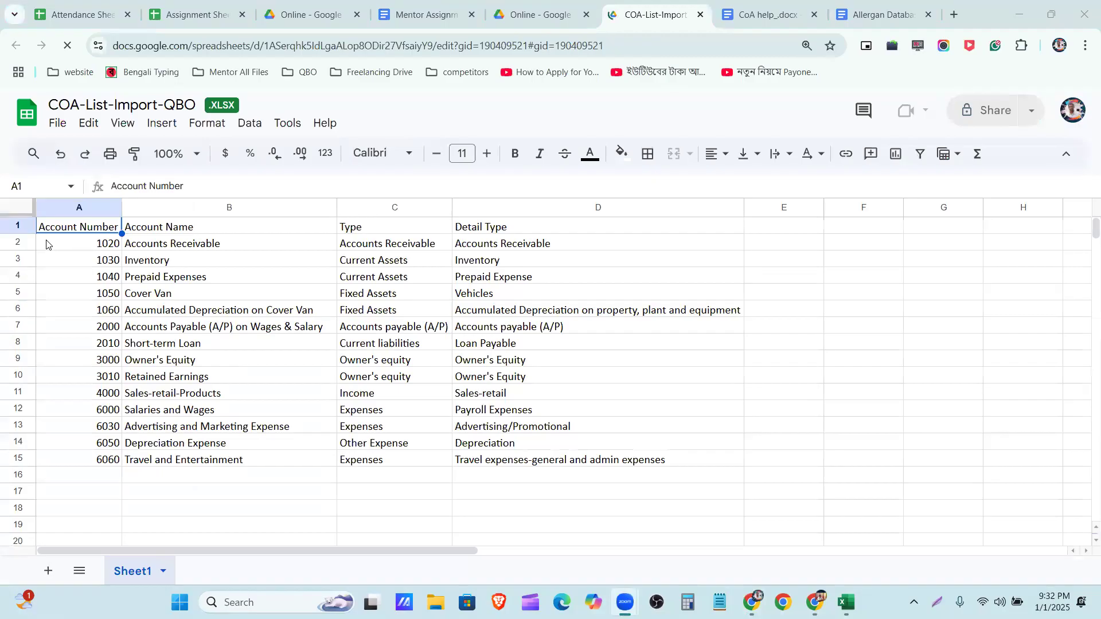
Copy the account rows A2:D15 from COA-List-Import-QBO and paste them into the Excel sample file starting at cell A2
{"action": "left_click", "coordinate": [29, 246]}
{"action": "left_click_drag", "start_coordinate": [45, 247], "coordinate": [590, 456]}
{"action": "key", "text": "ctrl+c"}
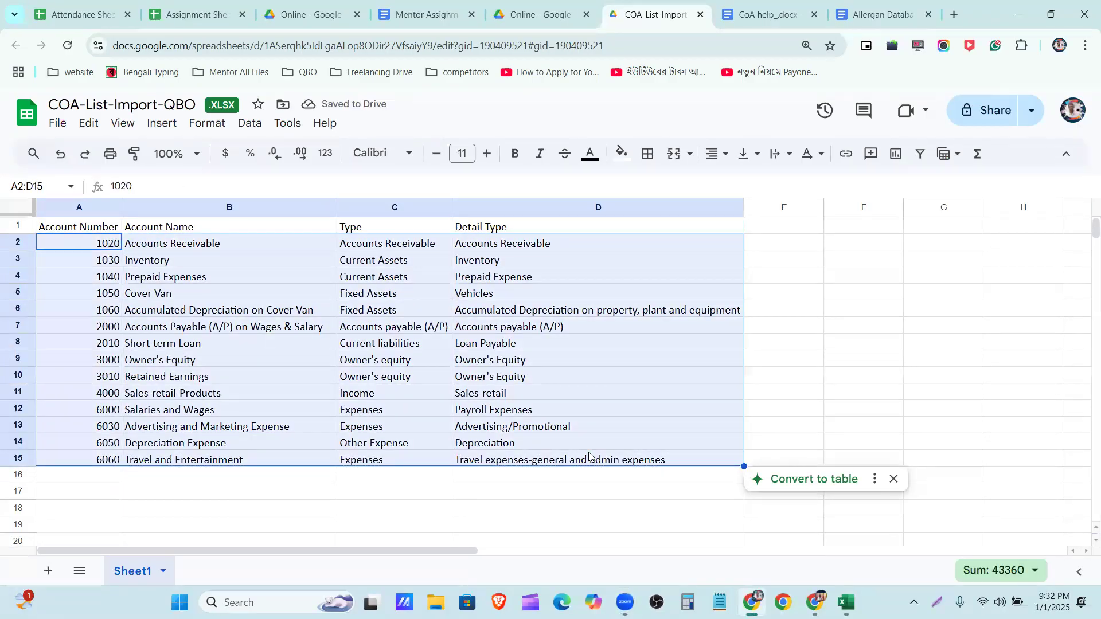
{"action": "key", "text": "alt+Tab"}
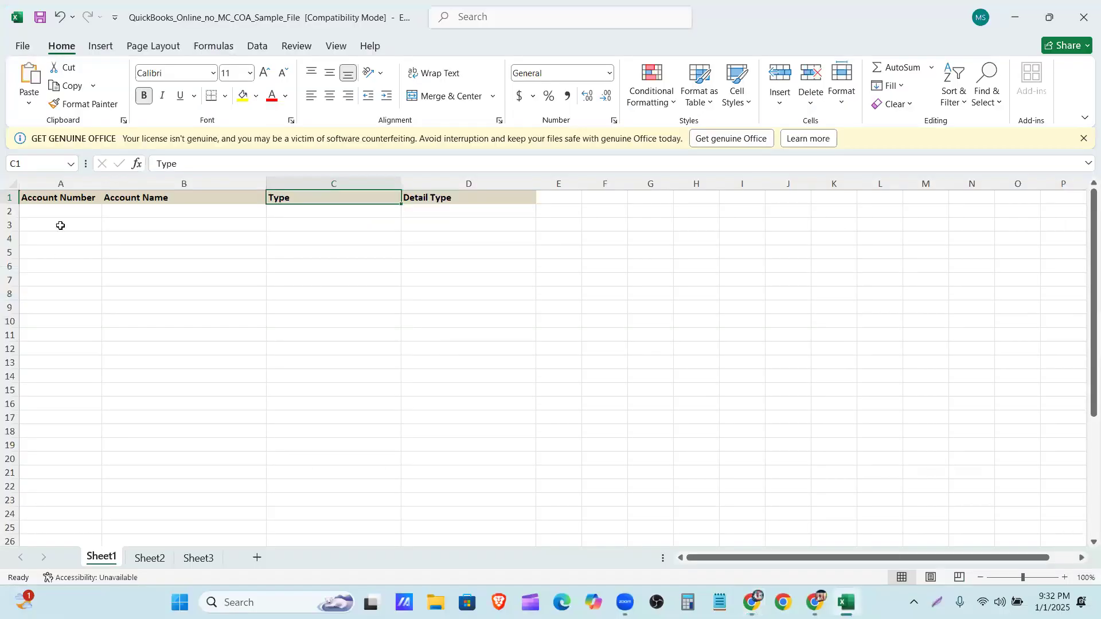
{"action": "left_click", "coordinate": [58, 211]}
{"action": "key", "text": "ctrl+v"}
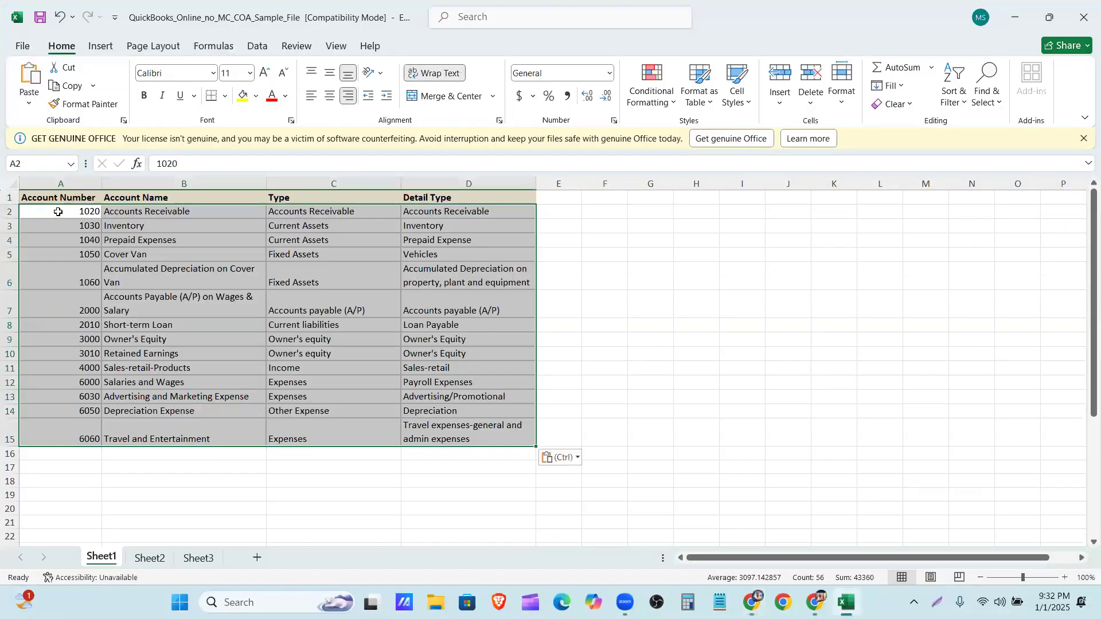
{"action": "left_click", "coordinate": [582, 270]}
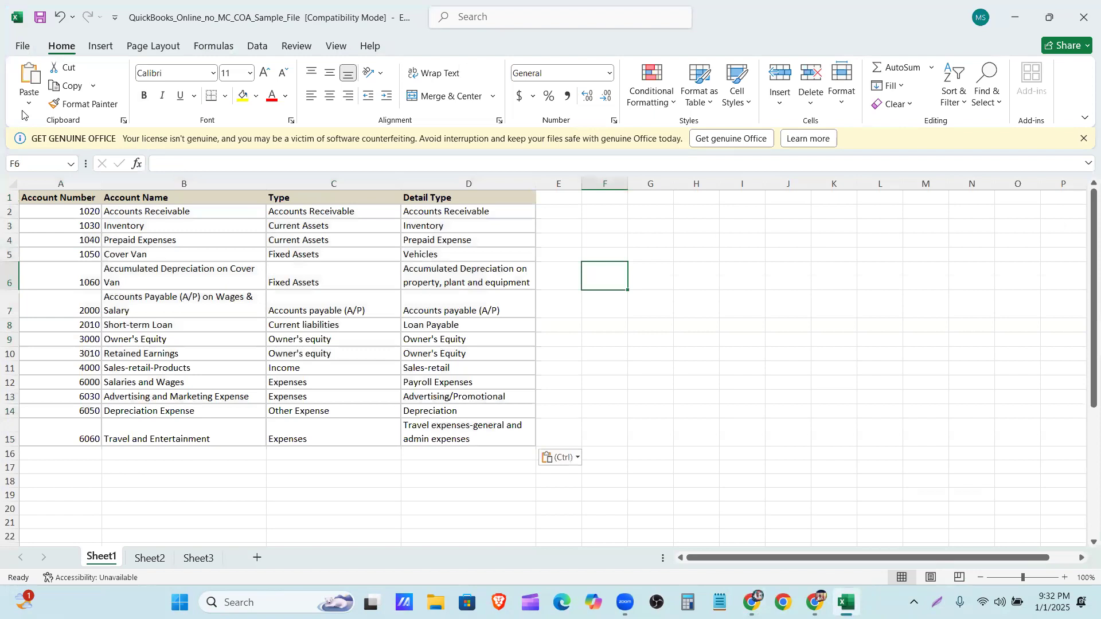
Save the sample workbook in its current file format and close it
{"action": "left_click", "coordinate": [39, 17]}
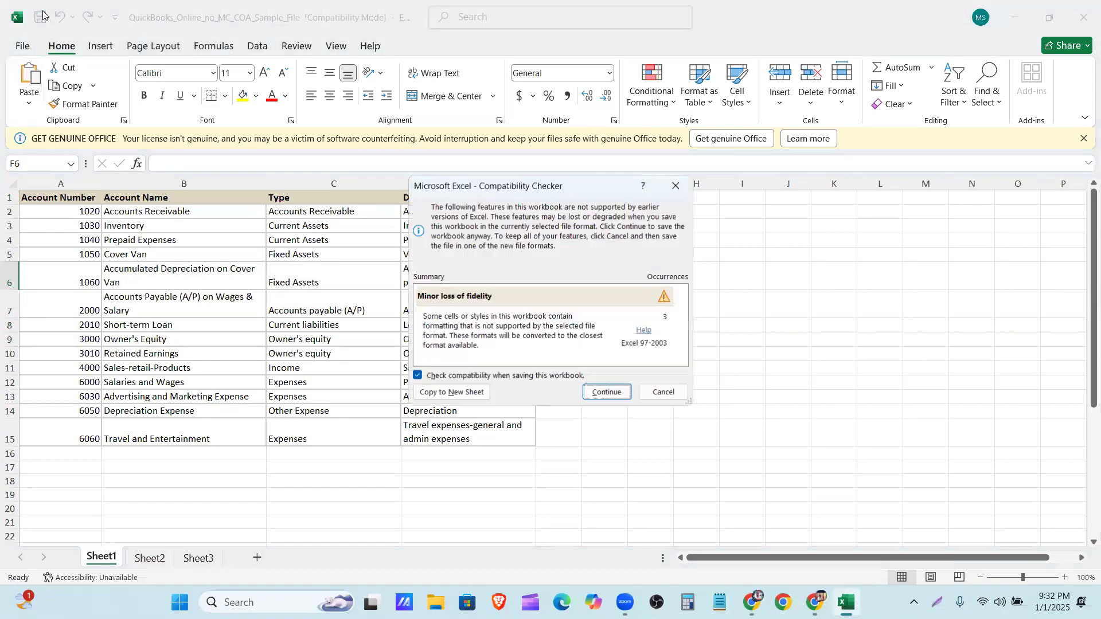
{"action": "left_click", "coordinate": [607, 393]}
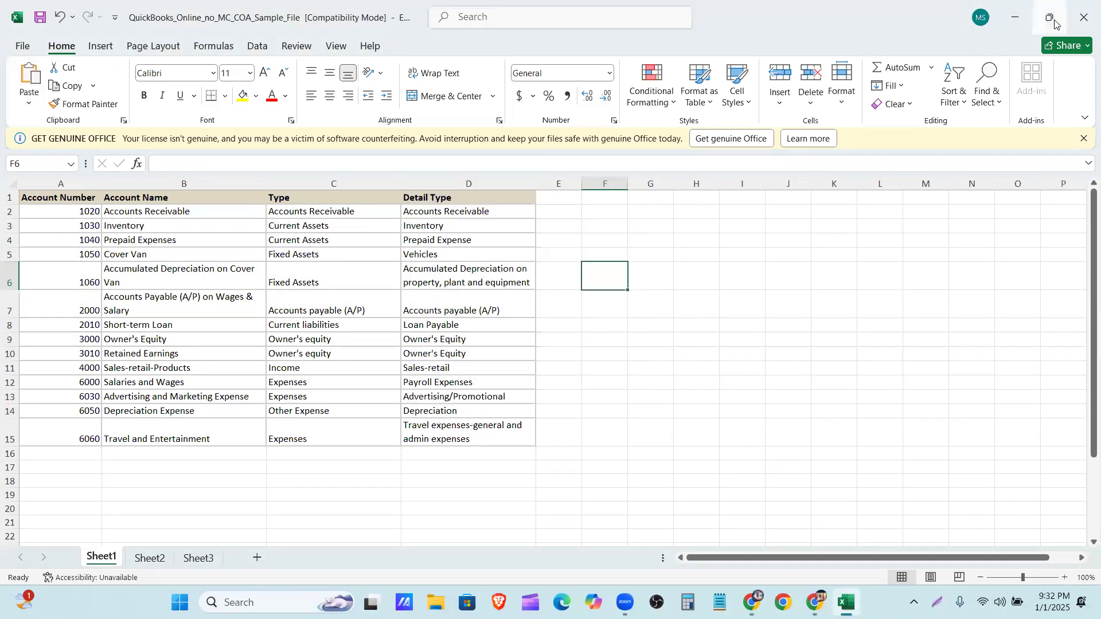
{"action": "left_click", "coordinate": [1084, 21]}
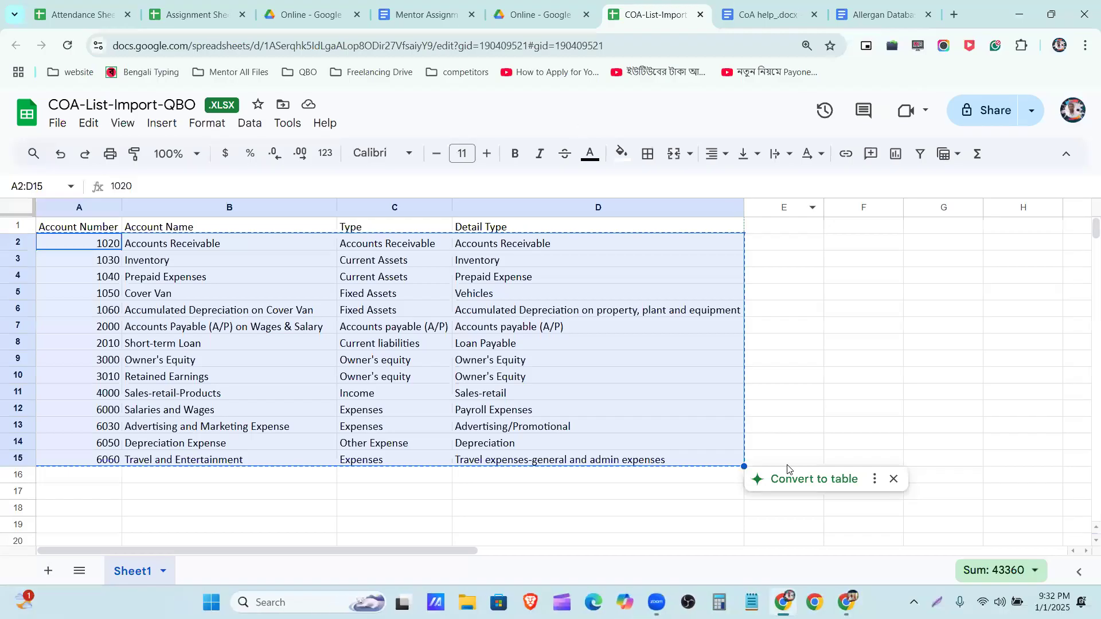
Return to the QuickBooks Import accounts page, upload QuickBooks_Online_no_MC_COA_Sample_File.xls from Downloads, and proceed to data mapping
{"action": "left_click", "coordinate": [847, 602]}
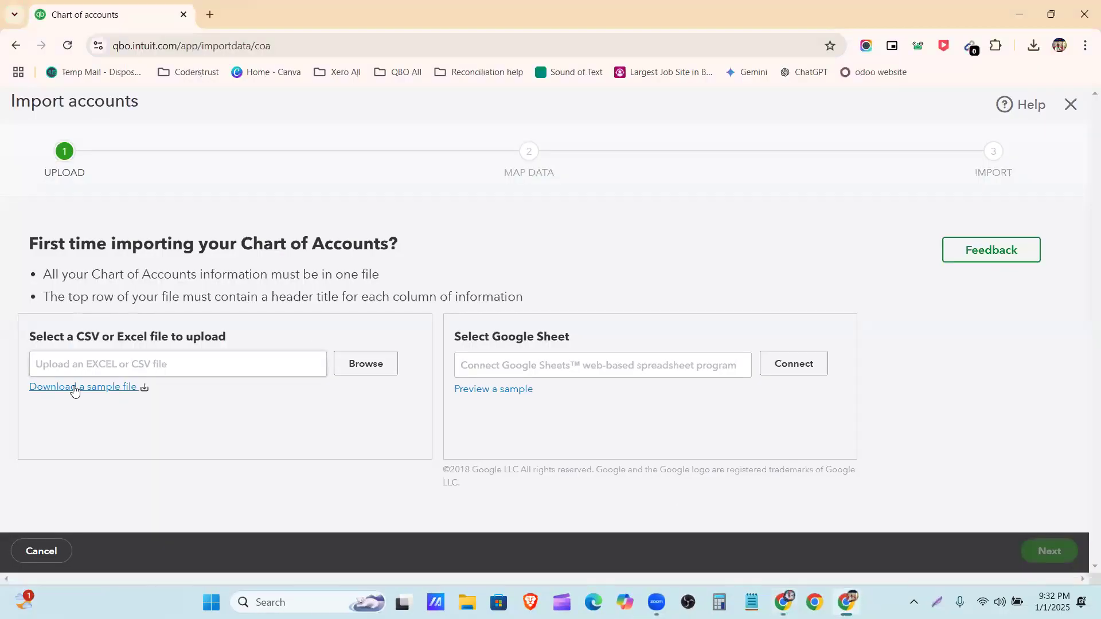
{"action": "left_click", "coordinate": [366, 369]}
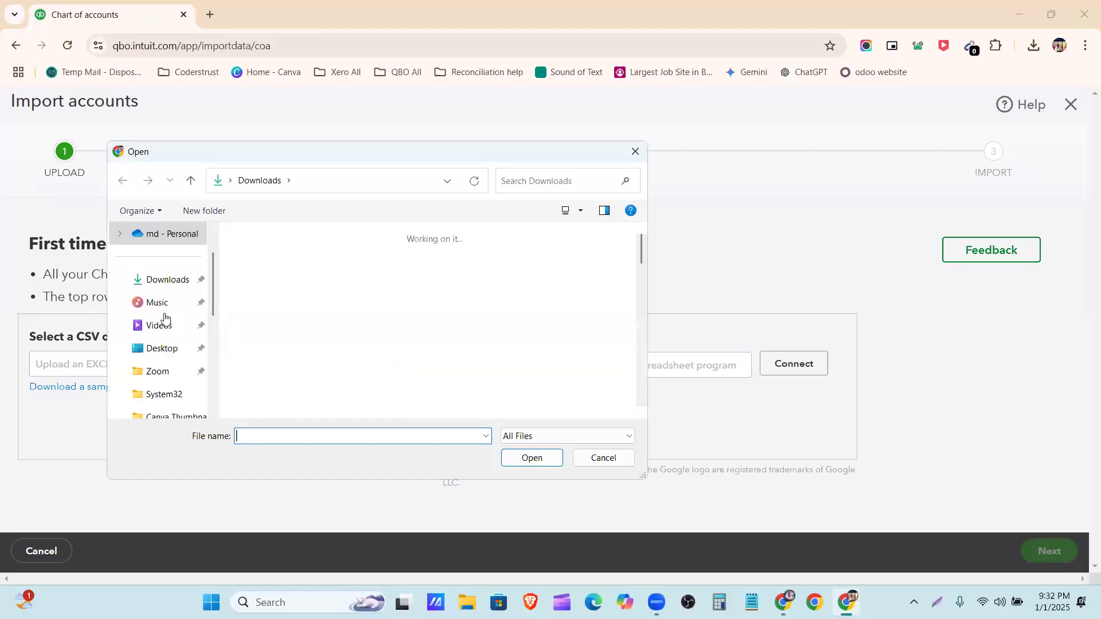
{"action": "left_click", "coordinate": [253, 290]}
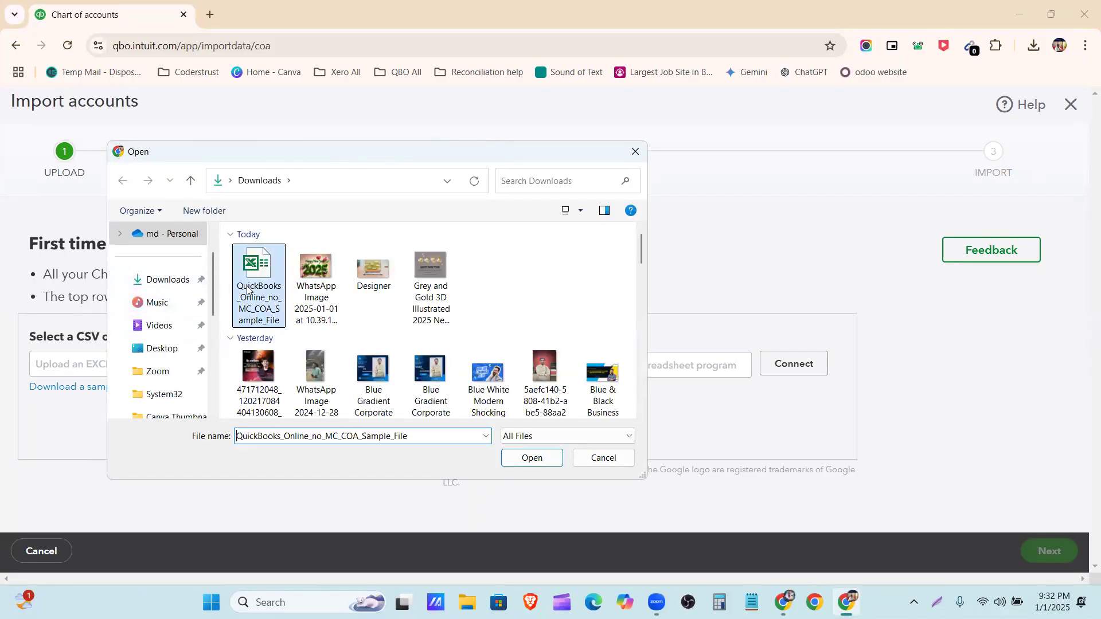
{"action": "left_click", "coordinate": [542, 461]}
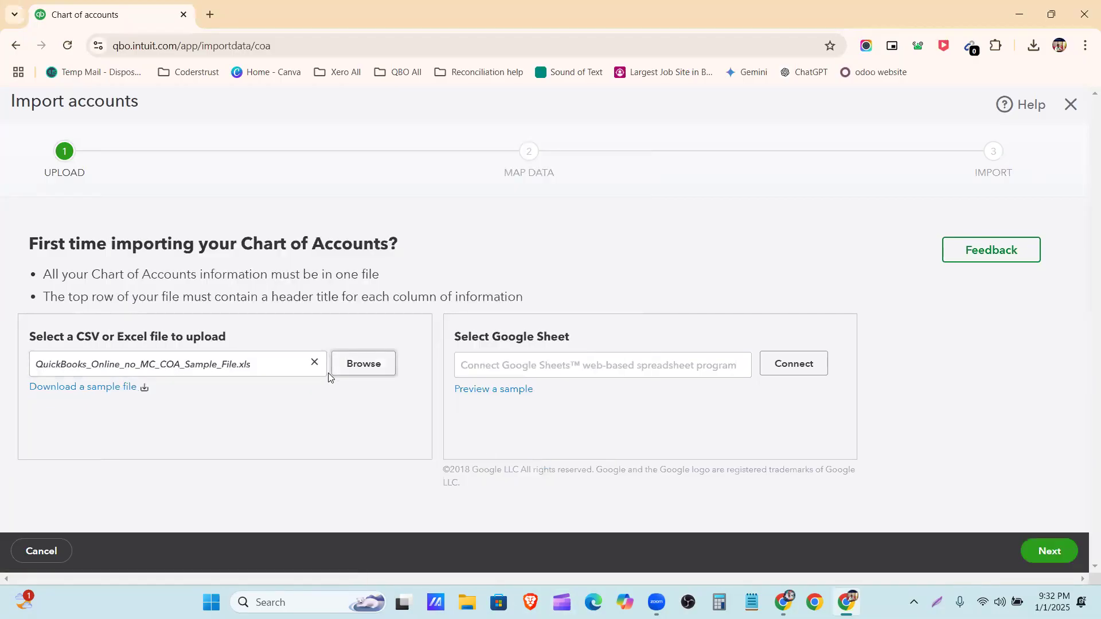
{"action": "left_click", "coordinate": [1030, 557]}
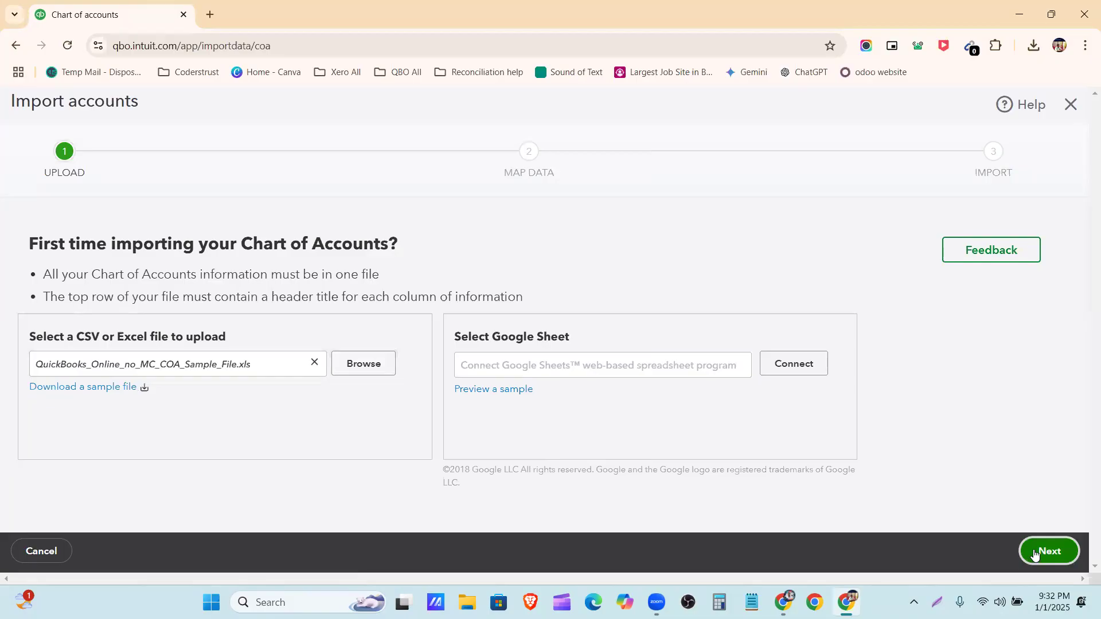
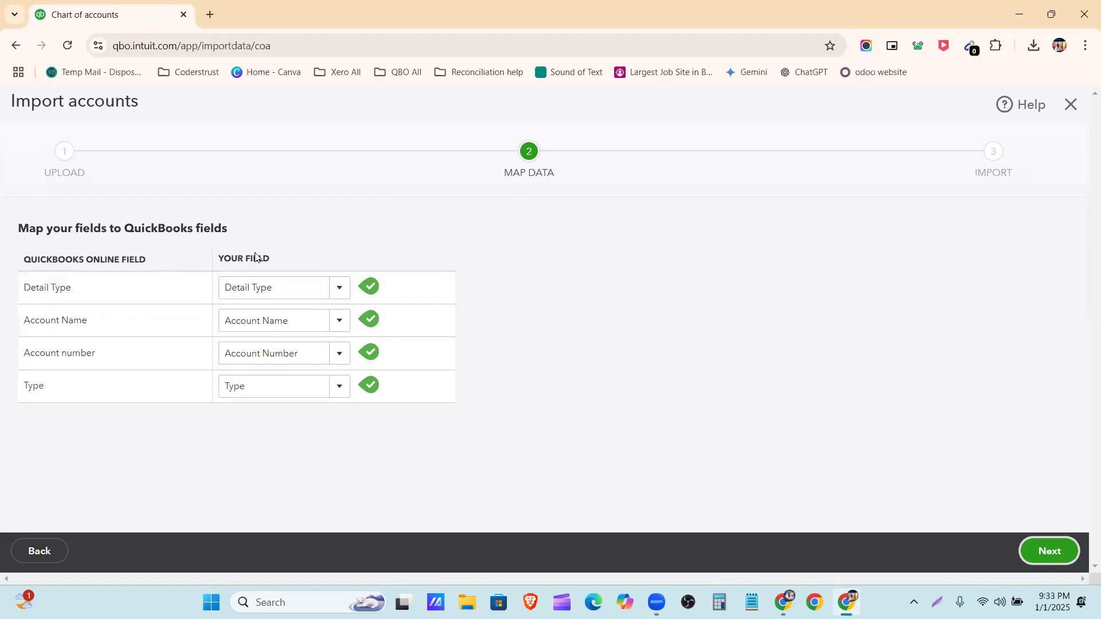
Check the fields mapped to Detail Type, Account Name and Account number against the columns available in the uploaded file
{"action": "left_click", "coordinate": [343, 287]}
{"action": "left_click", "coordinate": [343, 287]}
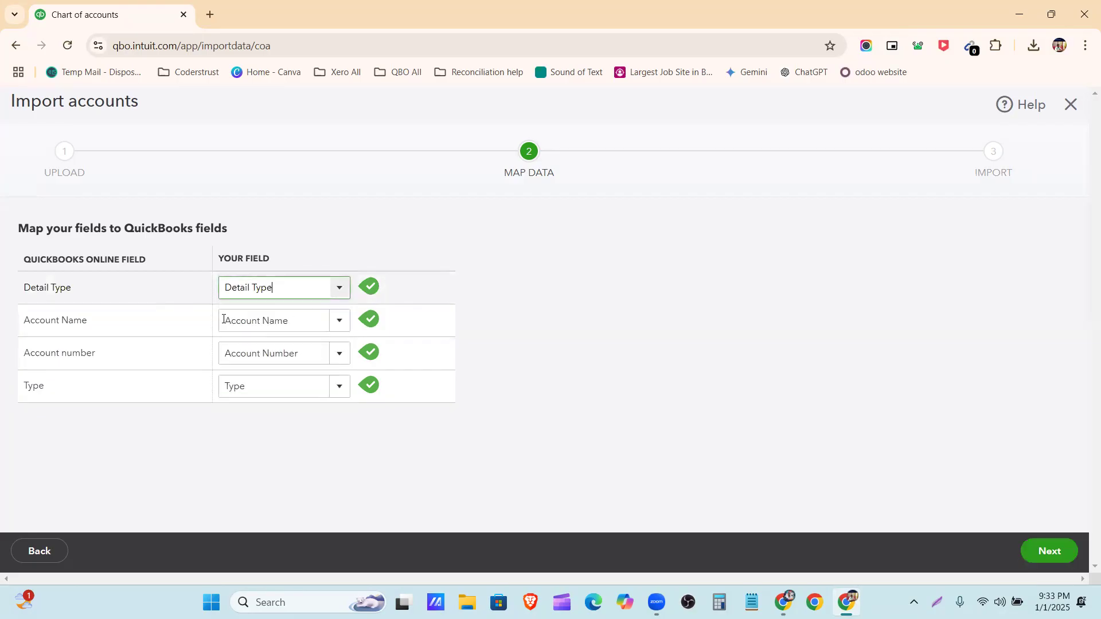
{"action": "left_click", "coordinate": [339, 323]}
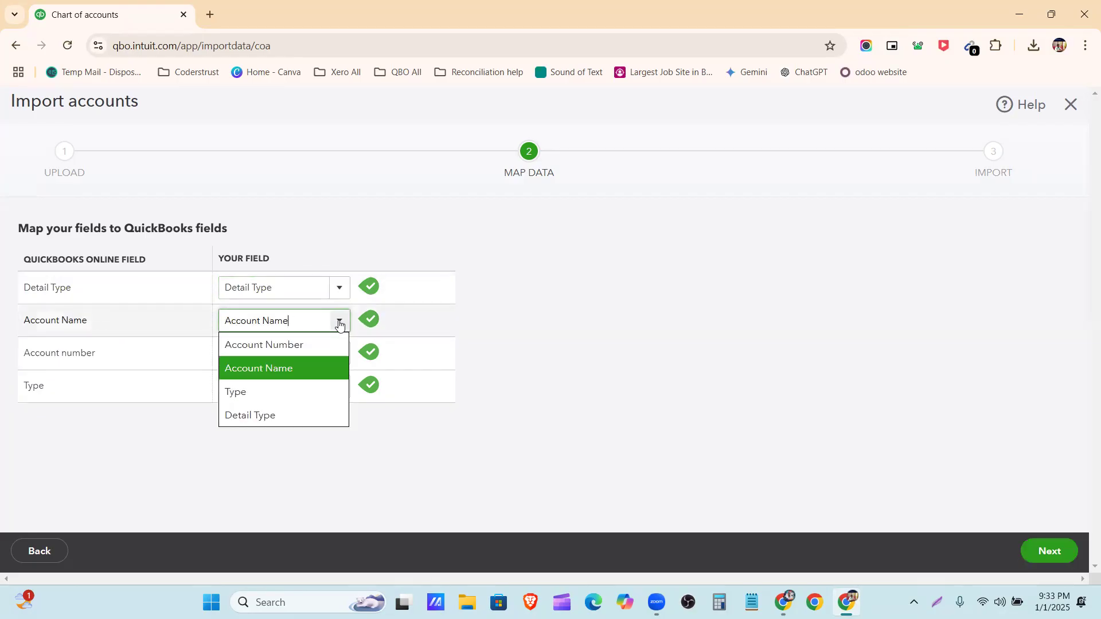
{"action": "left_click", "coordinate": [154, 359]}
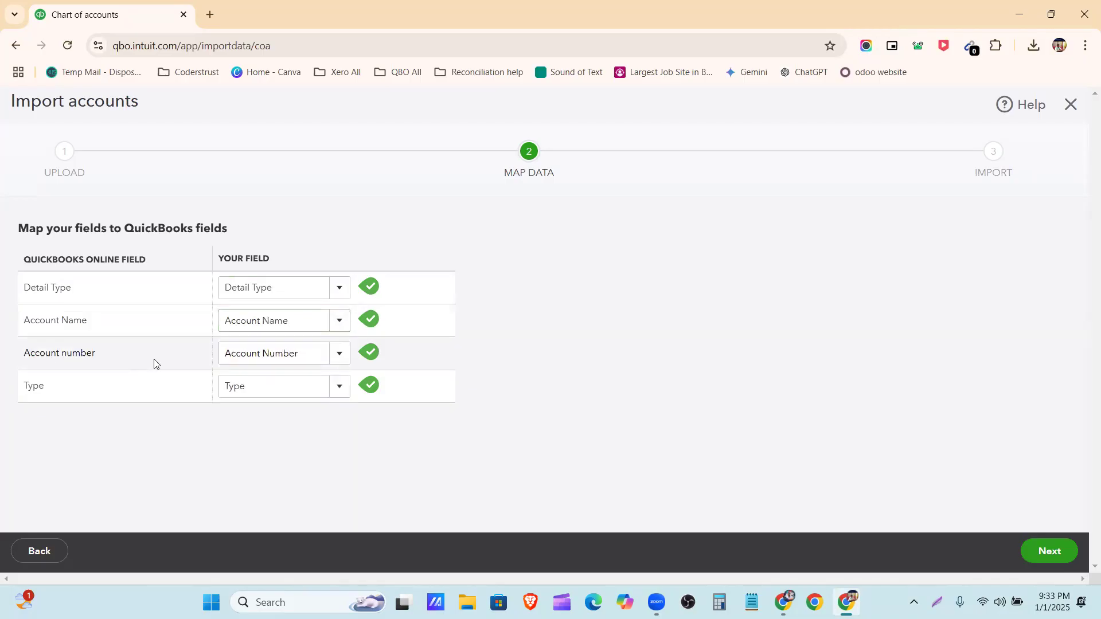
{"action": "left_click", "coordinate": [340, 353]}
{"action": "left_click", "coordinate": [415, 411]}
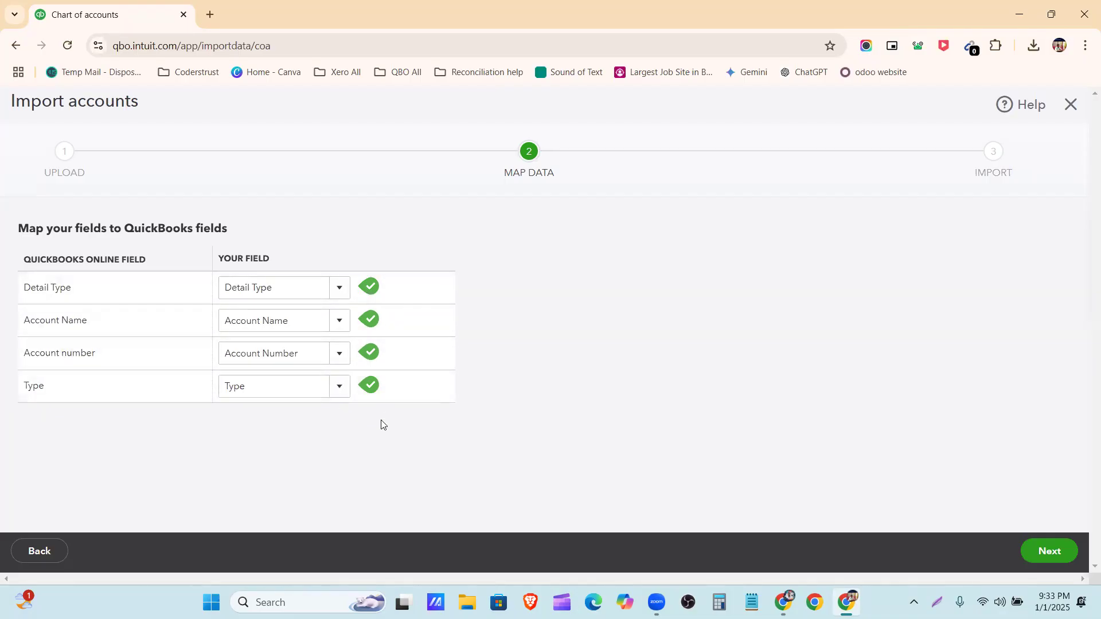
Accept the field mapping and import all the listed accounts
{"action": "left_click", "coordinate": [1037, 554]}
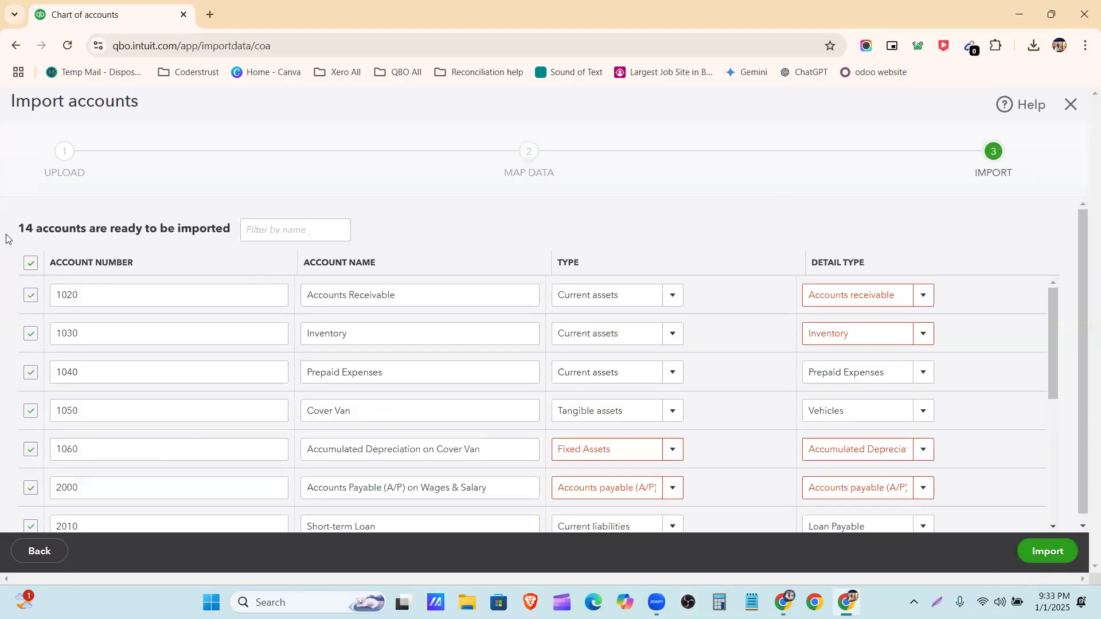
{"action": "scroll", "coordinate": [206, 243], "scroll_direction": "down", "scroll_amount": 1}
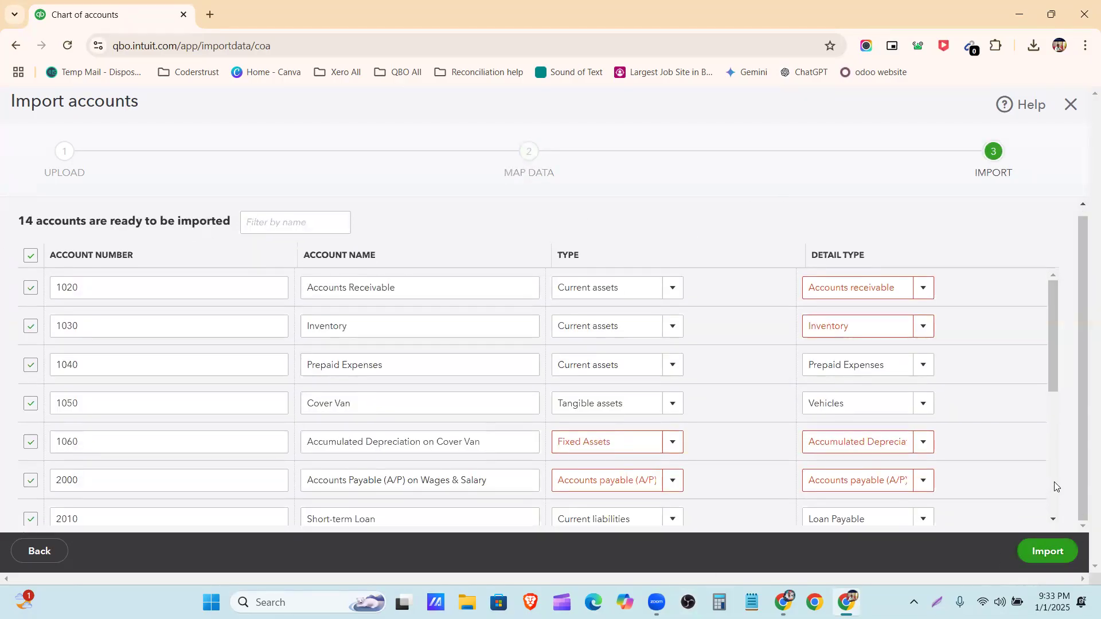
{"action": "left_click", "coordinate": [1055, 552]}
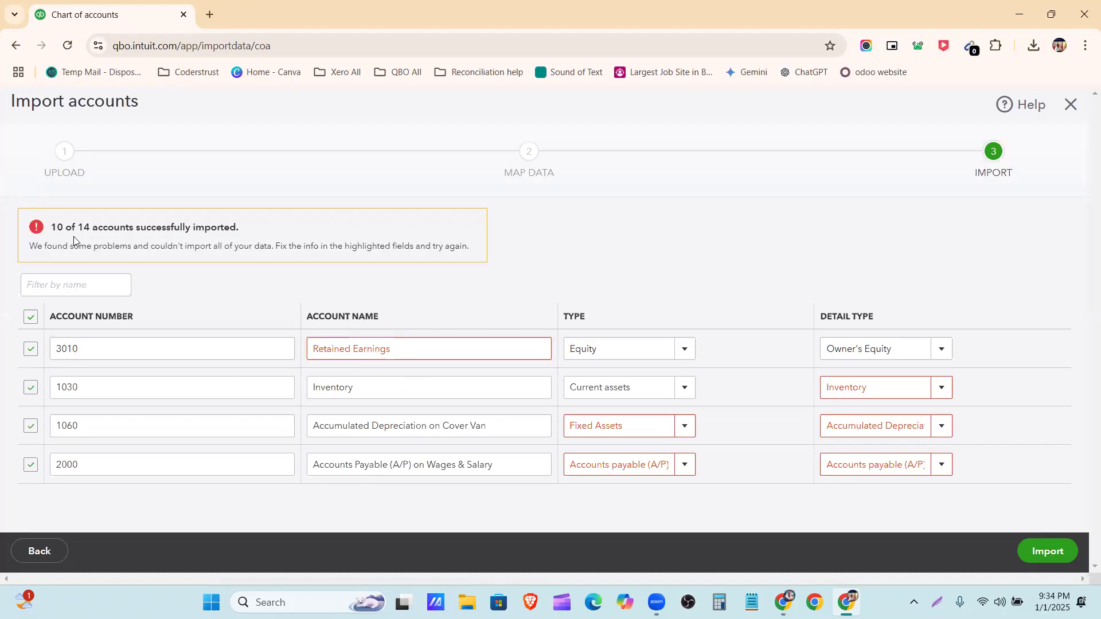
Read the import result message and its explanation of the accounts that need fixing
{"action": "left_click_drag", "start_coordinate": [51, 227], "coordinate": [549, 261]}
{"action": "left_click", "coordinate": [546, 265]}
{"action": "triple_click", "coordinate": [161, 226]}
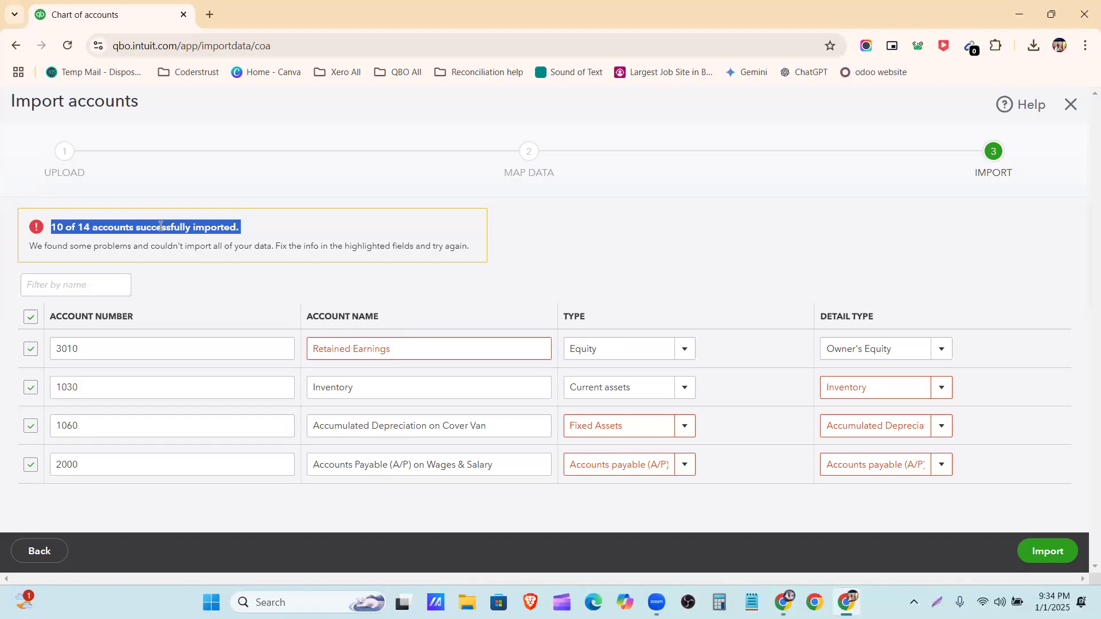
{"action": "triple_click", "coordinate": [176, 246]}
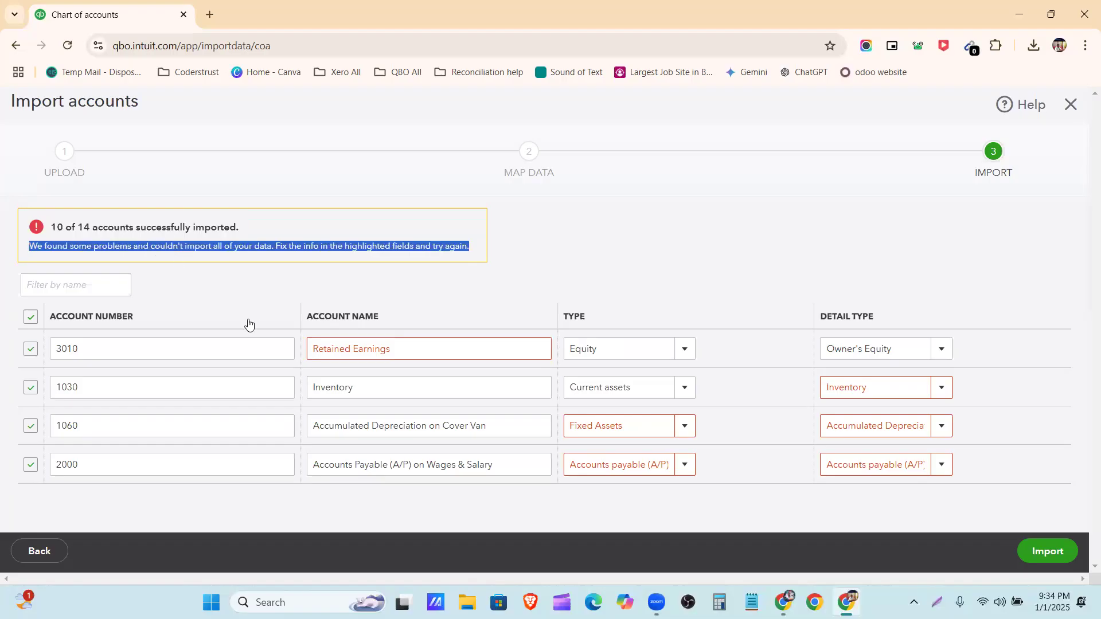
{"action": "left_click", "coordinate": [240, 292]}
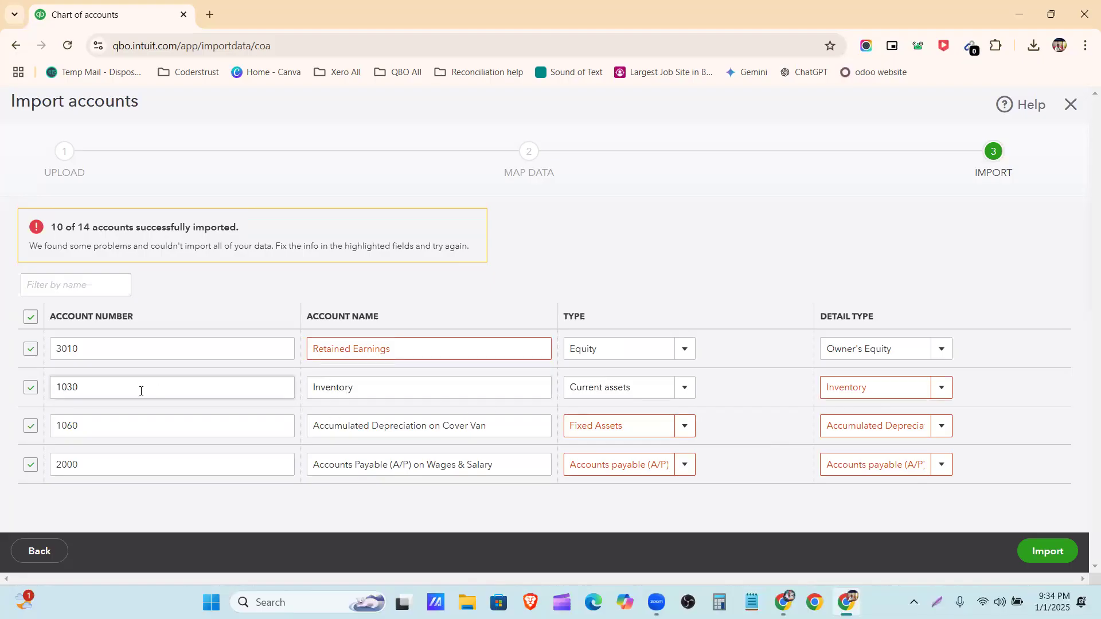
Copy the account name Retained Earnings, open the chart of accounts in a duplicate browser tab and filter it by that name
{"action": "triple_click", "coordinate": [420, 347]}
{"action": "key", "text": "ctrl+c"}
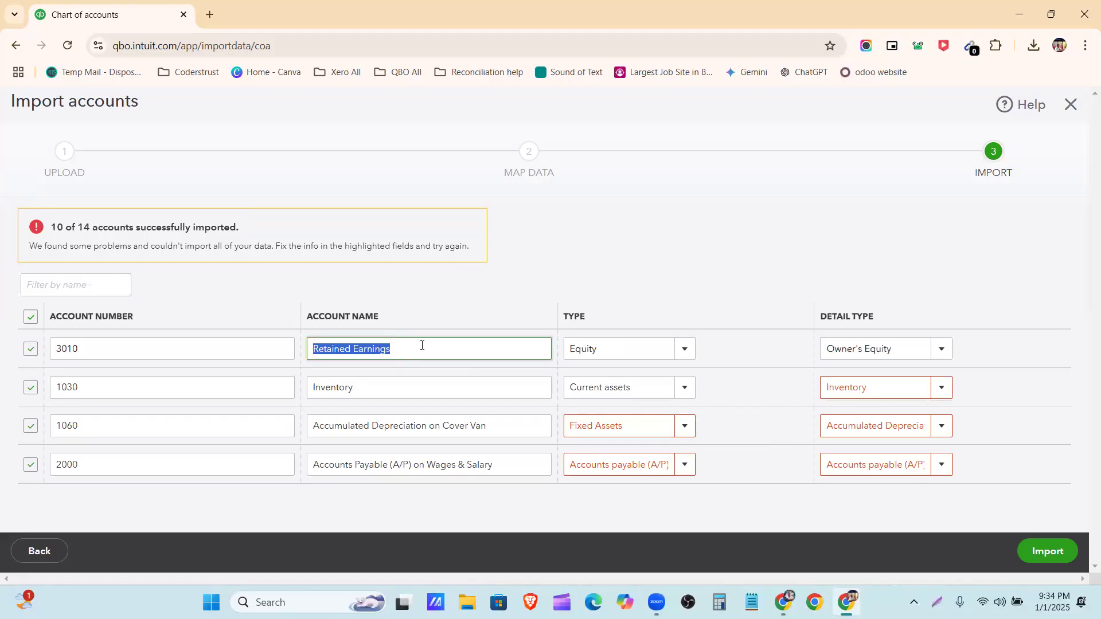
{"action": "right_click", "coordinate": [113, 9]}
{"action": "left_click", "coordinate": [185, 144]}
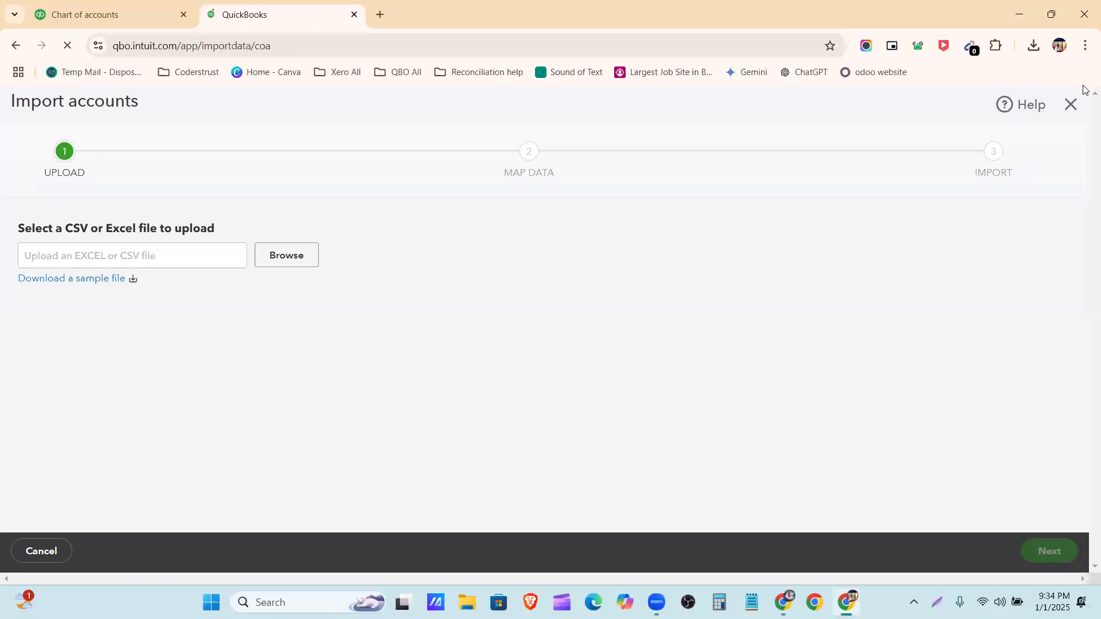
{"action": "left_click", "coordinate": [1071, 104]}
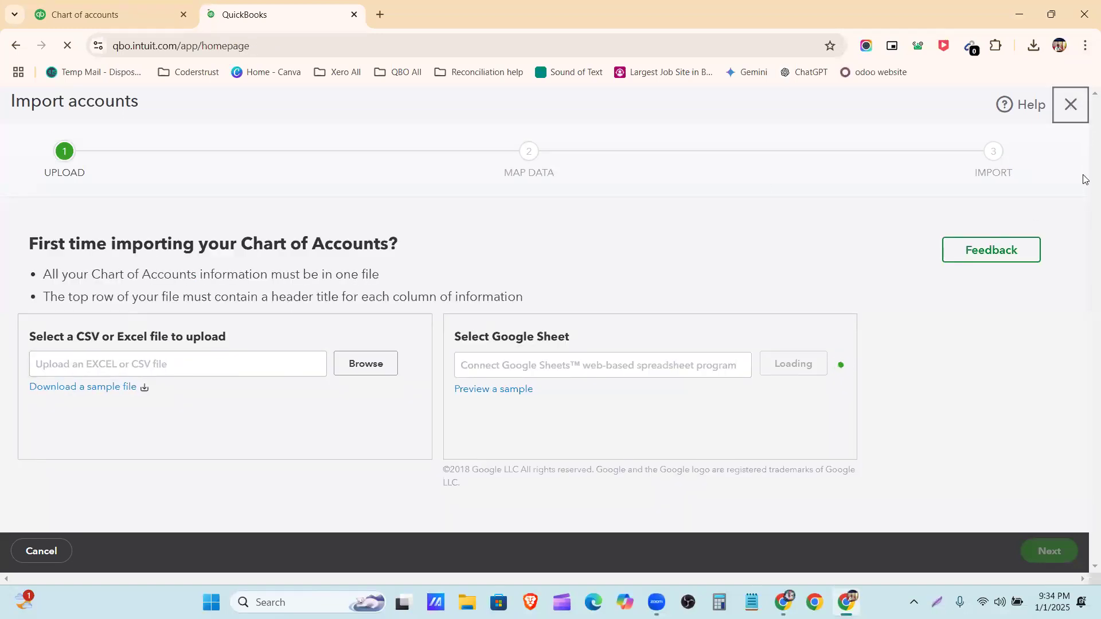
{"action": "left_click", "coordinate": [1067, 115]}
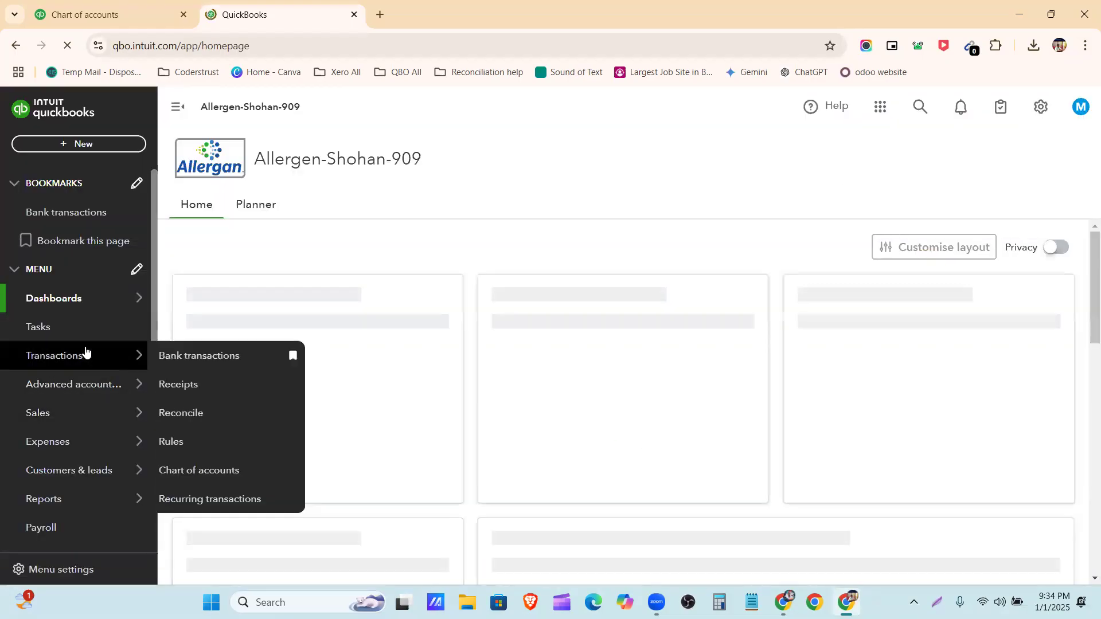
{"action": "left_click", "coordinate": [97, 360]}
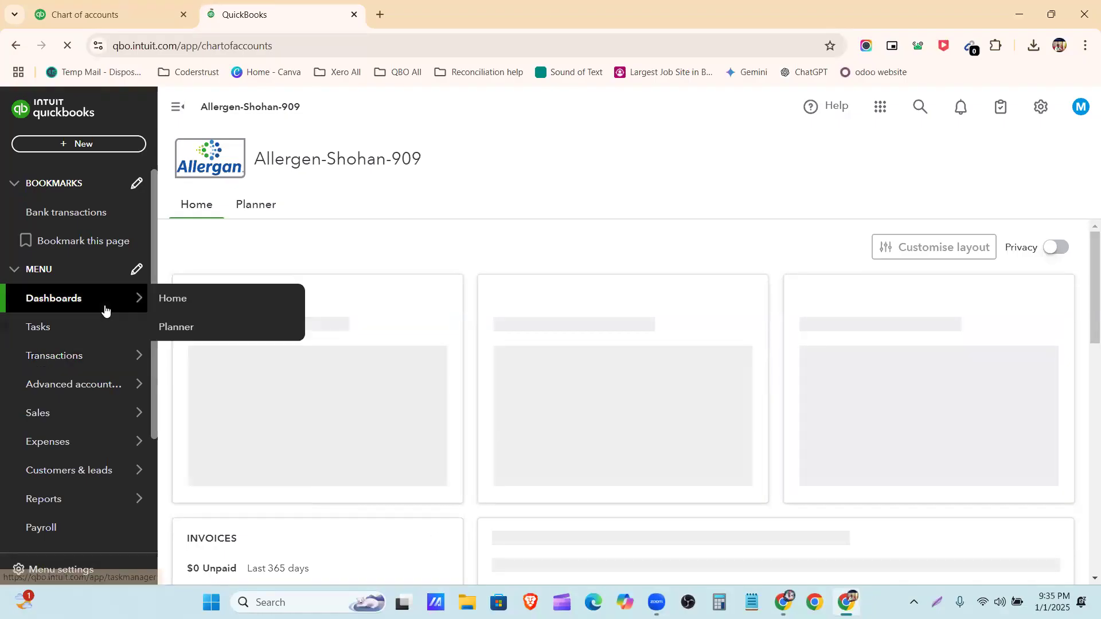
{"action": "mouse_move", "coordinate": [95, 359]}
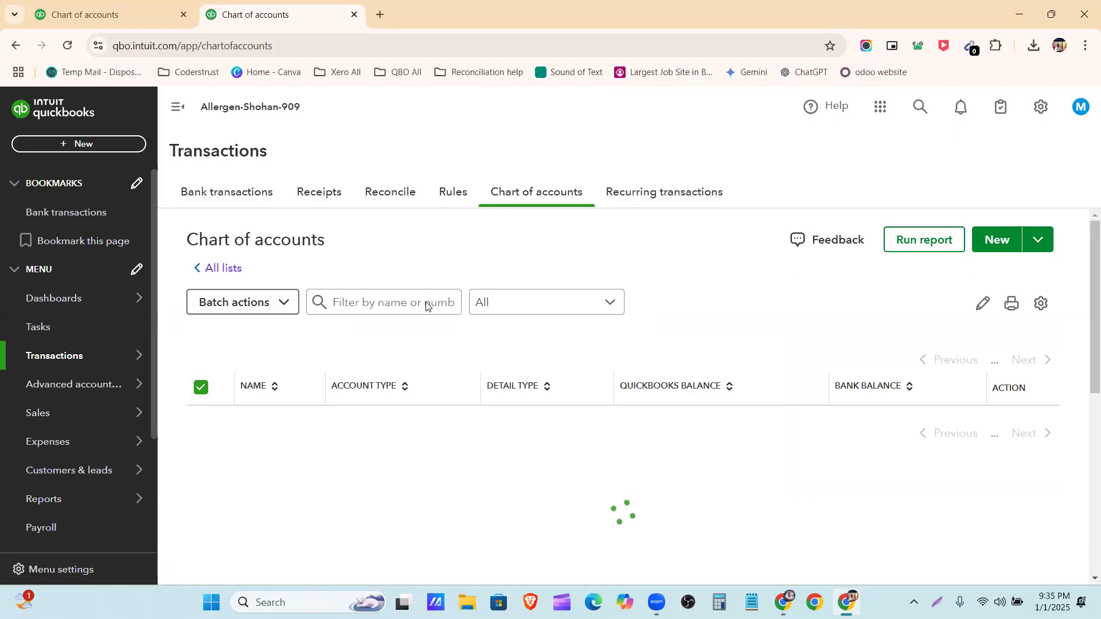
{"action": "left_click", "coordinate": [407, 302]}
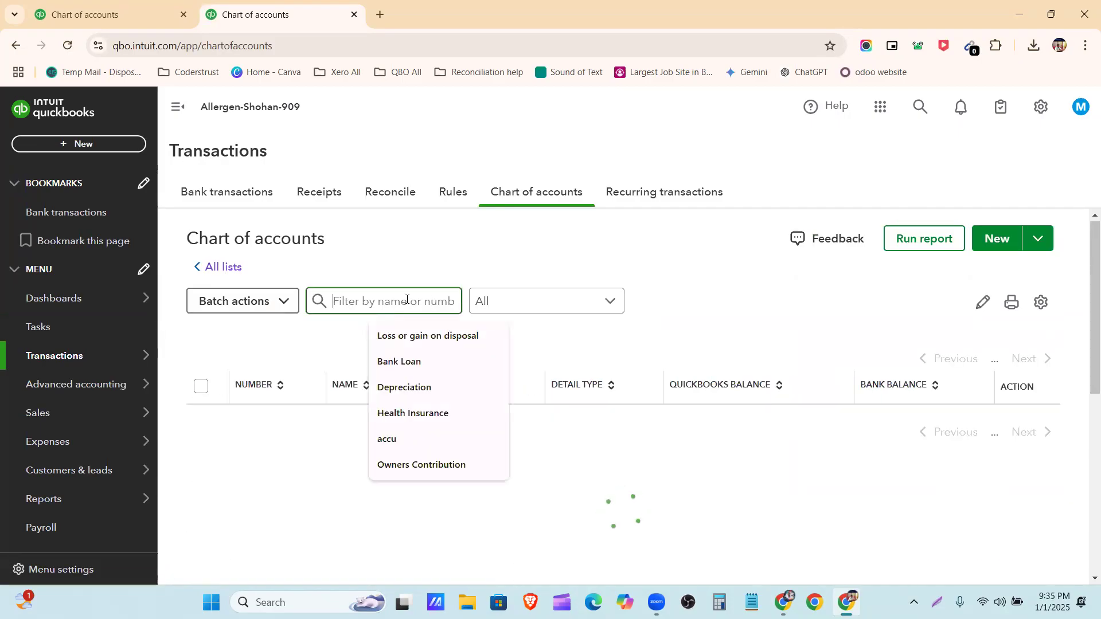
{"action": "key", "text": "ctrl+v"}
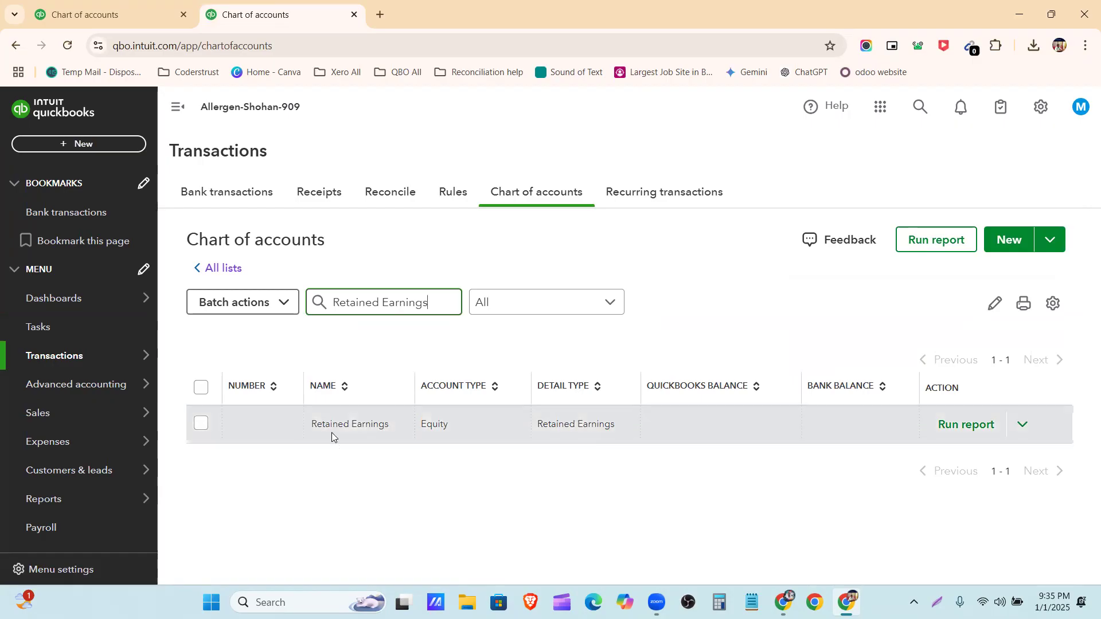
Return to the import tab, exclude the 3010 Retained Earnings row and set the Inventory account's detail type to Stock
{"action": "left_click", "coordinate": [118, 2]}
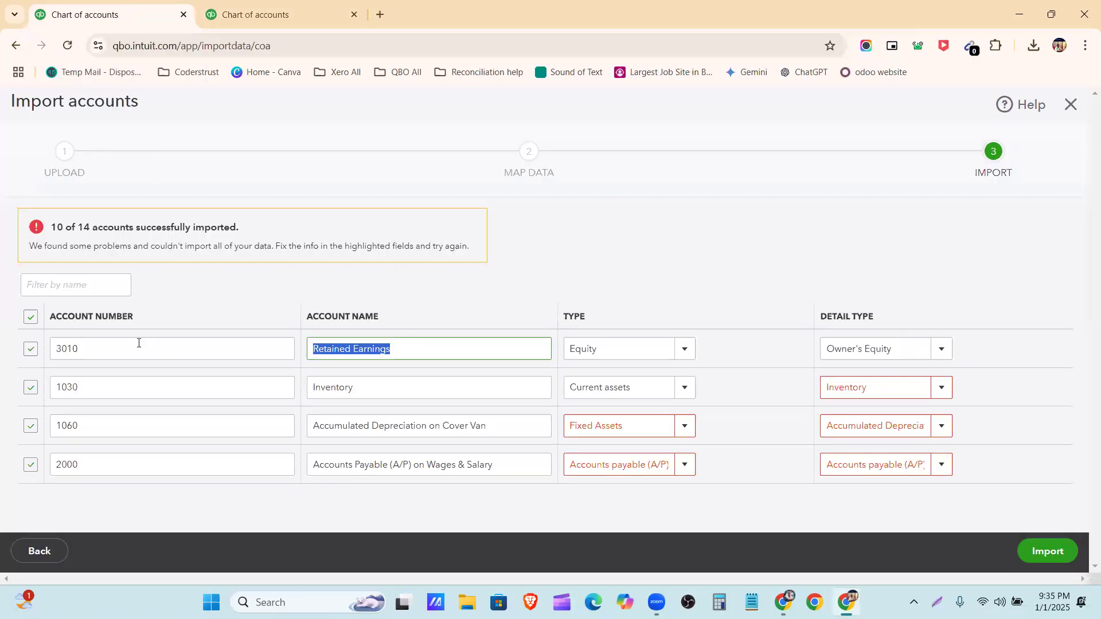
{"action": "left_click", "coordinate": [32, 350]}
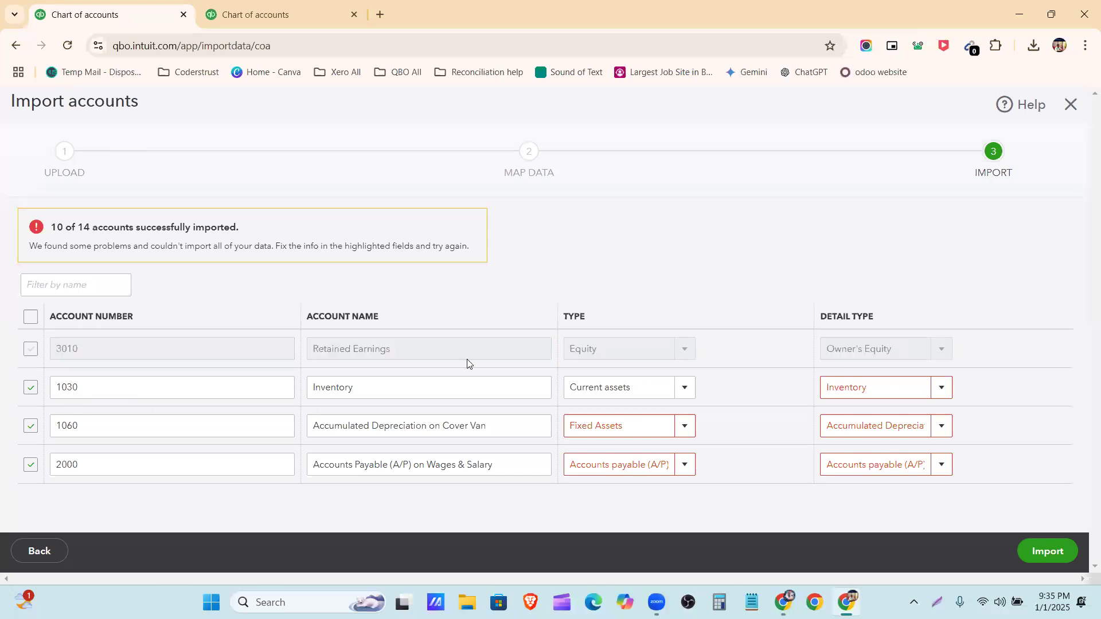
{"action": "left_click", "coordinate": [947, 394]}
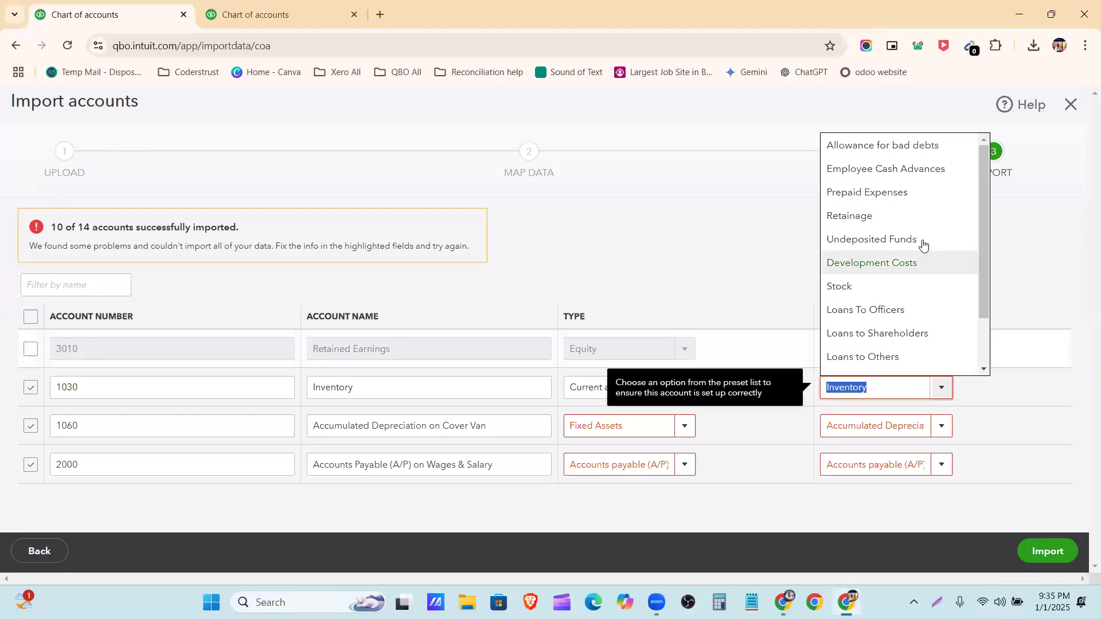
{"action": "left_click", "coordinate": [908, 295]}
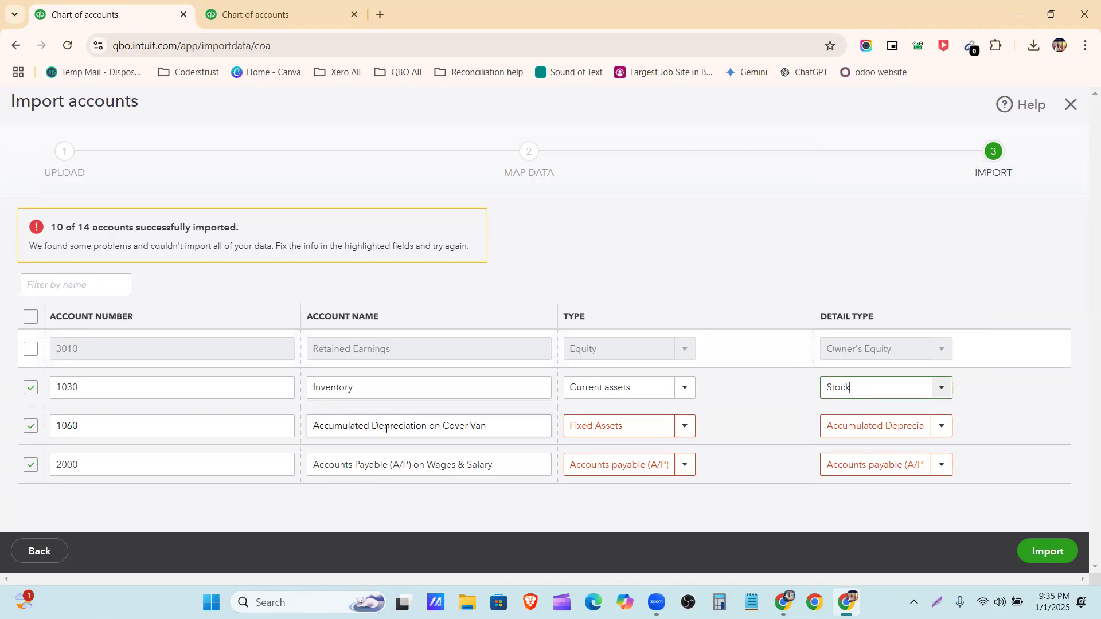
Try Current assets as the type for Accumulated Depreciation on Cover Van and look through its detail type options
{"action": "left_click", "coordinate": [686, 429]}
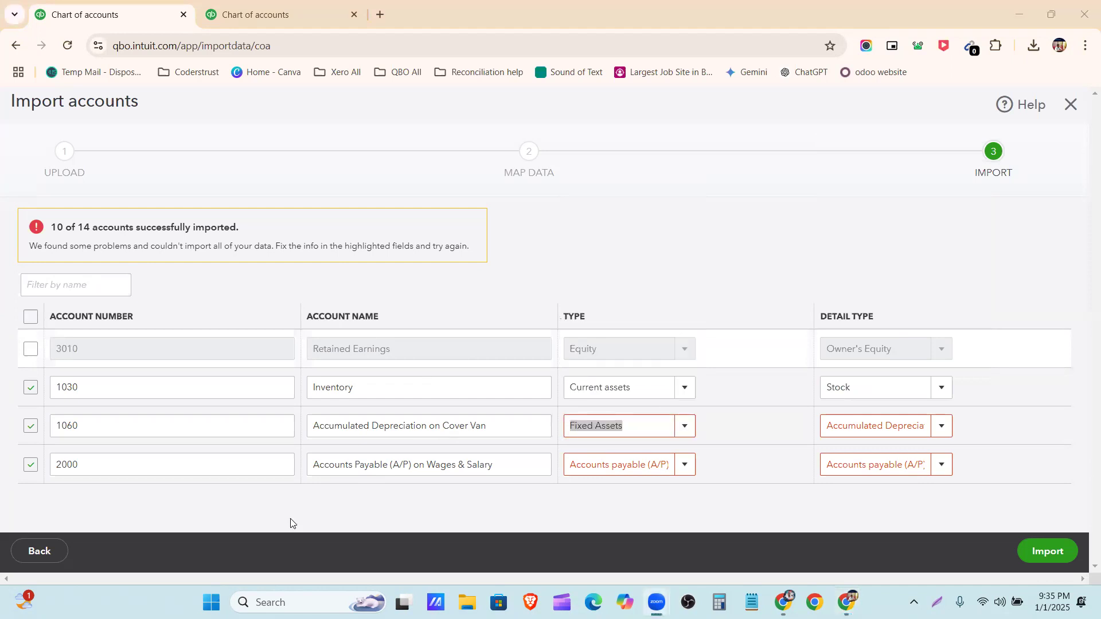
{"action": "left_click", "coordinate": [682, 425]}
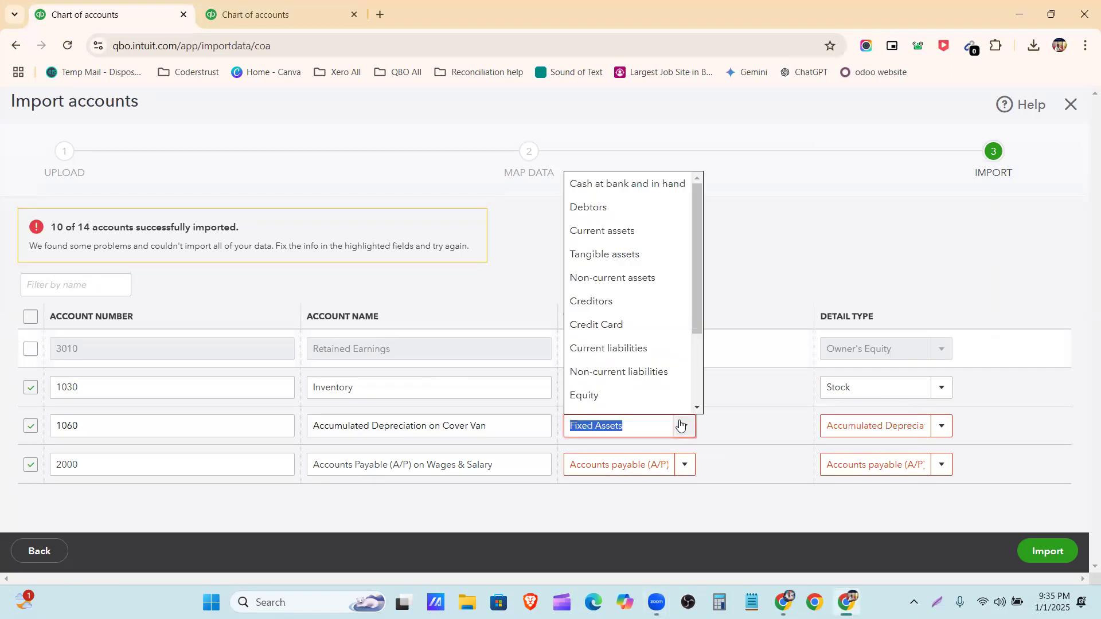
{"action": "left_click", "coordinate": [641, 231]}
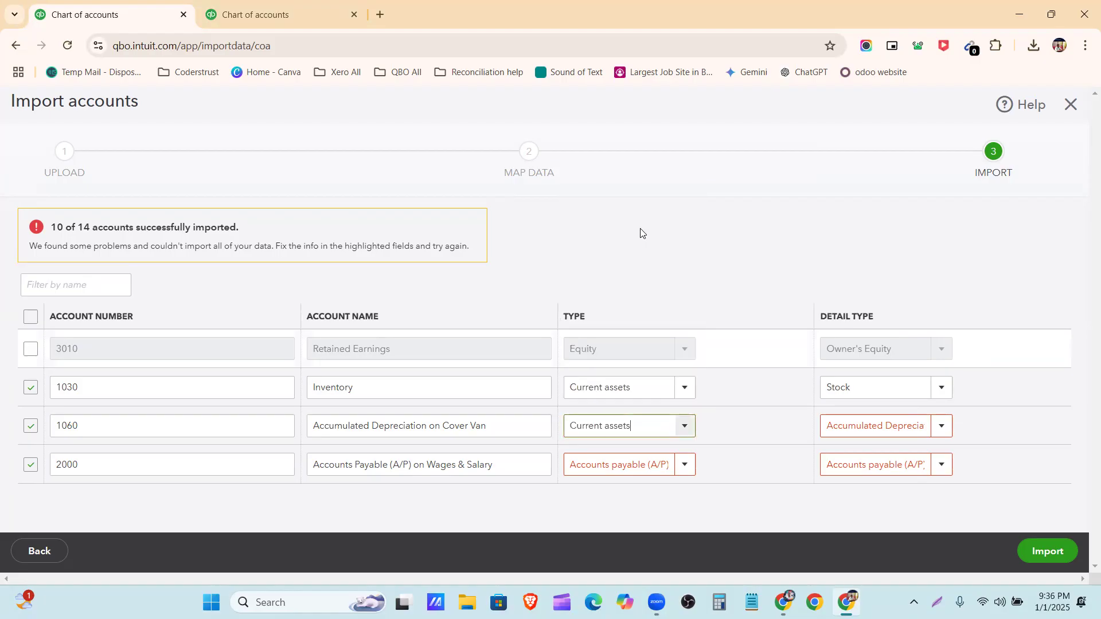
{"action": "left_click", "coordinate": [938, 426]}
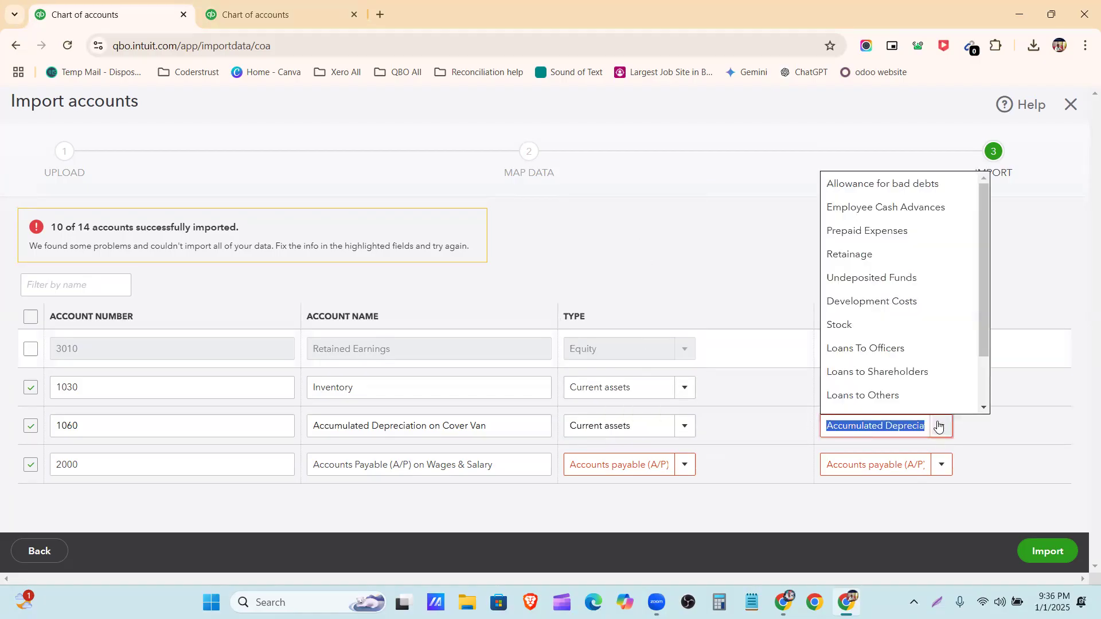
{"action": "scroll", "coordinate": [922, 261], "scroll_direction": "down", "scroll_amount": 1}
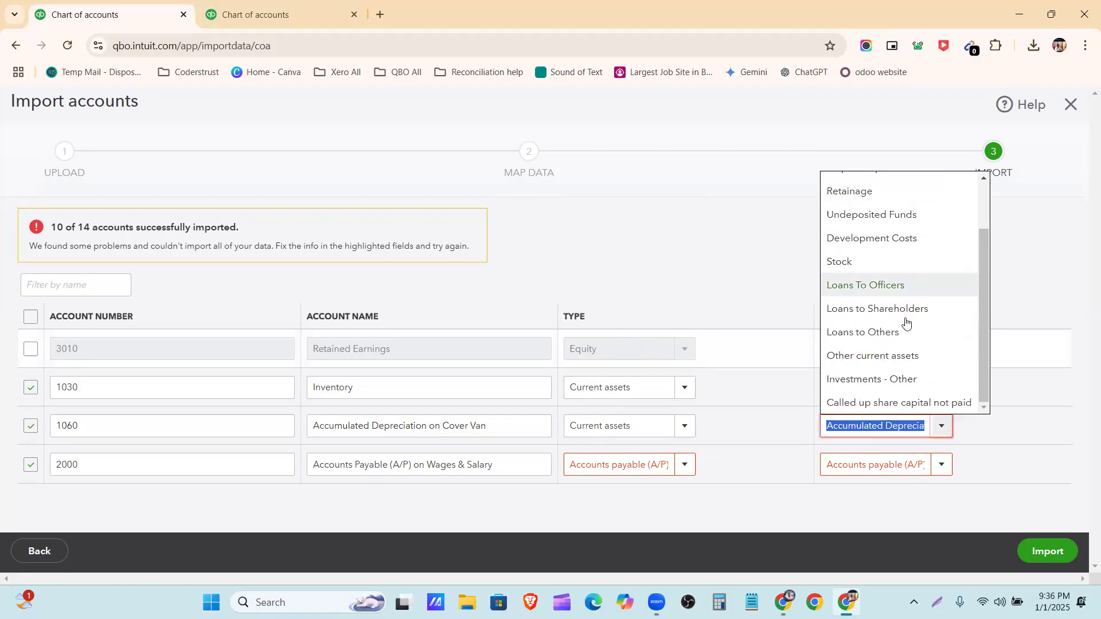
Set Accumulated Depreciation on Cover Van to type Tangible assets with detail type Accumulated Depreciation
{"action": "left_click", "coordinate": [685, 425]}
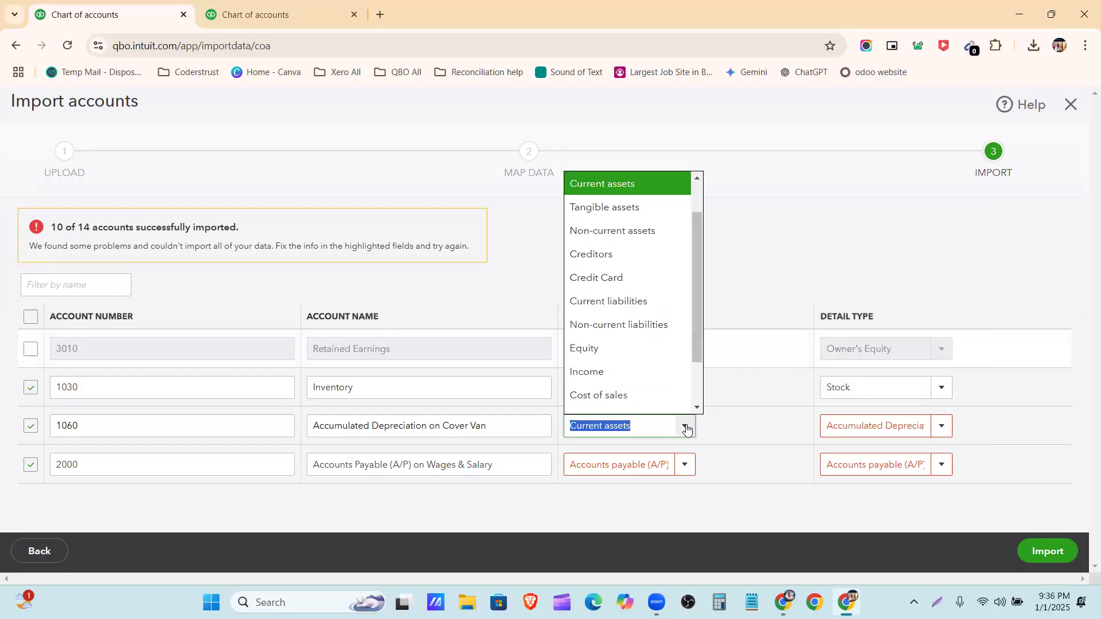
{"action": "left_click", "coordinate": [666, 217]}
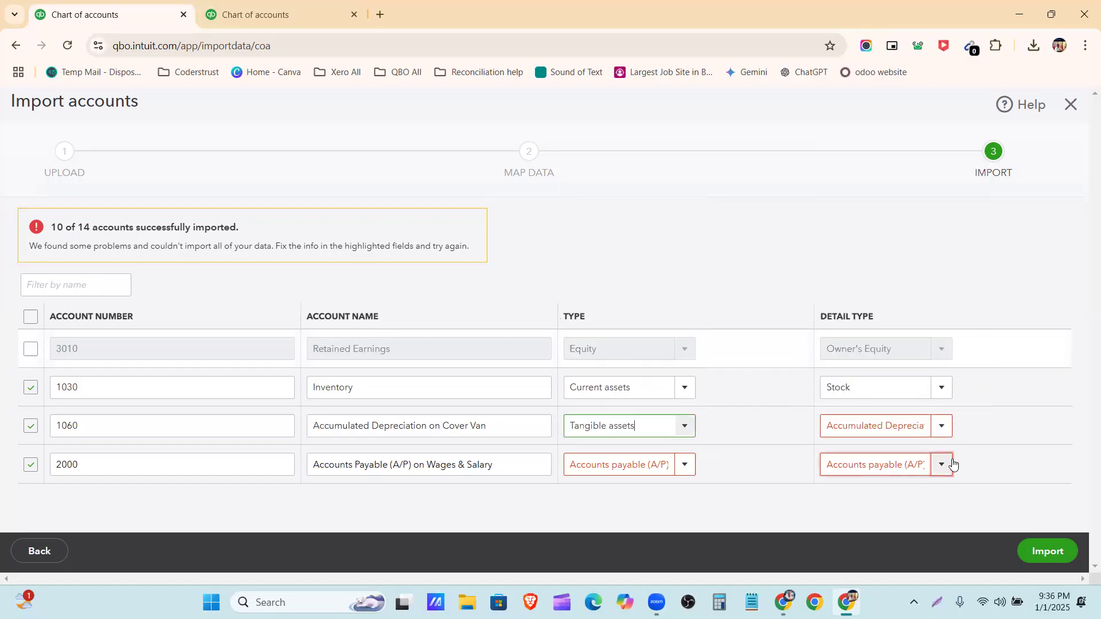
{"action": "left_click", "coordinate": [939, 427]}
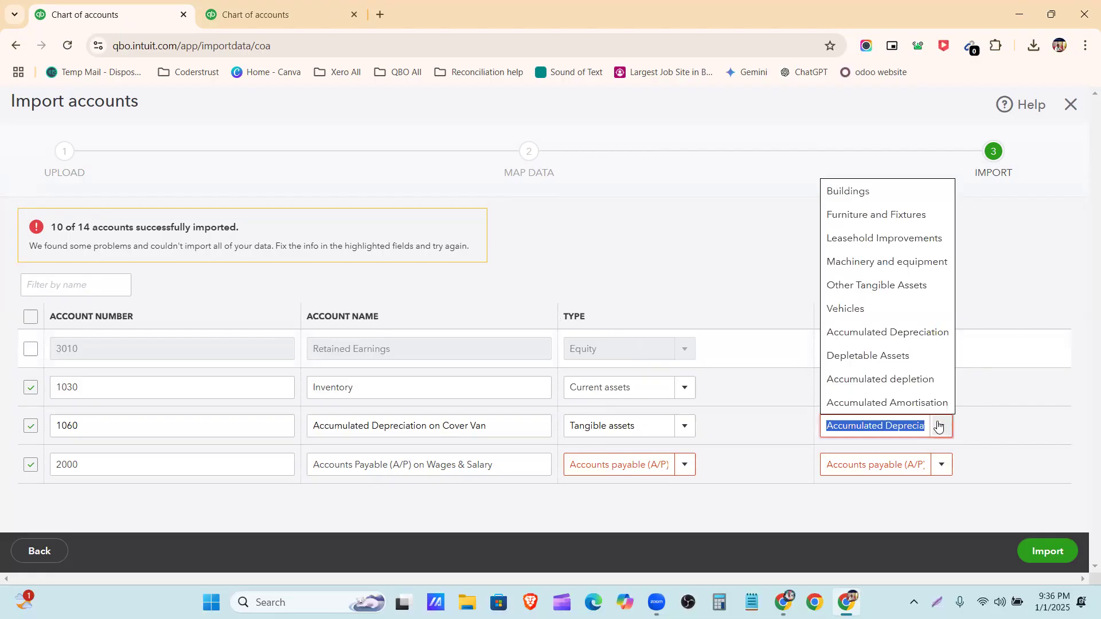
{"action": "left_click", "coordinate": [897, 338]}
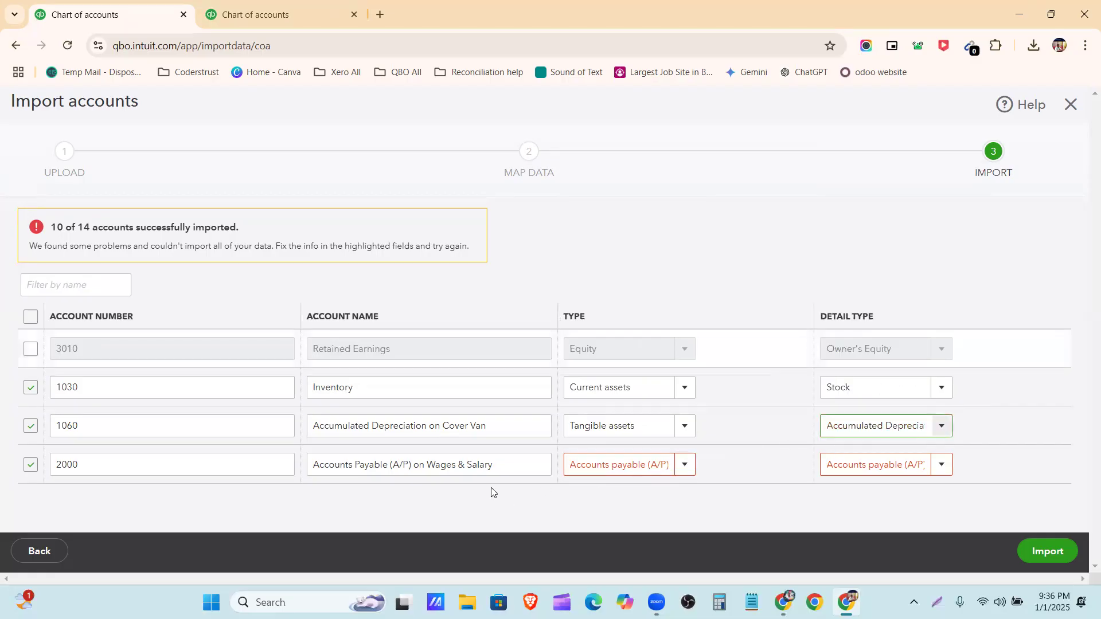
Set Accounts Payable (A/P) on Wages & Salary to type Current liabilities and detail type Current Liabilities, and import the corrected accounts
{"action": "left_click", "coordinate": [686, 465]}
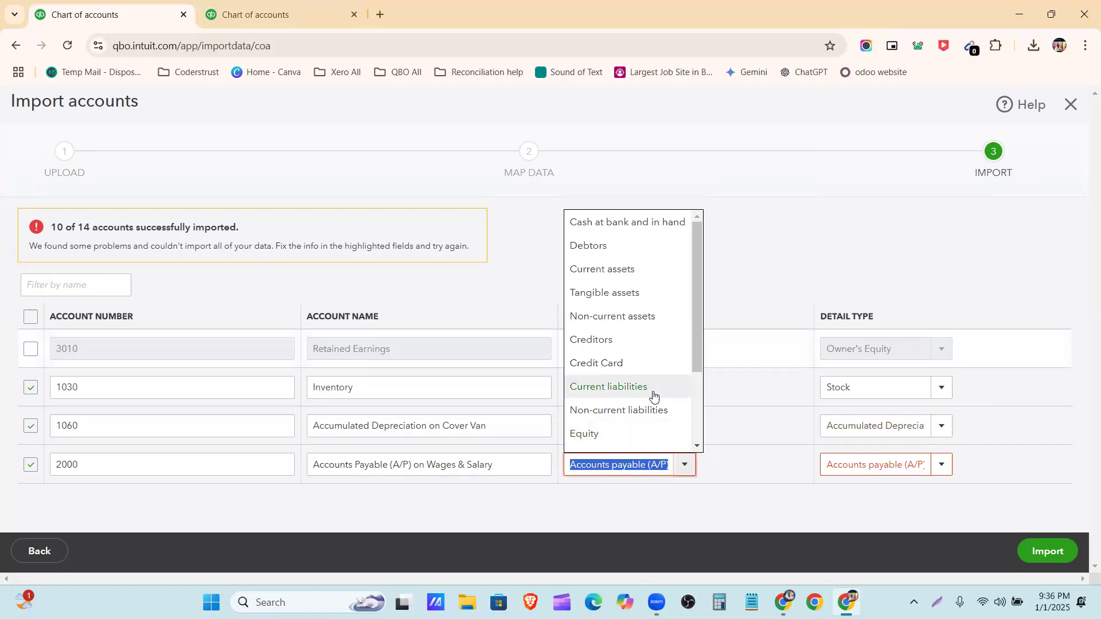
{"action": "left_click", "coordinate": [652, 390]}
{"action": "left_click", "coordinate": [938, 464]}
{"action": "left_click", "coordinate": [938, 464]}
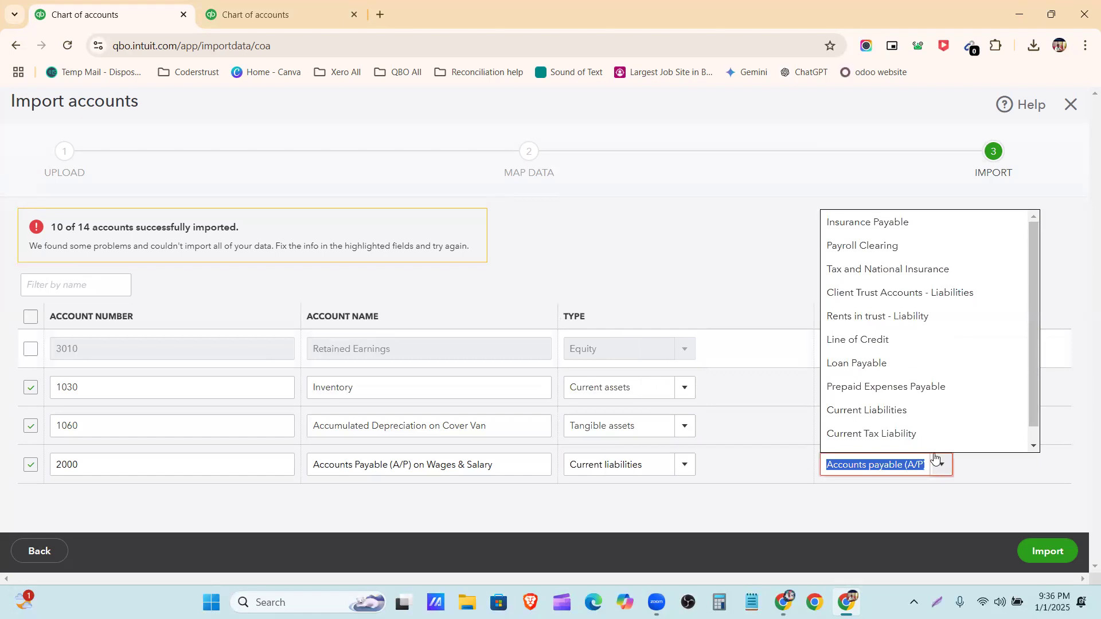
{"action": "left_click", "coordinate": [922, 417]}
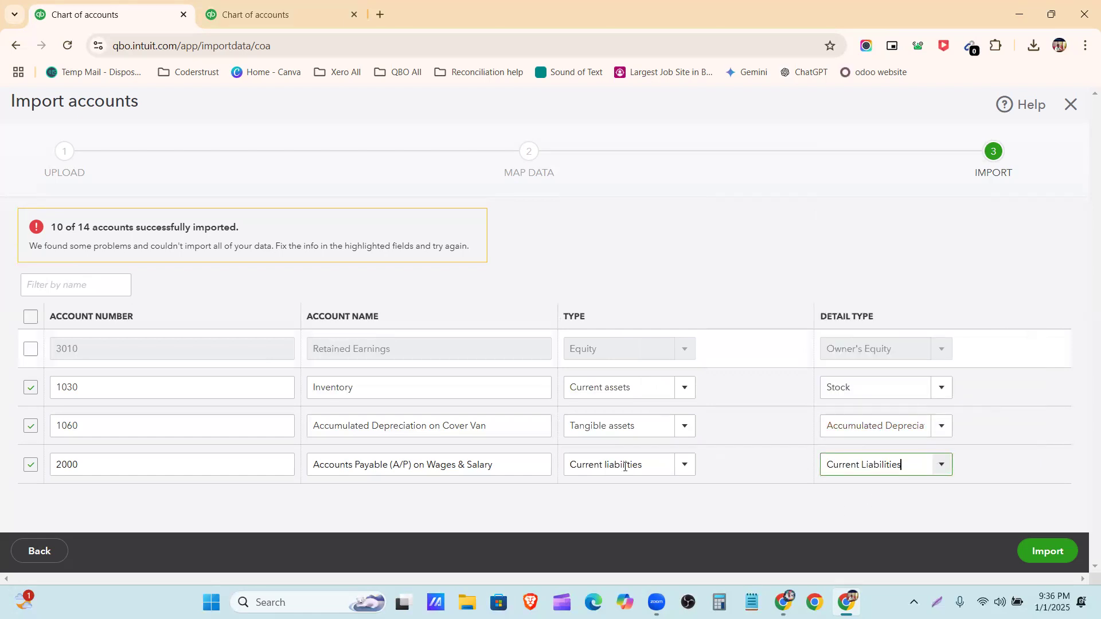
{"action": "left_click", "coordinate": [1047, 552]}
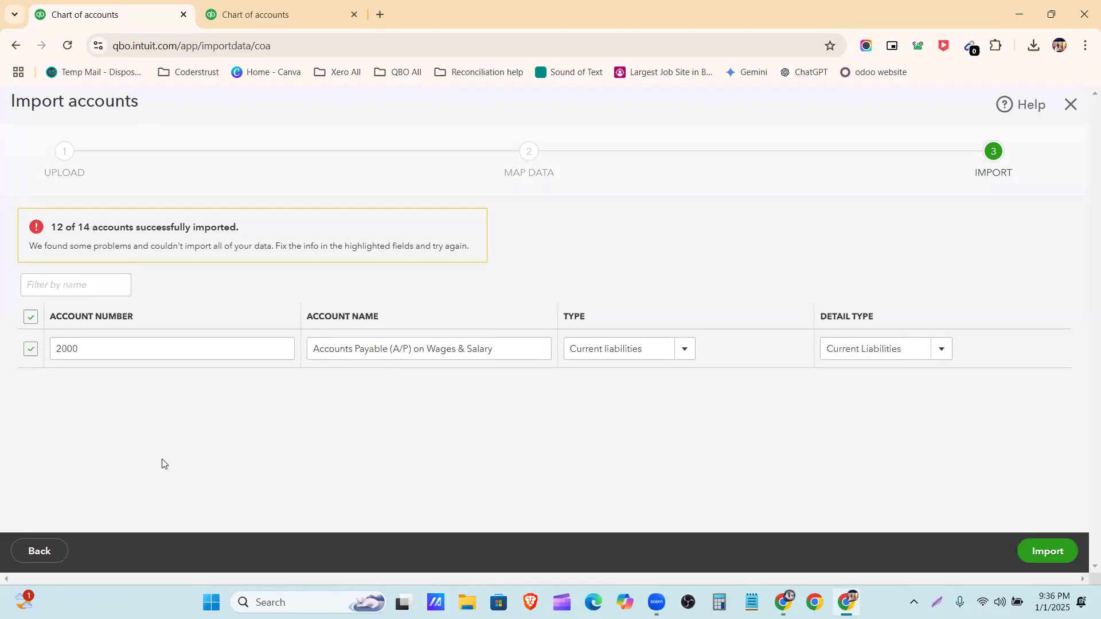
Exclude the 2000 Accounts Payable (A/P) on Wages & Salary row, finish the import and look over the chart of accounts
{"action": "left_click", "coordinate": [30, 349]}
{"action": "left_click", "coordinate": [1054, 552]}
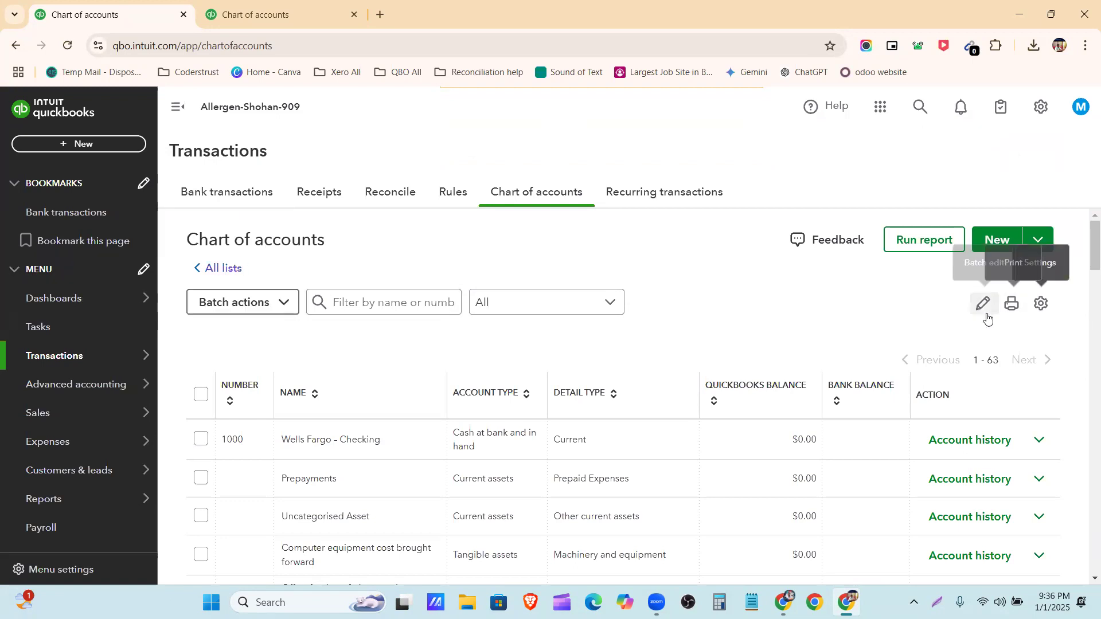
{"action": "scroll", "coordinate": [494, 438], "scroll_direction": "down", "scroll_amount": 1}
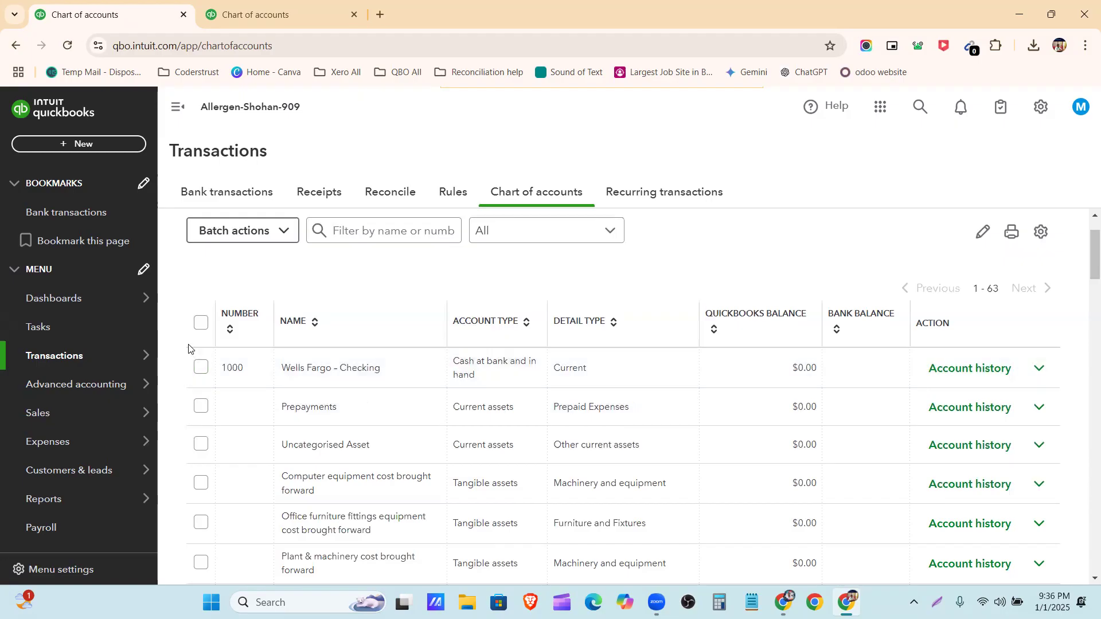
{"action": "scroll", "coordinate": [929, 402], "scroll_direction": "up", "scroll_amount": 1}
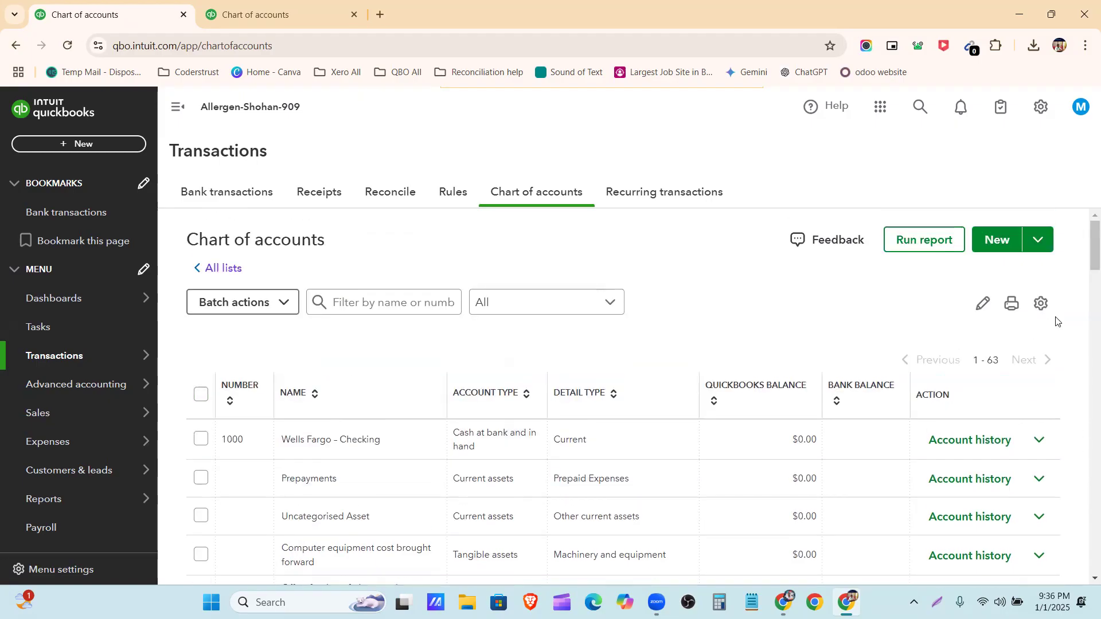
Preview the chart of accounts for printing, try saving it with the Save as PDF destination, and cancel the save and print dialogs
{"action": "left_click", "coordinate": [1011, 310]}
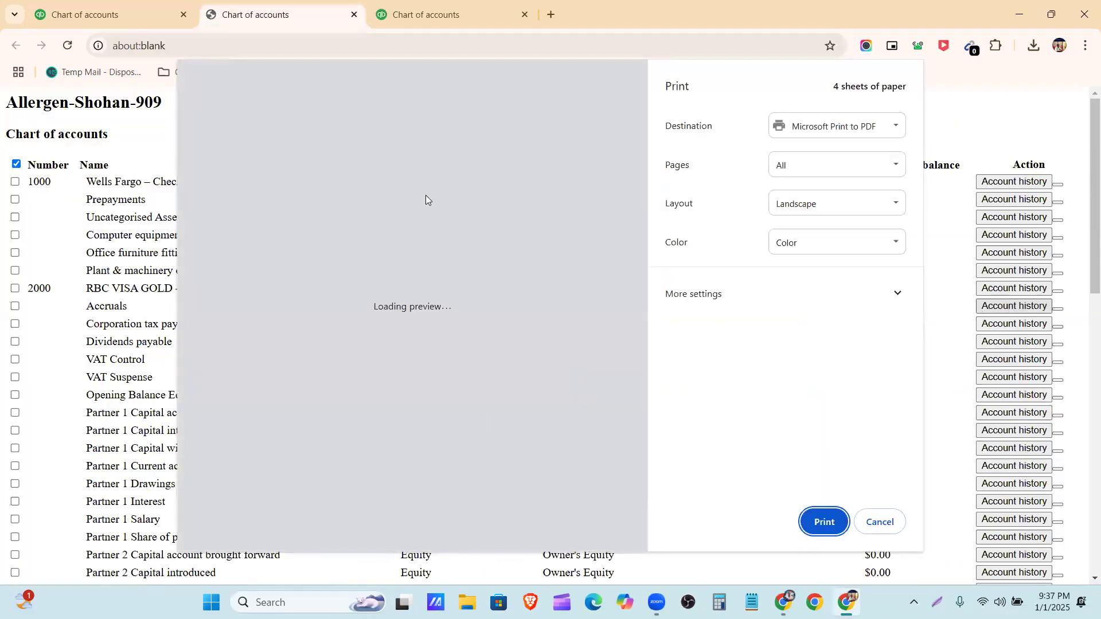
{"action": "scroll", "coordinate": [472, 184], "scroll_direction": "down", "scroll_amount": 3}
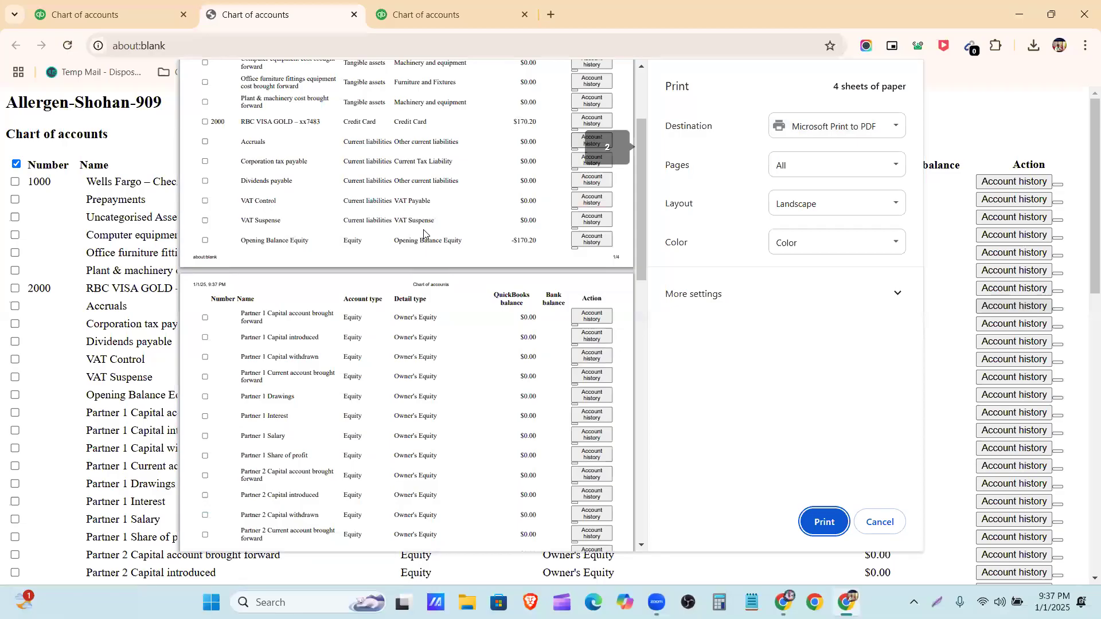
{"action": "scroll", "coordinate": [423, 234], "scroll_direction": "up", "scroll_amount": 3}
{"action": "left_click", "coordinate": [826, 126]}
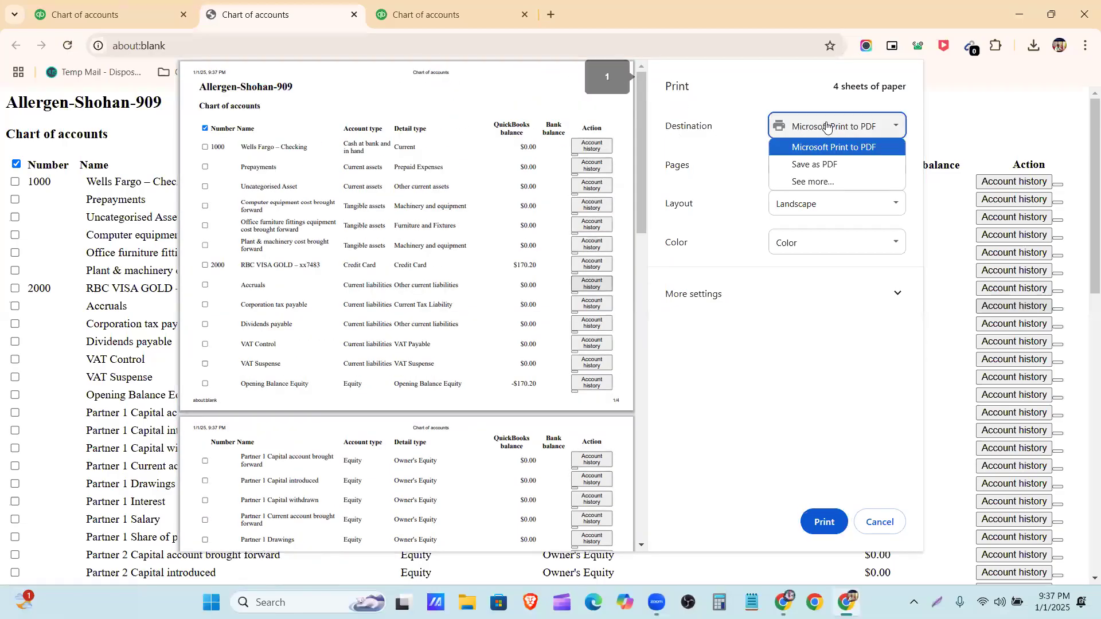
{"action": "left_click", "coordinate": [837, 165]}
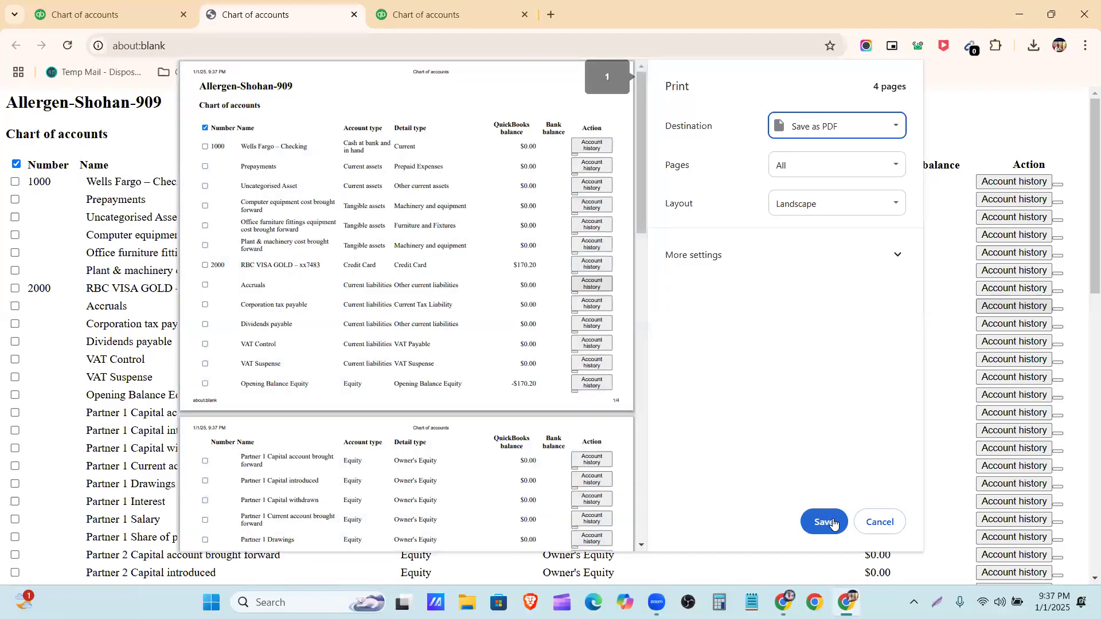
{"action": "left_click", "coordinate": [832, 523]}
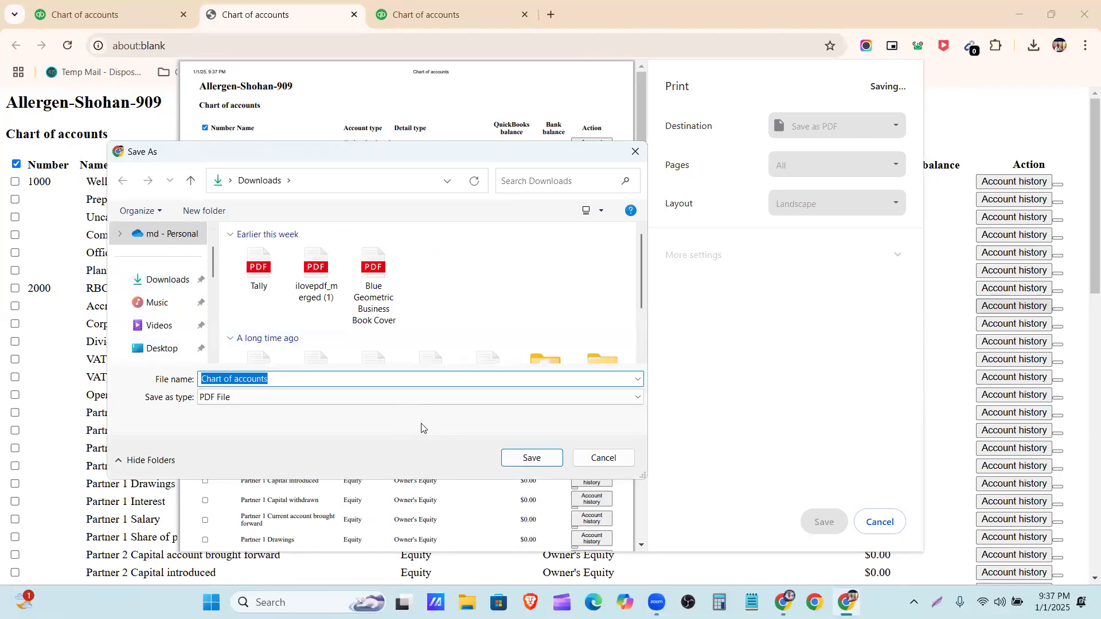
{"action": "left_click", "coordinate": [602, 458]}
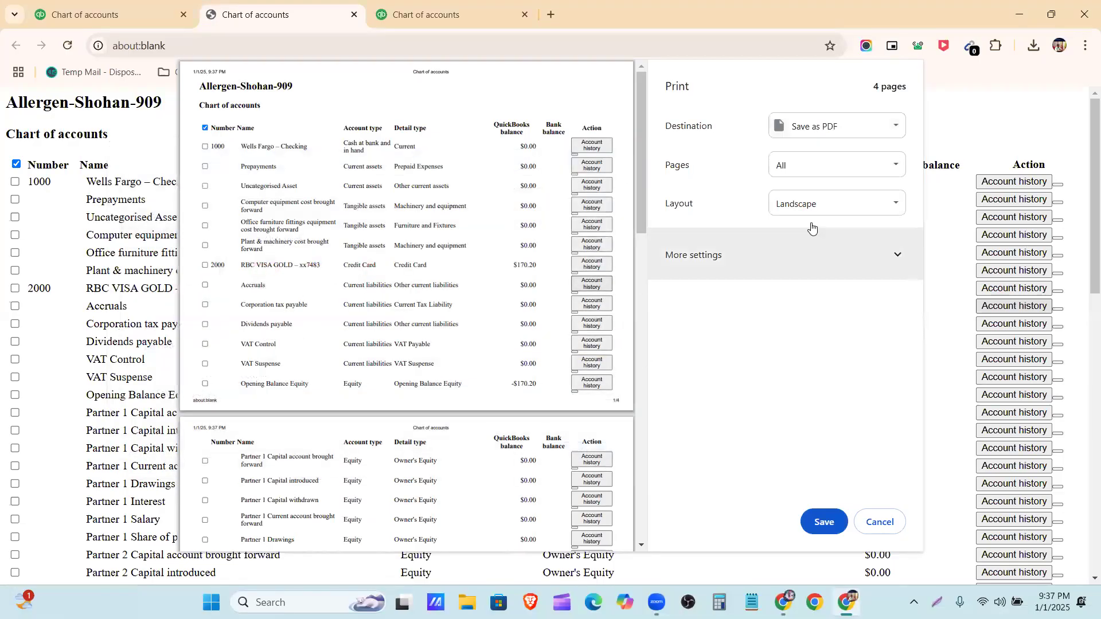
{"action": "left_click", "coordinate": [879, 521]}
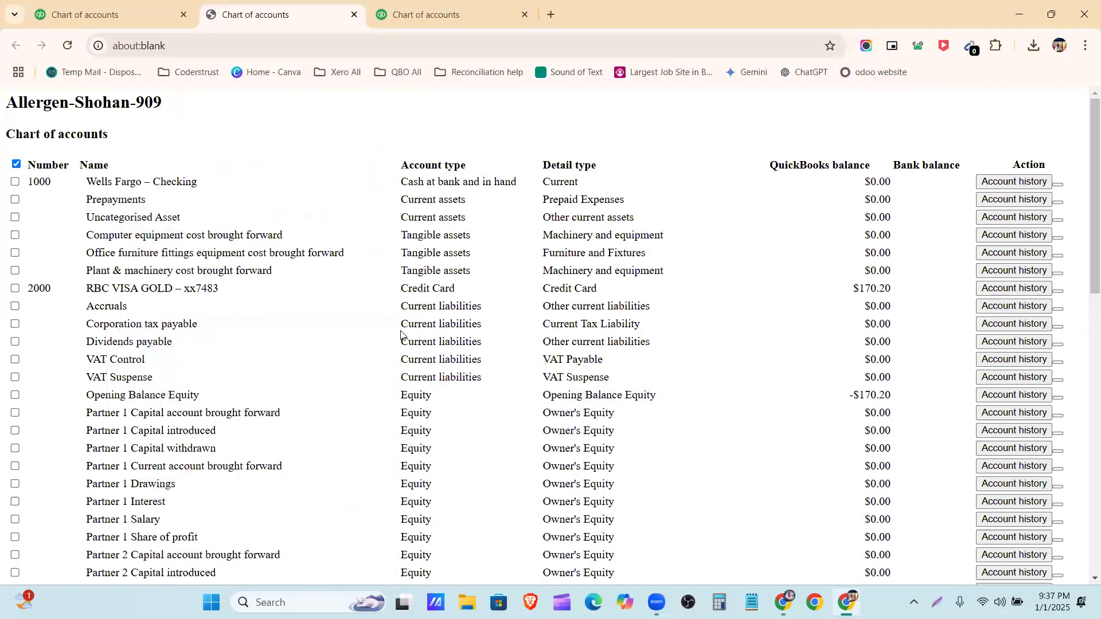